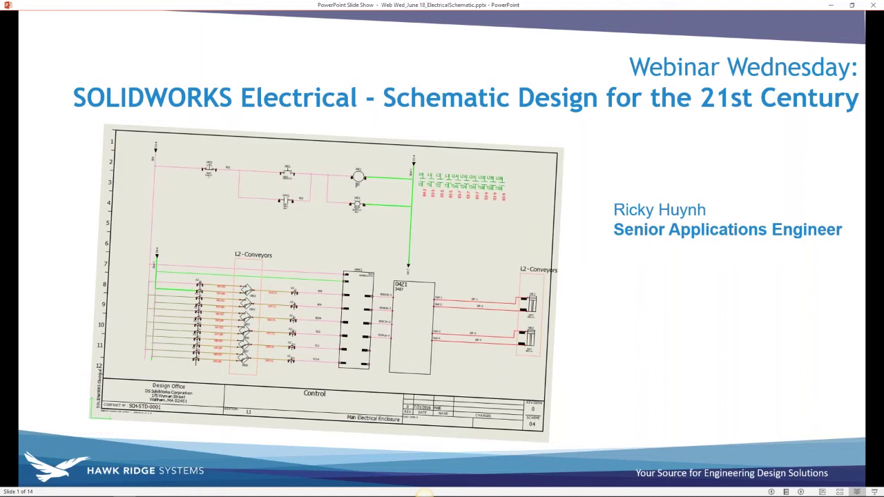
{"action": "left_click", "coordinate": [659, 239]}
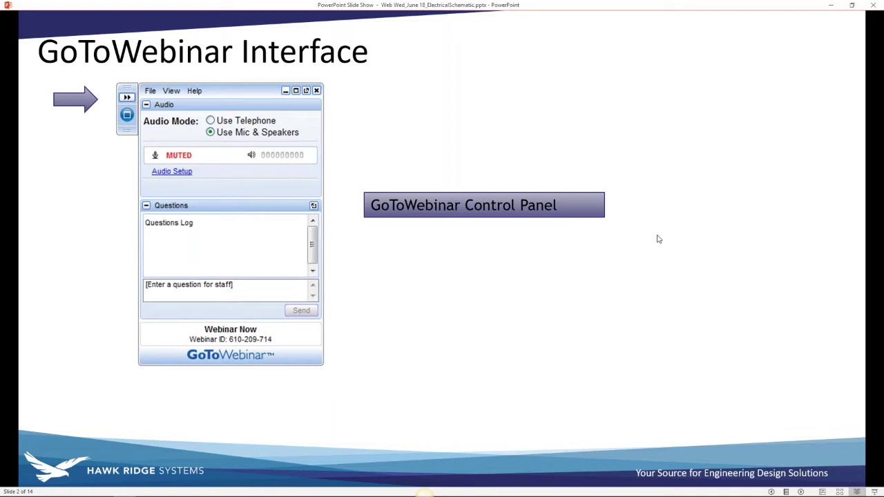
{"action": "left_click", "coordinate": [130, 100]}
{"action": "key", "text": "ctrl"}
{"action": "left_click", "coordinate": [243, 241]}
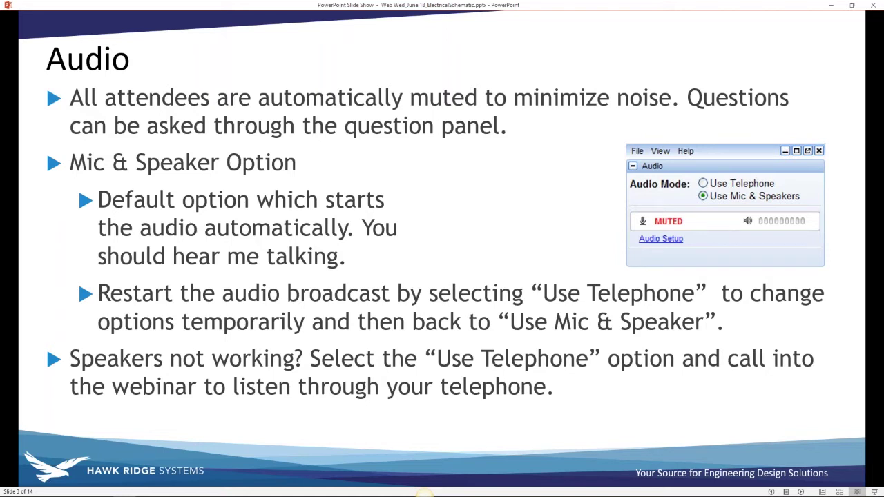
{"action": "key", "text": "Right"}
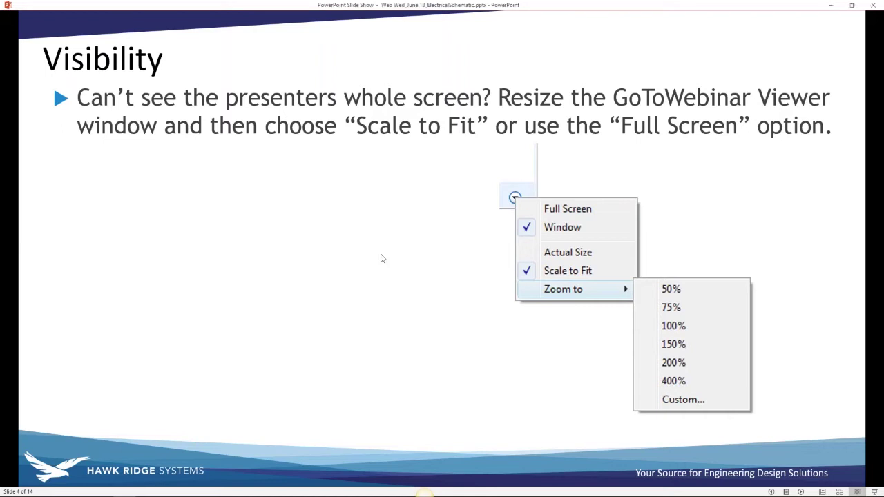
{"action": "key", "text": "Right"}
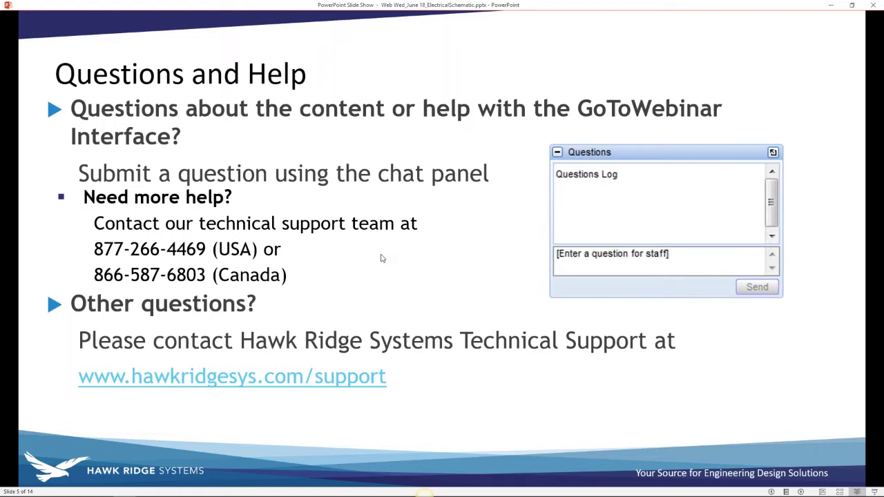
{"action": "key", "text": "Right"}
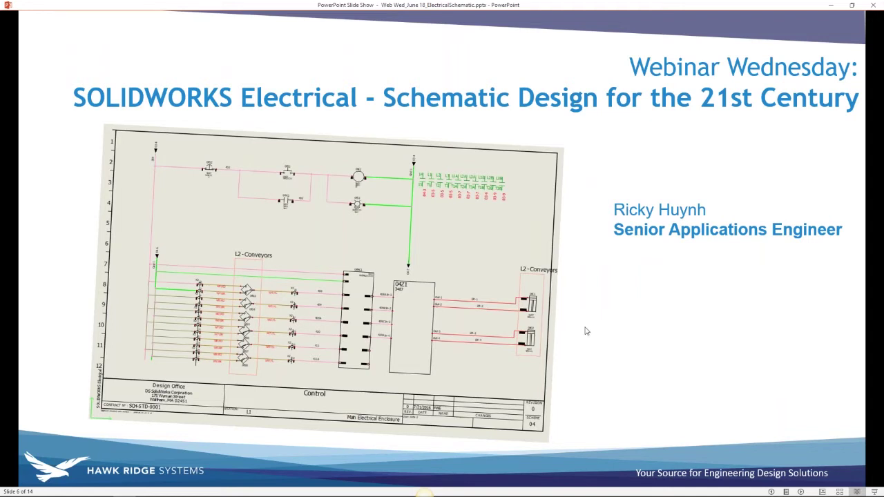
{"action": "key", "text": "Right"}
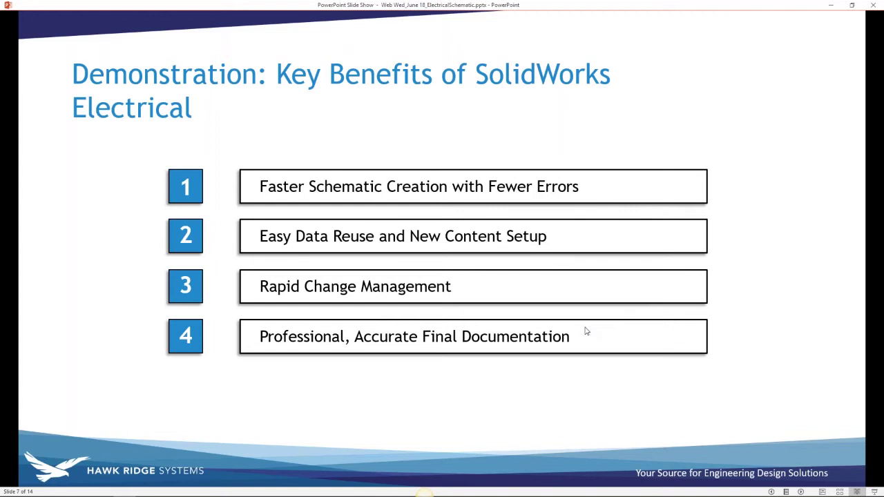
{"action": "left_click", "coordinate": [253, 247]}
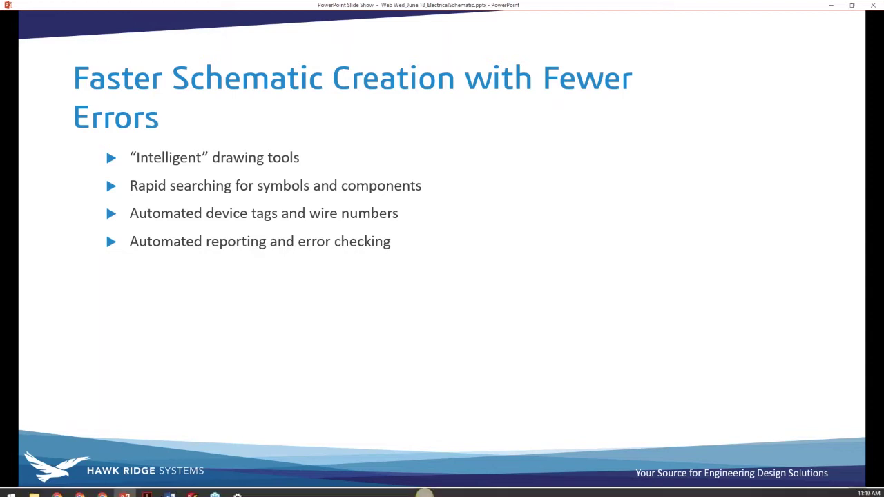
Switch to SOLIDWORKS Electrical and open the Cover Page, Power and Control drawings from the Sorting System book
{"action": "left_click", "coordinate": [192, 489]}
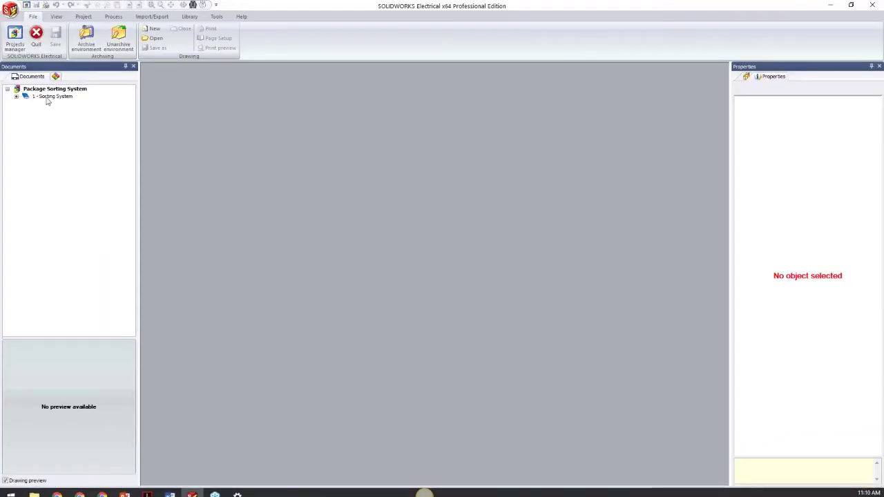
{"action": "left_click", "coordinate": [50, 97]}
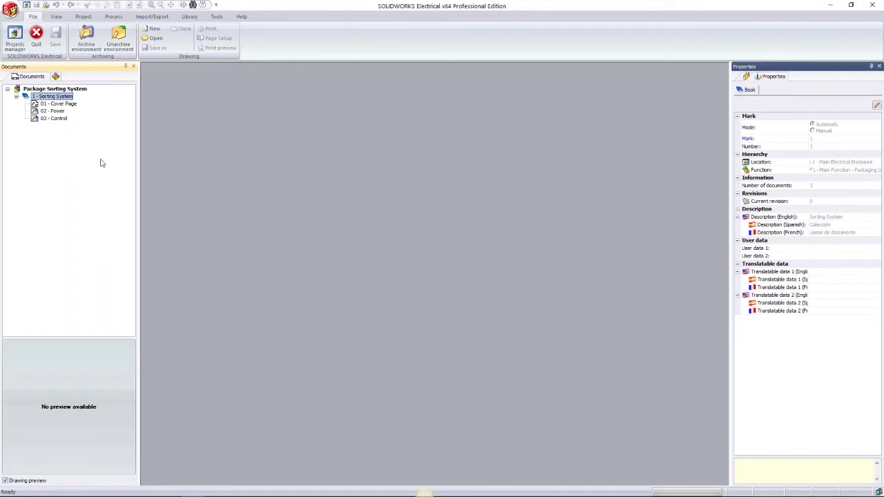
{"action": "double_click", "coordinate": [64, 104]}
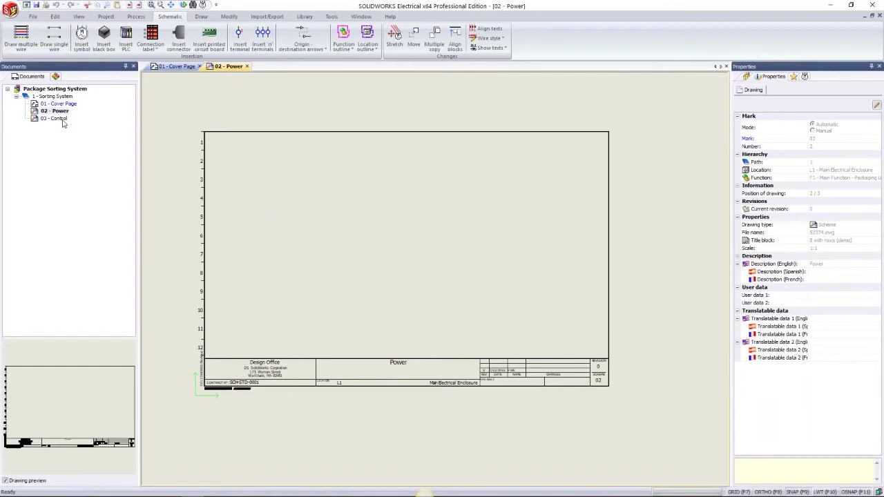
{"action": "double_click", "coordinate": [62, 121]}
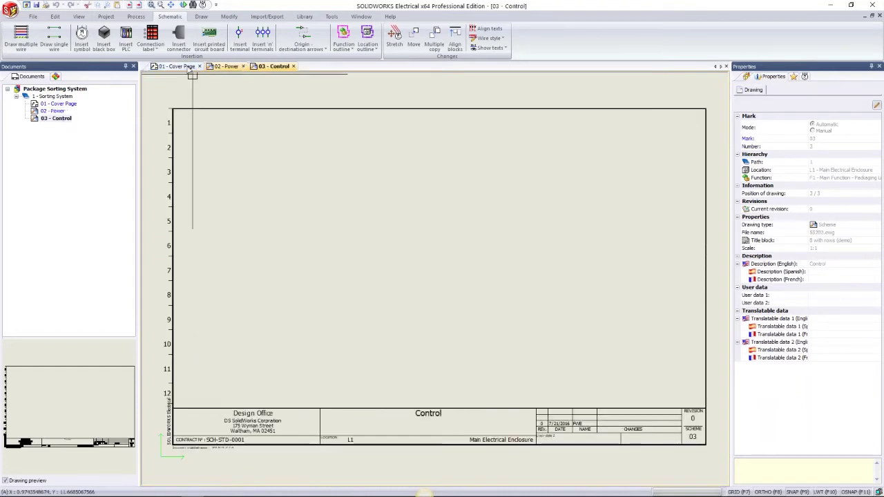
Close the 01 - Cover Page and 03 - Control drawings, keeping only 02 - Power open
{"action": "left_click", "coordinate": [190, 66]}
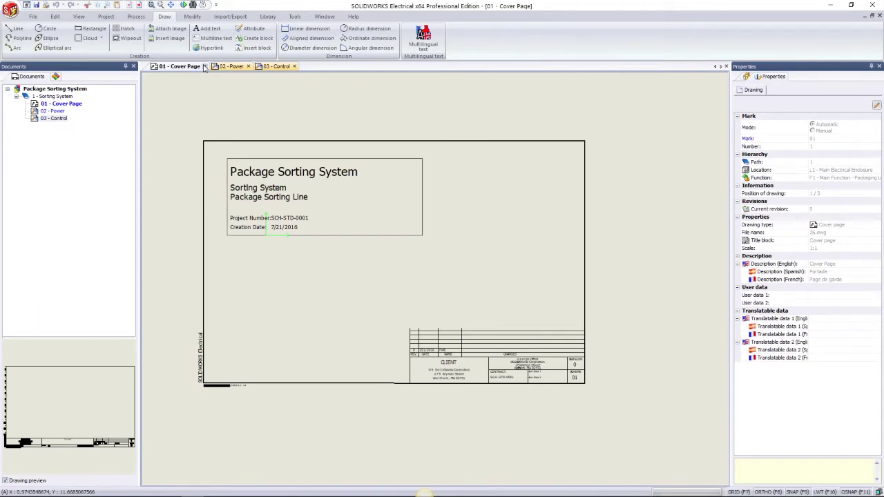
{"action": "left_click", "coordinate": [204, 66]}
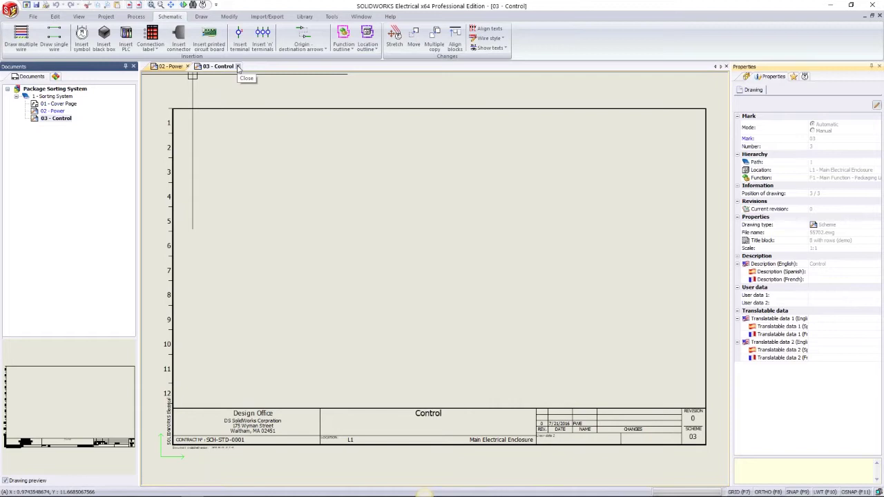
{"action": "left_click", "coordinate": [238, 67]}
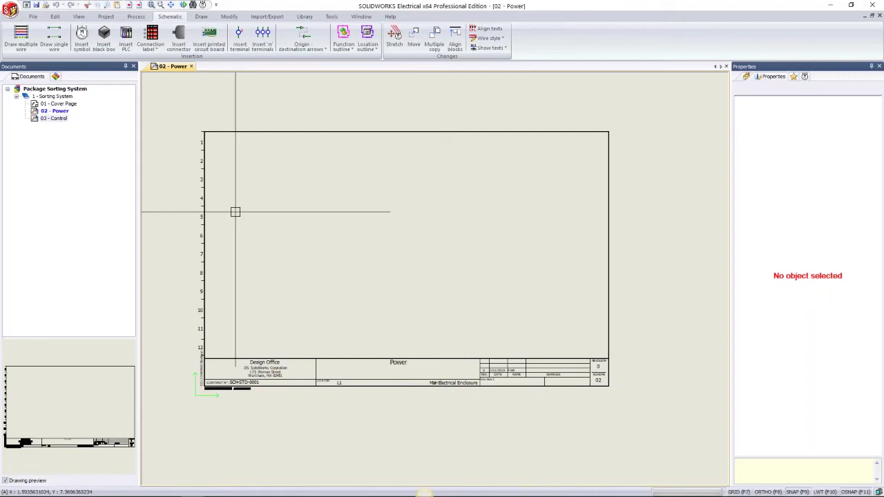
Draw vertical multiple wires from row 1 to row 12 in the N L1 L2 L3 - 16AWG style, with three phases and protection
{"action": "left_click", "coordinate": [28, 49]}
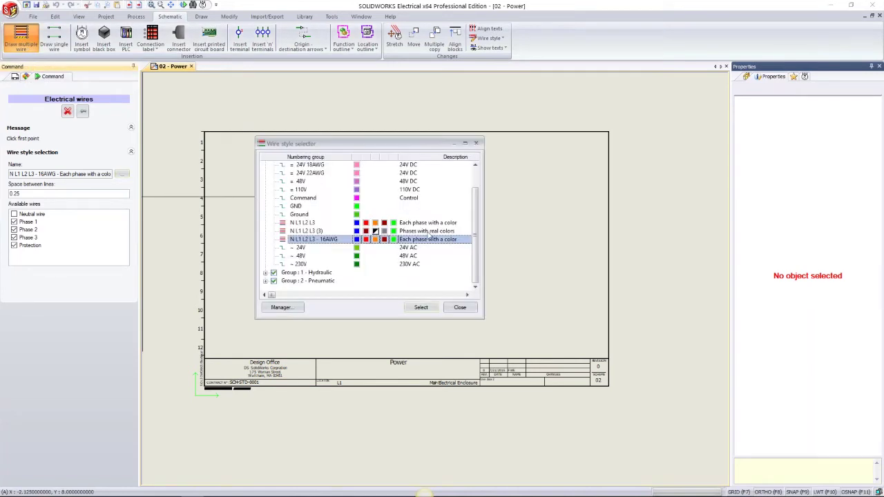
{"action": "scroll", "coordinate": [430, 236], "scroll_direction": "up", "scroll_amount": 1}
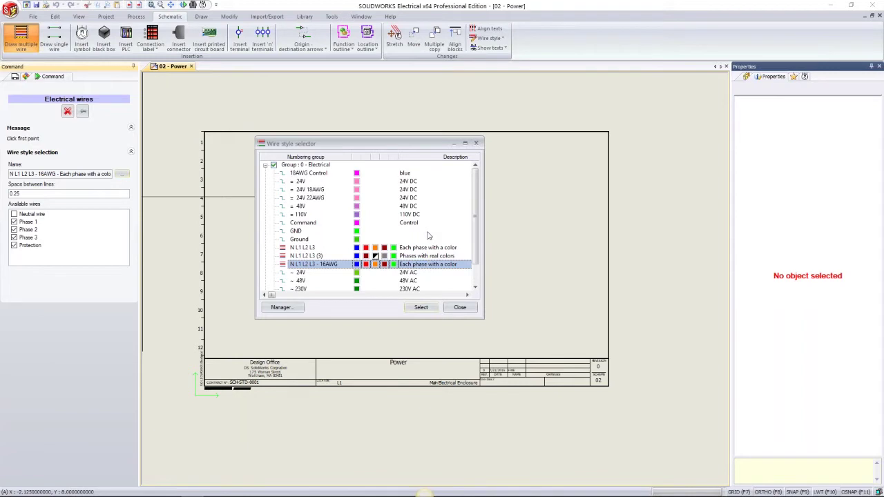
{"action": "scroll", "coordinate": [428, 236], "scroll_direction": "down", "scroll_amount": 1}
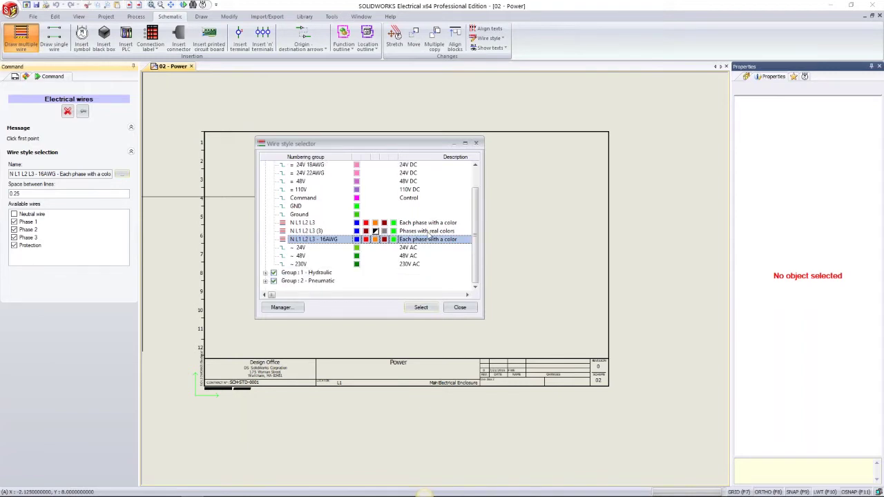
{"action": "left_click", "coordinate": [290, 308]}
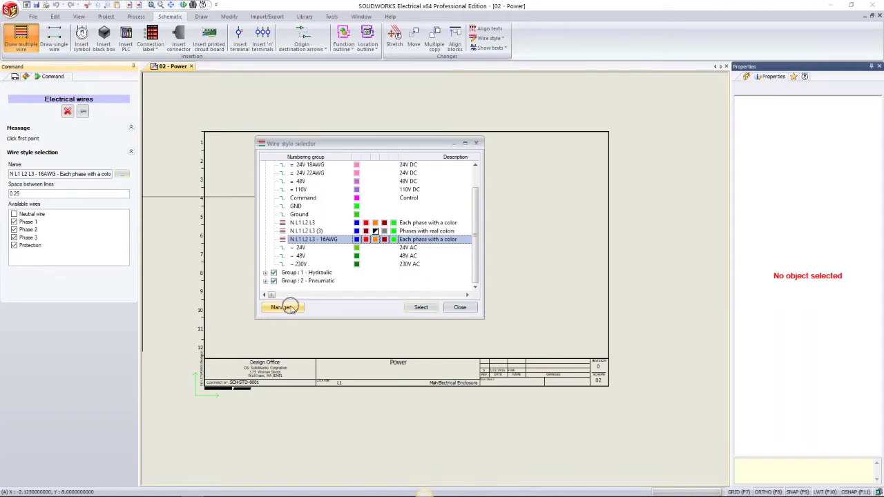
{"action": "left_click", "coordinate": [421, 309]}
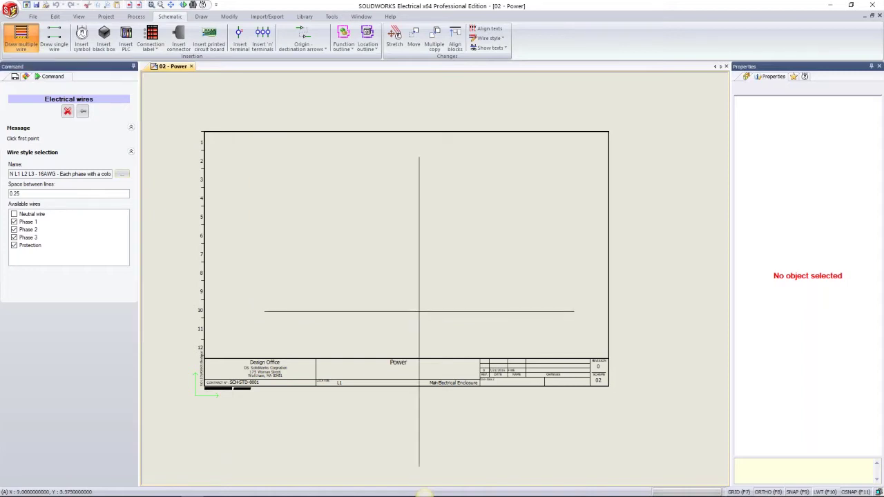
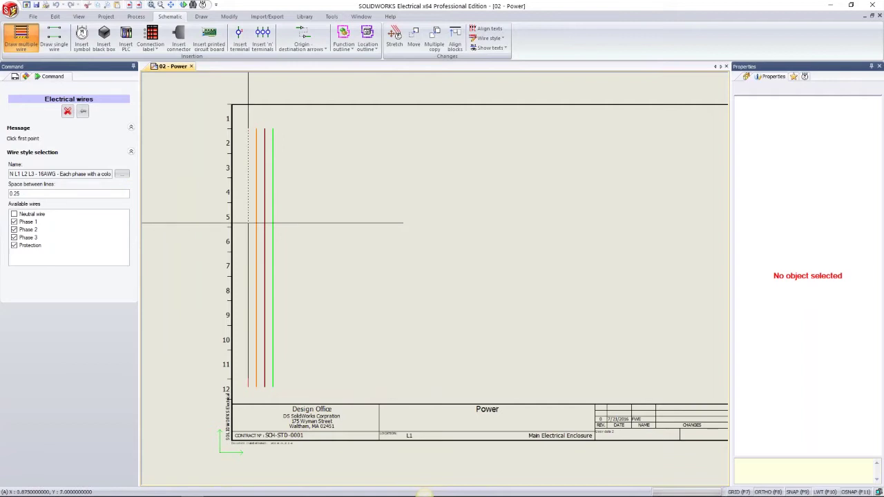
Draw a horizontal four-wire branch from the vertical wires at rows 5 to 6, trying the inverted phase order
{"action": "left_click", "coordinate": [249, 215]}
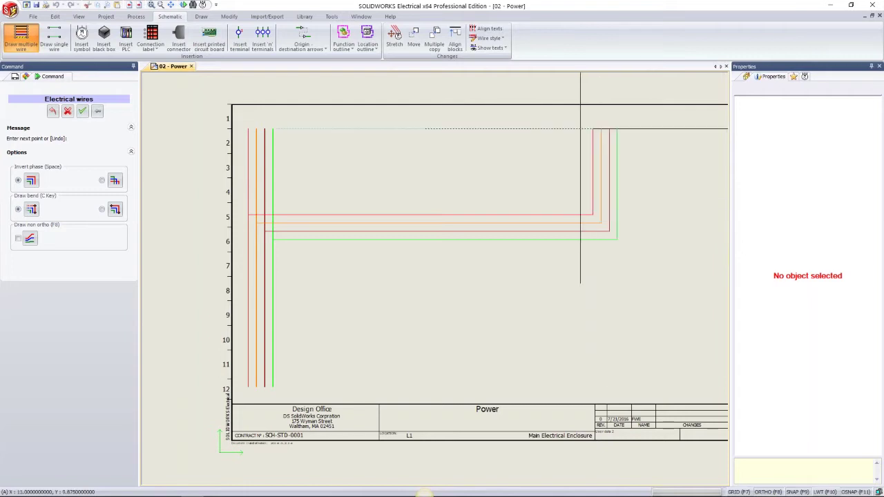
{"action": "key", "text": "space"}
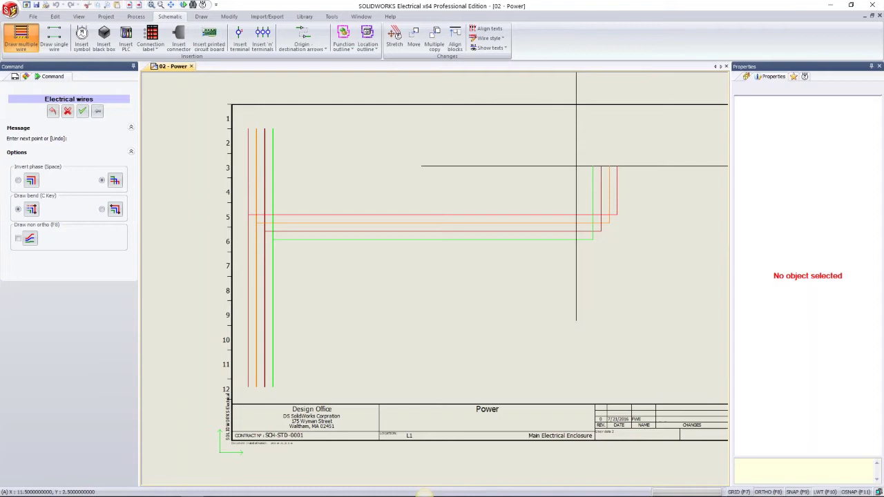
{"action": "key", "text": "space"}
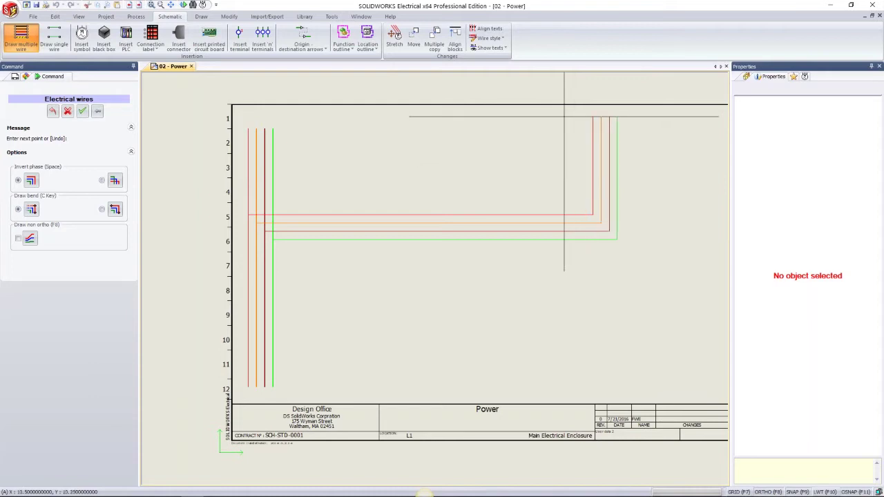
{"action": "left_click", "coordinate": [73, 179]}
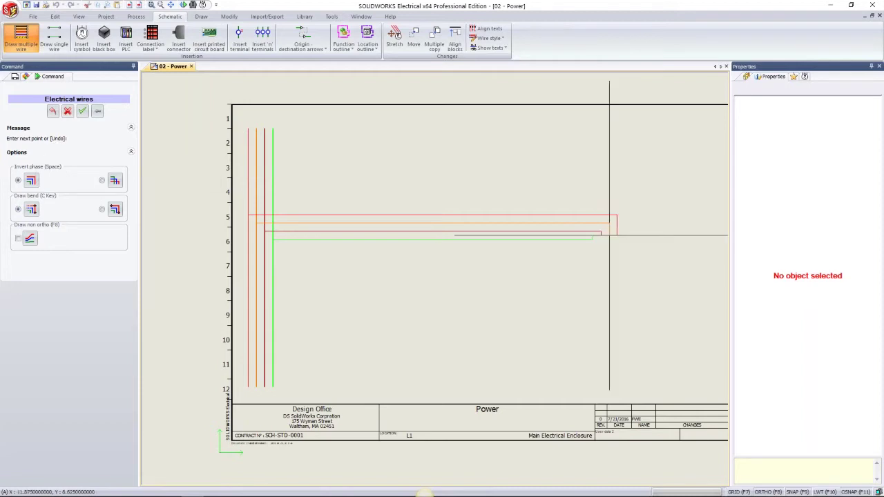
{"action": "key", "text": "Escape"}
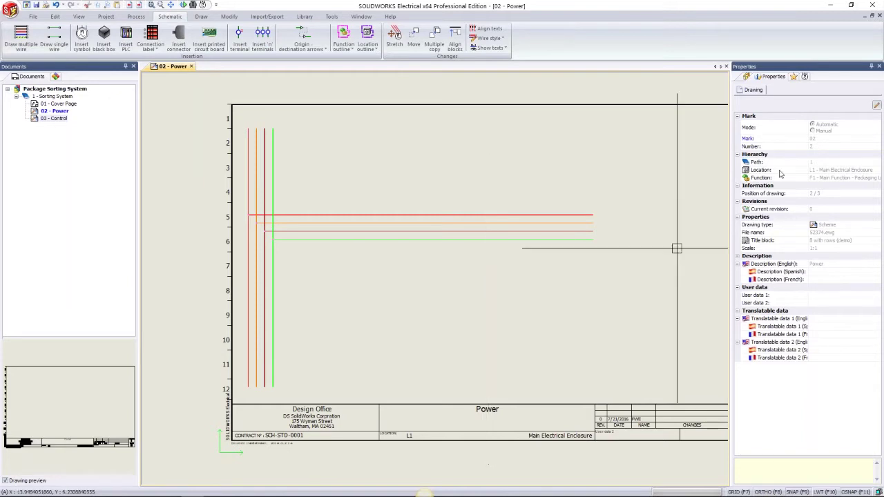
Widen the docked properties pane and search the symbol library for "motor"
{"action": "left_click_drag", "start_coordinate": [730, 154], "coordinate": [682, 155]}
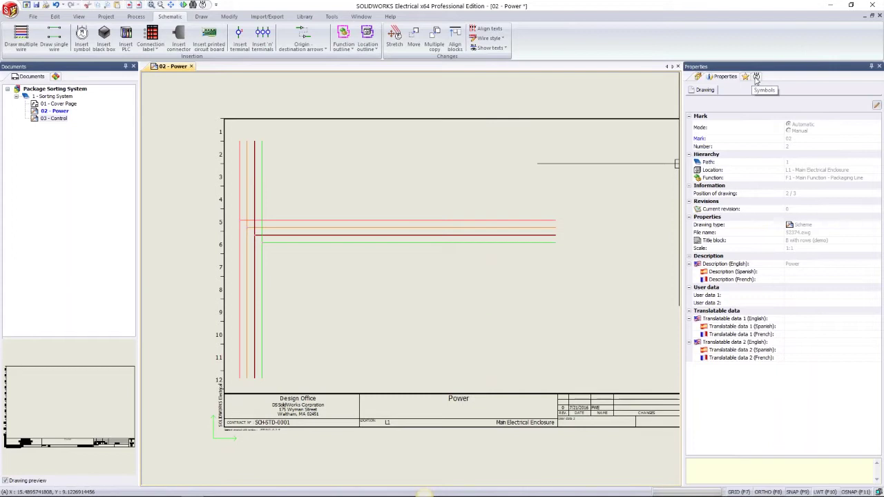
{"action": "left_click", "coordinate": [756, 77]}
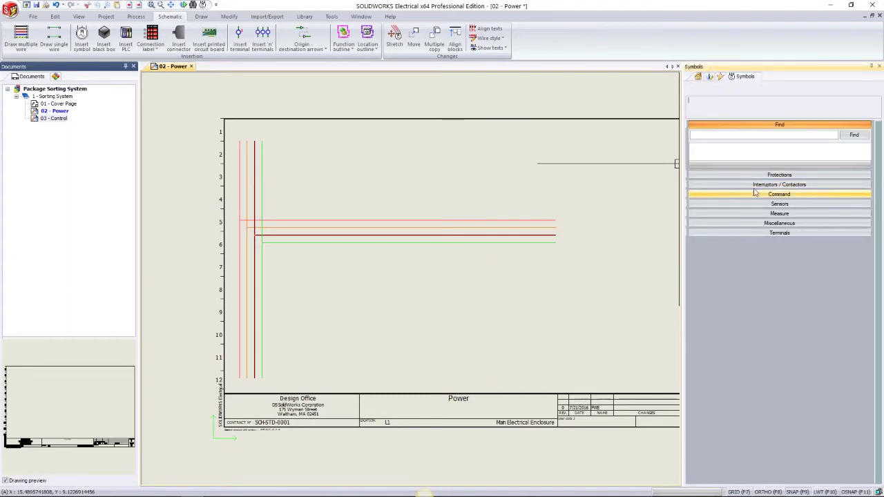
{"action": "left_click", "coordinate": [758, 135]}
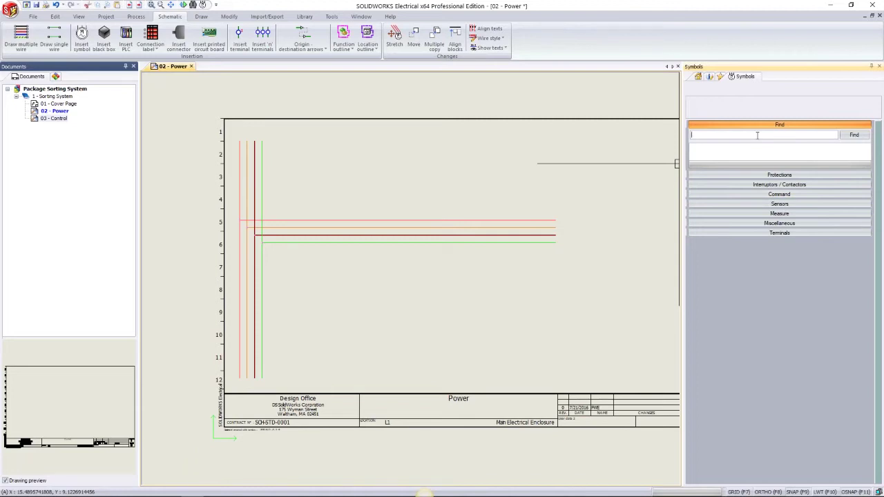
{"action": "type", "text": "motor"}
{"action": "key", "text": "Return"}
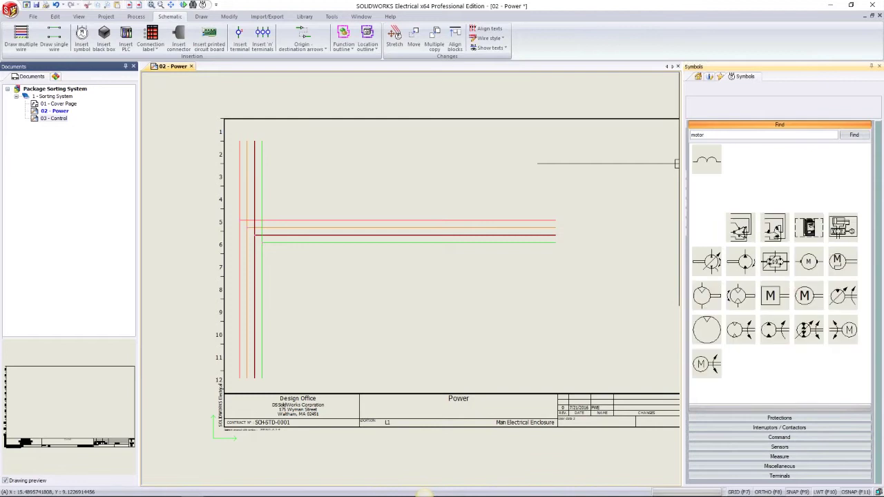
Insert the ANSI 3 phase motor symbol near the free end of the horizontal wires, terminals facing the wires, with automatic mark and default properties
{"action": "left_click", "coordinate": [740, 198]}
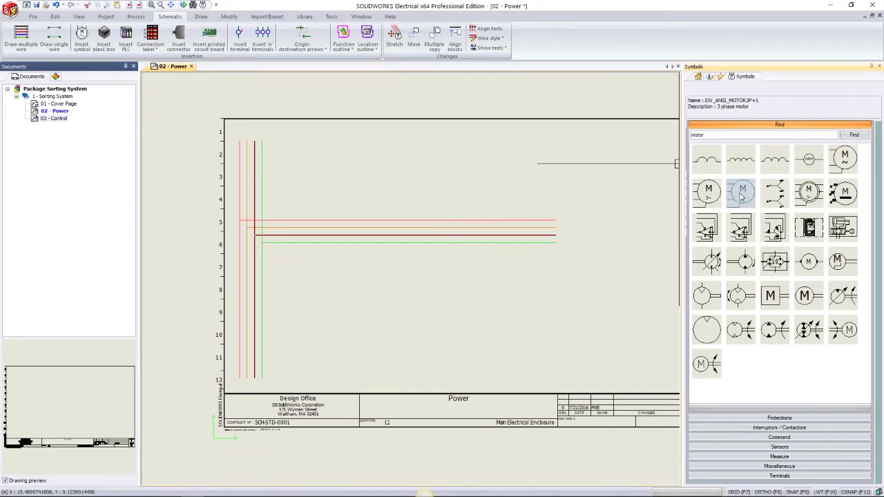
{"action": "left_click_drag", "start_coordinate": [741, 197], "coordinate": [523, 223]}
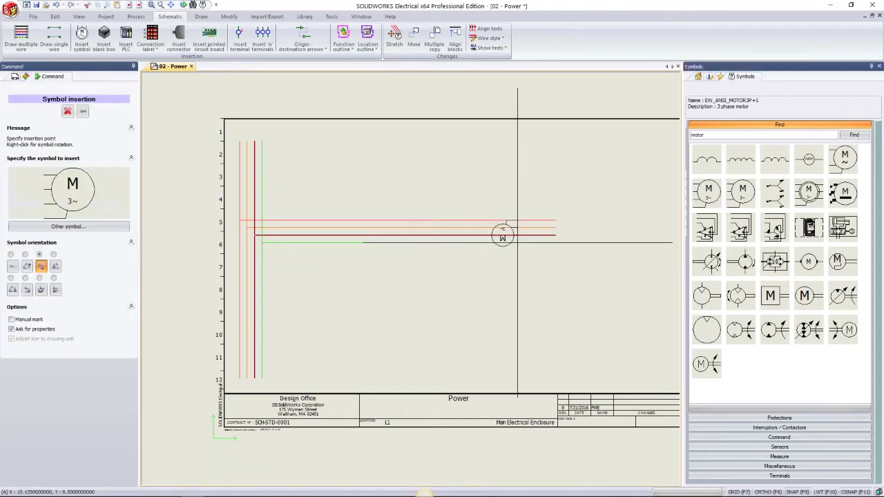
{"action": "left_click", "coordinate": [13, 267]}
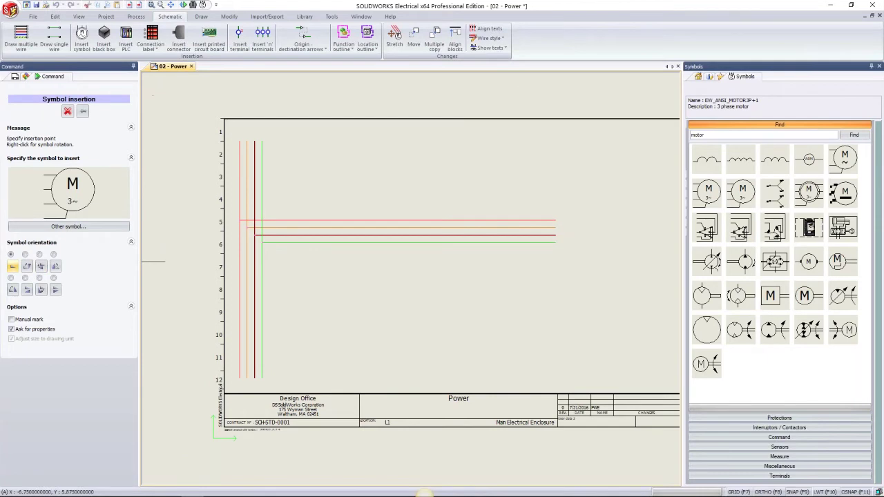
{"action": "right_click", "coordinate": [262, 156]}
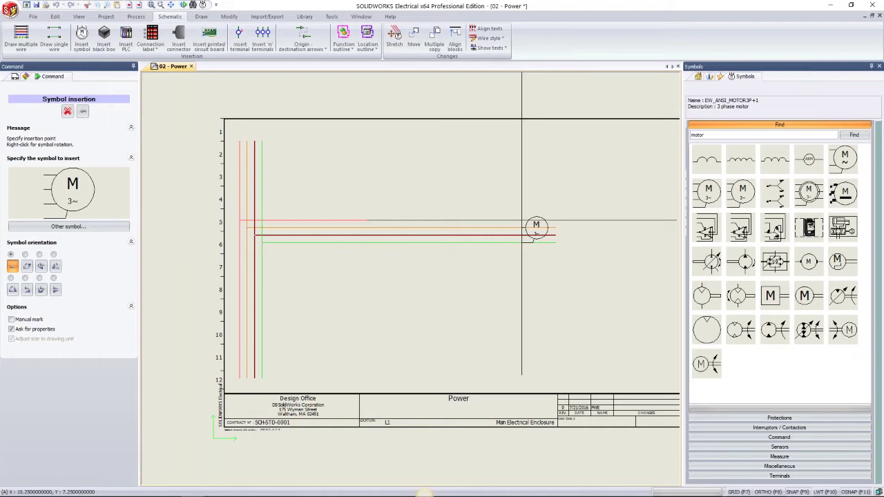
{"action": "left_click", "coordinate": [523, 222]}
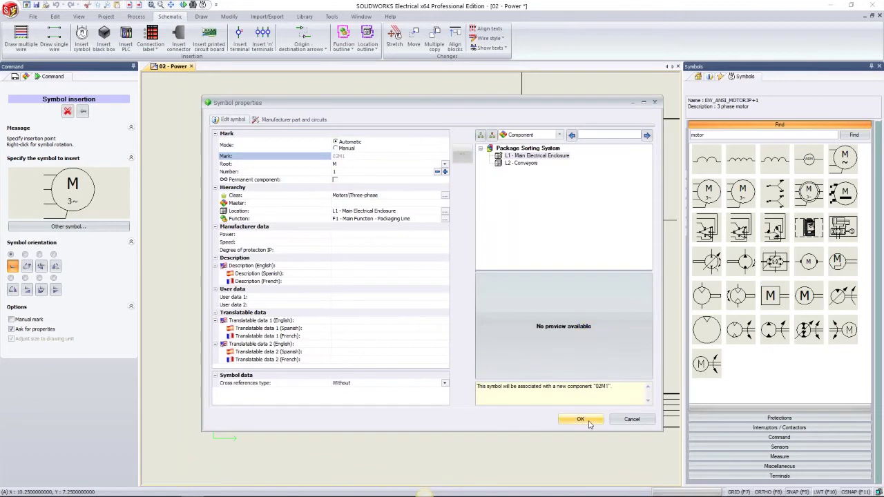
{"action": "left_click", "coordinate": [581, 420]}
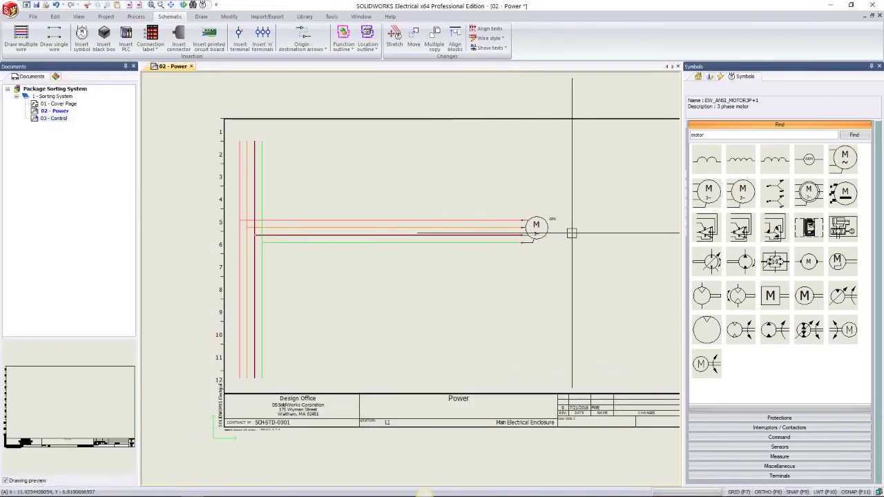
Search the symbol library for "disconn"
{"action": "scroll", "coordinate": [513, 230], "scroll_direction": "up", "scroll_amount": 2}
{"action": "scroll", "coordinate": [514, 230], "scroll_direction": "up", "scroll_amount": 1}
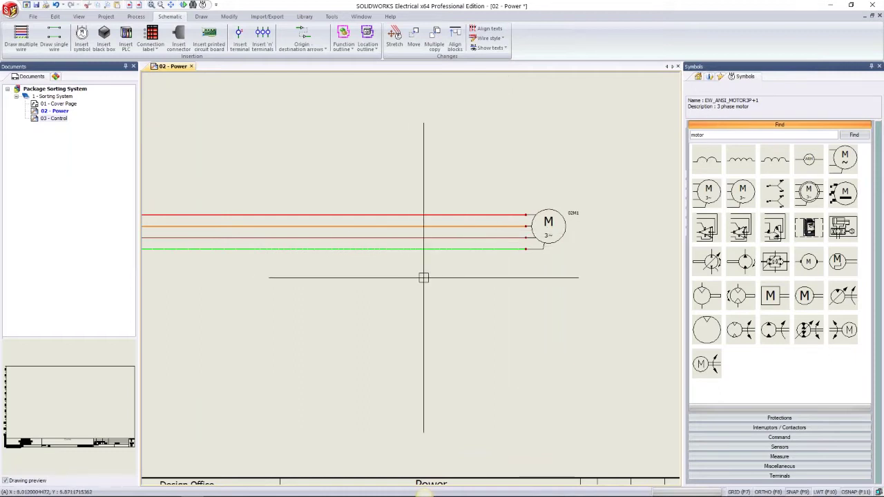
{"action": "middle_click_drag", "start_coordinate": [446, 246], "coordinate": [592, 227]}
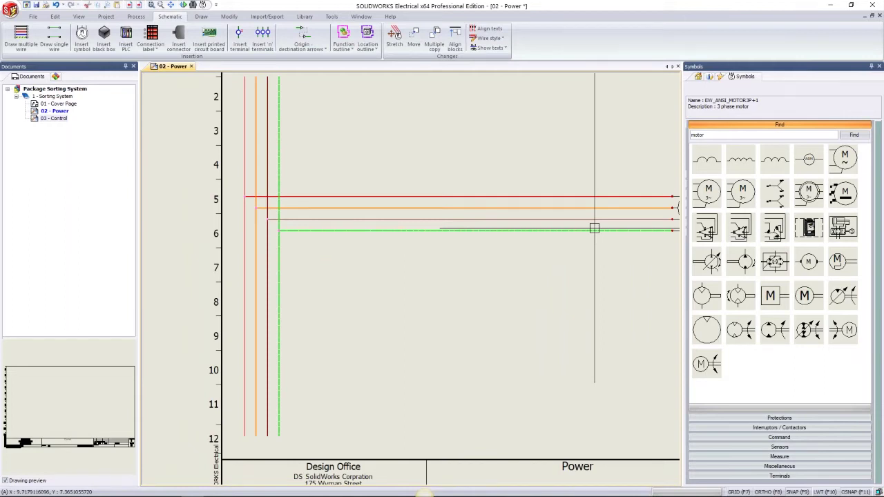
{"action": "double_click", "coordinate": [700, 135]}
{"action": "type", "text": "disconn"}
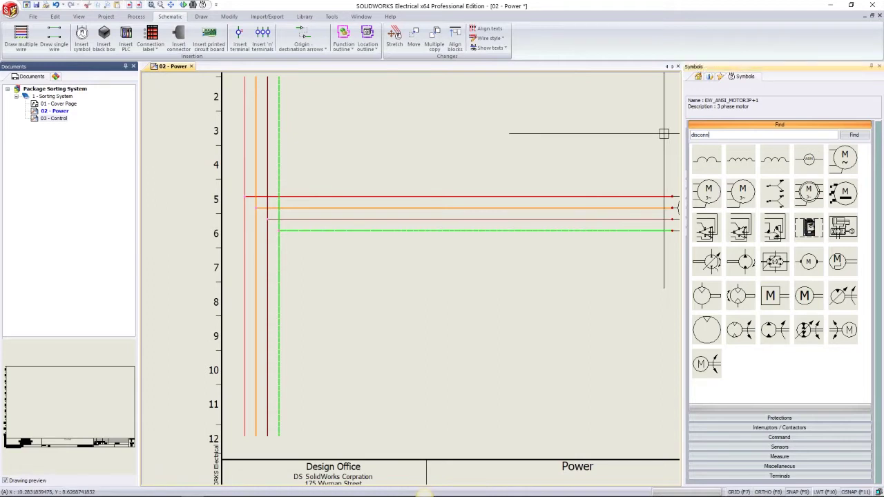
{"action": "key", "text": "Return"}
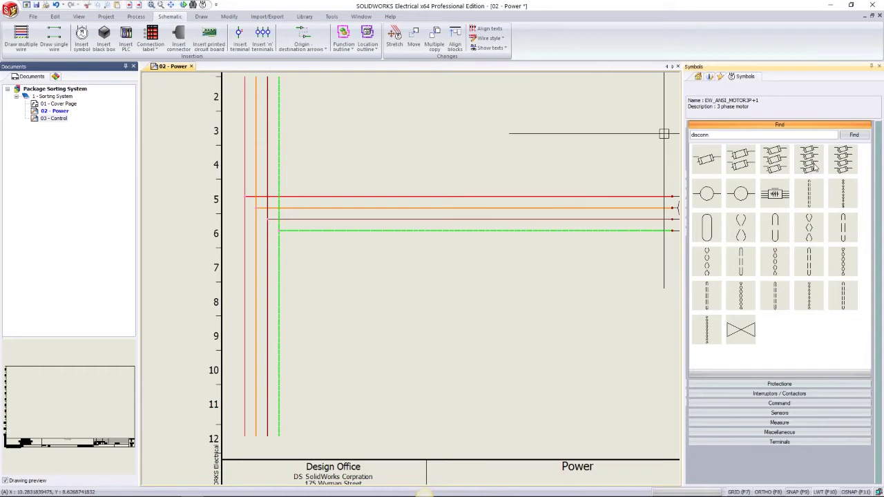
Insert the 4 poles disconnector-fuse EW_ANSI_FUSE_IS_4PH+1 on the vertical wires between rows 2 and 3, with automatic mark and default properties
{"action": "double_click", "coordinate": [810, 160]}
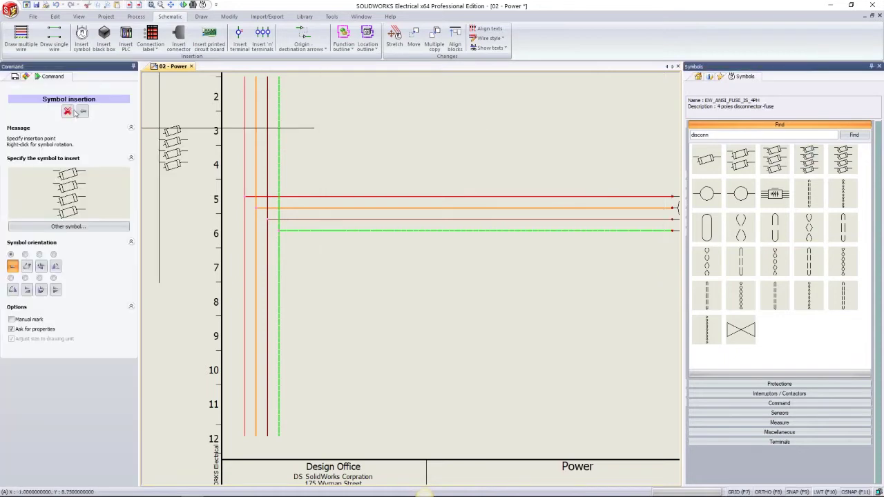
{"action": "left_click", "coordinate": [69, 111]}
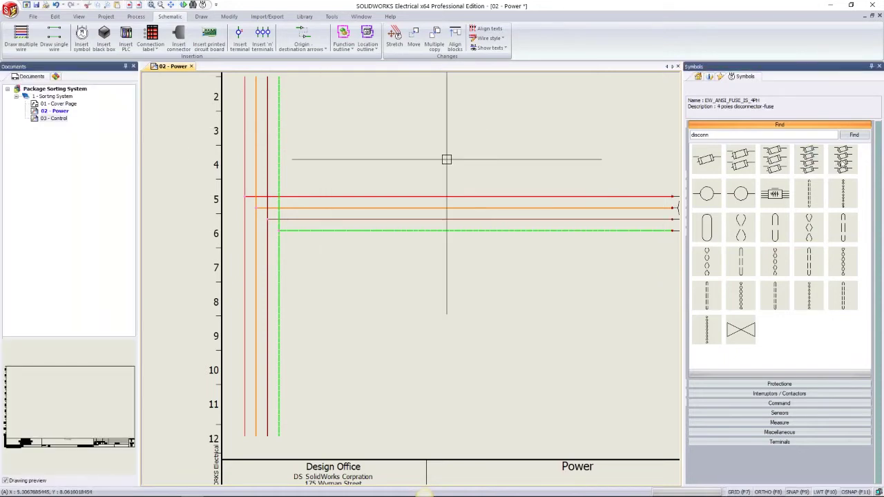
{"action": "double_click", "coordinate": [843, 161]}
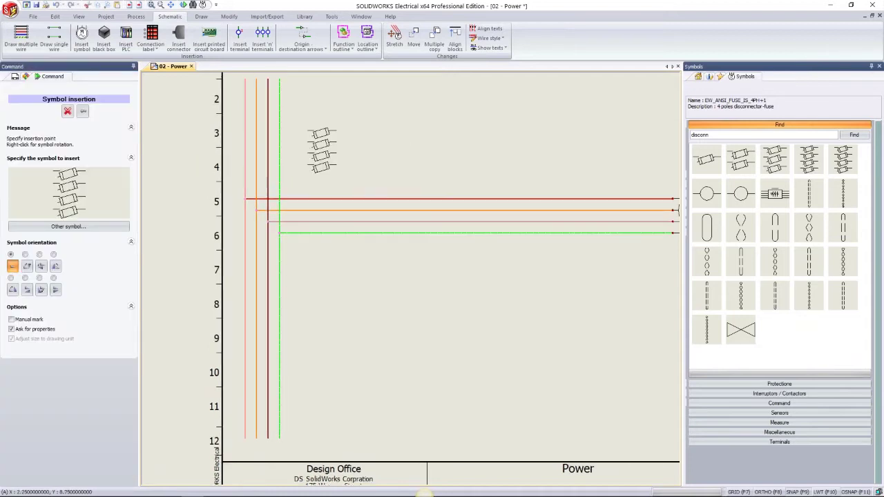
{"action": "middle_click_drag", "start_coordinate": [273, 121], "coordinate": [301, 176]}
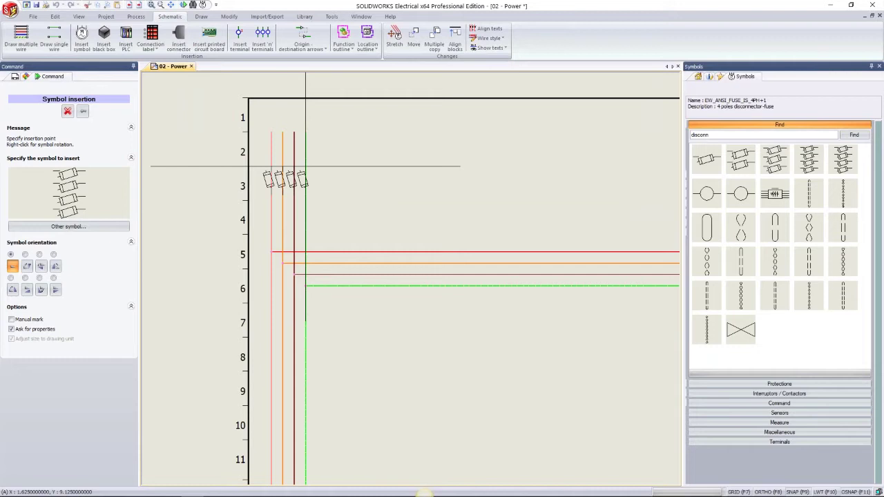
{"action": "left_click", "coordinate": [306, 165]}
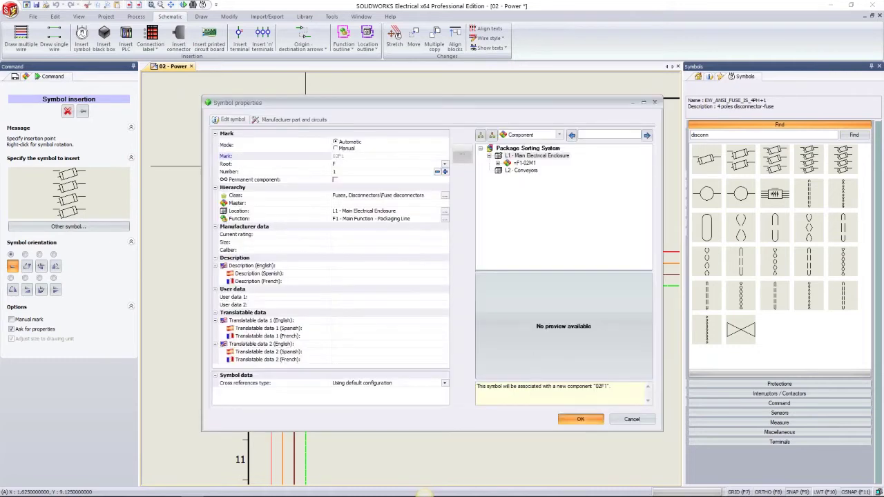
{"action": "left_click", "coordinate": [583, 419]}
Search for "power contact" and insert the 3 poles NO power contact on the upper three horizontal wires, midway to the motor, with default properties
{"action": "middle_click_drag", "start_coordinate": [479, 415], "coordinate": [345, 349]}
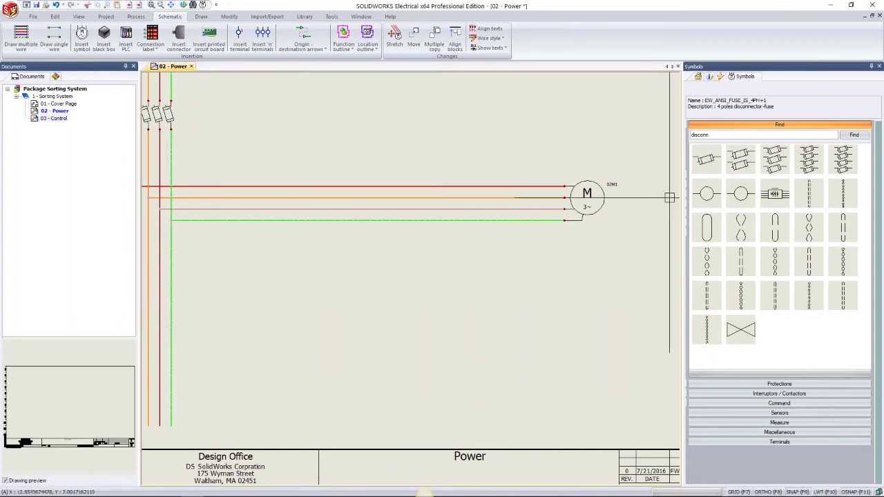
{"action": "left_click", "coordinate": [709, 135]}
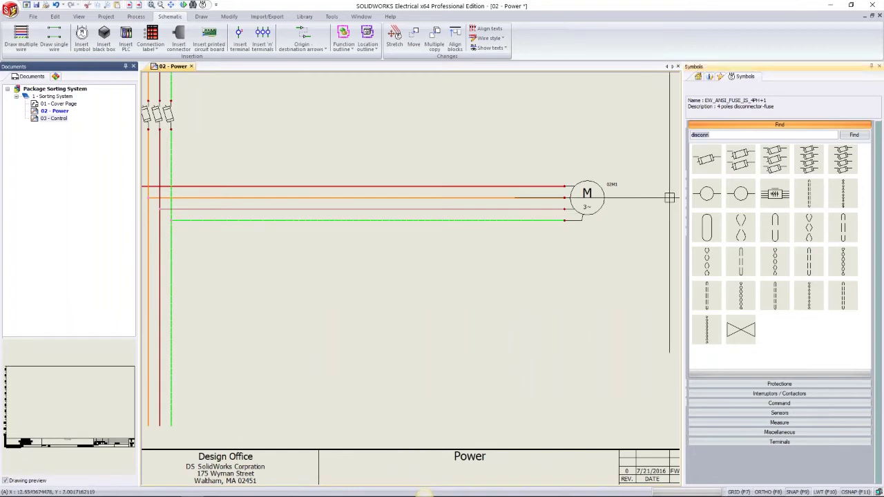
{"action": "type", "text": "power contact"}
{"action": "key", "text": "Return"}
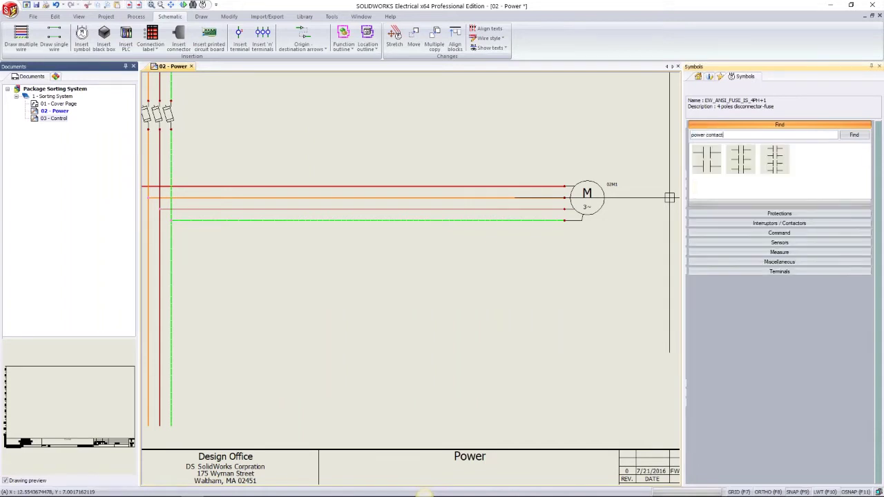
{"action": "left_click", "coordinate": [745, 168]}
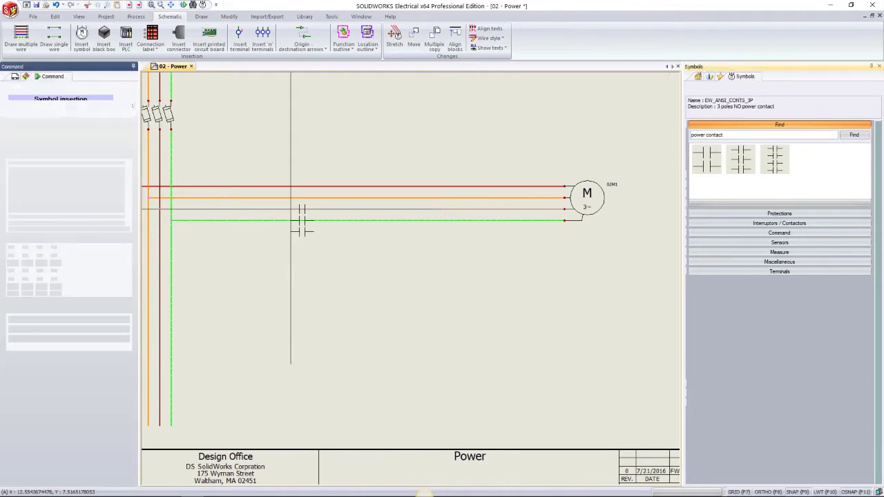
{"action": "middle_click_drag", "start_coordinate": [256, 212], "coordinate": [400, 242]}
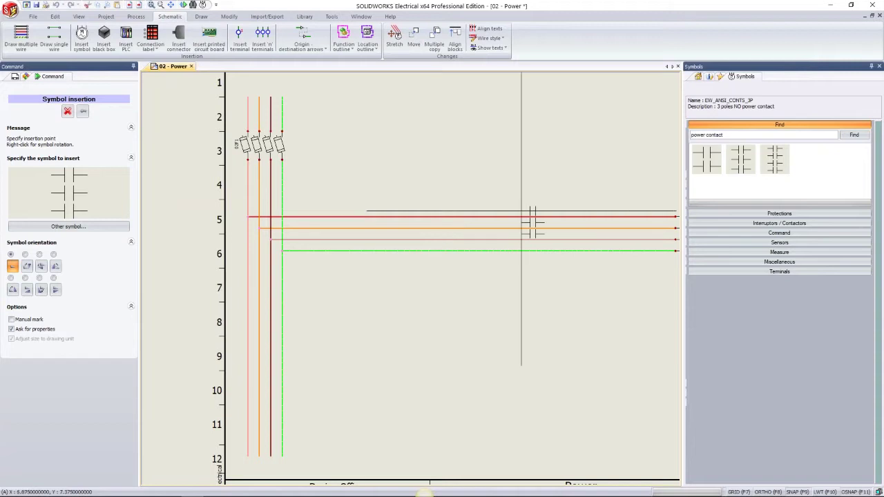
{"action": "left_click", "coordinate": [504, 228]}
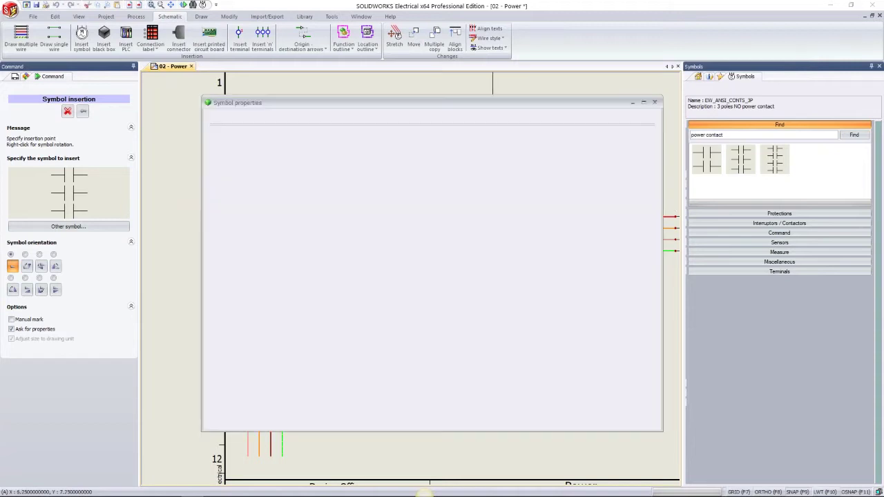
{"action": "left_click", "coordinate": [580, 420]}
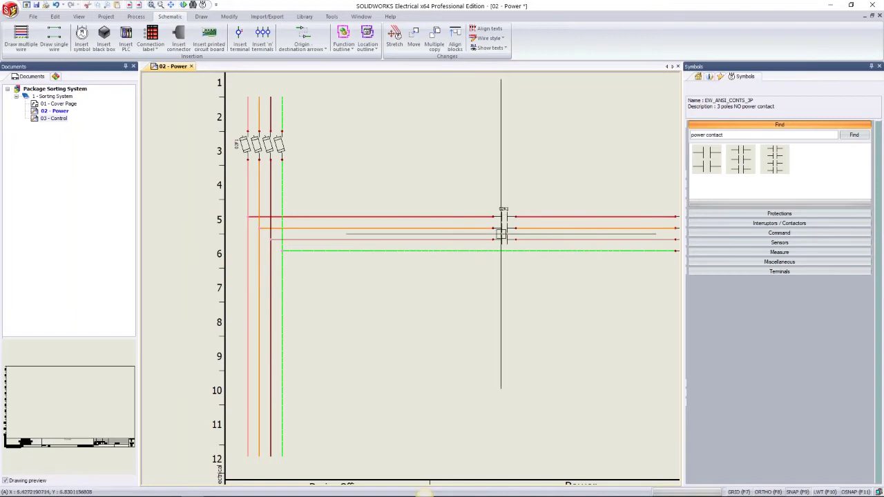
Check how the uppermost horizontal wire is split on each side of the power contact, leaving nothing selected
{"action": "left_click", "coordinate": [477, 218]}
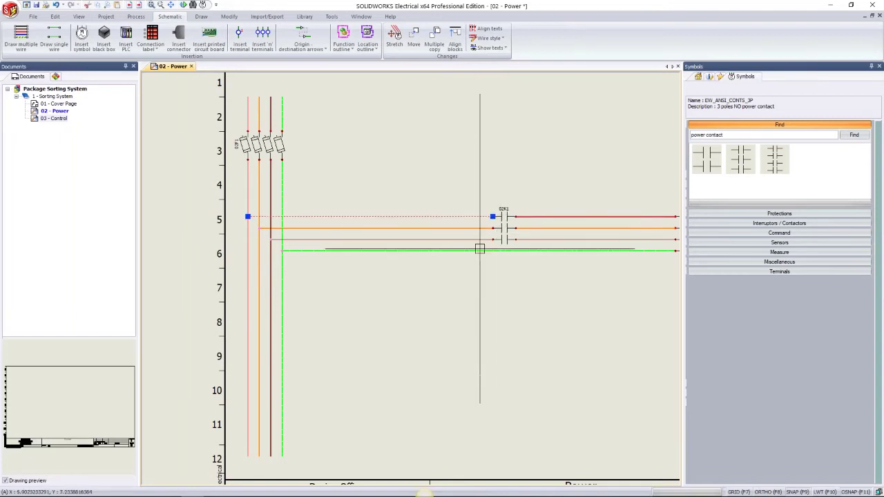
{"action": "key", "text": "Escape"}
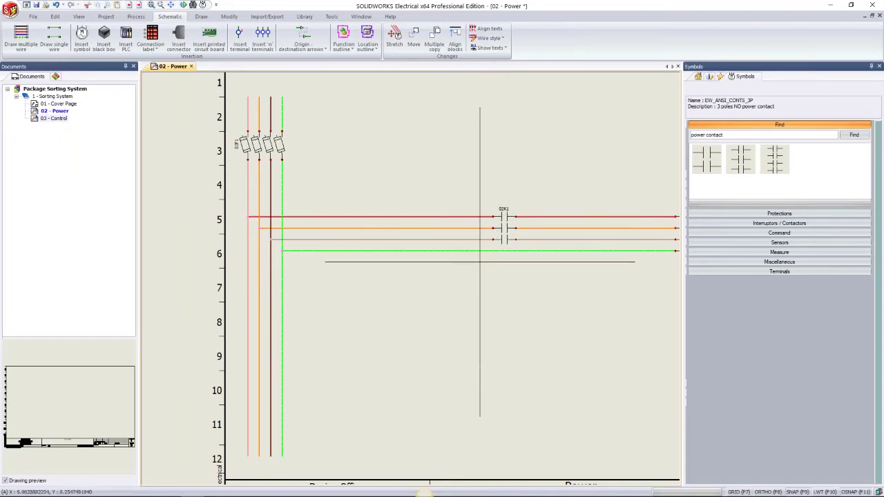
{"action": "left_click", "coordinate": [550, 217]}
{"action": "key", "text": "Escape"}
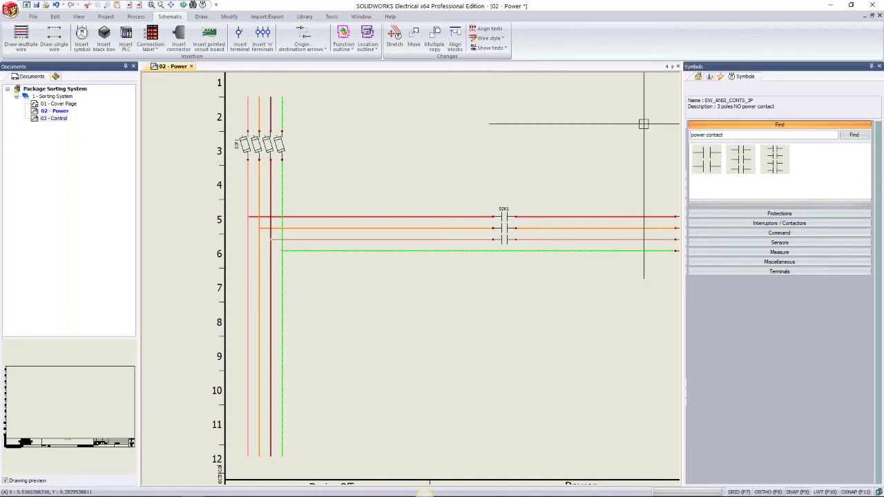
Search for "circuit breaker" and insert the 3 poles magneto-thermal circuit breaker on the upper three horizontal wires between the vertical wires and the contact
{"action": "triple_click", "coordinate": [700, 138]}
{"action": "type", "text": "circuit brea"}
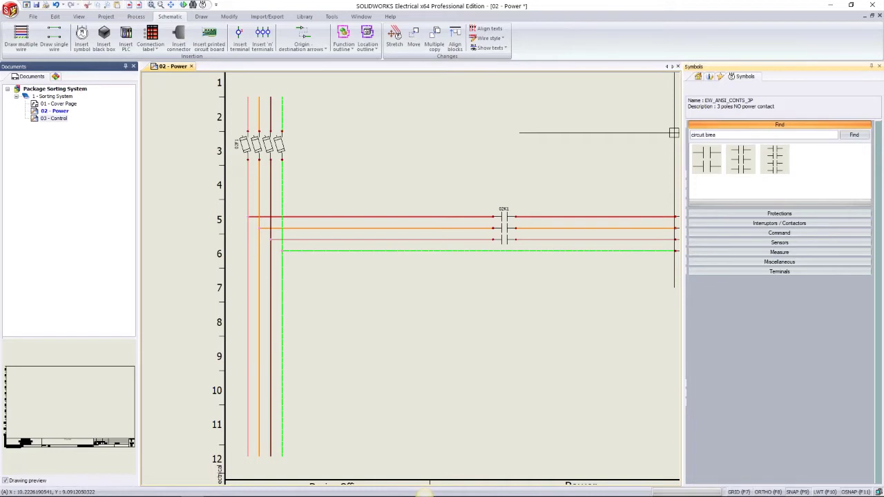
{"action": "type", "text": "ker"}
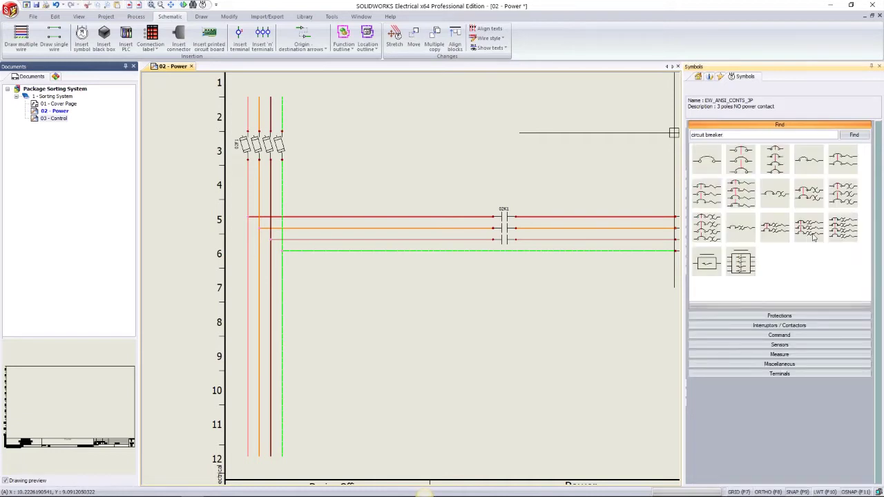
{"action": "left_click", "coordinate": [848, 236]}
{"action": "left_click", "coordinate": [805, 237]}
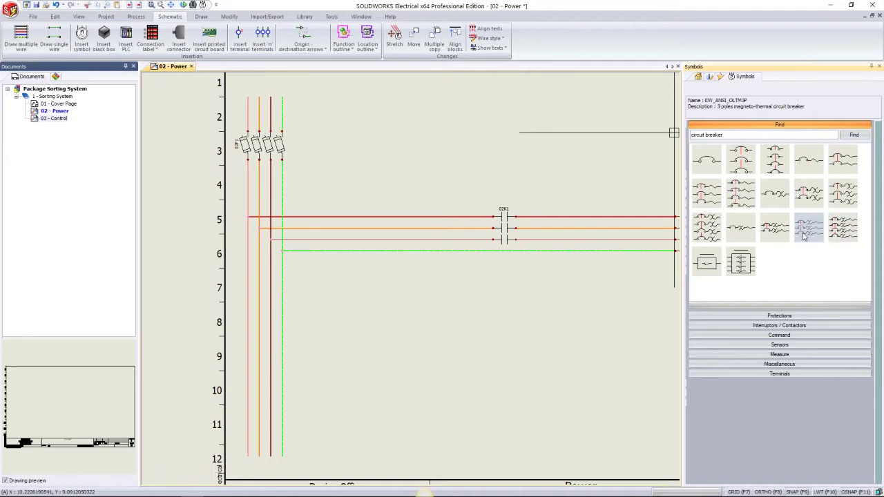
{"action": "double_click", "coordinate": [805, 237]}
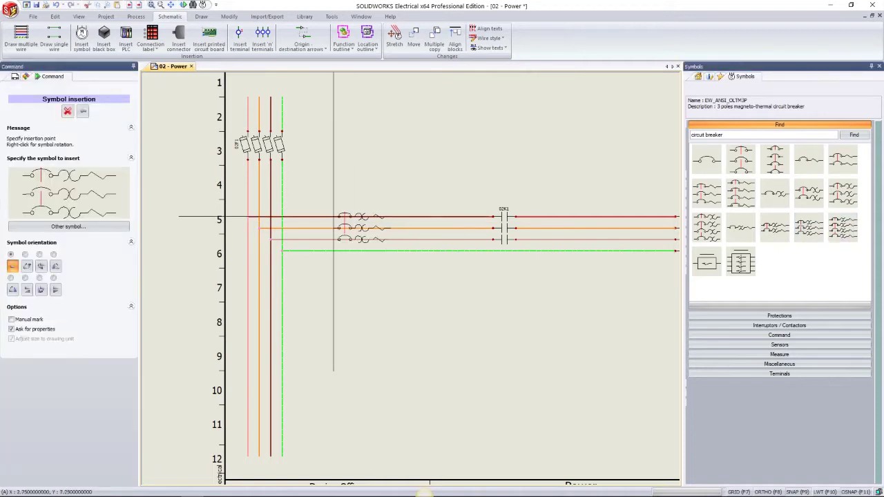
{"action": "left_click", "coordinate": [334, 217]}
{"action": "left_click", "coordinate": [580, 420]}
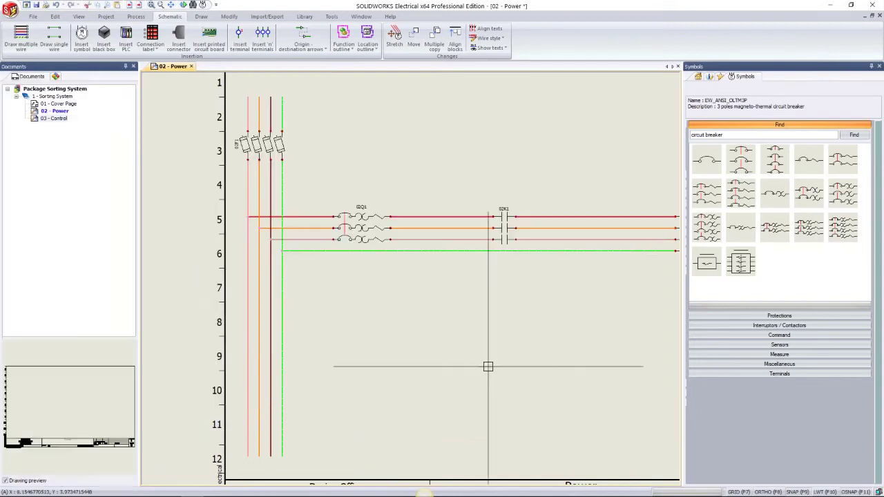
Show the project's component tree and list the components in location L1 - Main Electrical Enclosure
{"action": "scroll", "coordinate": [297, 353], "scroll_direction": "down", "scroll_amount": 2}
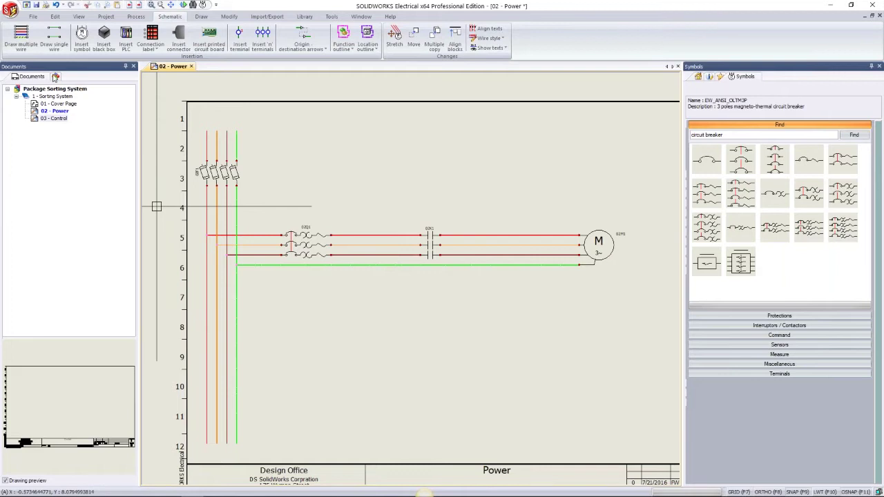
{"action": "left_click", "coordinate": [56, 77]}
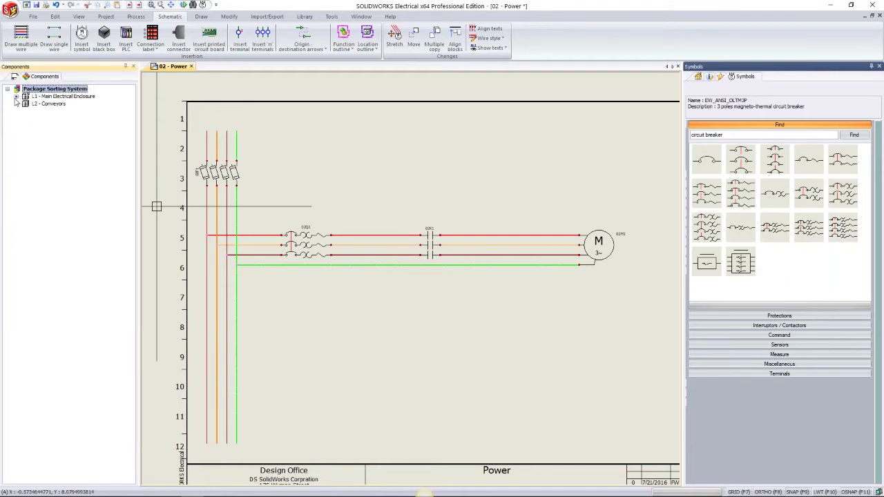
{"action": "left_click", "coordinate": [16, 97]}
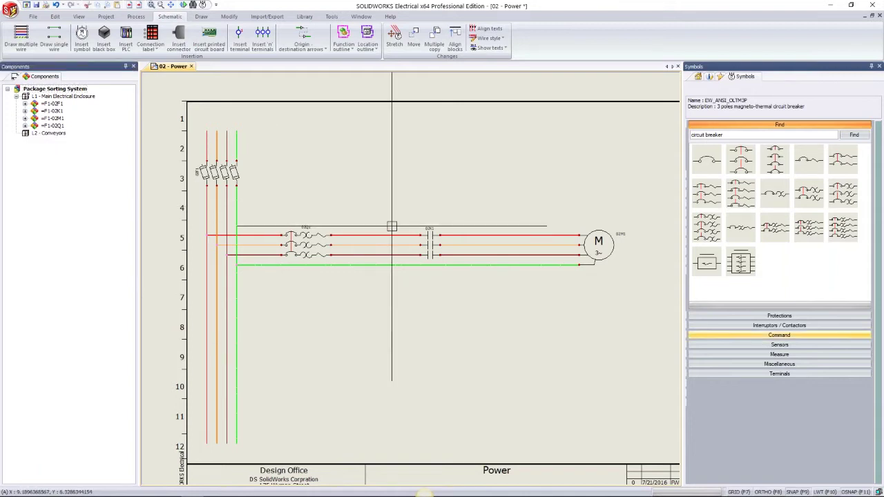
Draw a rectangular location outline around the 3 phase motor symbol and its terminals
{"action": "scroll", "coordinate": [579, 263], "scroll_direction": "up", "scroll_amount": 3}
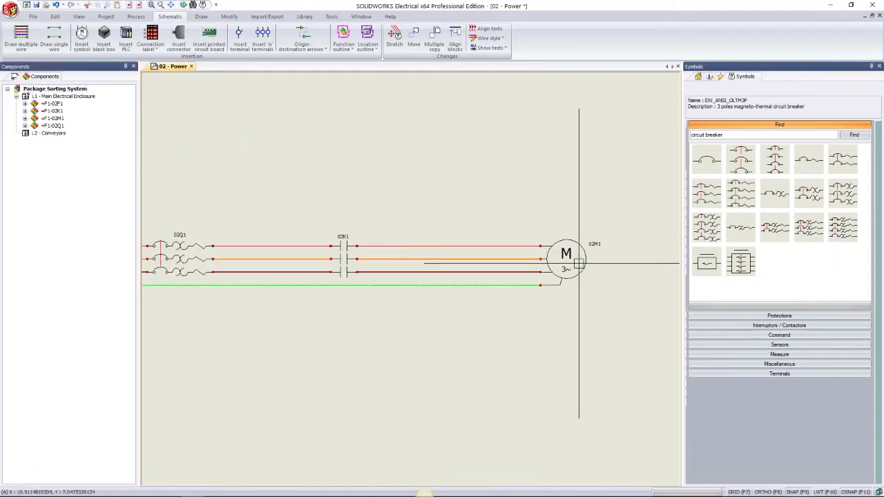
{"action": "scroll", "coordinate": [579, 263], "scroll_direction": "up", "scroll_amount": 1}
{"action": "scroll", "coordinate": [586, 312], "scroll_direction": "down", "scroll_amount": 1}
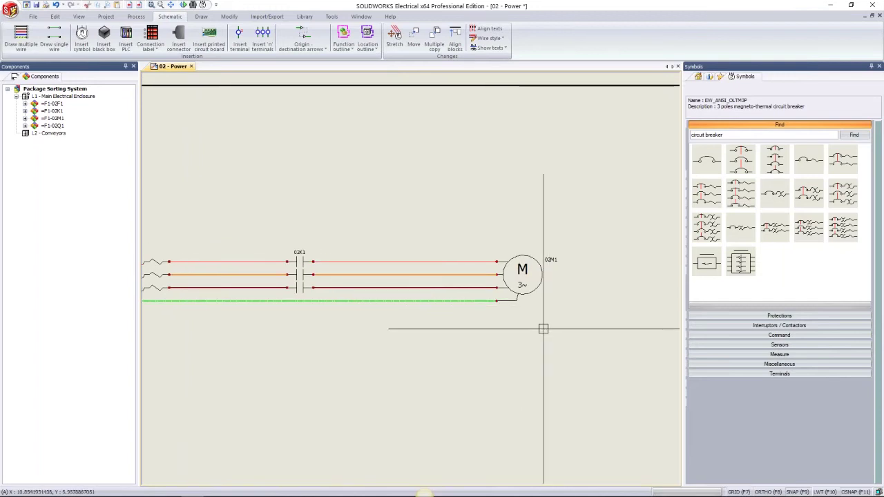
{"action": "left_click", "coordinate": [367, 47]}
{"action": "left_click", "coordinate": [373, 60]}
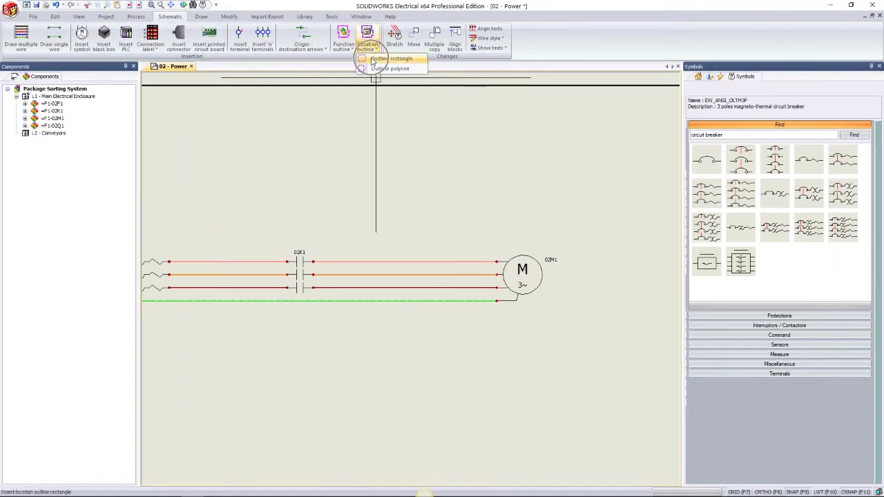
{"action": "left_click", "coordinate": [489, 243]}
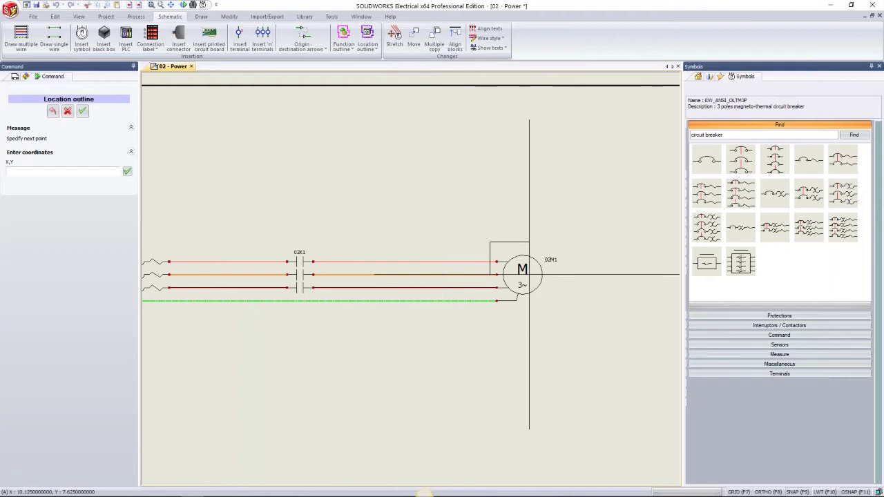
{"action": "left_click", "coordinate": [562, 314]}
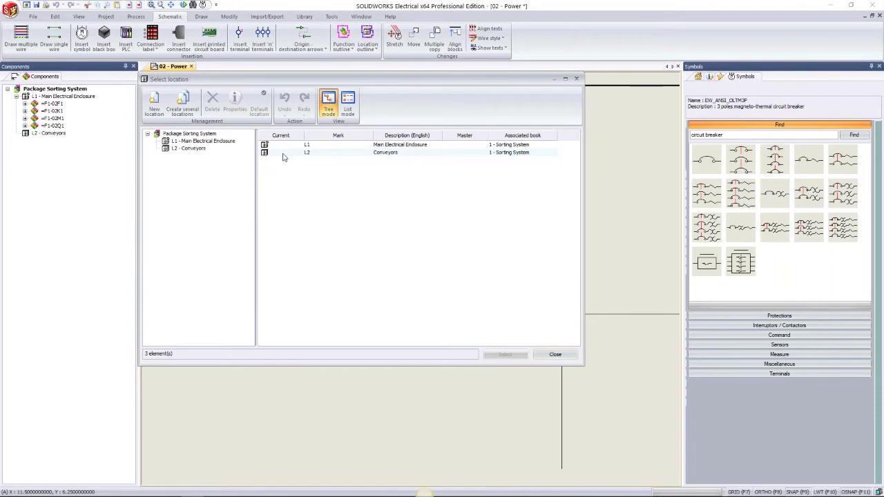
Assign the outline to location L2 - Conveyors and change the location of the enclosed motor component to match
{"action": "left_click", "coordinate": [286, 153]}
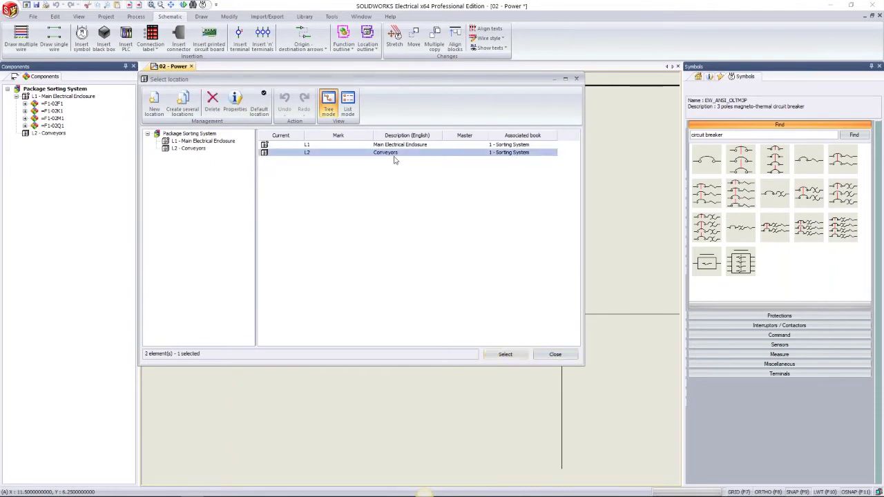
{"action": "left_click", "coordinate": [490, 356]}
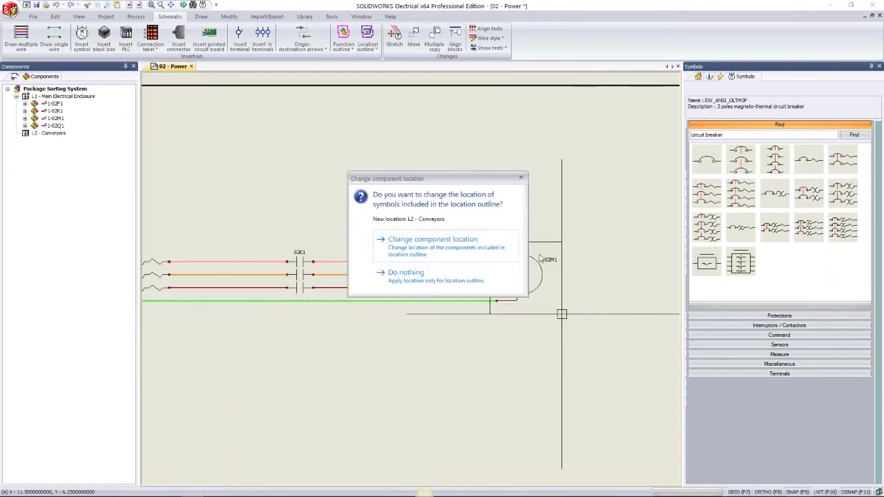
{"action": "left_click", "coordinate": [470, 247]}
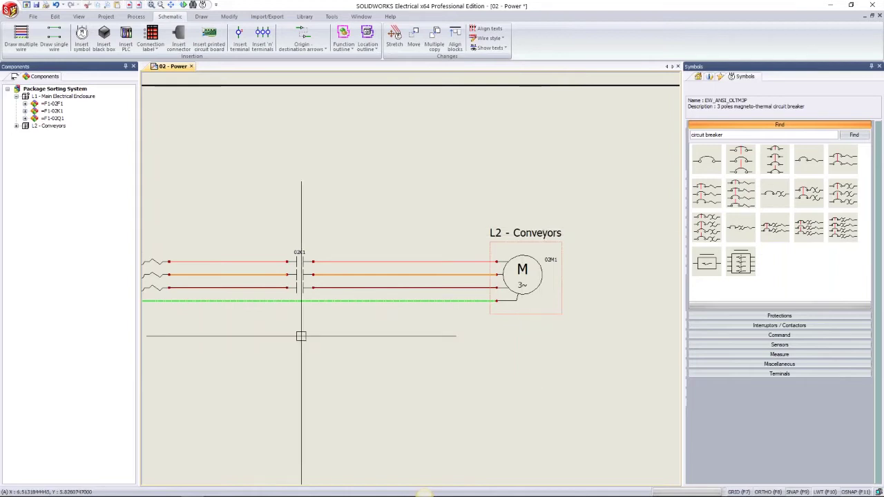
Insert a row of terminals across all four horizontal wires between the contact and the motor, accepting automatic marks in L1 - Main Electrical Enclosure
{"action": "scroll", "coordinate": [301, 336], "scroll_direction": "down", "scroll_amount": 2}
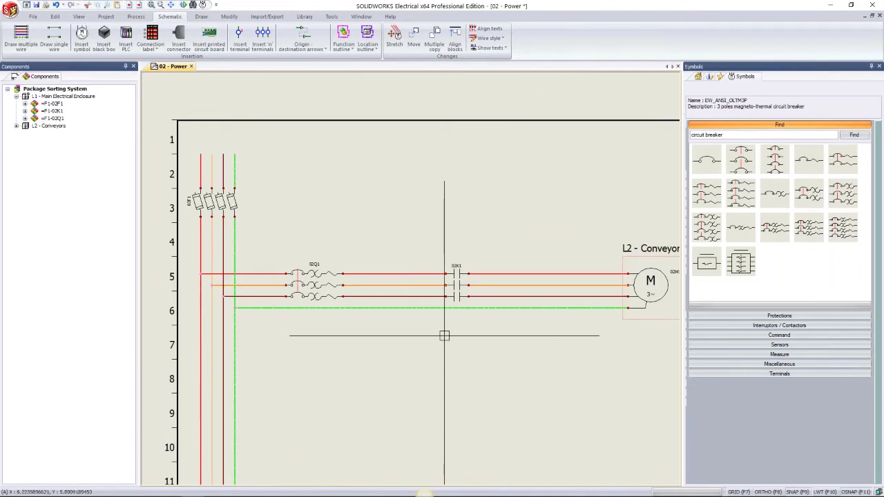
{"action": "middle_click_drag", "start_coordinate": [444, 336], "coordinate": [350, 333]}
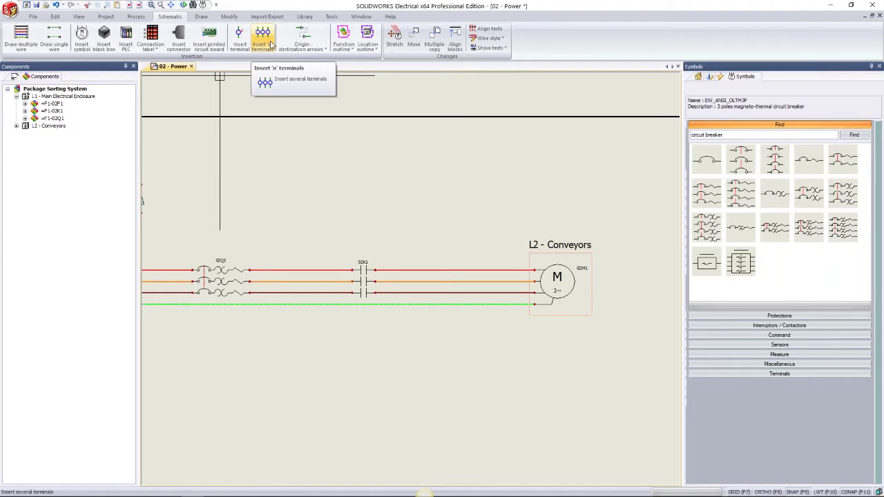
{"action": "left_click", "coordinate": [271, 45]}
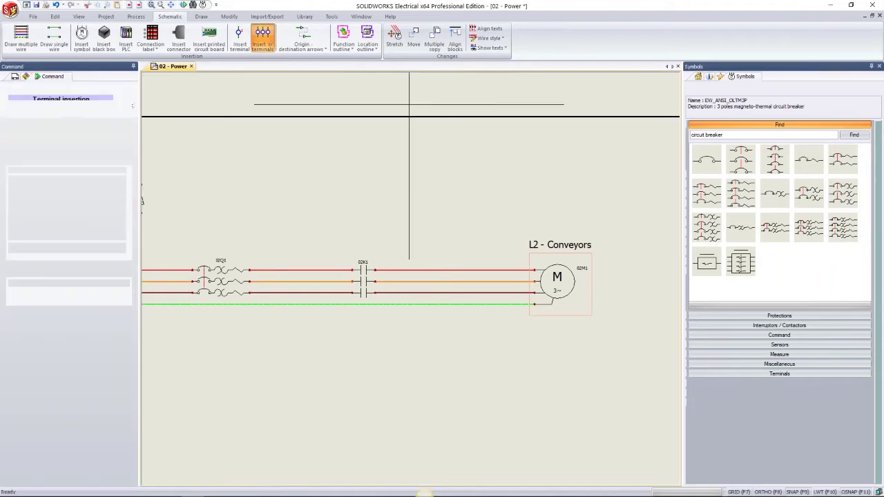
{"action": "left_click", "coordinate": [466, 268]}
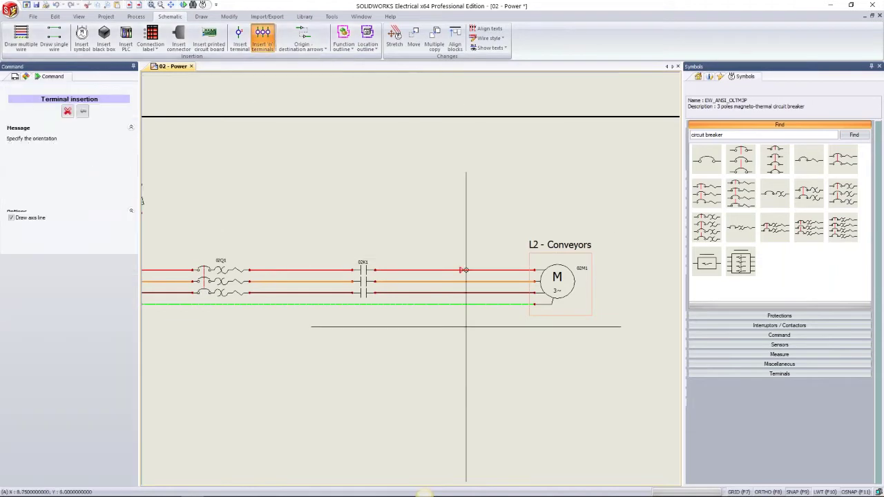
{"action": "left_click", "coordinate": [431, 330]}
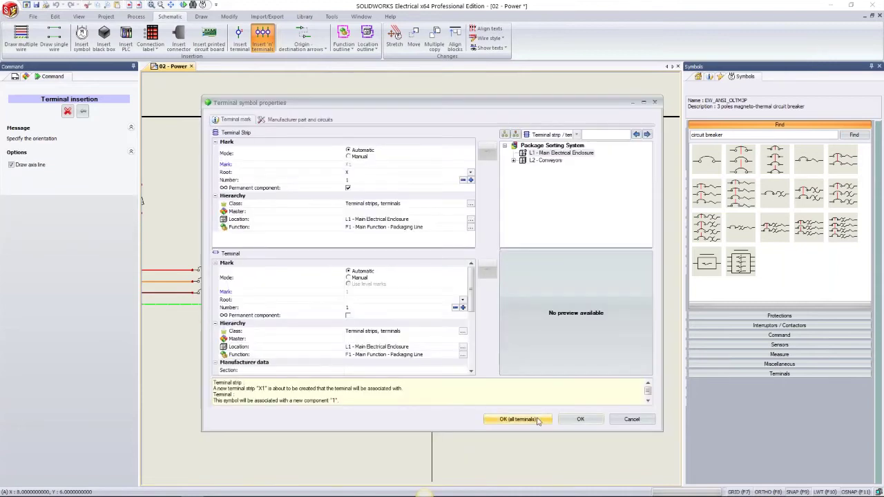
{"action": "left_click", "coordinate": [537, 420]}
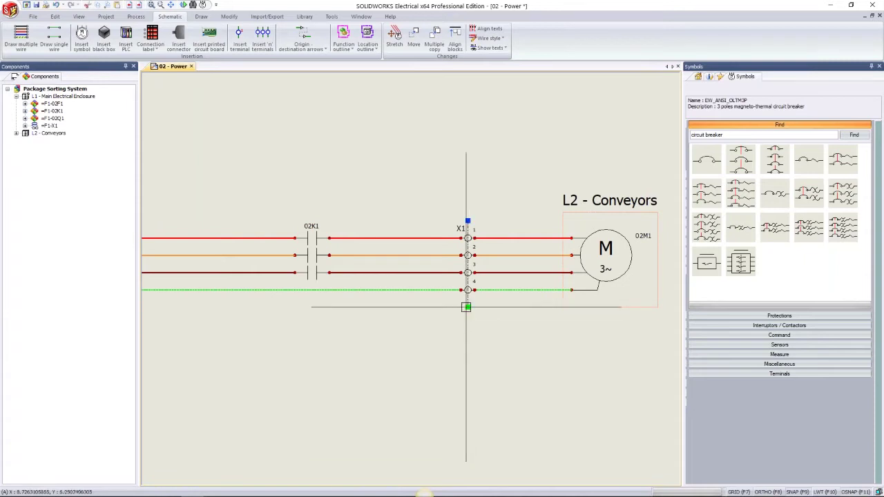
Search for three-phase motor parts and assign the Leroy Somer part LS112M-4P(4) to the motor component
{"action": "middle_click_drag", "start_coordinate": [372, 328], "coordinate": [469, 340]}
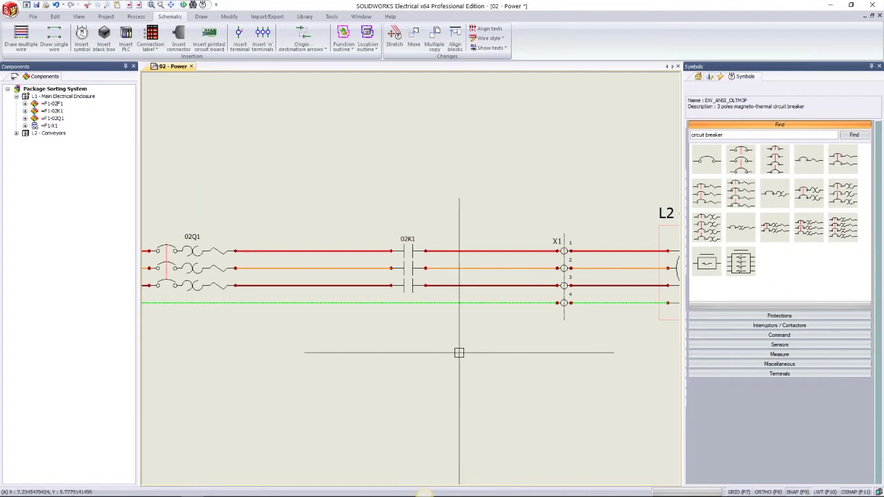
{"action": "scroll", "coordinate": [458, 352], "scroll_direction": "down", "scroll_amount": 2}
{"action": "middle_click_drag", "start_coordinate": [459, 353], "coordinate": [468, 332]}
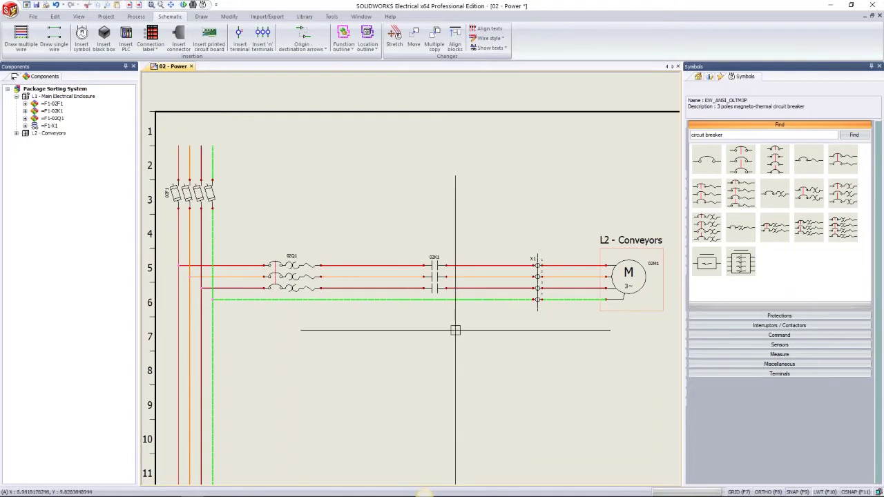
{"action": "middle_click_drag", "start_coordinate": [455, 331], "coordinate": [391, 320]}
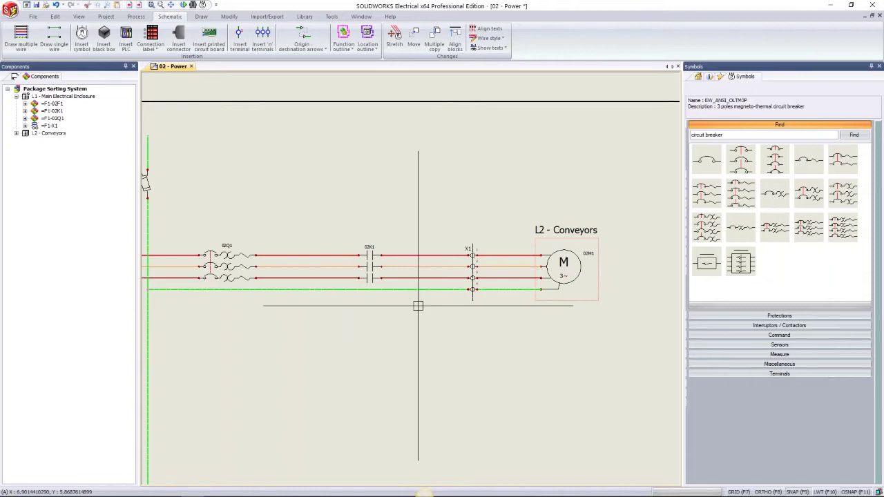
{"action": "scroll", "coordinate": [573, 283], "scroll_direction": "up", "scroll_amount": 1}
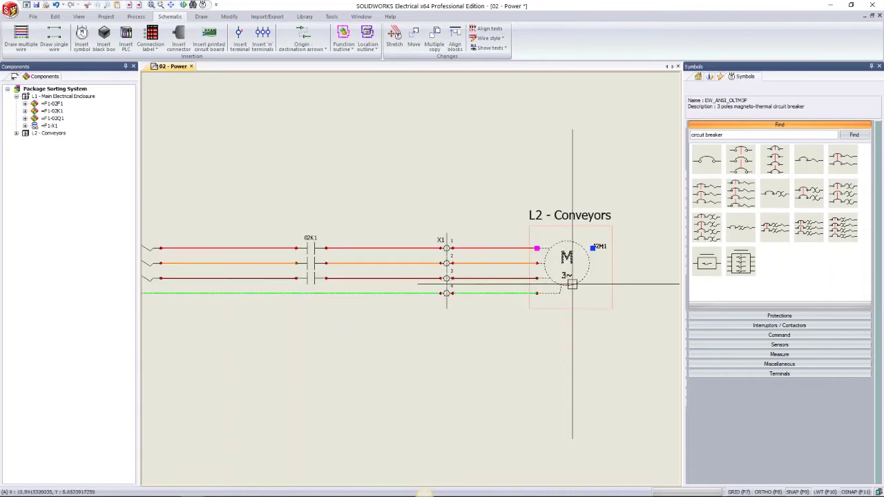
{"action": "right_click", "coordinate": [572, 284]}
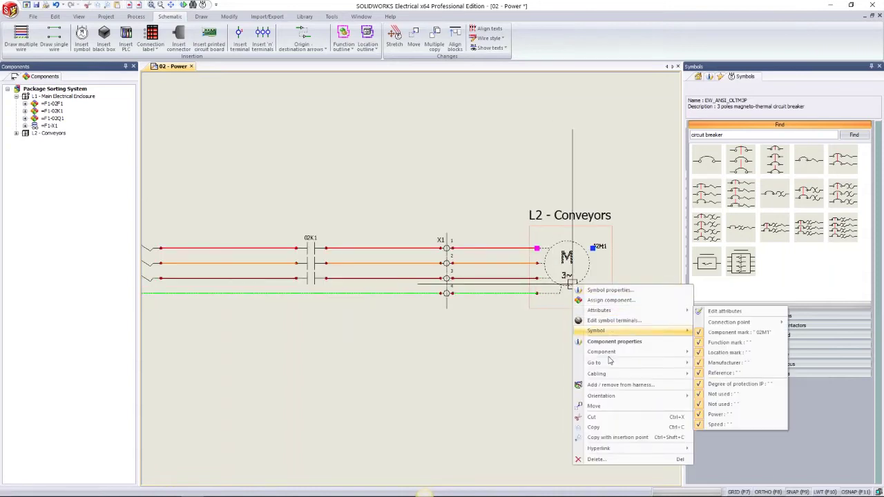
{"action": "mouse_move", "coordinate": [622, 352]}
{"action": "left_click", "coordinate": [745, 386]}
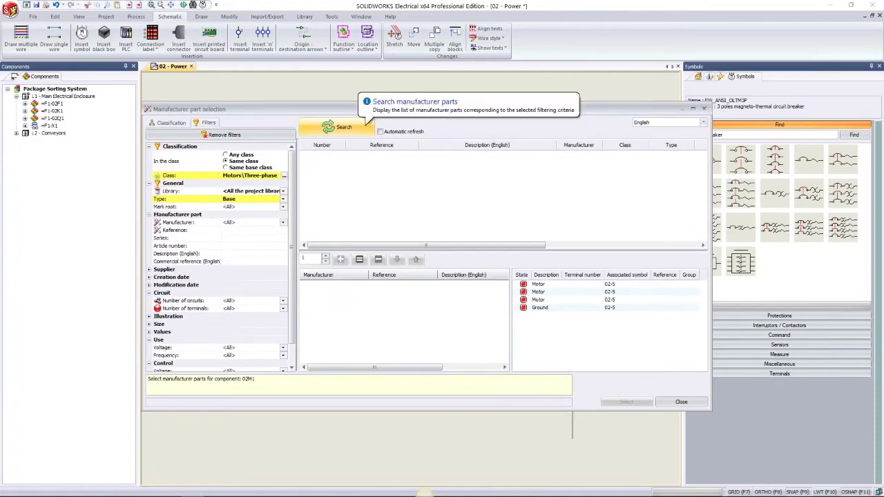
{"action": "left_click", "coordinate": [342, 127]}
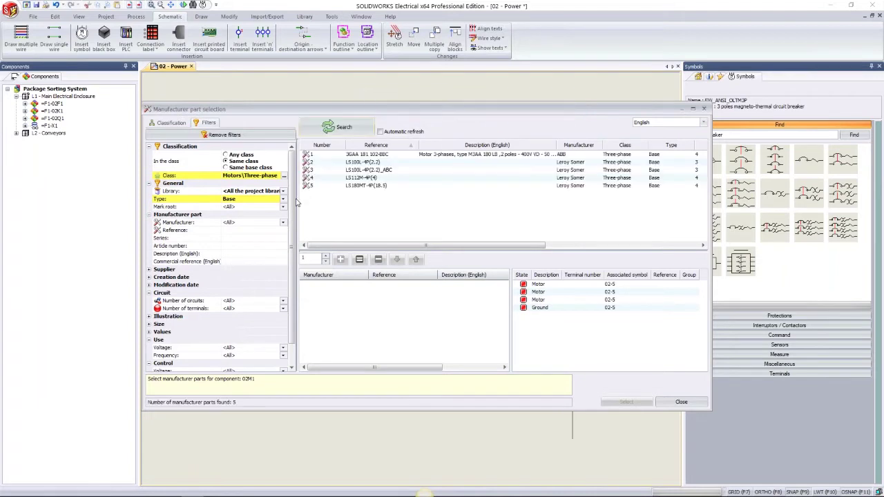
{"action": "left_click", "coordinate": [380, 180]}
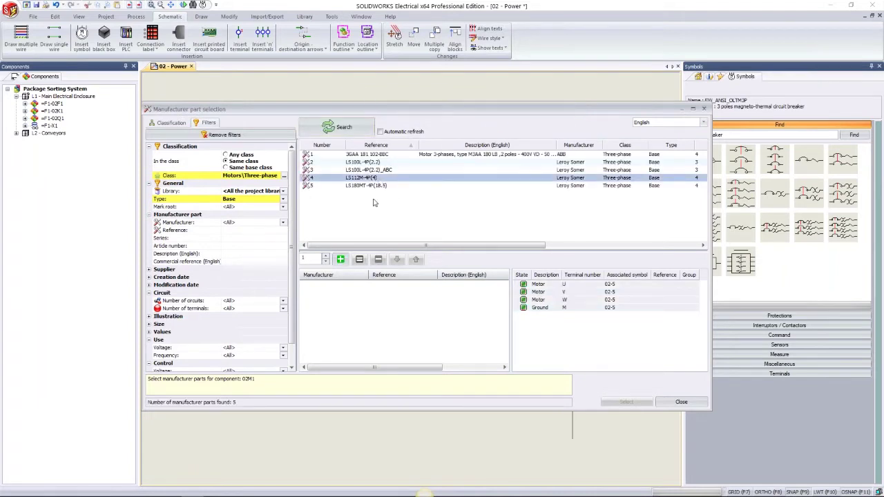
{"action": "left_click", "coordinate": [340, 259]}
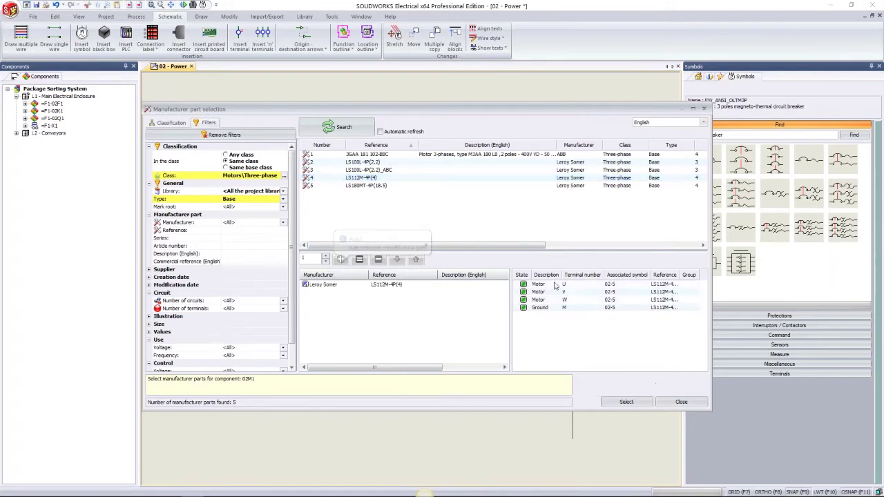
{"action": "left_click", "coordinate": [626, 403]}
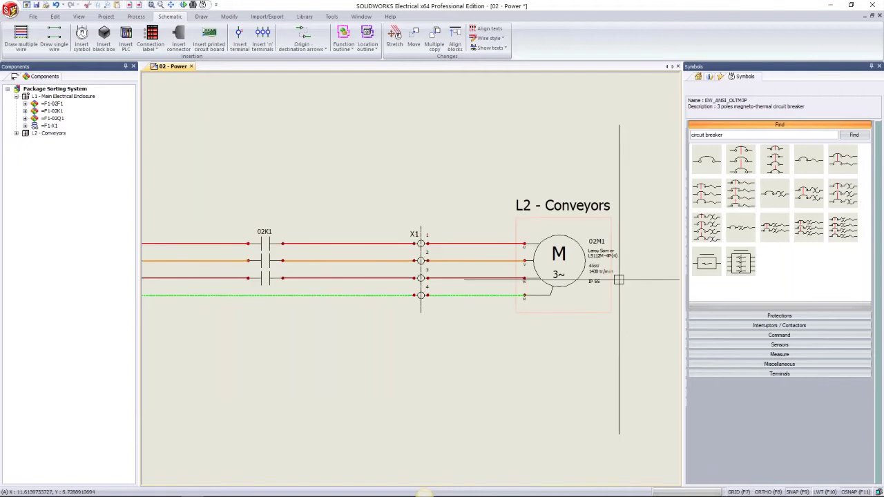
Examine the manufacturer data beside the motor symbol and the marks on its connection points
{"action": "scroll", "coordinate": [597, 275], "scroll_direction": "up", "scroll_amount": 3}
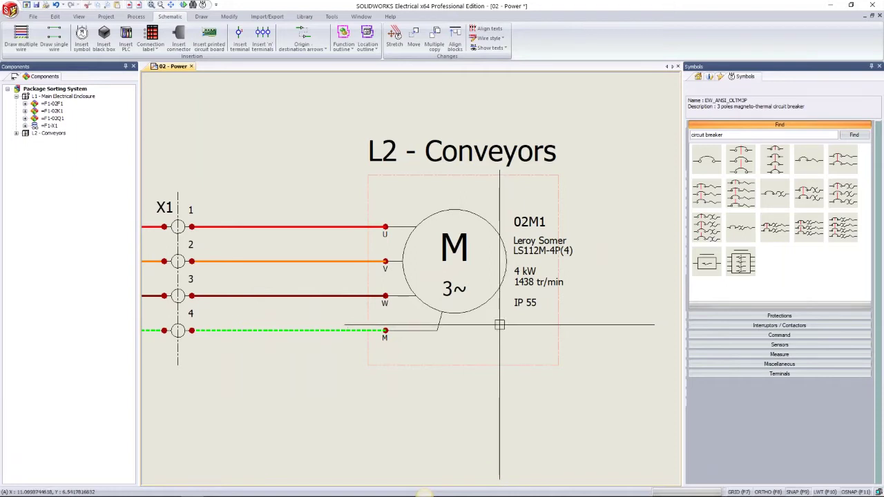
{"action": "middle_click_drag", "start_coordinate": [500, 324], "coordinate": [577, 276]}
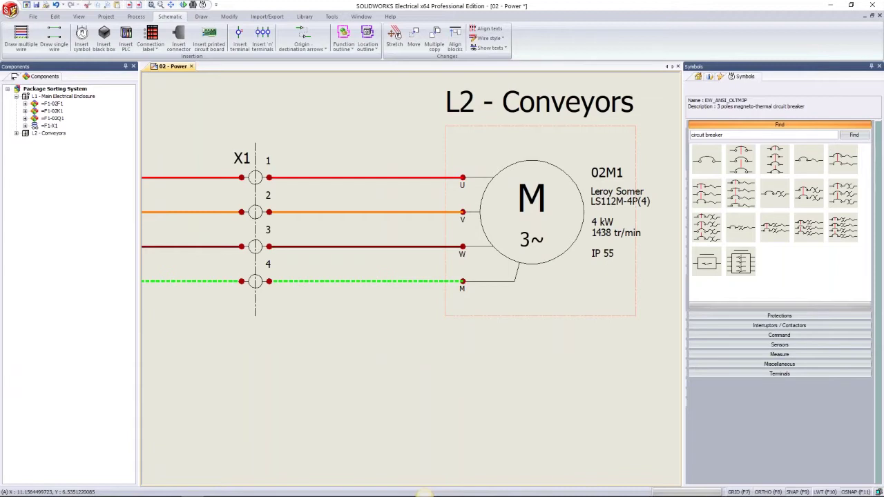
{"action": "scroll", "coordinate": [394, 320], "scroll_direction": "down", "scroll_amount": 2}
{"action": "middle_click_drag", "start_coordinate": [394, 320], "coordinate": [490, 307]}
{"action": "scroll", "coordinate": [341, 337], "scroll_direction": "down", "scroll_amount": 1}
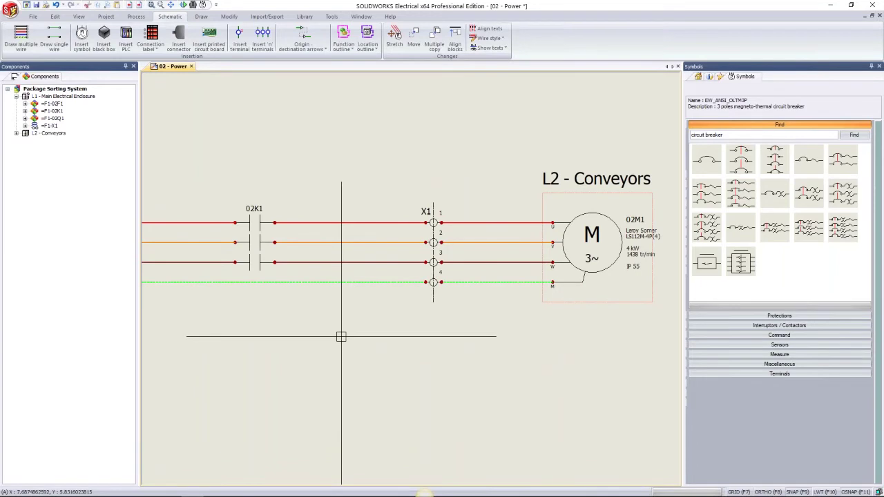
{"action": "scroll", "coordinate": [341, 336], "scroll_direction": "up", "scroll_amount": 1}
{"action": "scroll", "coordinate": [341, 336], "scroll_direction": "down", "scroll_amount": 1}
Assign the SWST manufacturer part FD4-2352798, a 4-pole 60A fuse disconnector, to the fuse symbol on the vertical wires
{"action": "middle_click_drag", "start_coordinate": [284, 292], "coordinate": [558, 290]}
{"action": "left_click", "coordinate": [428, 226]}
{"action": "right_click", "coordinate": [429, 225]}
{"action": "mouse_move", "coordinate": [511, 310]}
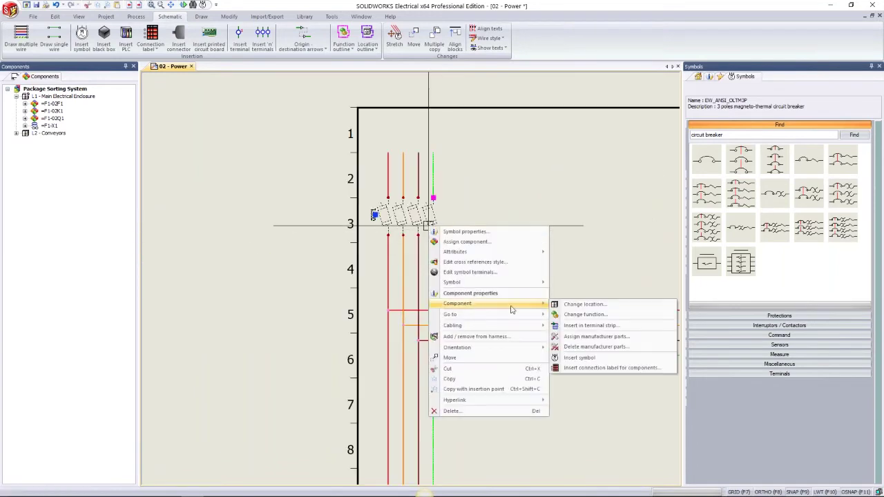
{"action": "left_click", "coordinate": [595, 336]}
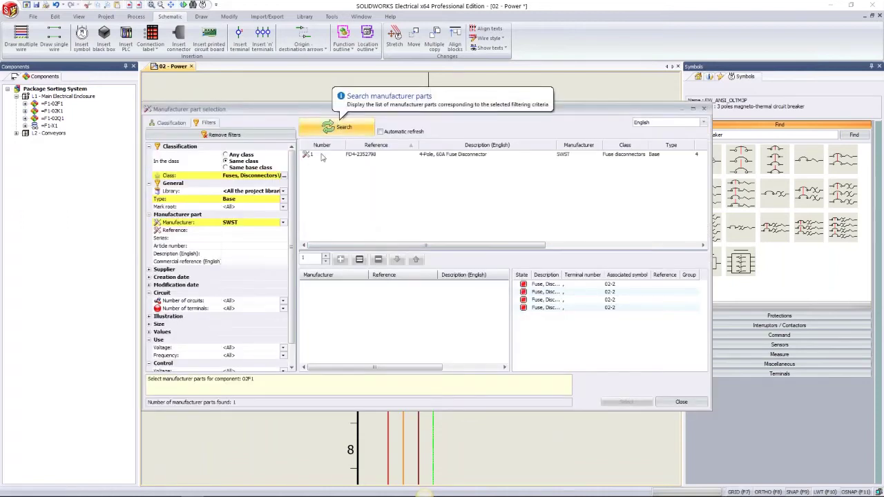
{"action": "left_click", "coordinate": [379, 155]}
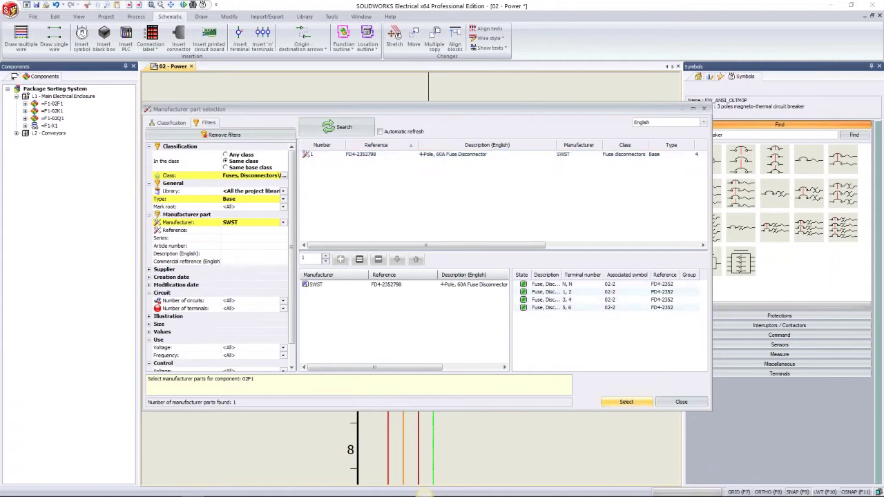
{"action": "left_click", "coordinate": [626, 402]}
Assign the SWST manufacturer part SWST-CB-3P-30A to the magneto-thermal circuit breaker on the horizontal wires
{"action": "middle_click_drag", "start_coordinate": [585, 381], "coordinate": [357, 345]}
{"action": "key", "text": "Escape"}
{"action": "middle_click_drag", "start_coordinate": [475, 353], "coordinate": [441, 368]}
{"action": "left_click", "coordinate": [319, 298]}
{"action": "right_click", "coordinate": [320, 298]}
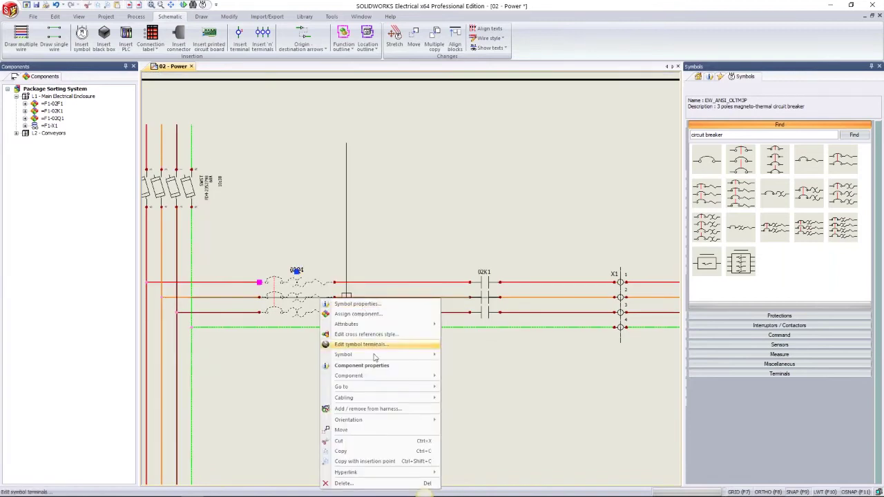
{"action": "mouse_move", "coordinate": [387, 376]}
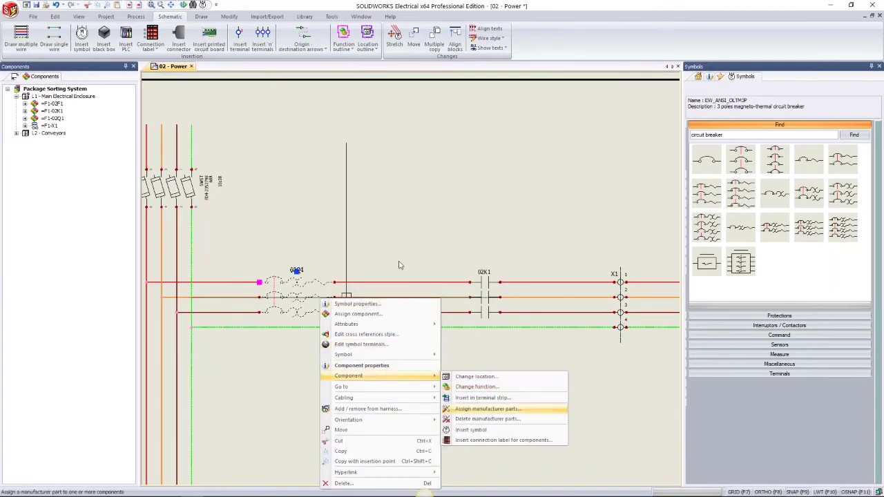
{"action": "key", "text": "Return"}
{"action": "left_click", "coordinate": [337, 127]}
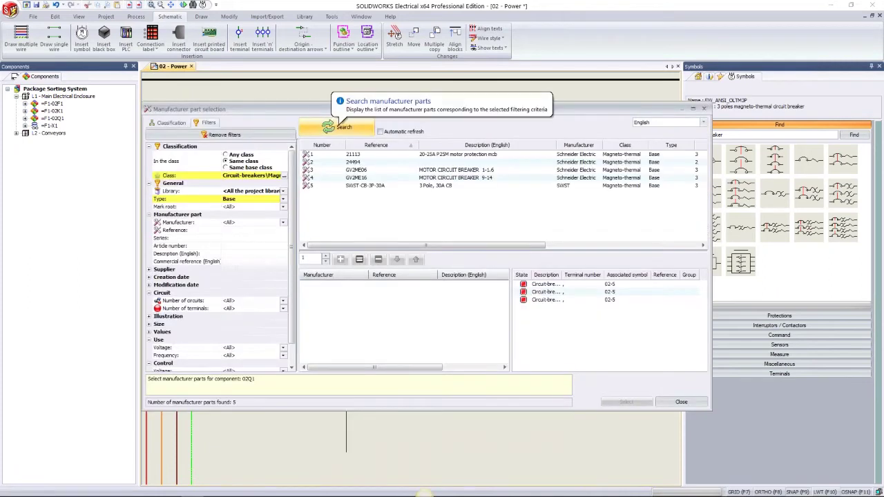
{"action": "left_click", "coordinate": [358, 185]}
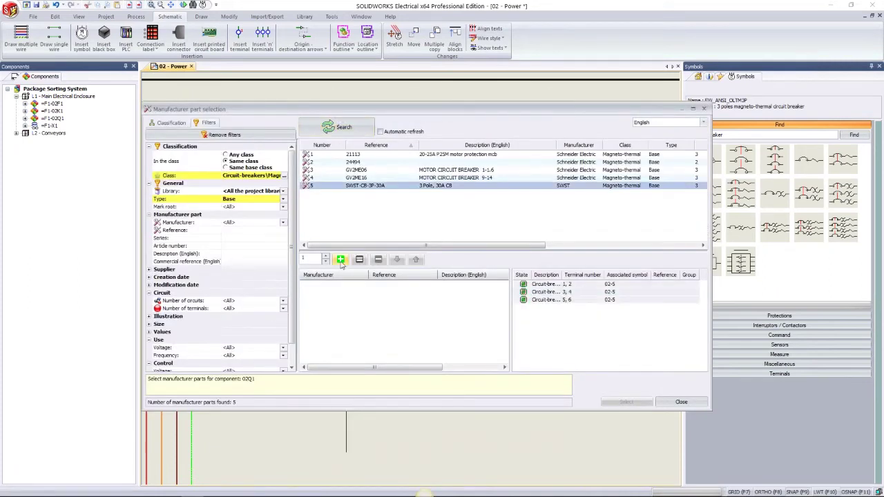
{"action": "left_click", "coordinate": [340, 259]}
{"action": "left_click", "coordinate": [621, 405]}
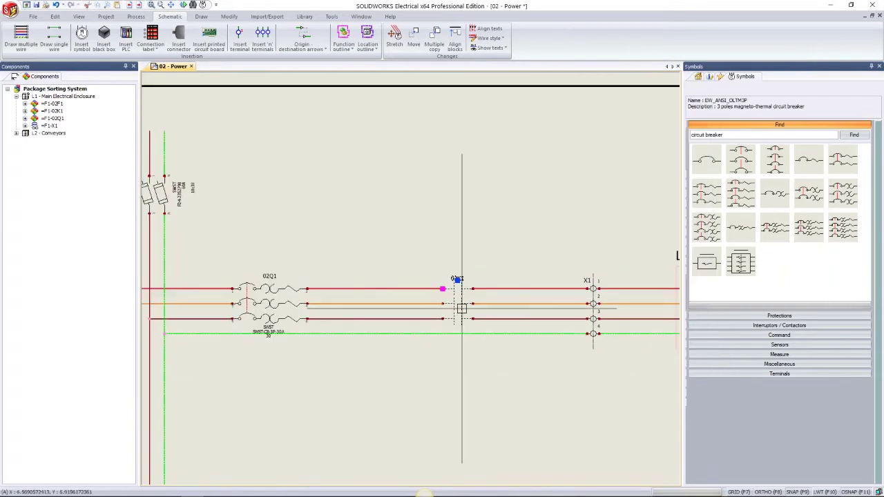
For the three-pole contact 02K1, set the manufacturer part class filter to Contactor relays, relays and search for matching parts
{"action": "right_click", "coordinate": [461, 308]}
{"action": "mouse_move", "coordinate": [525, 376]}
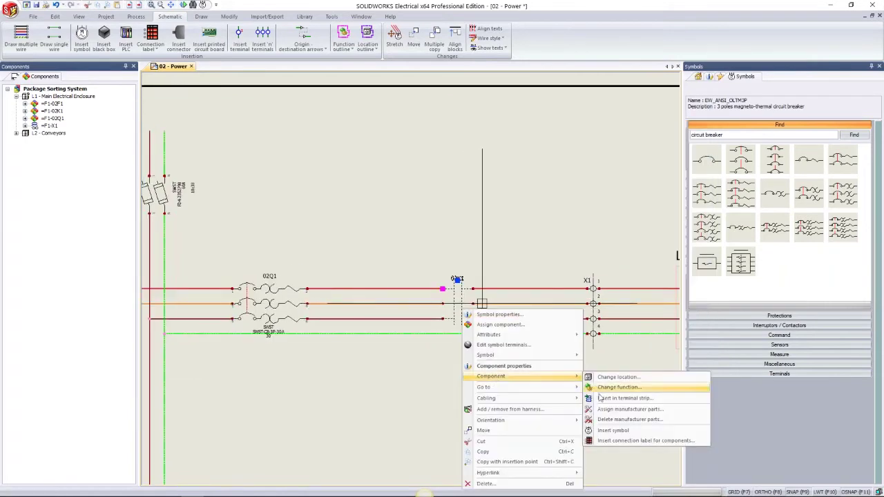
{"action": "left_click", "coordinate": [608, 409]}
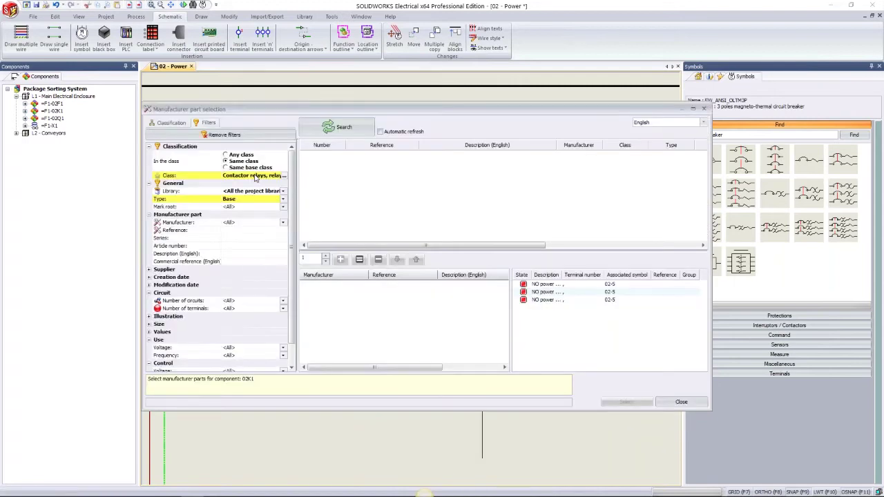
{"action": "left_click_drag", "start_coordinate": [296, 178], "coordinate": [347, 180]}
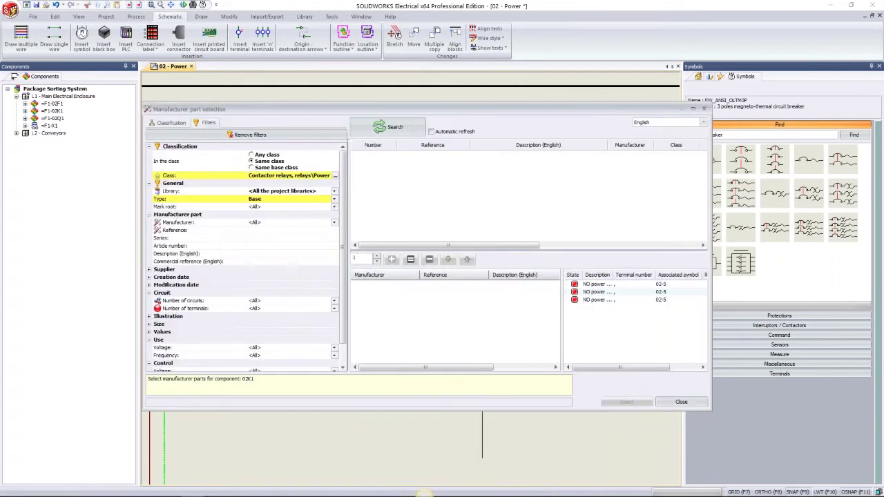
{"action": "left_click", "coordinate": [335, 179]}
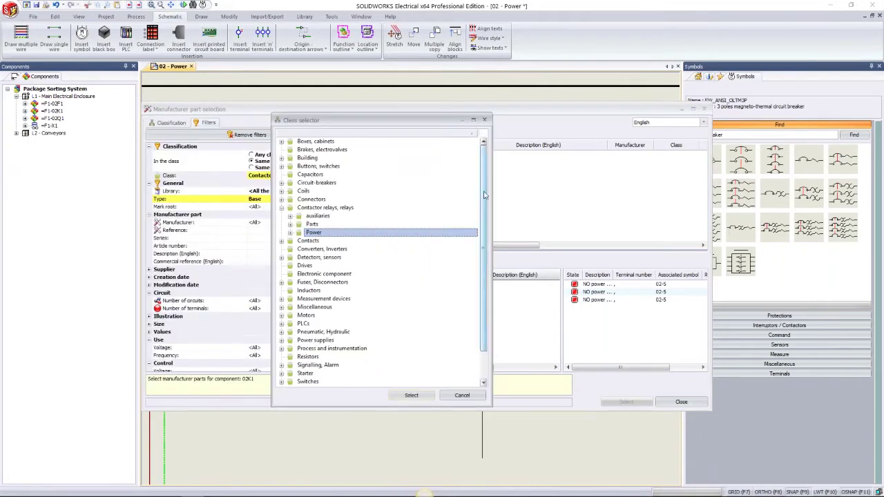
{"action": "left_click_drag", "start_coordinate": [483, 164], "coordinate": [485, 219]}
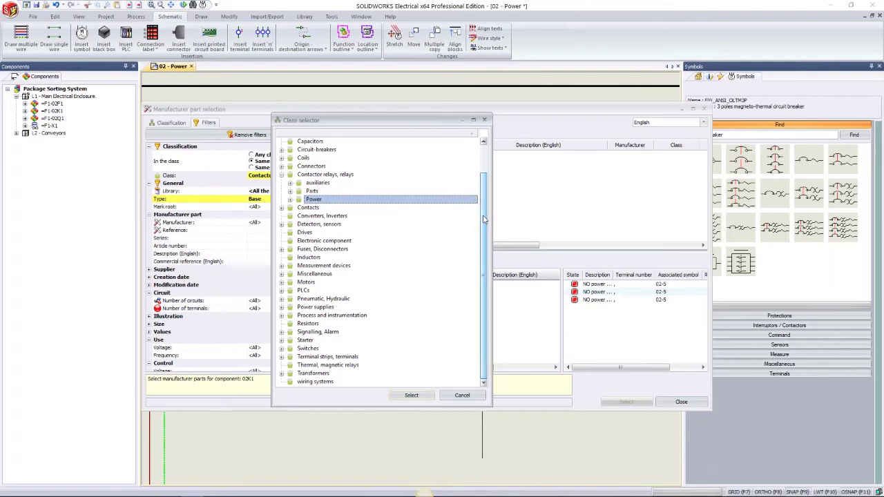
{"action": "left_click", "coordinate": [320, 176]}
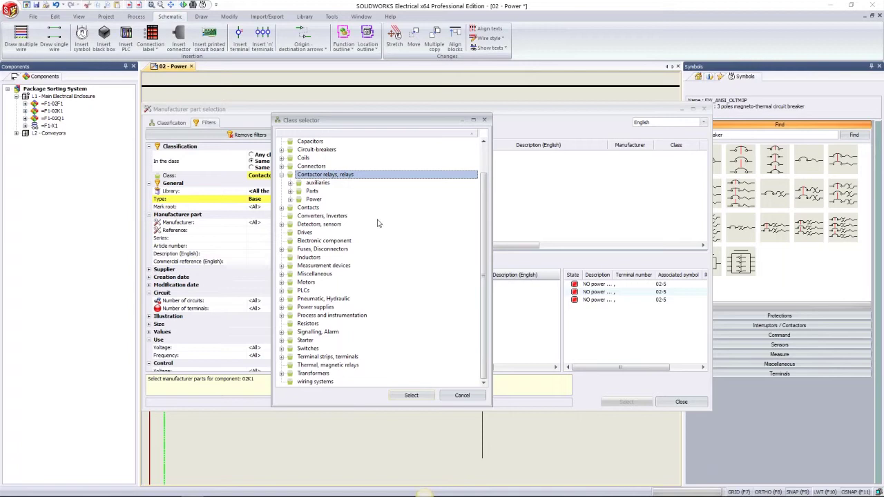
{"action": "left_click", "coordinate": [411, 396]}
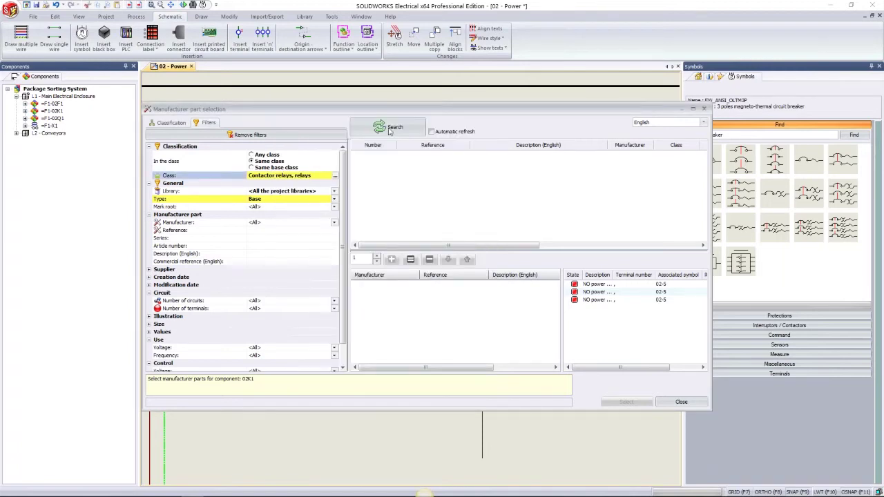
{"action": "left_click", "coordinate": [387, 127]}
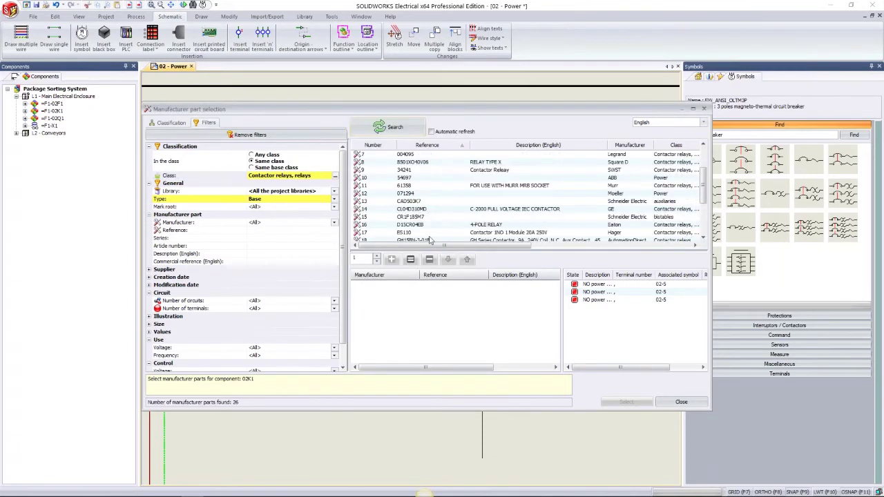
Assign the SWST manufacturer part 34241, a contactor relay, to the three-pole contact 02K1
{"action": "left_click", "coordinate": [641, 146]}
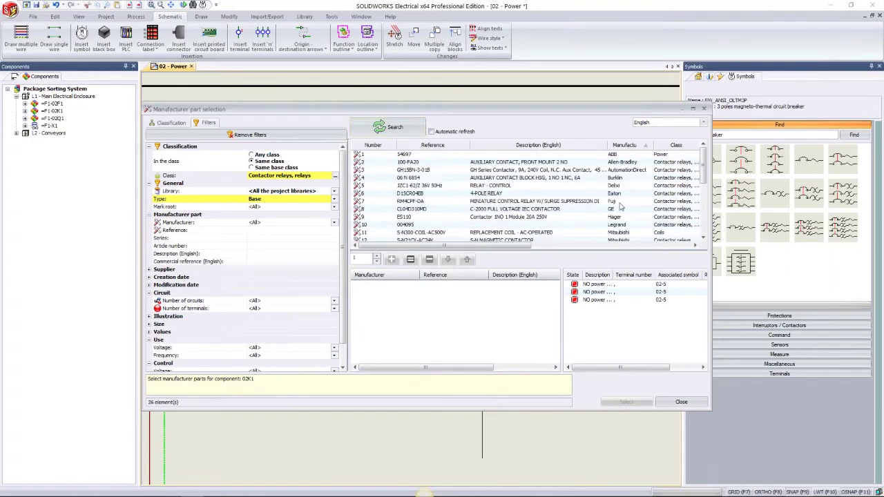
{"action": "scroll", "coordinate": [622, 207], "scroll_direction": "down", "scroll_amount": 5}
{"action": "left_click", "coordinate": [492, 226]}
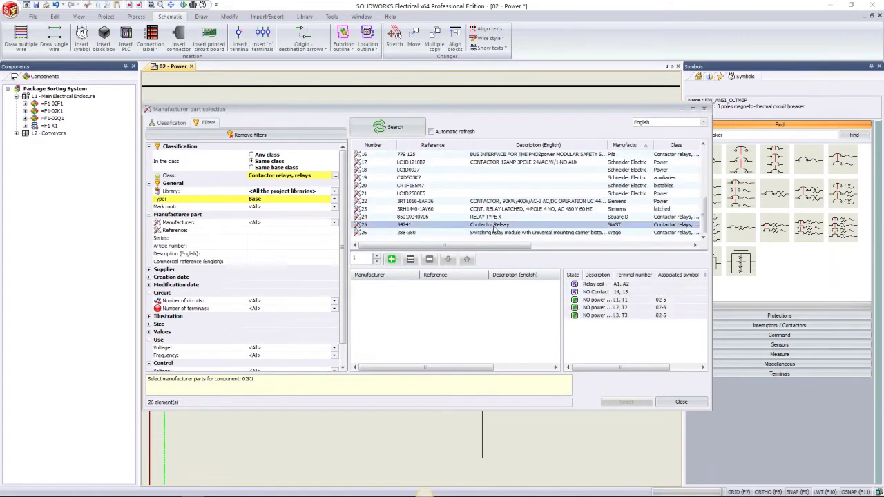
{"action": "left_click", "coordinate": [391, 260]}
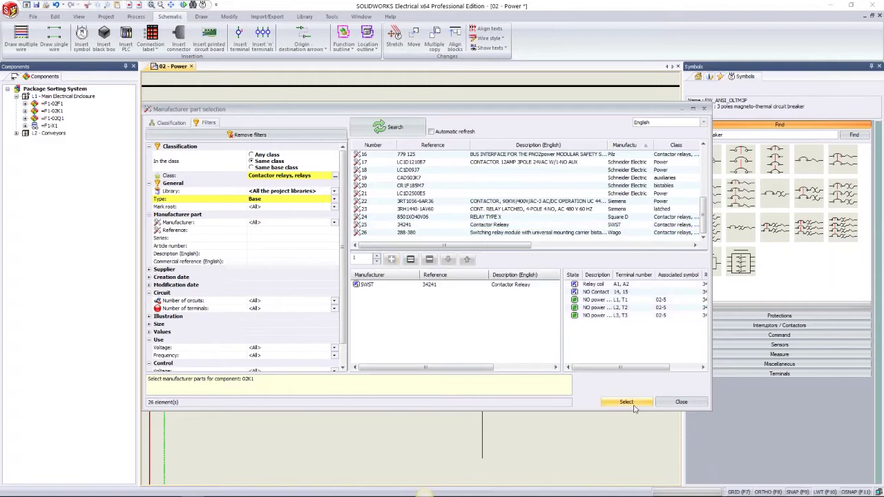
{"action": "left_click", "coordinate": [625, 402]}
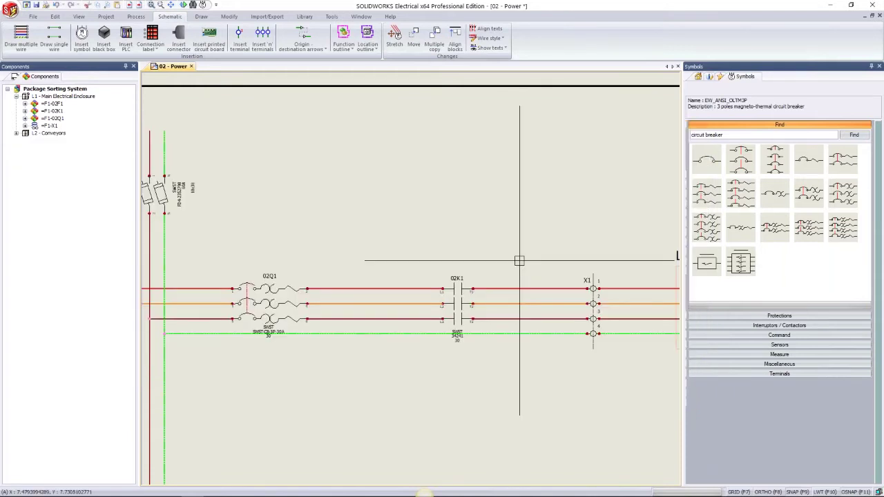
Run the design rule check and review the components with missing manufacturer parts and the wires without mark
{"action": "scroll", "coordinate": [519, 260], "scroll_direction": "down", "scroll_amount": 3}
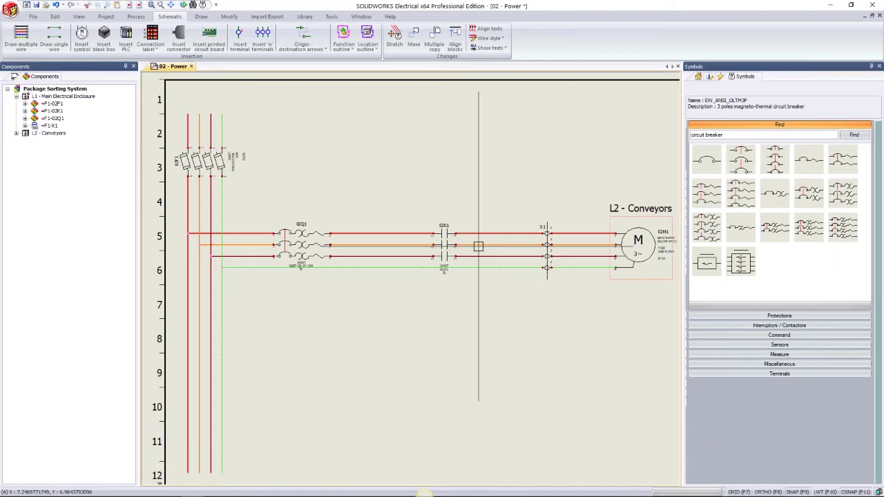
{"action": "left_click", "coordinate": [109, 17]}
{"action": "left_click", "coordinate": [413, 45]}
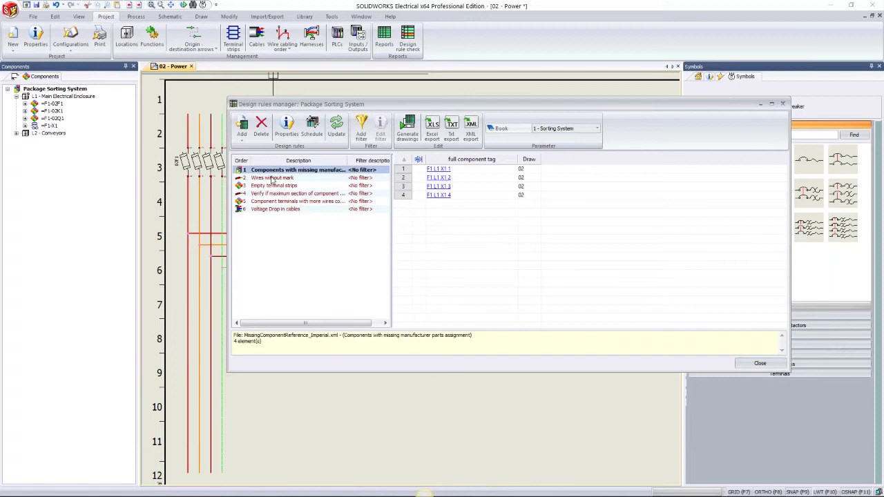
{"action": "left_click", "coordinate": [273, 178]}
{"action": "left_click", "coordinate": [282, 171]}
{"action": "left_click_drag", "start_coordinate": [350, 161], "coordinate": [453, 170]}
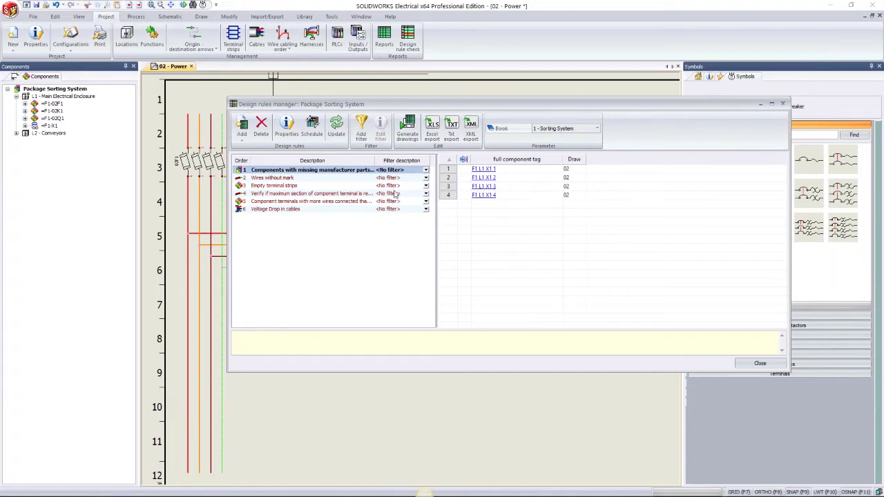
{"action": "left_click", "coordinate": [265, 178]}
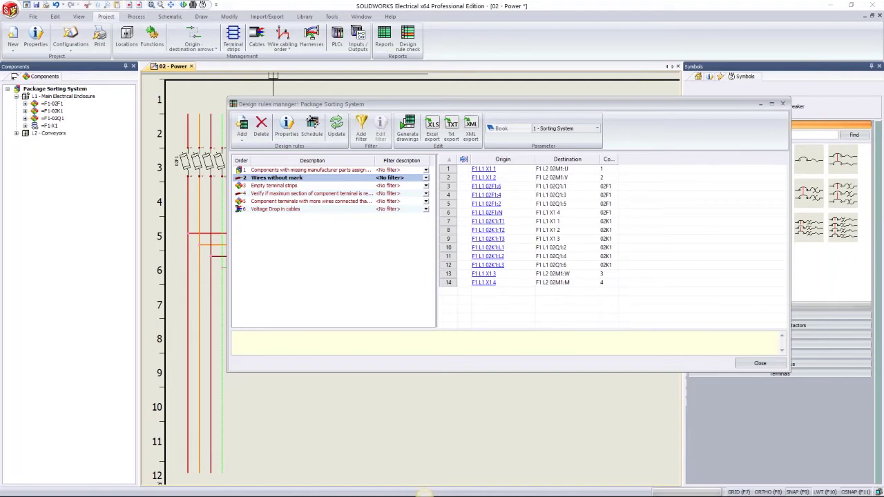
{"action": "left_click", "coordinate": [760, 364]}
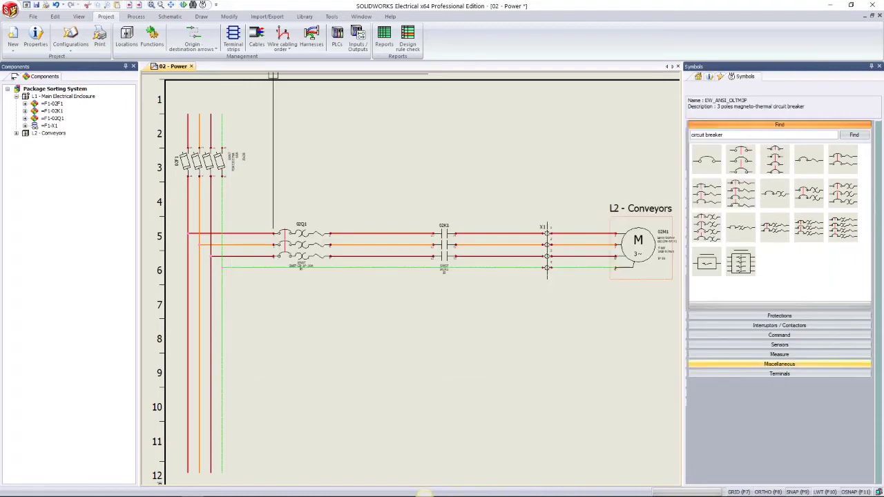
Number the new wires of the project without modifying the existing numbers
{"action": "left_click", "coordinate": [138, 17]}
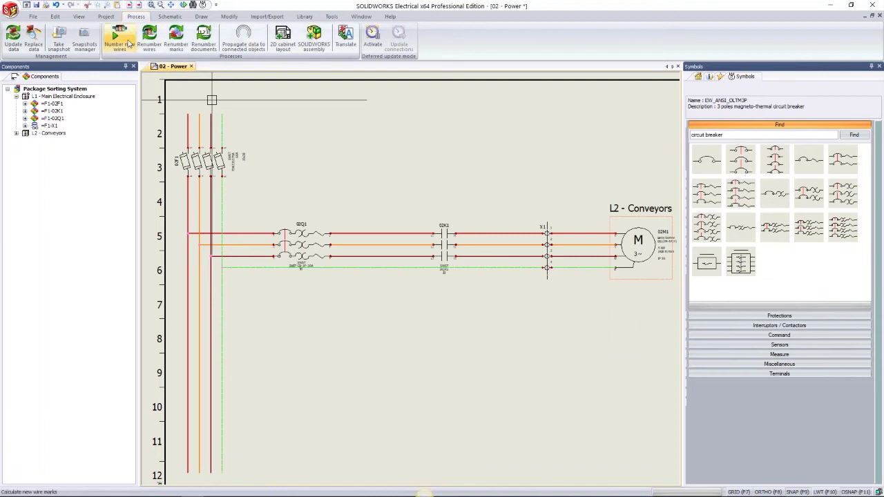
{"action": "left_click", "coordinate": [124, 42]}
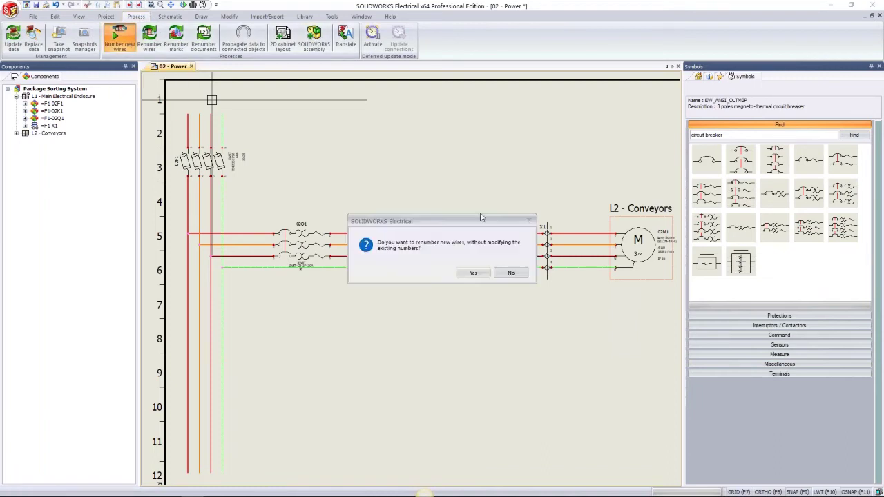
{"action": "left_click", "coordinate": [474, 274]}
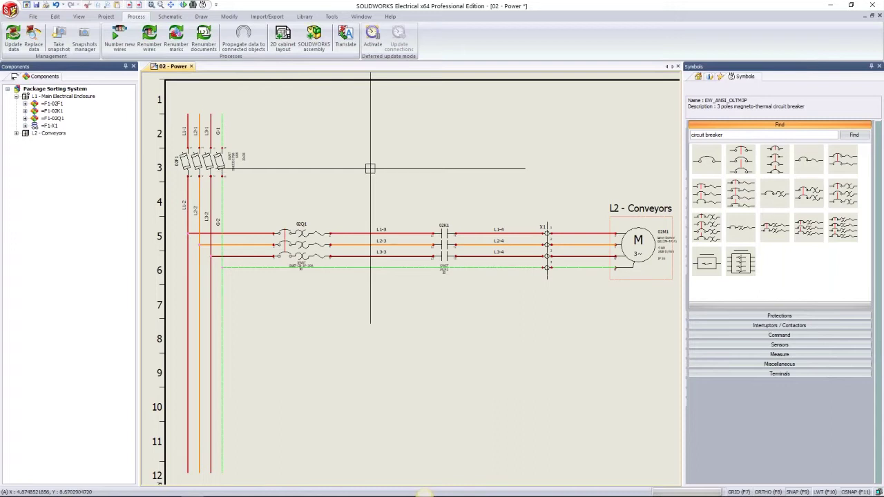
Open terminal strip X1 in the terminal strip editor from its first terminal in the schematic
{"action": "scroll", "coordinate": [549, 237], "scroll_direction": "up", "scroll_amount": 4}
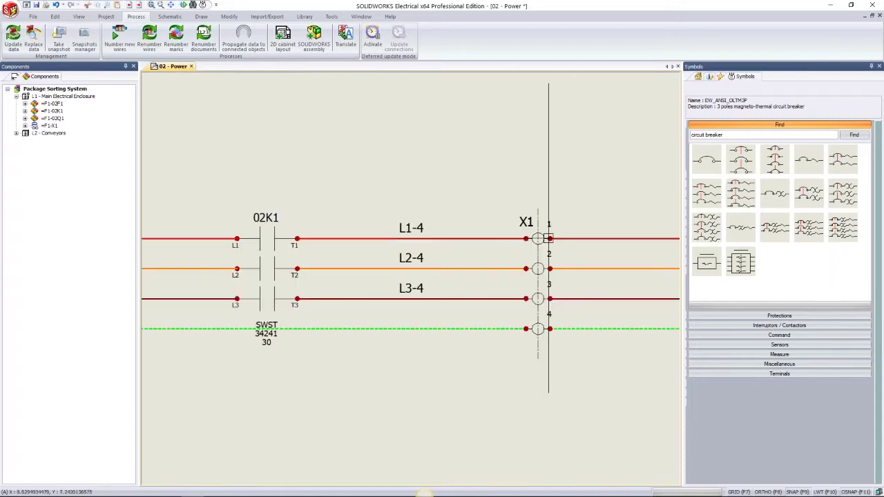
{"action": "left_click", "coordinate": [537, 239]}
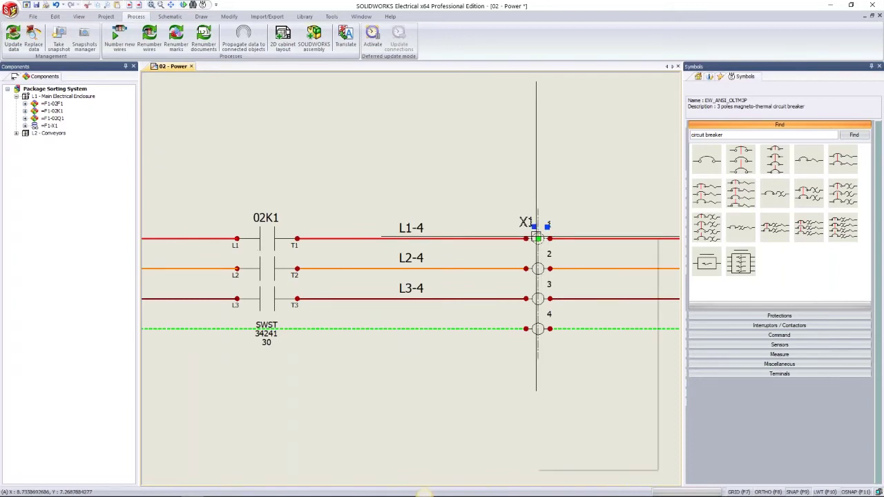
{"action": "right_click", "coordinate": [537, 239]}
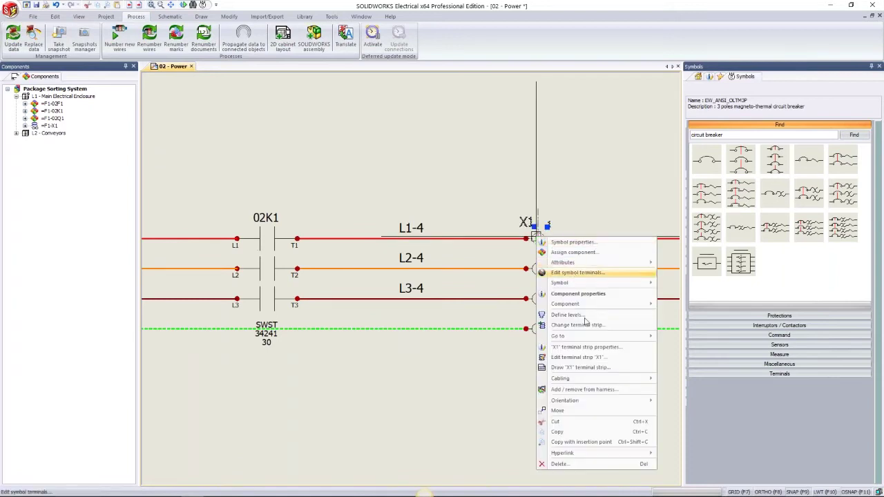
{"action": "left_click", "coordinate": [584, 368]}
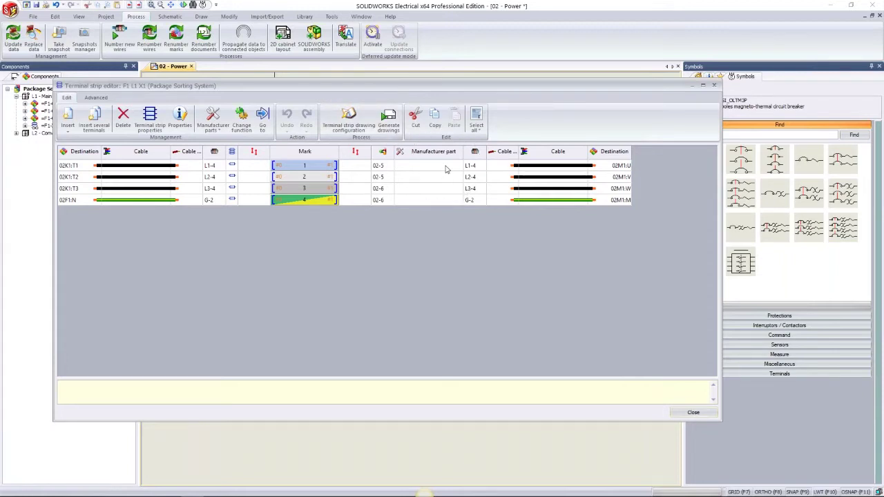
Assign the Wago manufacturer part 2001-1201 to all four terminals of strip X1
{"action": "left_click_drag", "start_coordinate": [444, 169], "coordinate": [439, 204]}
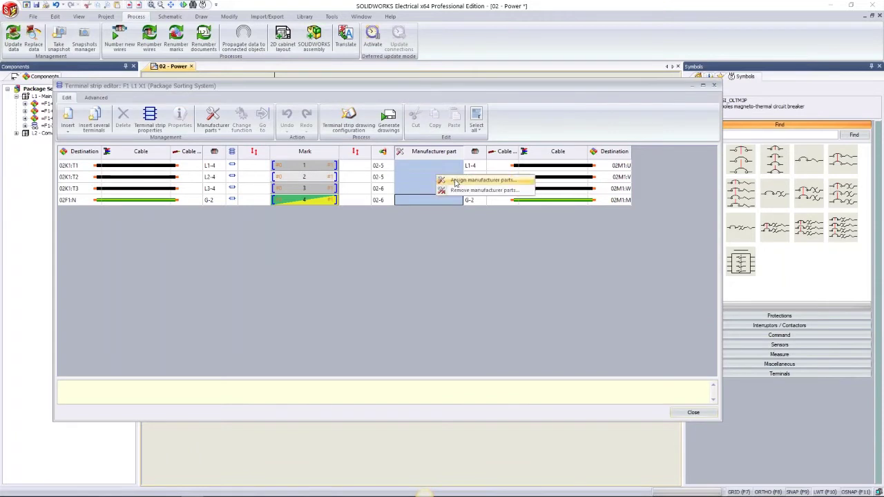
{"action": "double_click", "coordinate": [455, 183]}
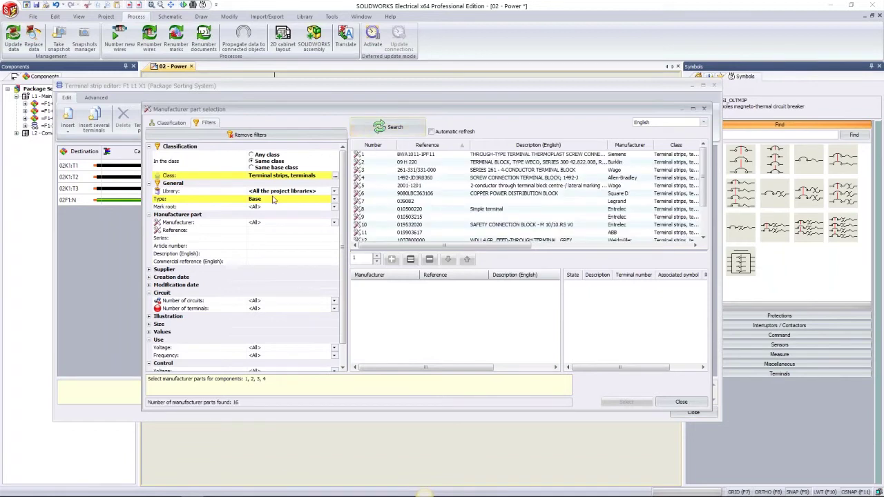
{"action": "left_click", "coordinate": [630, 145]}
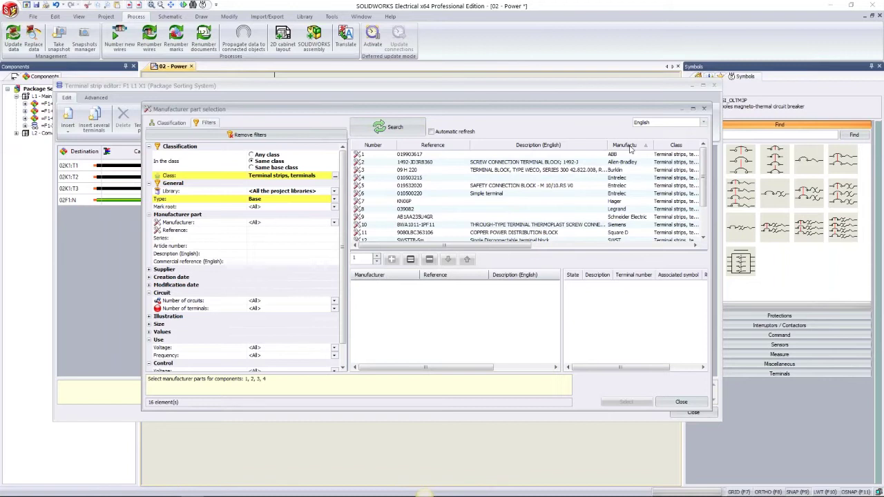
{"action": "left_click", "coordinate": [630, 146]}
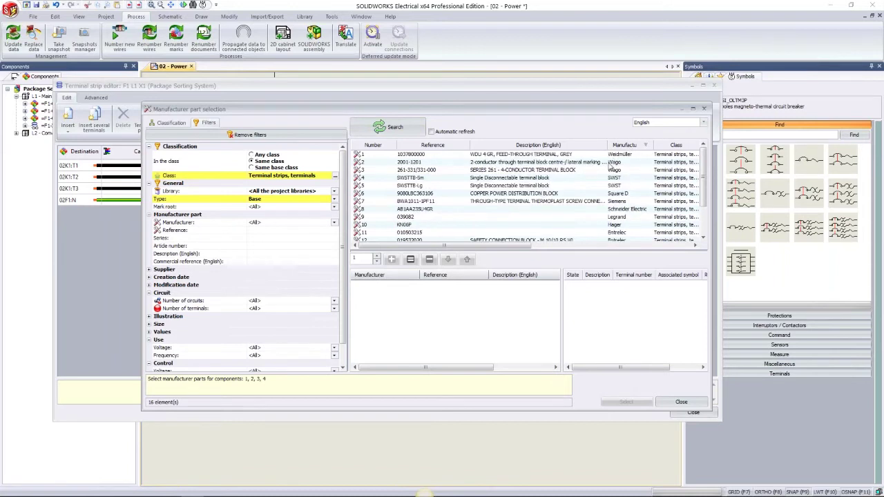
{"action": "left_click", "coordinate": [428, 163]}
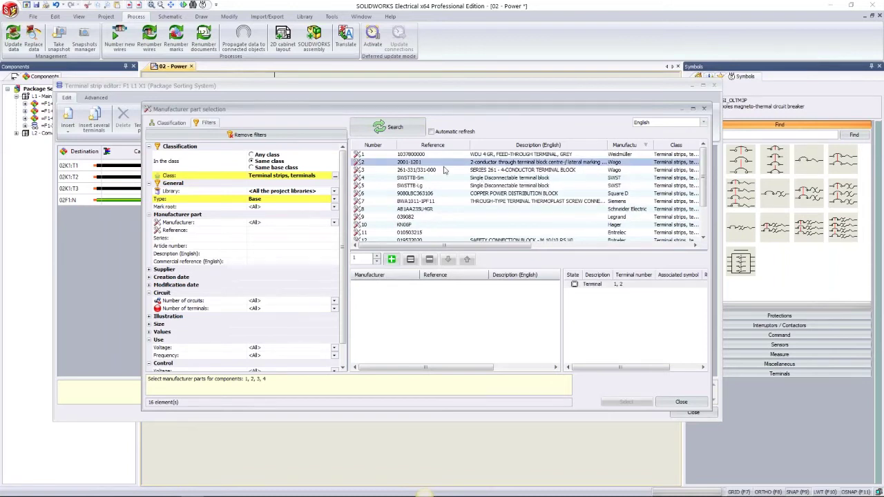
{"action": "left_click", "coordinate": [392, 259]}
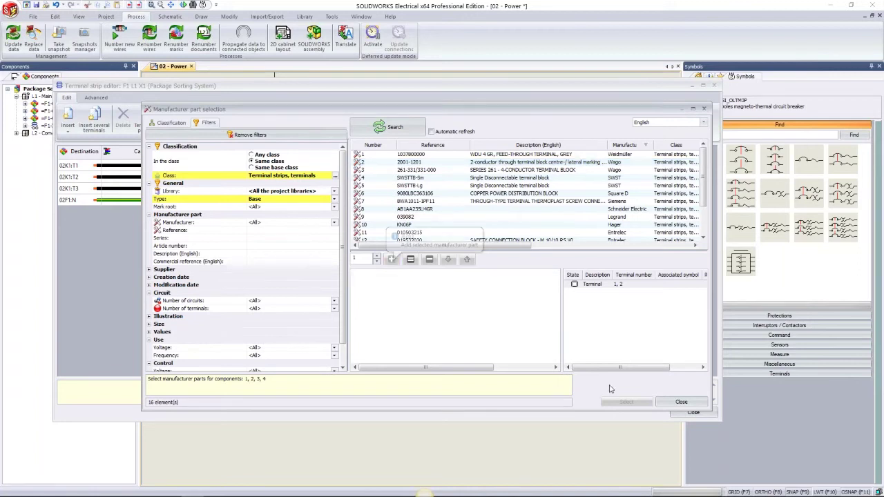
{"action": "left_click", "coordinate": [626, 402]}
{"action": "left_click", "coordinate": [424, 179]}
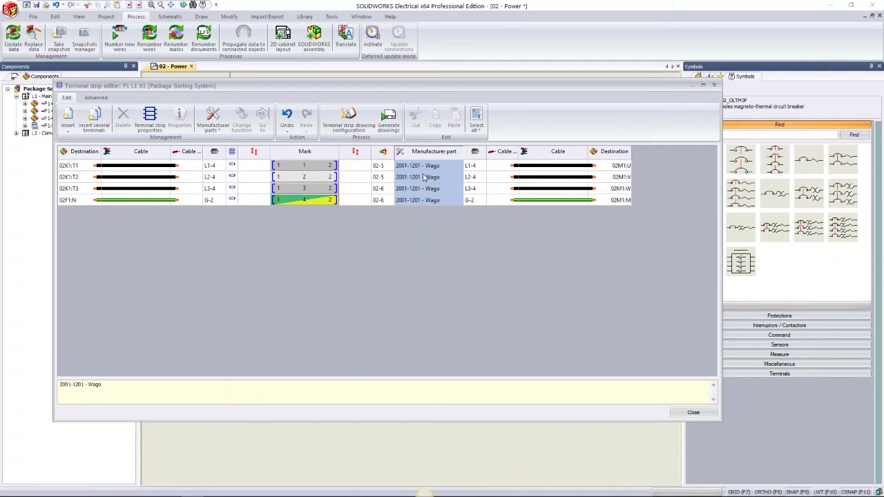
Open the cable core association for the four wires running from terminal strip X1 to motor 02M1
{"action": "left_click_drag", "start_coordinate": [543, 168], "coordinate": [563, 210]}
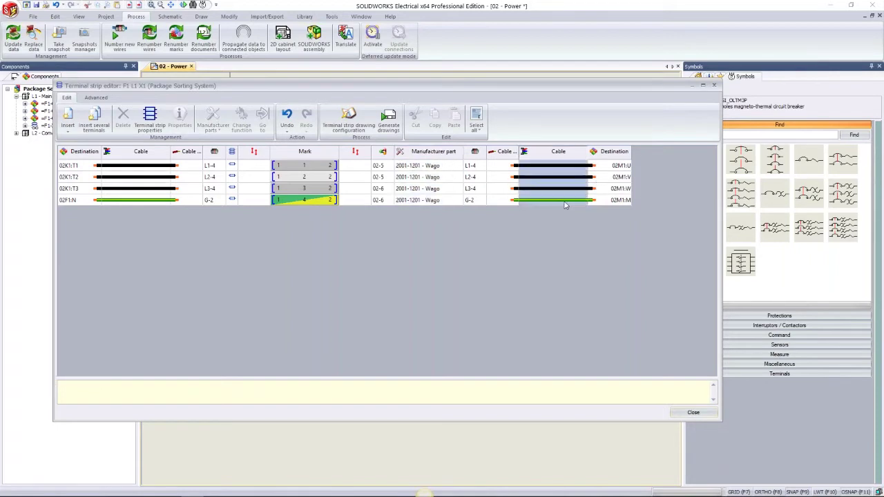
{"action": "right_click", "coordinate": [566, 203]}
{"action": "left_click", "coordinate": [589, 219]}
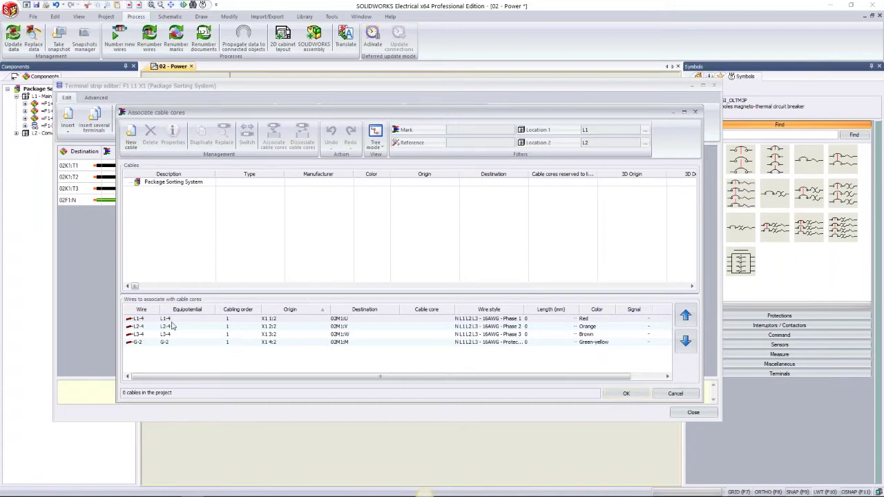
{"action": "left_click", "coordinate": [132, 141]}
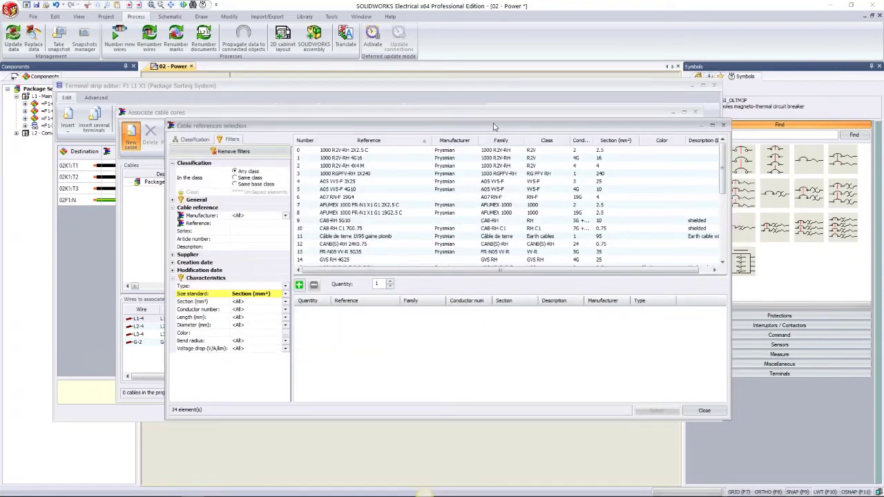
{"action": "left_click", "coordinate": [269, 287]}
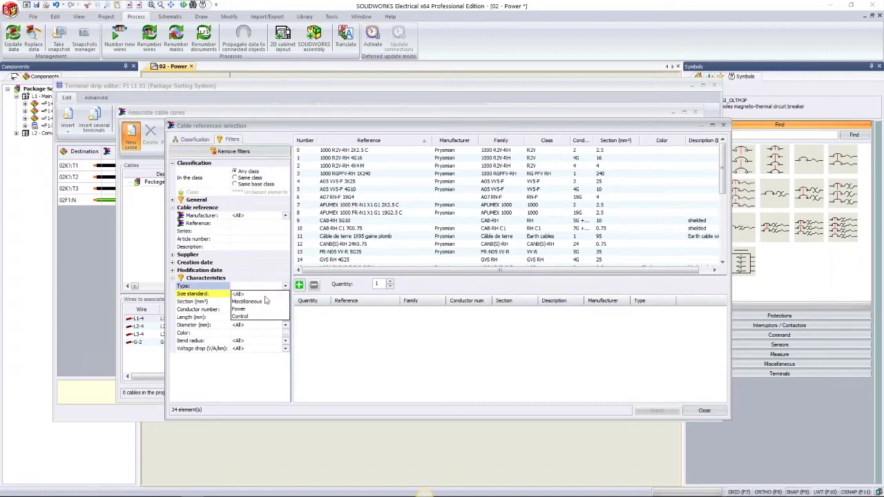
{"action": "left_click", "coordinate": [260, 309]}
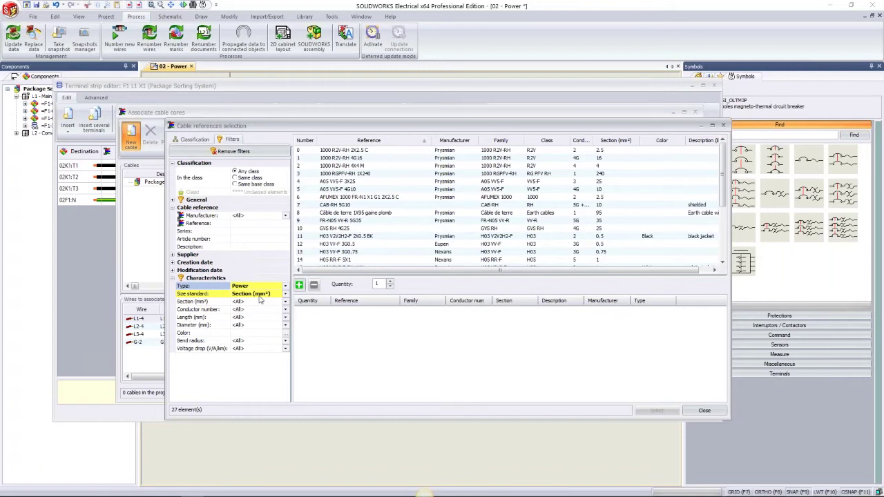
{"action": "left_click", "coordinate": [263, 295]}
{"action": "left_click", "coordinate": [259, 317]}
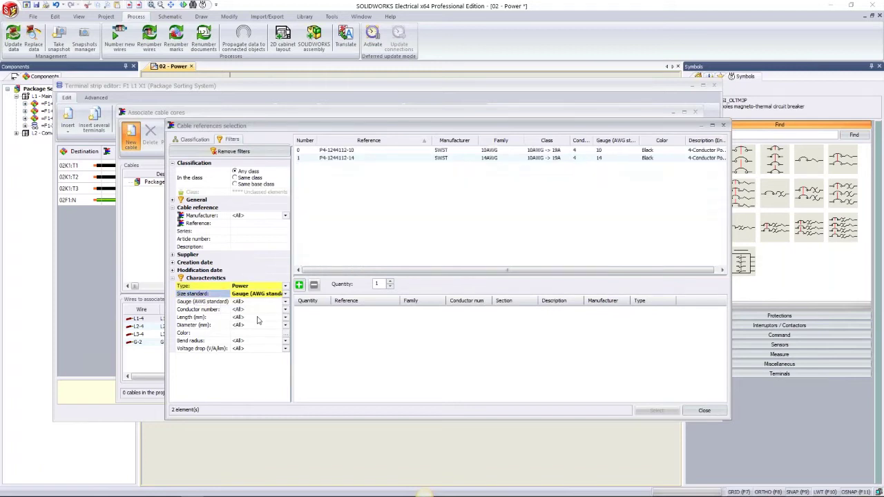
{"action": "left_click", "coordinate": [338, 159]}
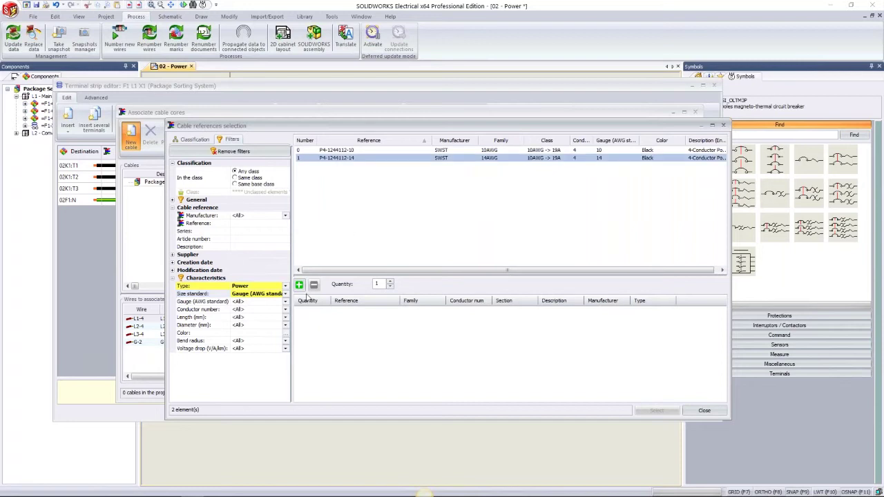
{"action": "left_click", "coordinate": [300, 285]}
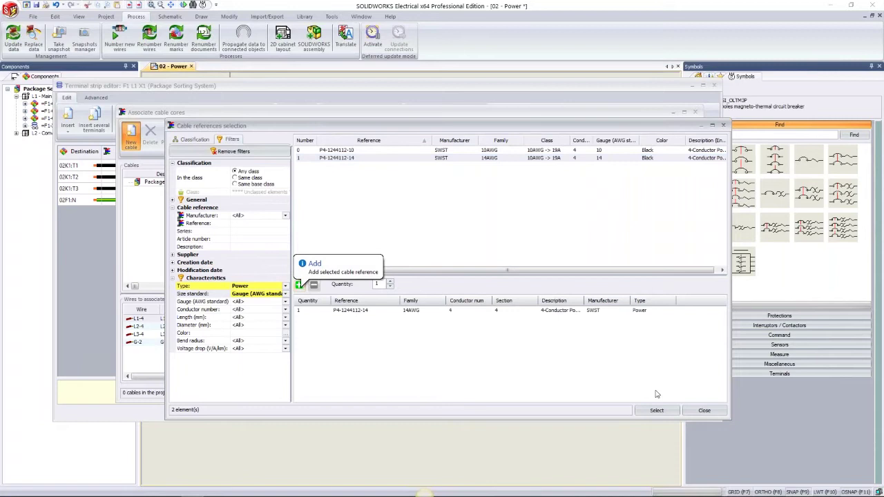
{"action": "left_click", "coordinate": [657, 411]}
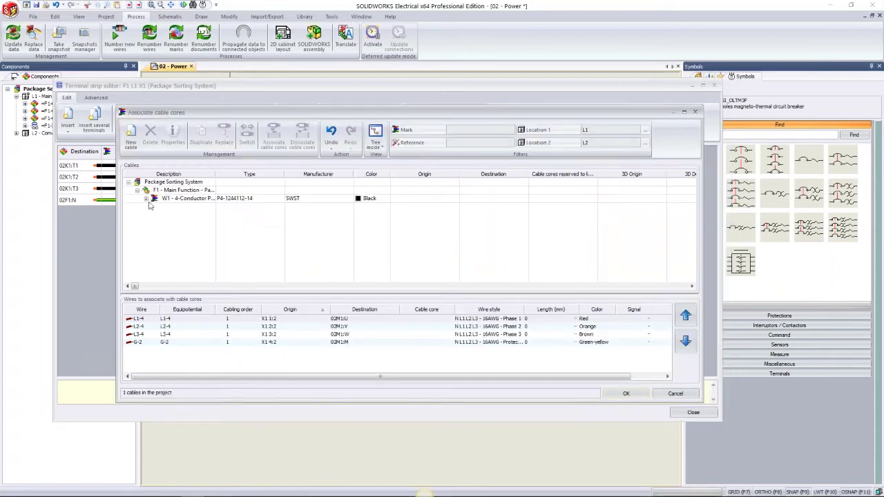
Associate the BK, BN, GY and DG-YL cores of cable W1 with the four wires from terminal strip X1 to motor 02M1
{"action": "left_click", "coordinate": [147, 199]}
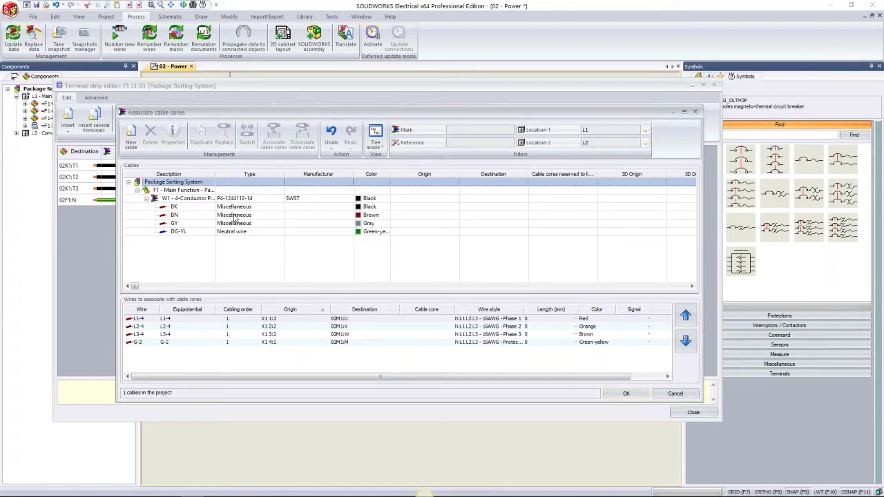
{"action": "left_click", "coordinate": [279, 232]}
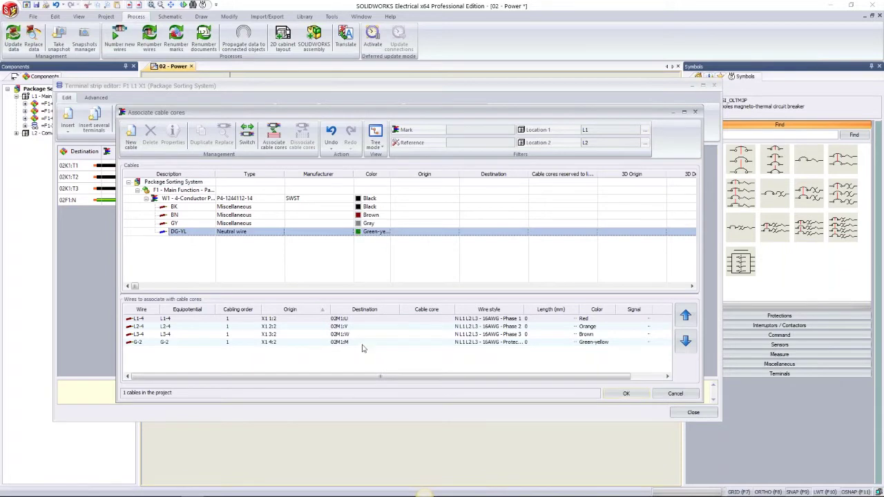
{"action": "double_click", "coordinate": [523, 312]}
{"action": "left_click_drag", "start_coordinate": [474, 359], "coordinate": [291, 315]}
{"action": "left_click_drag", "start_coordinate": [347, 253], "coordinate": [205, 211]}
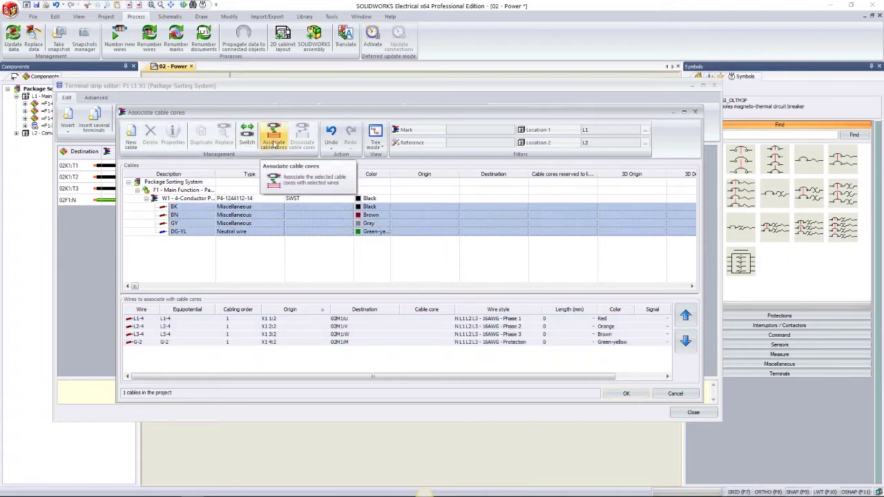
{"action": "left_click", "coordinate": [274, 143]}
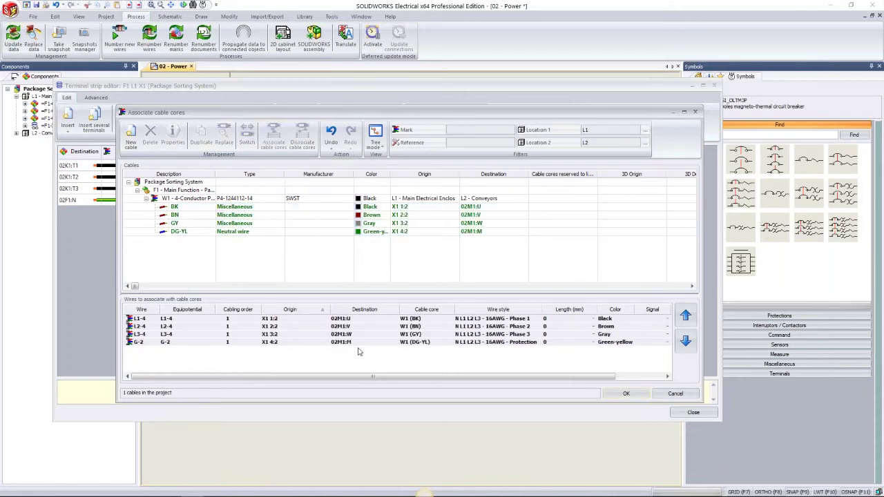
{"action": "left_click", "coordinate": [626, 393]}
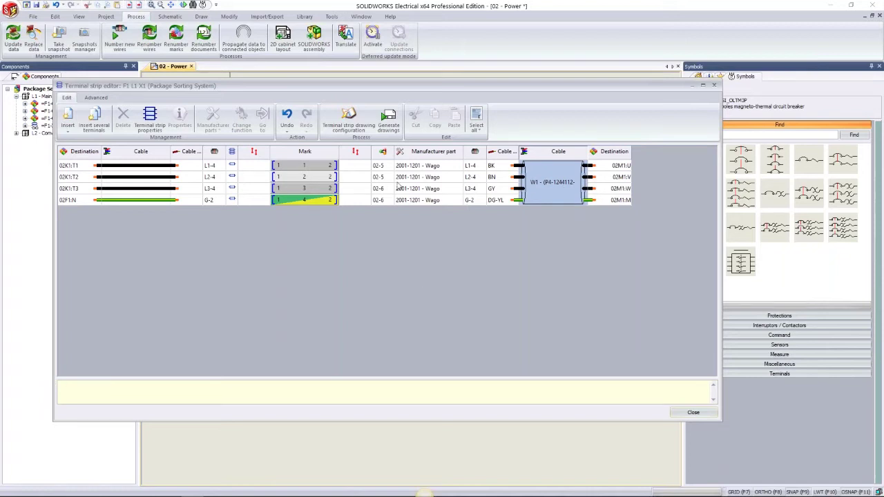
Generate the drawing of terminal strip X1 in the Sorting System book and close the terminal strip editor
{"action": "left_click", "coordinate": [389, 128]}
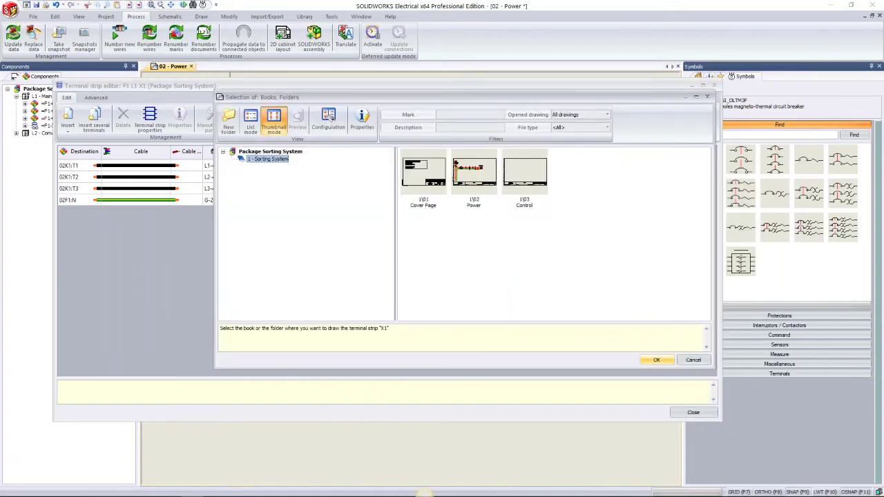
{"action": "key", "text": "Return"}
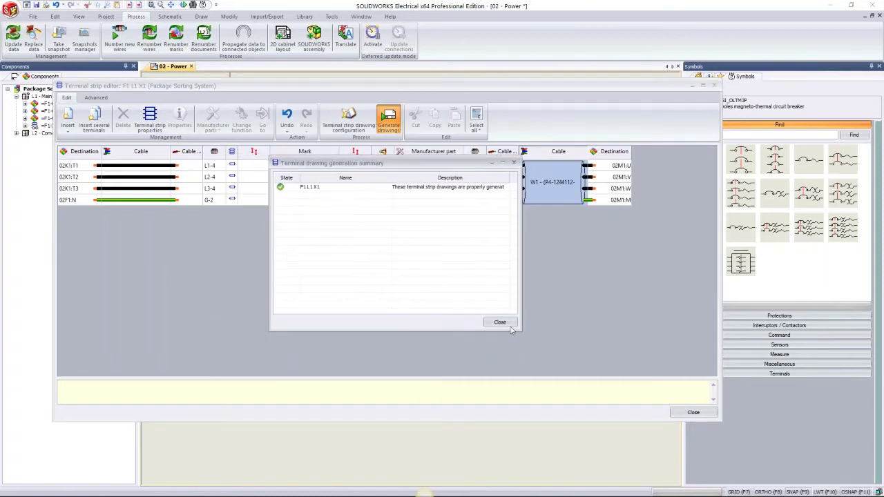
{"action": "left_click", "coordinate": [500, 322]}
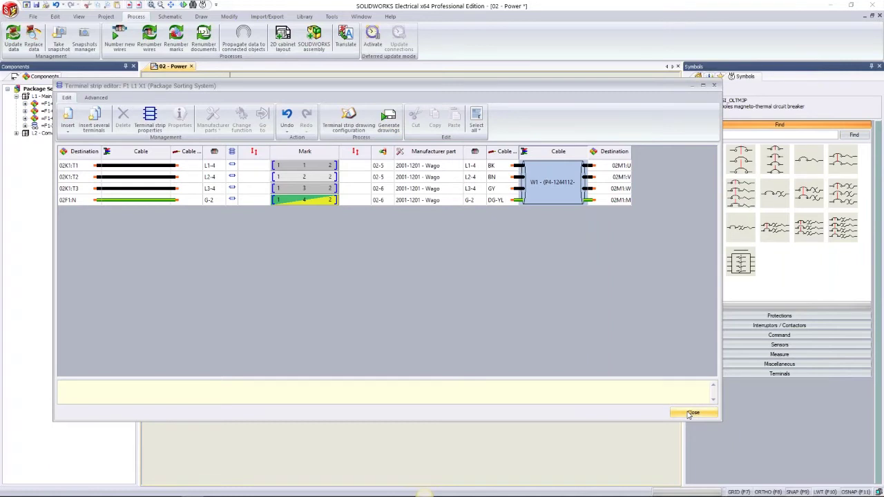
{"action": "left_click", "coordinate": [693, 413]}
Open the 04 - X1 terminal strip drawing and examine its terminals, cable W1 and motor 02M1 connections
{"action": "left_click", "coordinate": [14, 78]}
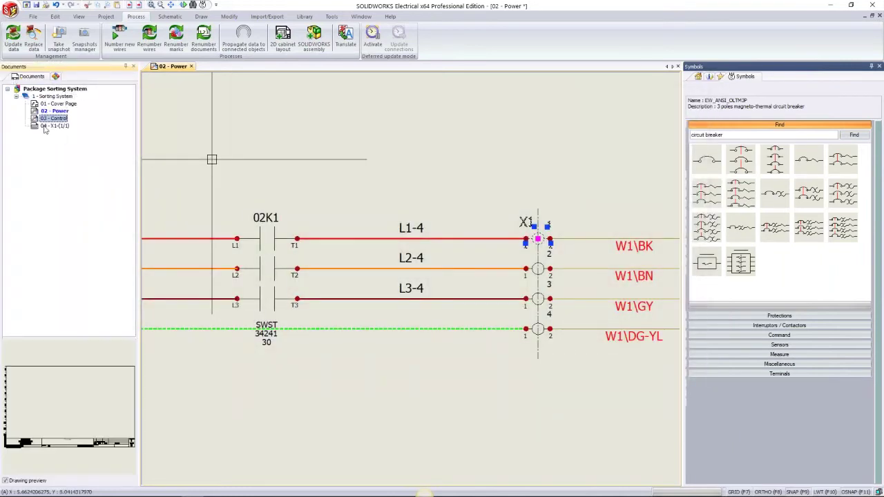
{"action": "left_click", "coordinate": [50, 126]}
{"action": "left_click", "coordinate": [49, 127]}
{"action": "left_click", "coordinate": [50, 127]}
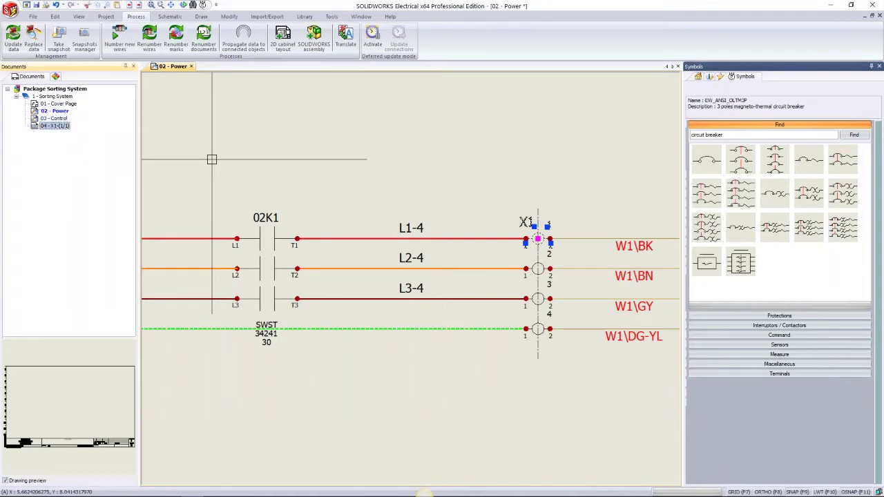
{"action": "scroll", "coordinate": [461, 281], "scroll_direction": "up", "scroll_amount": 3}
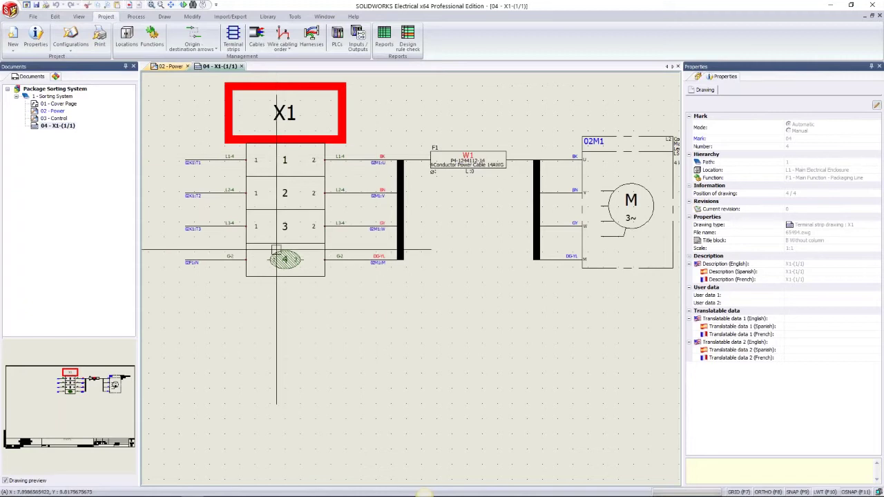
{"action": "mouse_move", "coordinate": [277, 249]}
{"action": "middle_mouse_down"}
{"action": "mouse_move", "coordinate": [268, 235]}
{"action": "mouse_move", "coordinate": [179, 251]}
{"action": "mouse_move", "coordinate": [262, 275]}
{"action": "middle_mouse_up"}
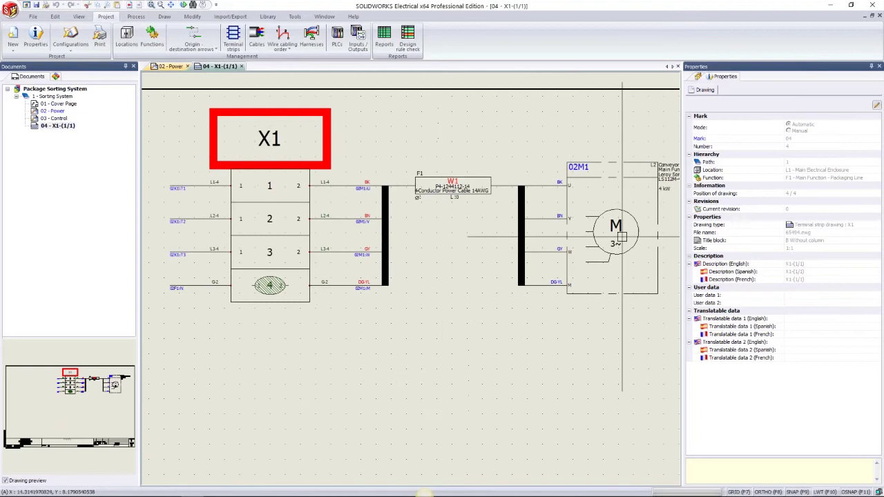
{"action": "middle_click_drag", "start_coordinate": [601, 293], "coordinate": [535, 261]}
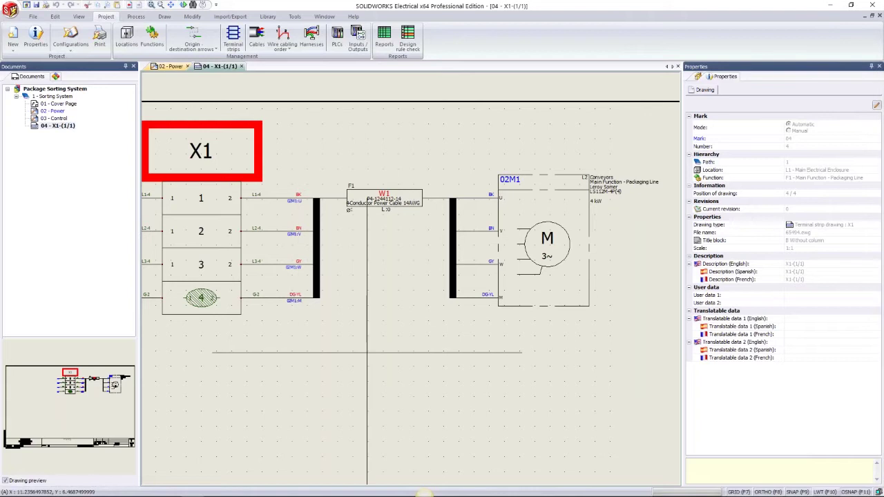
{"action": "scroll", "coordinate": [365, 360], "scroll_direction": "down", "scroll_amount": 1}
{"action": "middle_click_drag", "start_coordinate": [364, 359], "coordinate": [418, 332]}
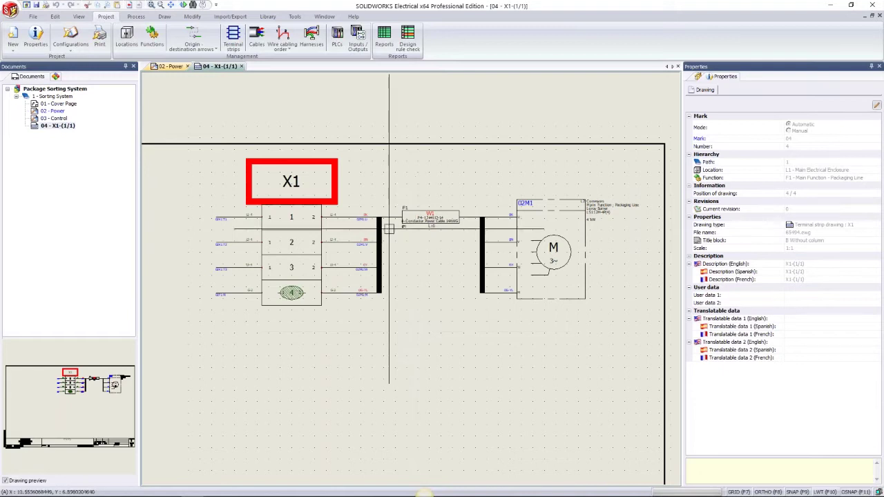
Return to the 02 - Power schematic and show the whole motor circuit with its incoming supply lines
{"action": "double_click", "coordinate": [58, 111]}
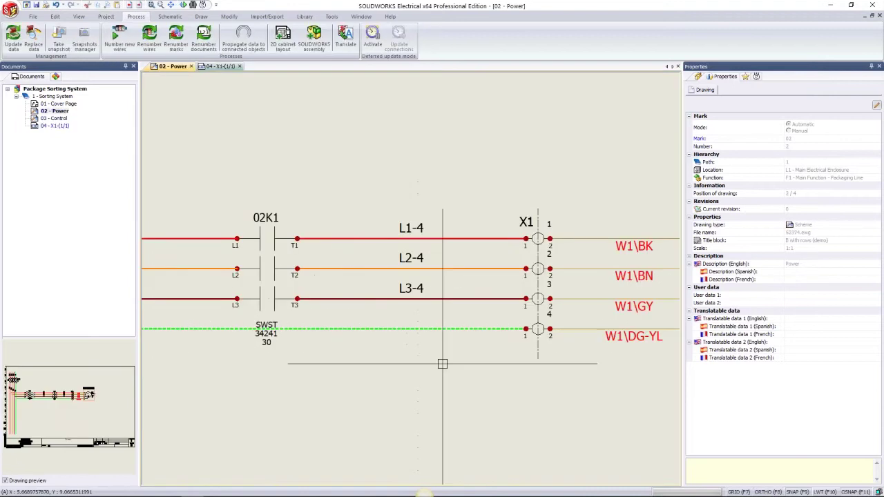
{"action": "scroll", "coordinate": [428, 387], "scroll_direction": "down", "scroll_amount": 2}
{"action": "scroll", "coordinate": [422, 401], "scroll_direction": "down", "scroll_amount": 1}
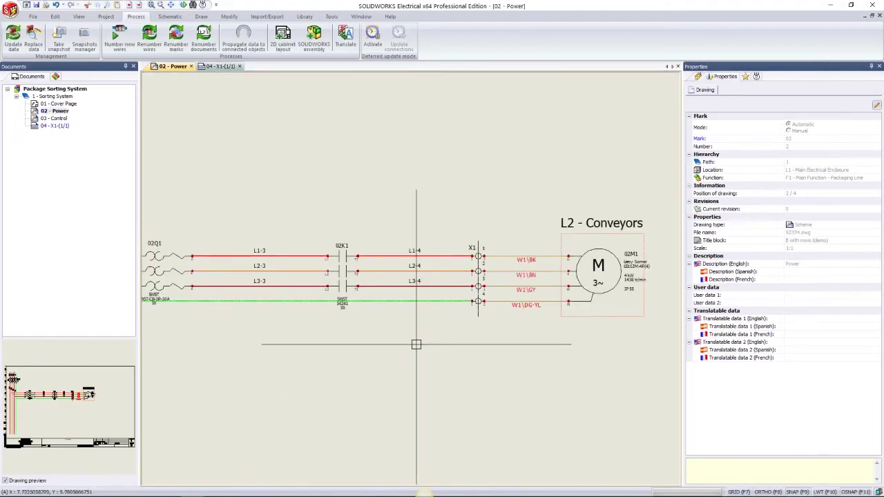
{"action": "scroll", "coordinate": [411, 384], "scroll_direction": "down", "scroll_amount": 1}
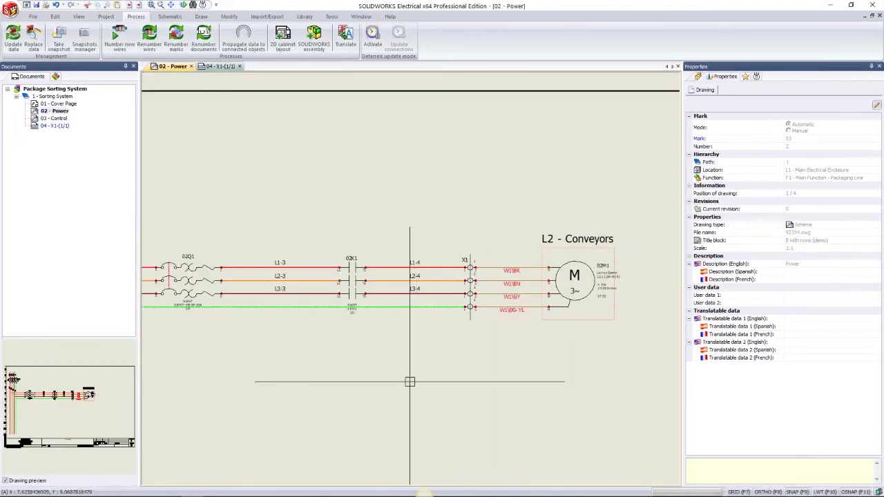
{"action": "scroll", "coordinate": [411, 377], "scroll_direction": "down", "scroll_amount": 1}
{"action": "scroll", "coordinate": [458, 322], "scroll_direction": "down", "scroll_amount": 1}
{"action": "scroll", "coordinate": [463, 326], "scroll_direction": "down", "scroll_amount": 1}
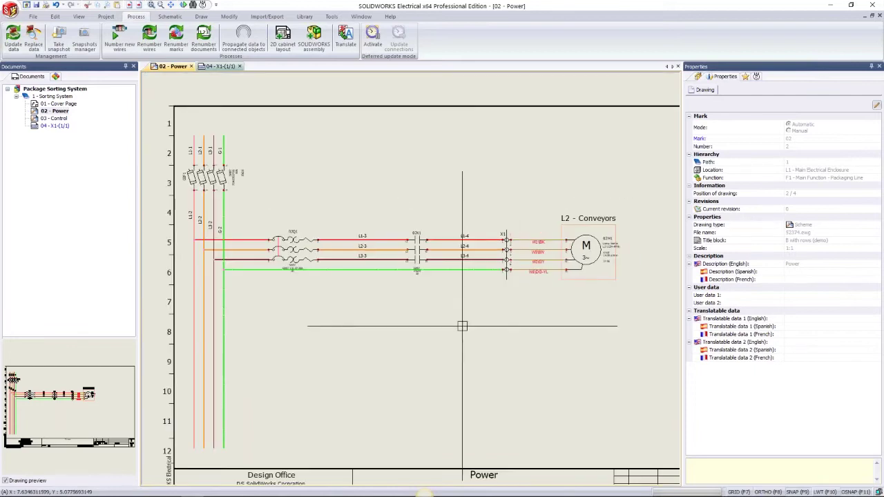
{"action": "scroll", "coordinate": [462, 326], "scroll_direction": "down", "scroll_amount": 1}
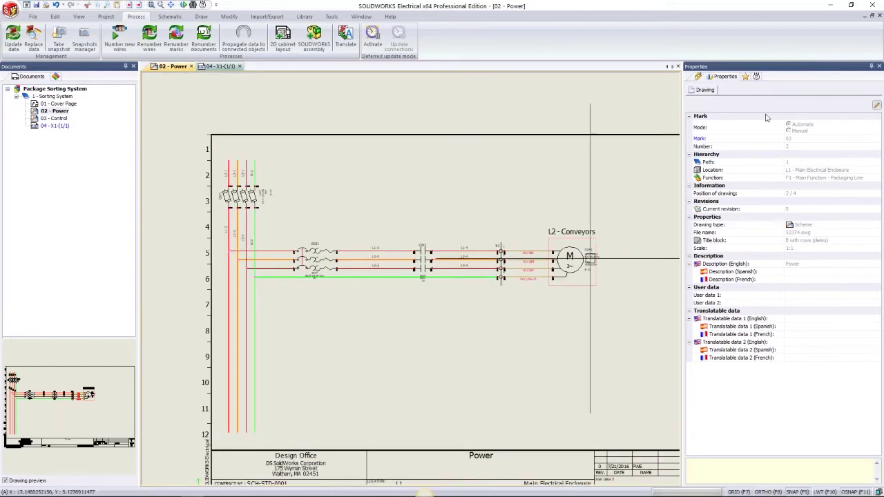
Insert the 24V Power Supply macro from the Power supply group beside the incoming supply lines, just above circuit breaker 02Q1
{"action": "left_click", "coordinate": [745, 77]}
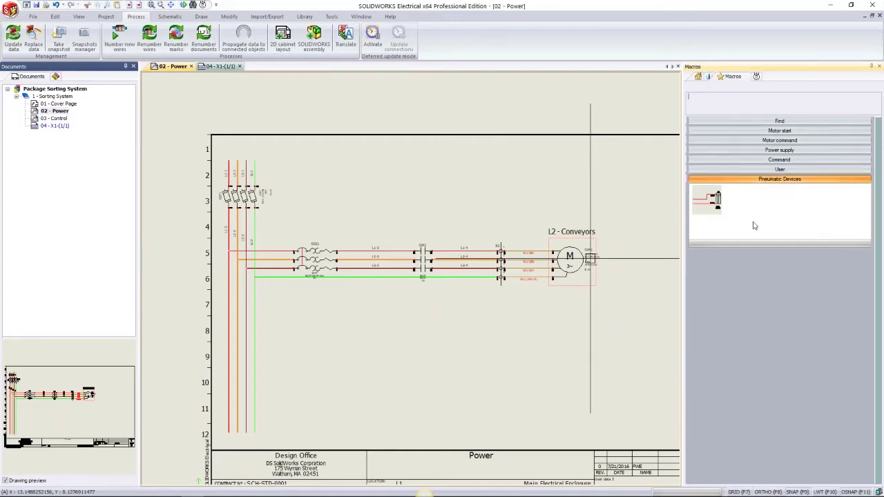
{"action": "left_click", "coordinate": [754, 225]}
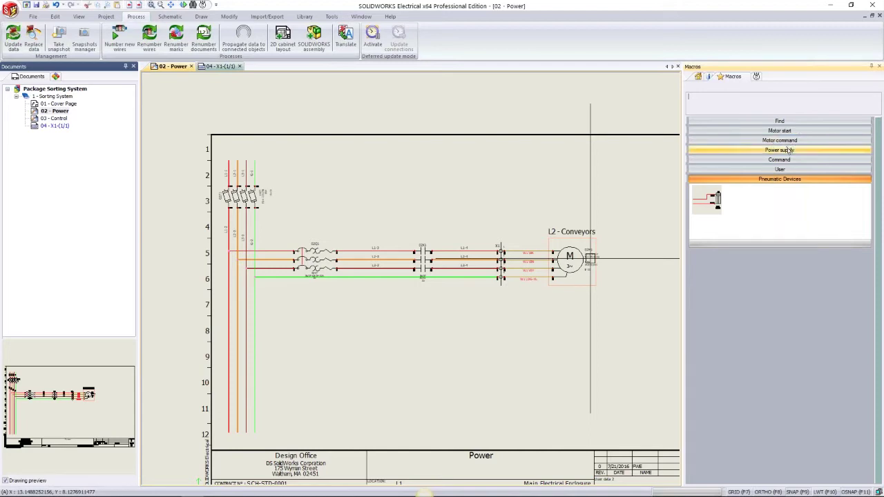
{"action": "left_click", "coordinate": [787, 149]}
{"action": "left_click", "coordinate": [757, 177]}
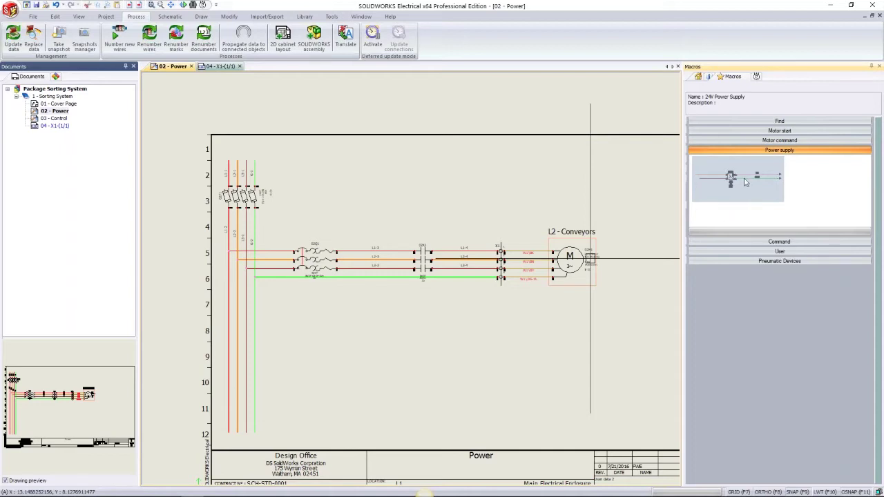
{"action": "left_click_drag", "start_coordinate": [746, 183], "coordinate": [315, 217]}
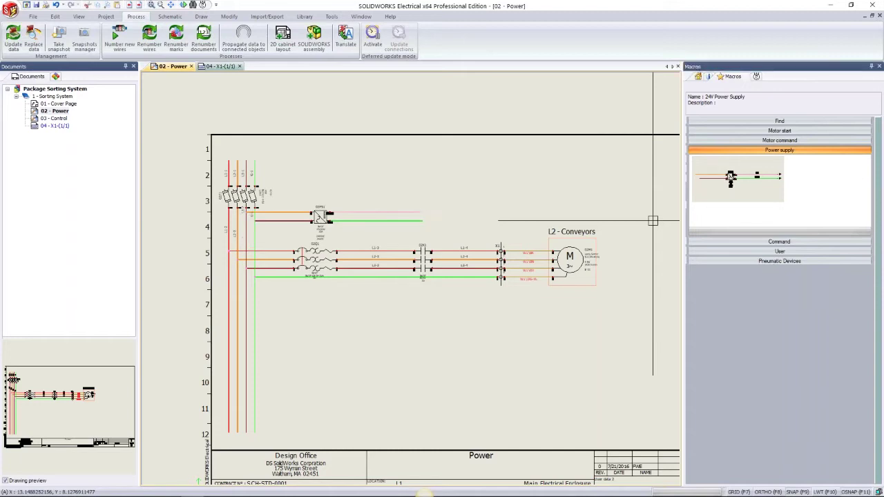
{"action": "scroll", "coordinate": [319, 235], "scroll_direction": "up", "scroll_amount": 3}
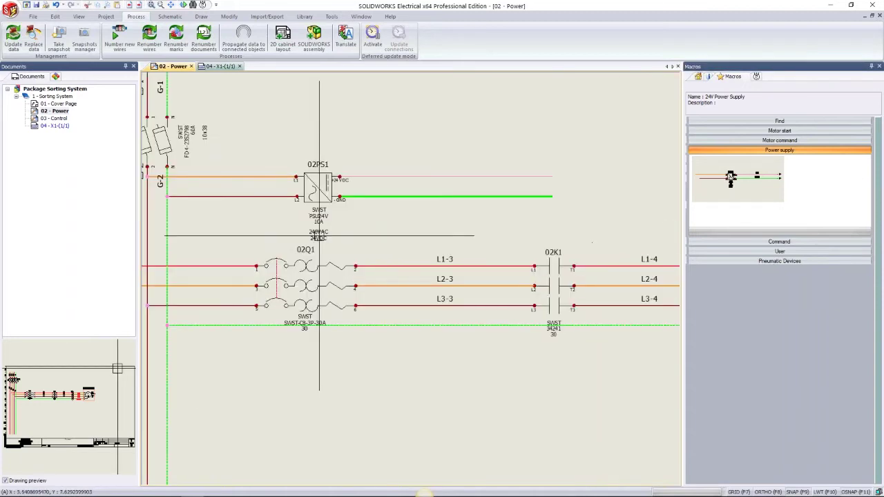
{"action": "scroll", "coordinate": [319, 235], "scroll_direction": "up", "scroll_amount": 2}
{"action": "middle_click_drag", "start_coordinate": [319, 236], "coordinate": [387, 270]}
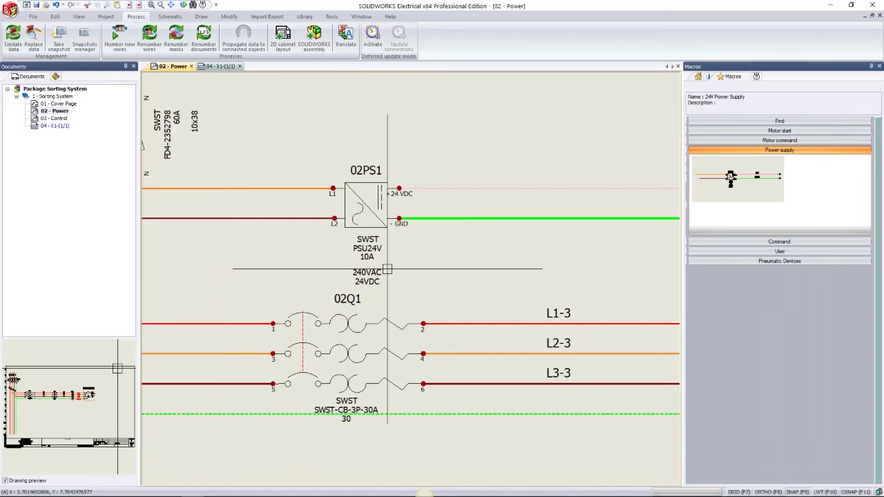
{"action": "scroll", "coordinate": [387, 270], "scroll_direction": "down", "scroll_amount": 2}
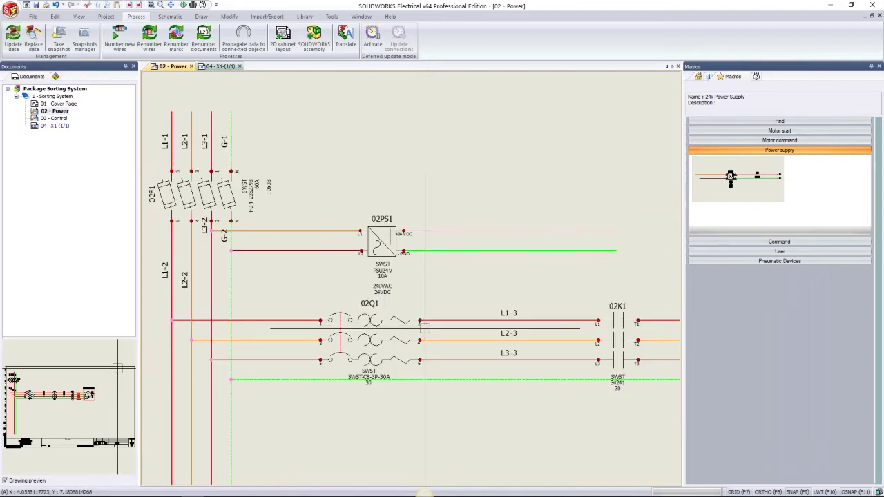
{"action": "scroll", "coordinate": [425, 328], "scroll_direction": "down", "scroll_amount": 1}
{"action": "middle_click_drag", "start_coordinate": [425, 328], "coordinate": [372, 241]}
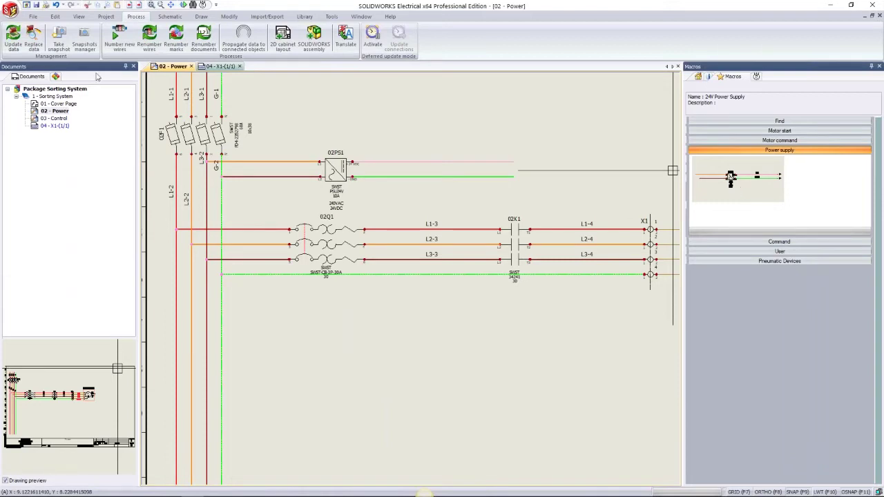
Open the 03 - Control schematic and set up single wire drawing with one line in the + 24V 18AWG - 24V DC style
{"action": "left_click", "coordinate": [56, 120]}
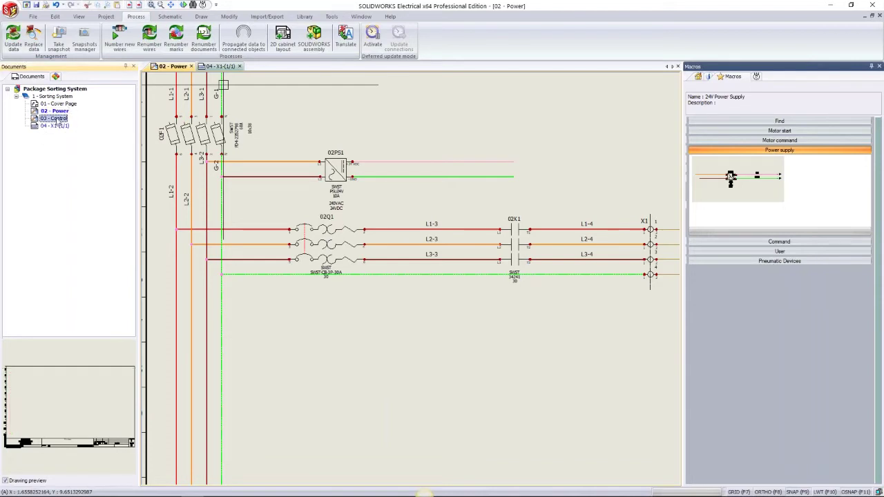
{"action": "double_click", "coordinate": [56, 118]}
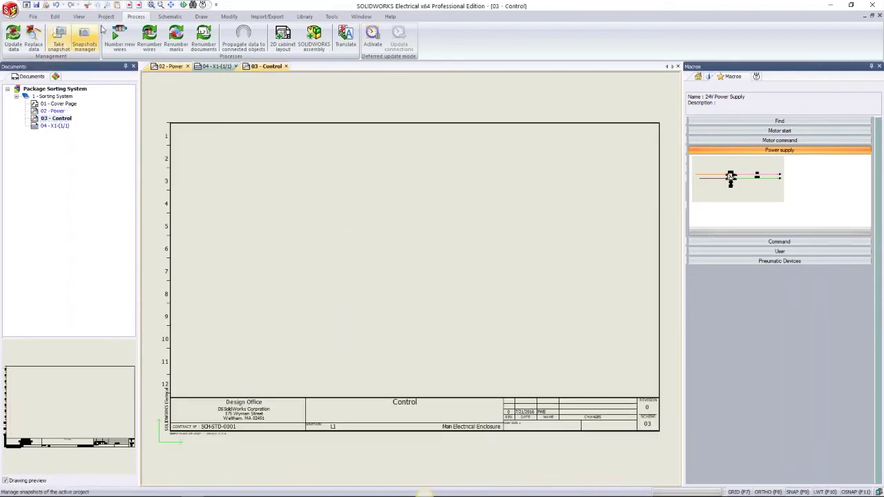
{"action": "left_click", "coordinate": [169, 17]}
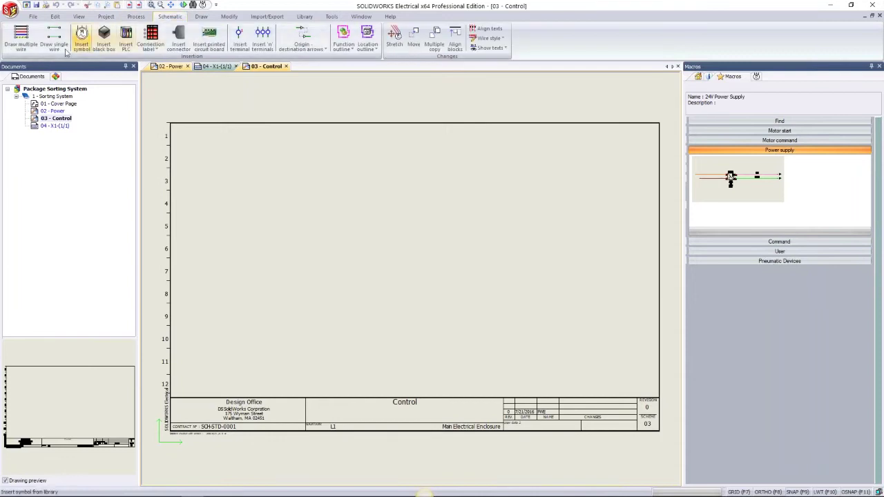
{"action": "left_click", "coordinate": [62, 51]}
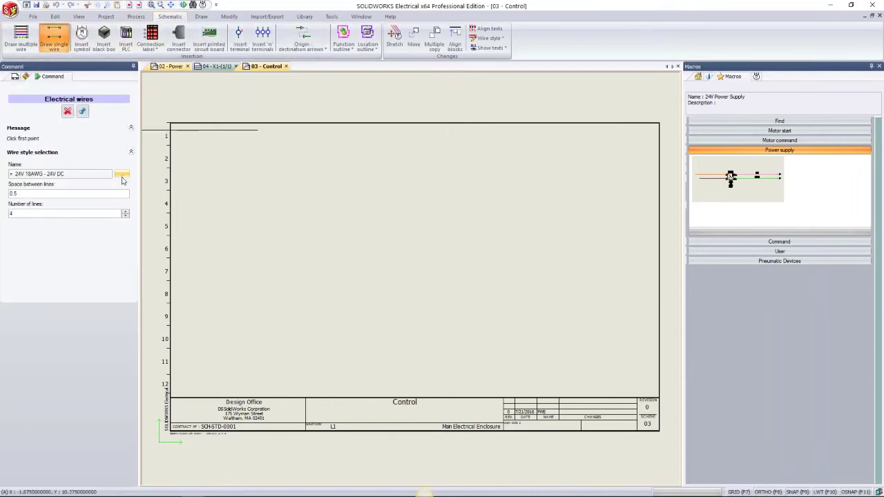
{"action": "left_click", "coordinate": [122, 176]}
{"action": "double_click", "coordinate": [11, 214]}
{"action": "type", "text": "1"}
Draw a closed rectangular wire loop on the Control sheet, spanning from about row 2 down to just above row 7
{"action": "scroll", "coordinate": [270, 170], "scroll_direction": "up", "scroll_amount": 3}
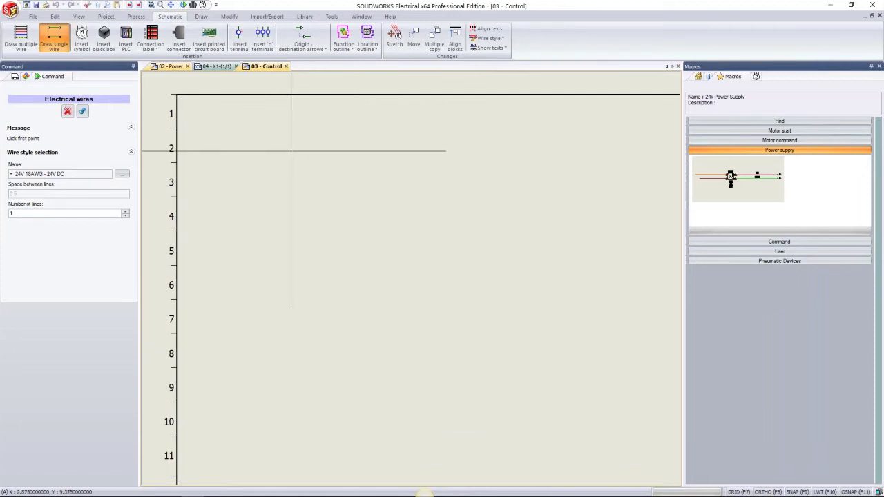
{"action": "left_click", "coordinate": [280, 151]}
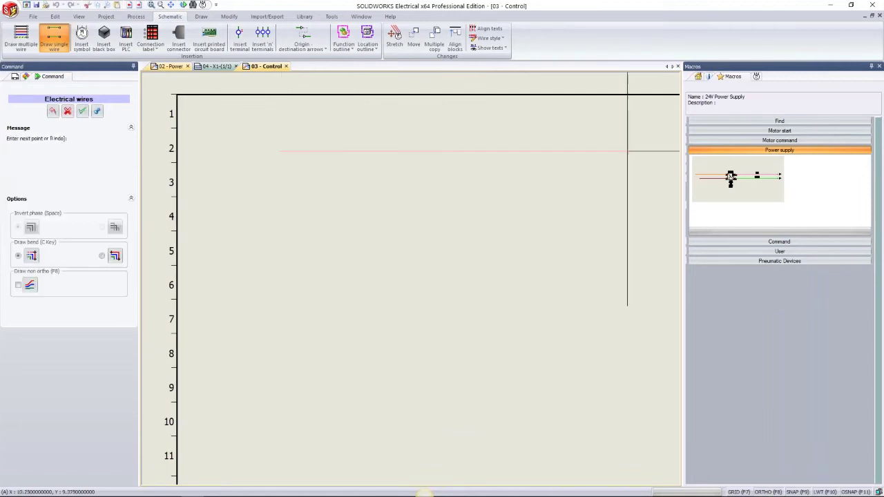
{"action": "scroll", "coordinate": [626, 156], "scroll_direction": "down", "scroll_amount": 1}
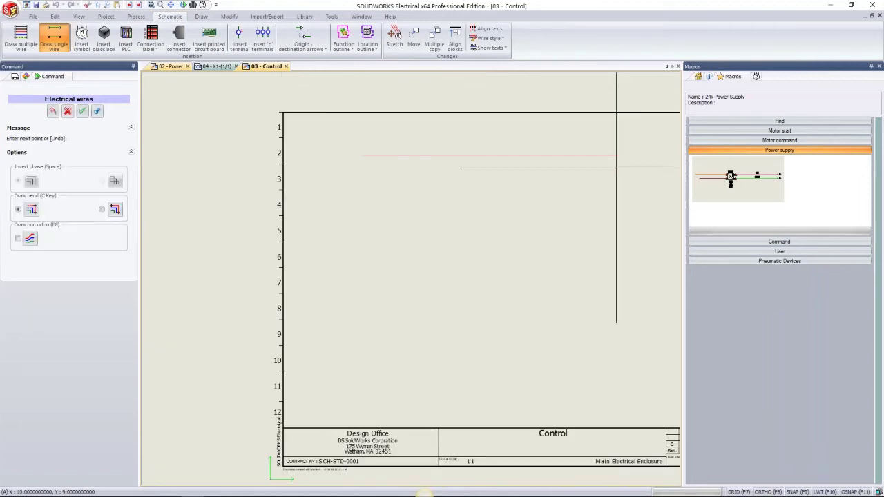
{"action": "left_click", "coordinate": [633, 276]}
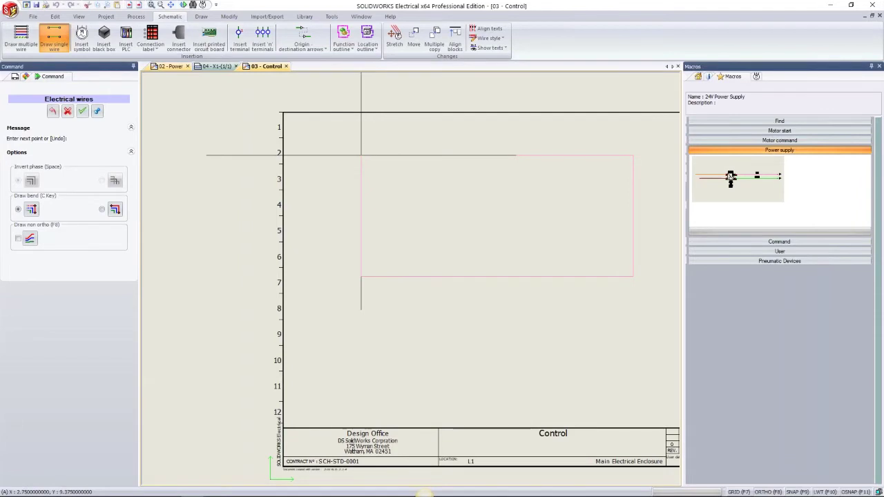
{"action": "left_click", "coordinate": [360, 156]}
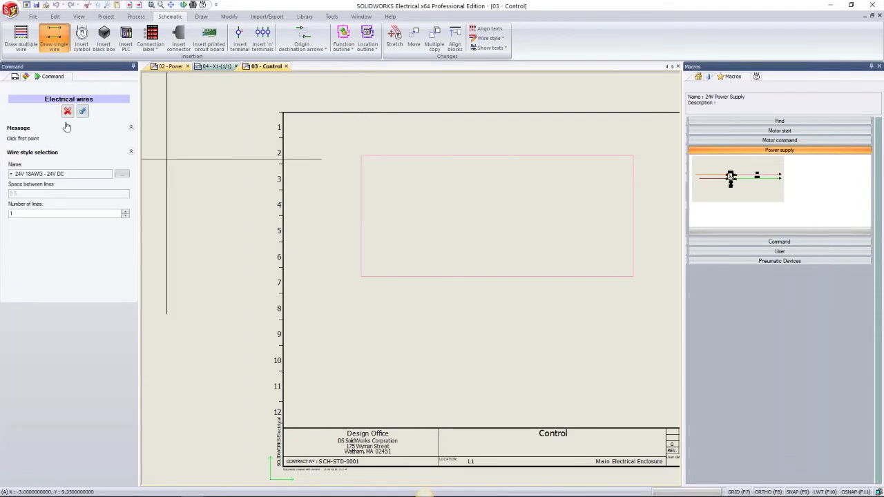
{"action": "key", "text": "Escape"}
{"action": "scroll", "coordinate": [382, 202], "scroll_direction": "up", "scroll_amount": 2}
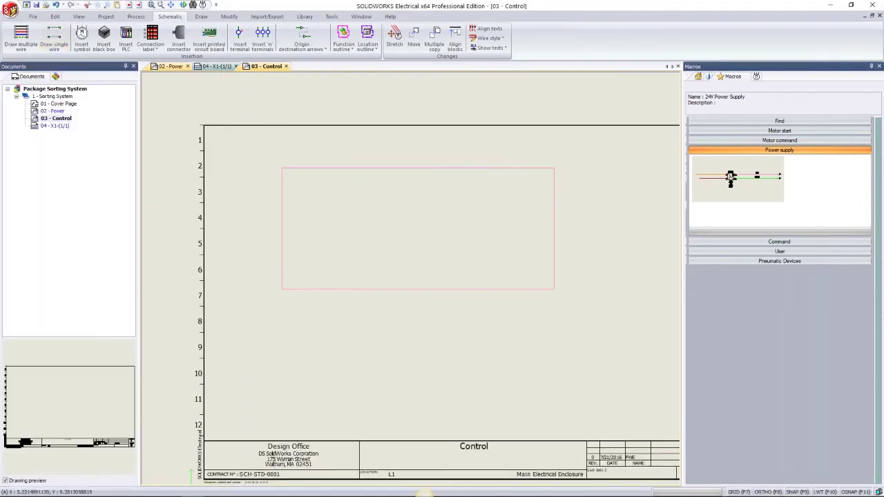
Try to move the loop's top wire down toward row 3 and undo the move
{"action": "left_click", "coordinate": [405, 163]}
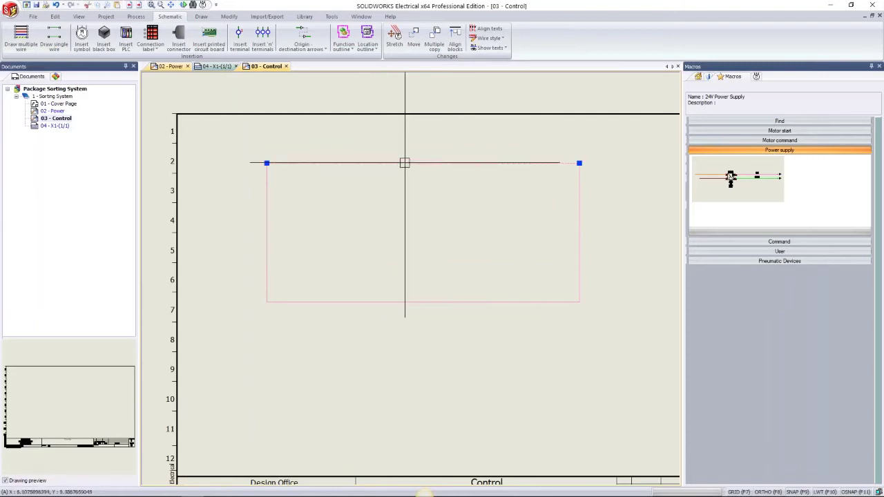
{"action": "left_click", "coordinate": [405, 163]}
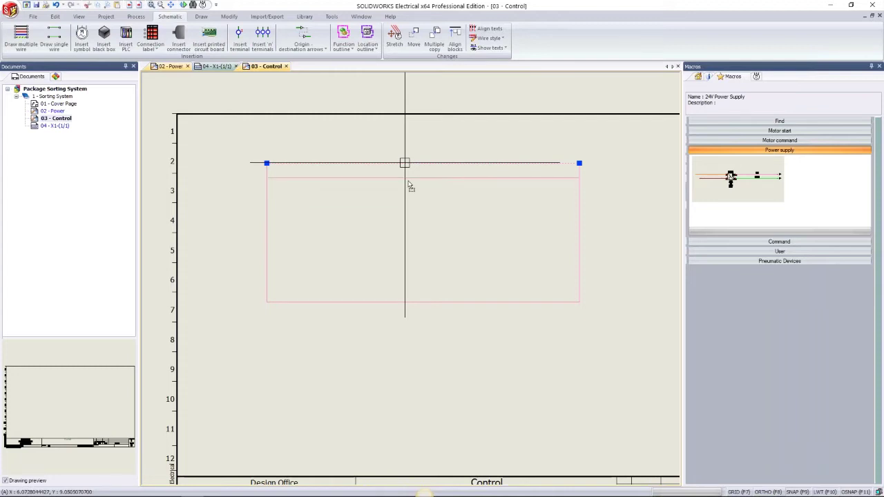
{"action": "left_click", "coordinate": [406, 181]}
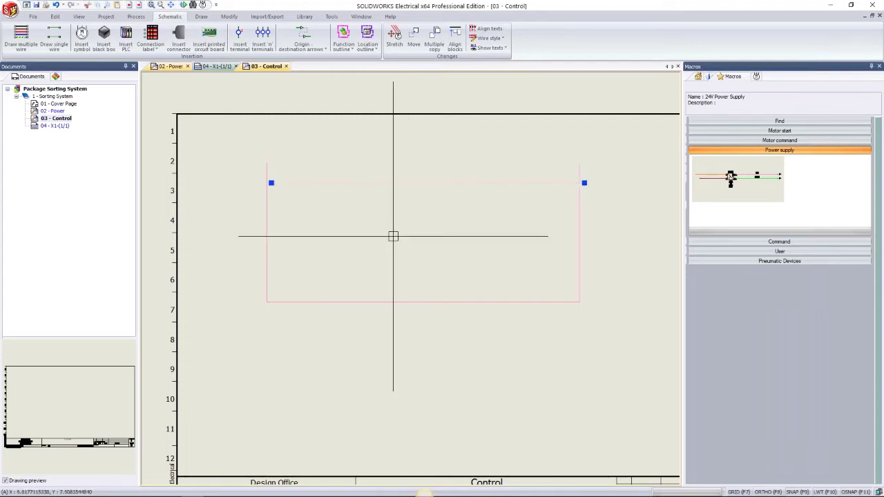
{"action": "key", "text": "Escape"}
{"action": "key", "text": "ctrl+z"}
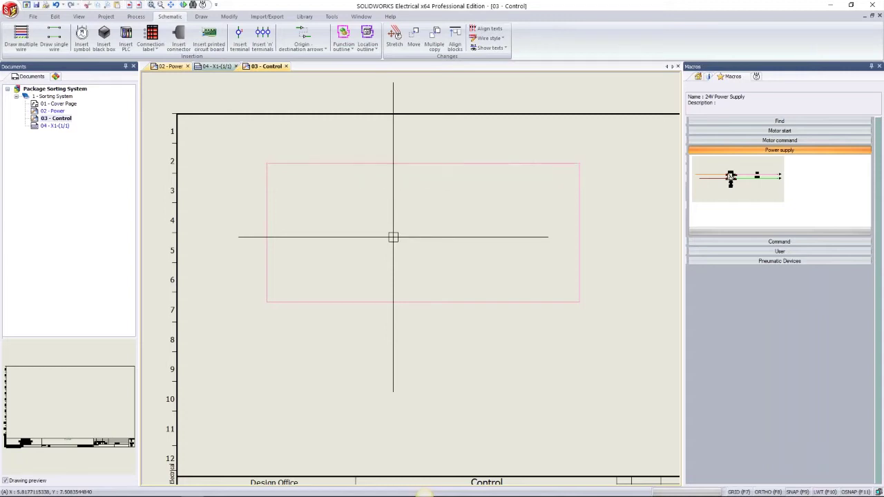
Move the loop's top wire straight down to just above row 3, keeping its ends on the two vertical wires
{"action": "left_click", "coordinate": [379, 164]}
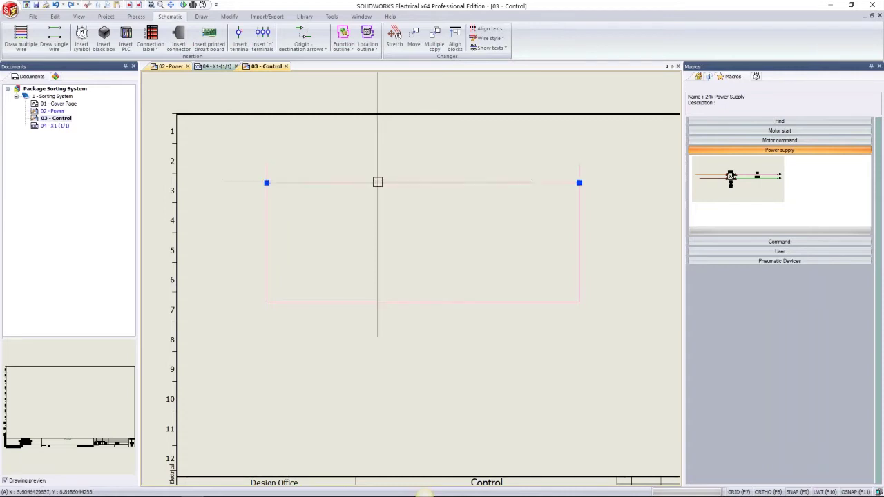
{"action": "key", "text": "Escape"}
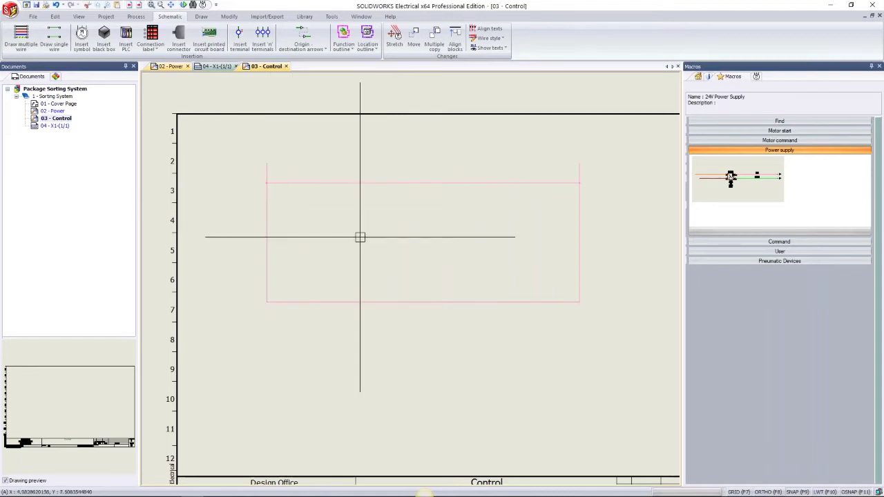
{"action": "middle_click_drag", "start_coordinate": [360, 237], "coordinate": [353, 242]}
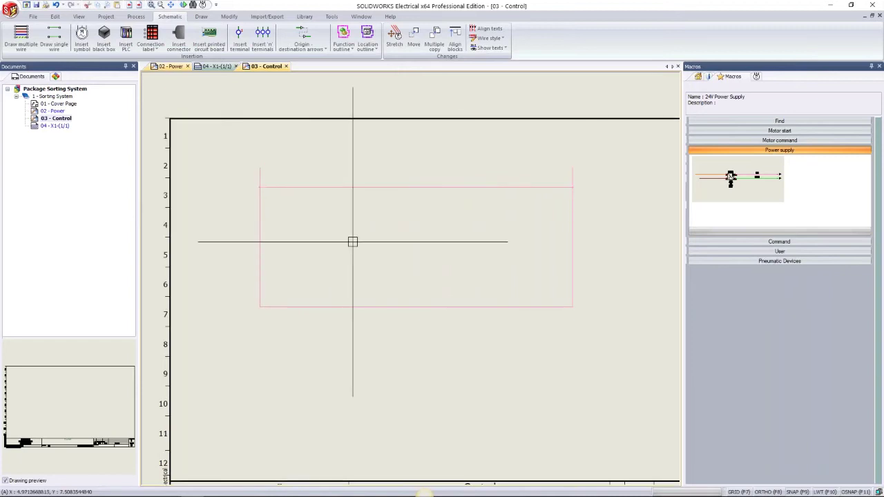
{"action": "scroll", "coordinate": [353, 242], "scroll_direction": "up", "scroll_amount": 1}
{"action": "scroll", "coordinate": [353, 242], "scroll_direction": "up", "scroll_amount": 1}
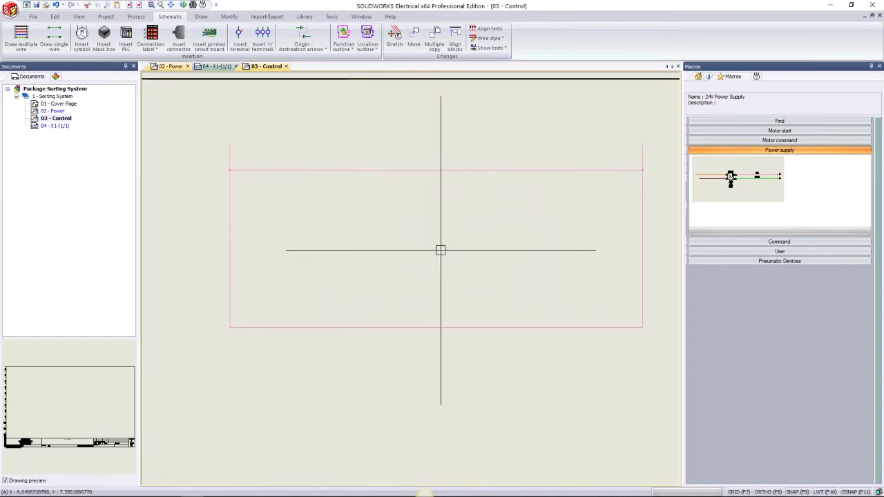
Find the push button symbols and insert the NO push button - Single Circuit - Momentary Contact just right of the upper horizontal wire's middle
{"action": "left_click", "coordinate": [757, 76]}
{"action": "left_click_drag", "start_coordinate": [724, 136], "coordinate": [691, 137]}
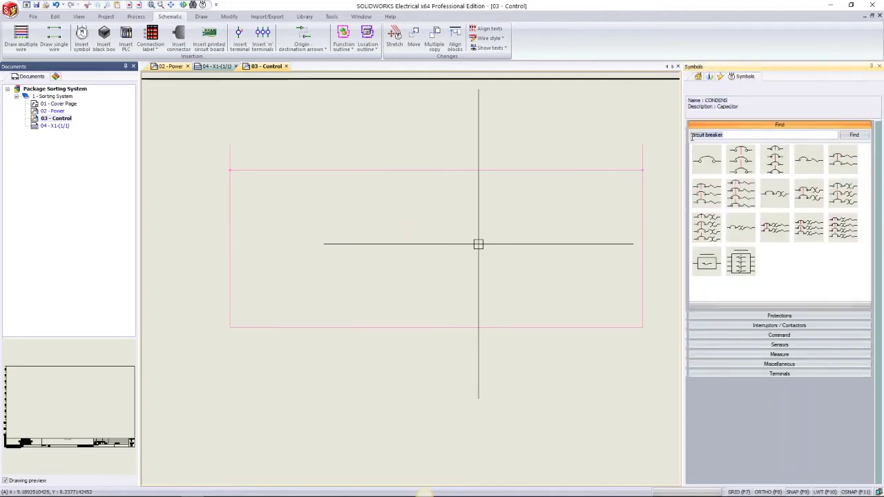
{"action": "type", "text": "push button"}
{"action": "key", "text": "Return"}
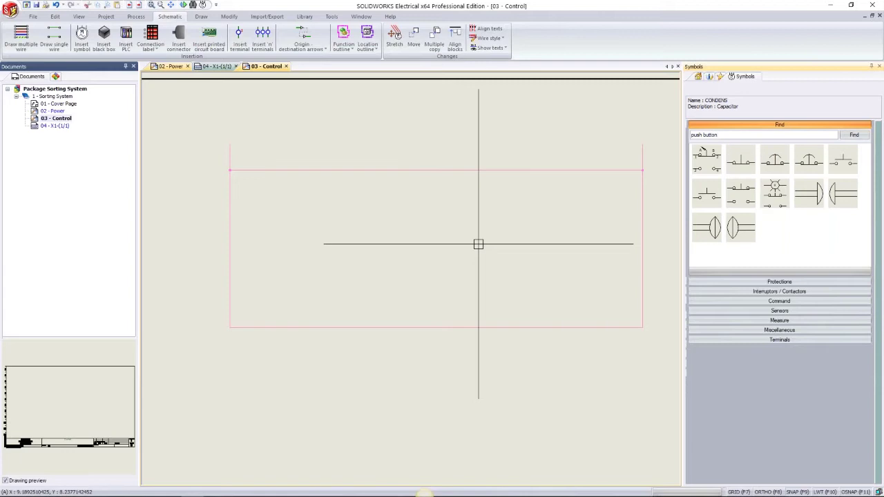
{"action": "left_click", "coordinate": [811, 168]}
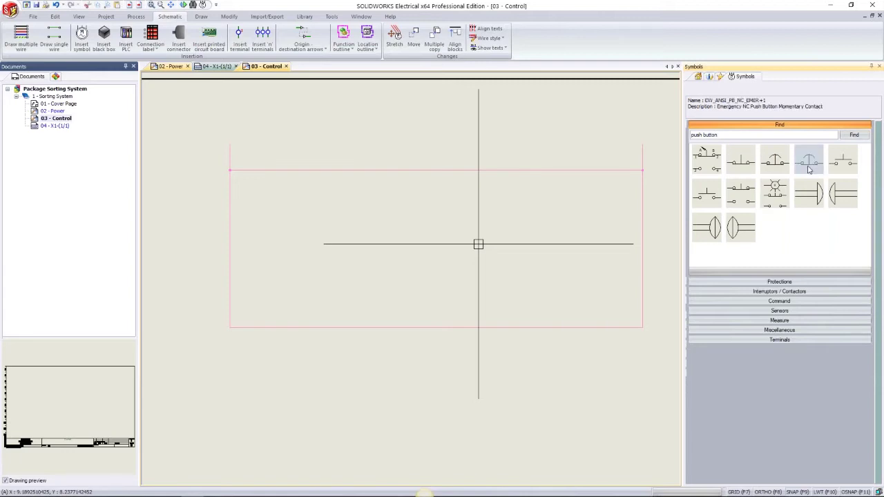
{"action": "left_click", "coordinate": [708, 199]}
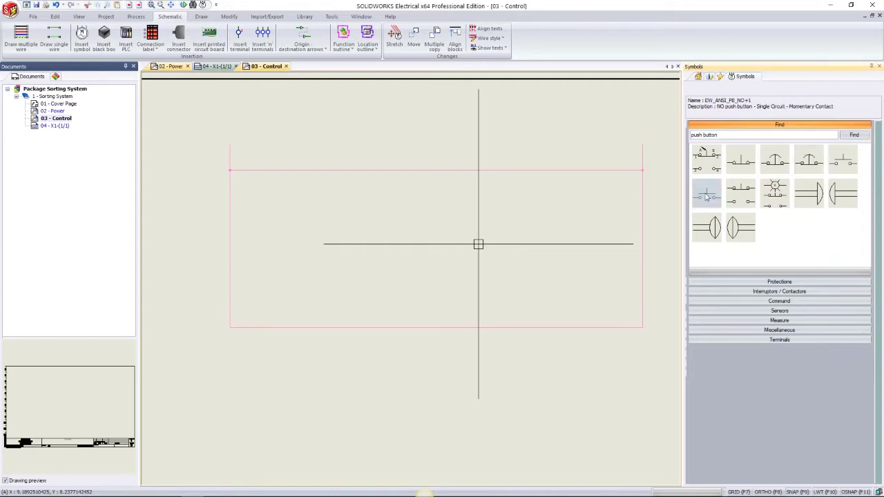
{"action": "double_click", "coordinate": [707, 198]}
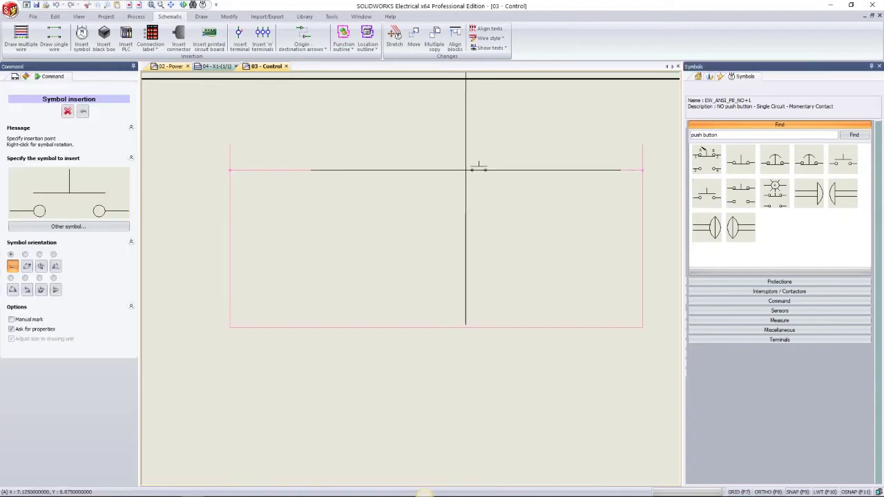
{"action": "left_click", "coordinate": [472, 170]}
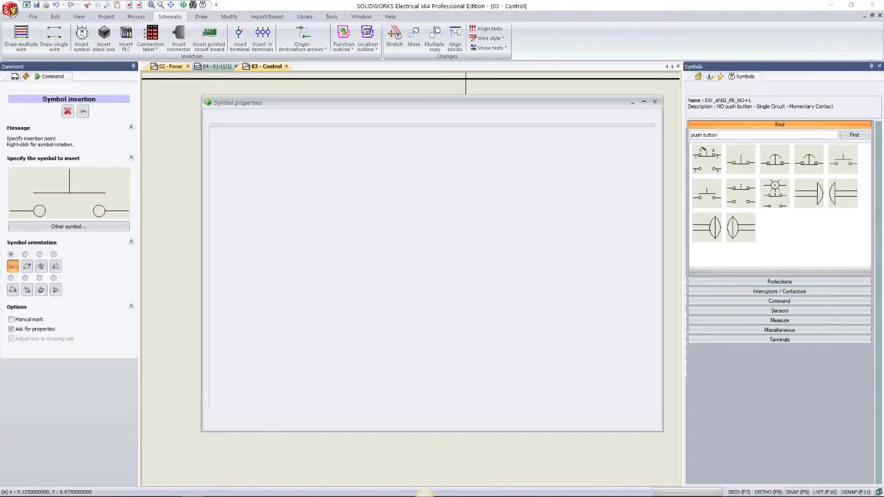
{"action": "left_click", "coordinate": [584, 419]}
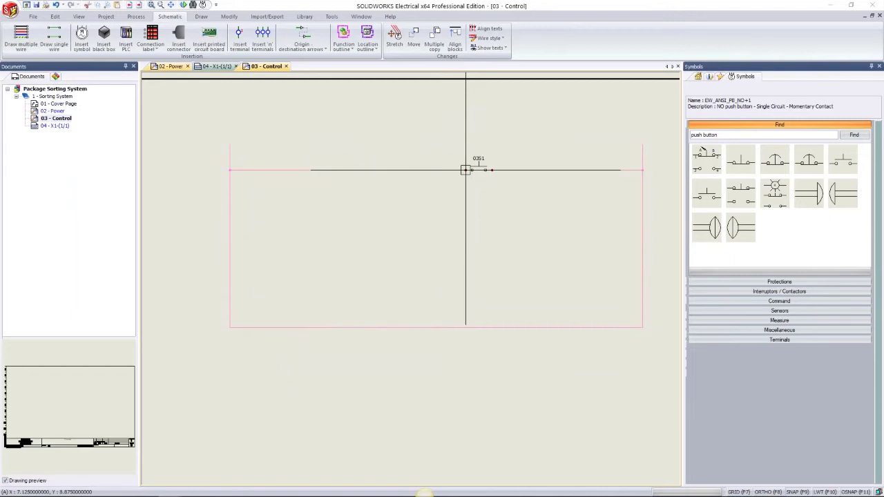
Insert the Emergency NC Push Button Momentary Contact on the upper horizontal wire, left of the NO push button, with default properties
{"action": "left_click", "coordinate": [795, 163]}
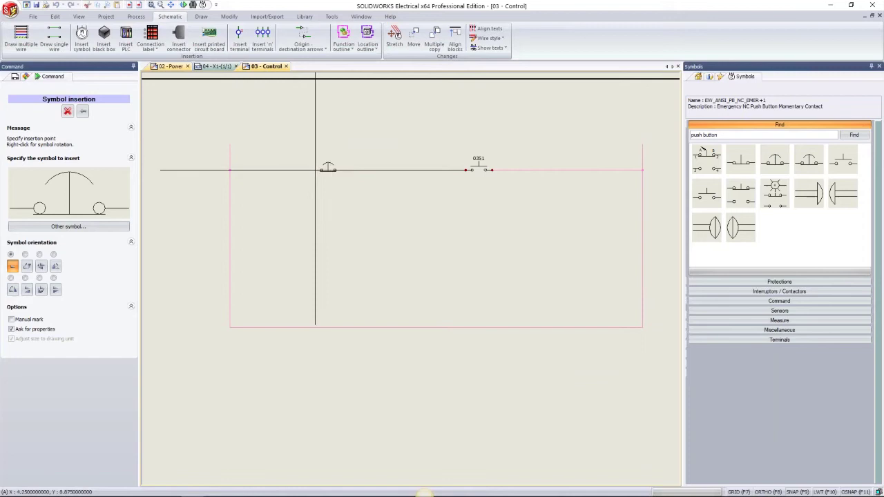
{"action": "left_click", "coordinate": [316, 170]}
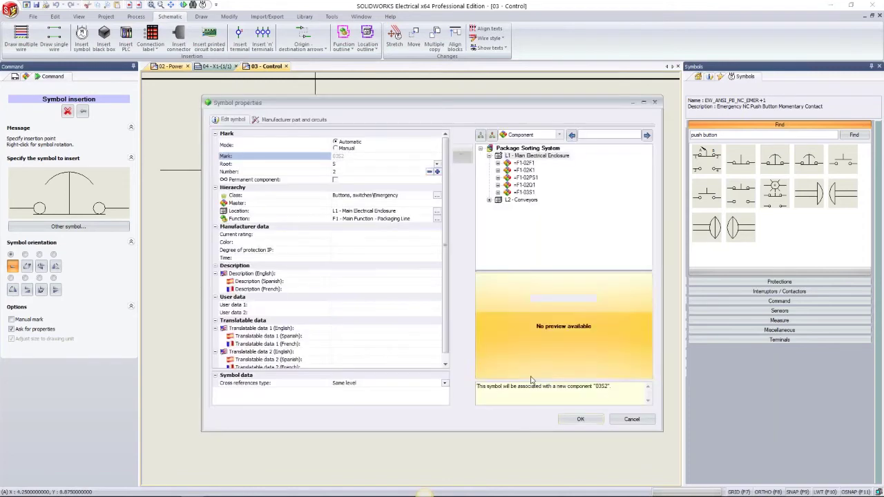
{"action": "left_click", "coordinate": [580, 420]}
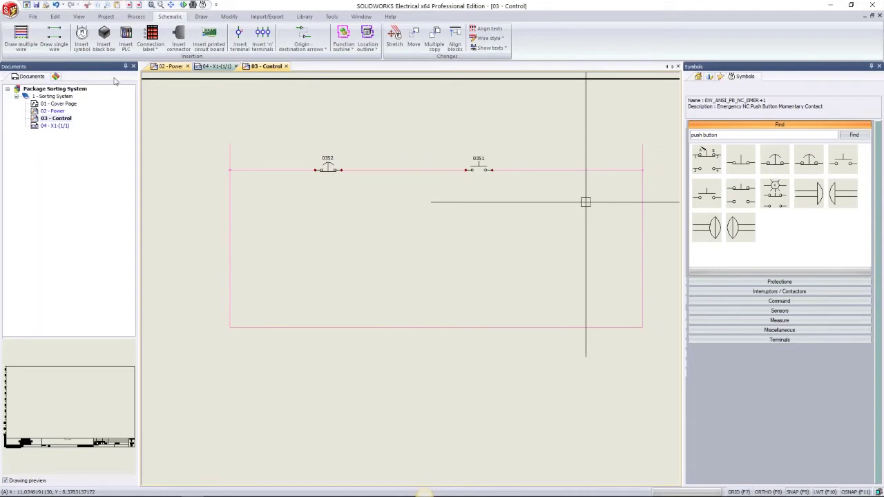
Insert component 02K1's Relay coil symbol from its manufacturer part circuits on the upper wire, between the NO push button and the right vertical wire
{"action": "left_click", "coordinate": [56, 77]}
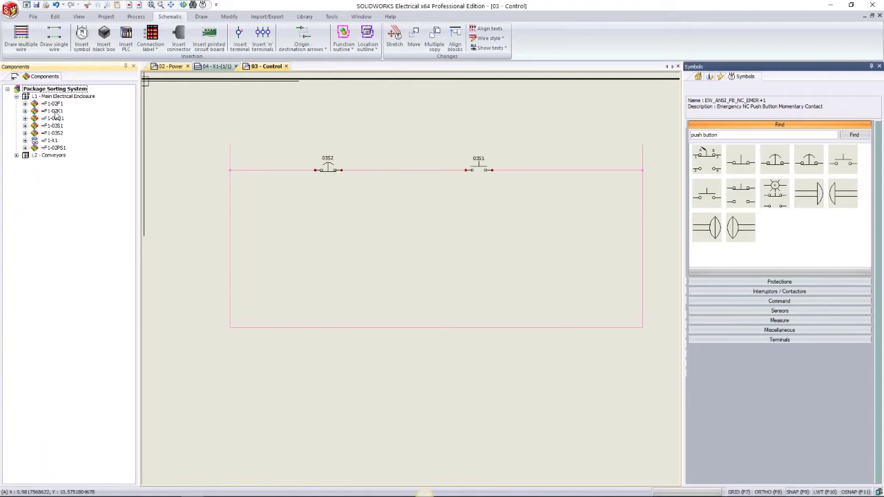
{"action": "left_click", "coordinate": [55, 112]}
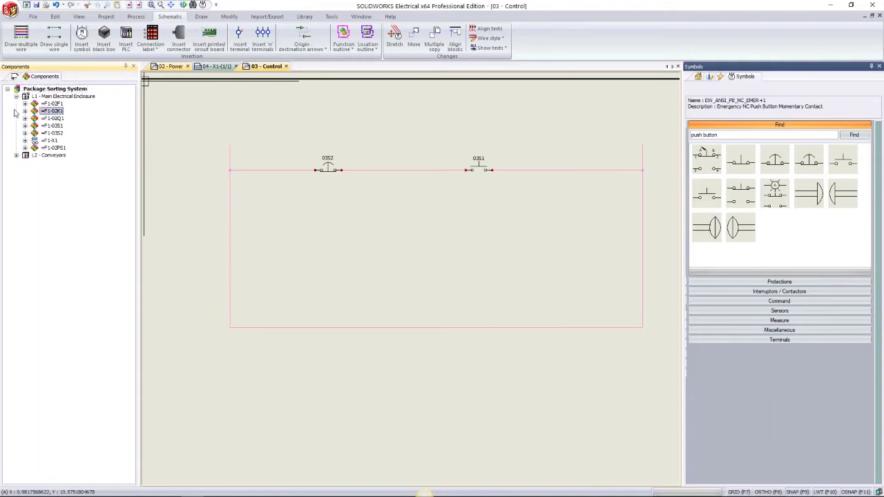
{"action": "right_click", "coordinate": [53, 111]}
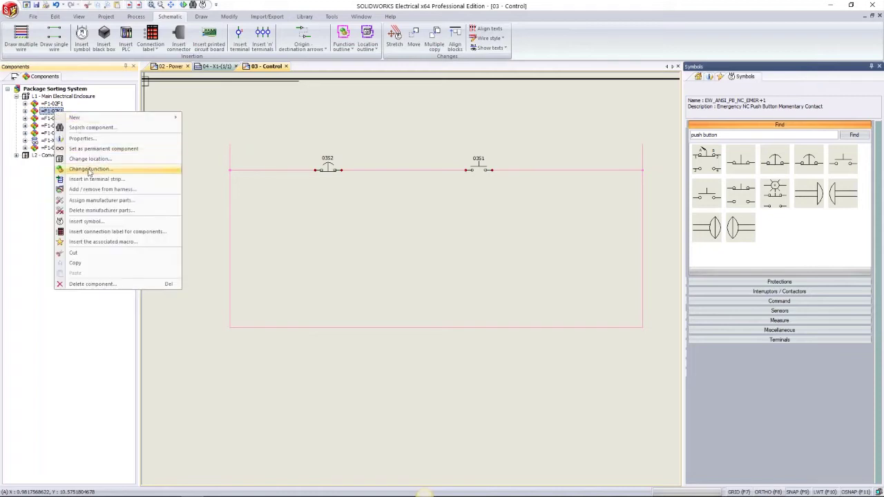
{"action": "left_click", "coordinate": [87, 222]}
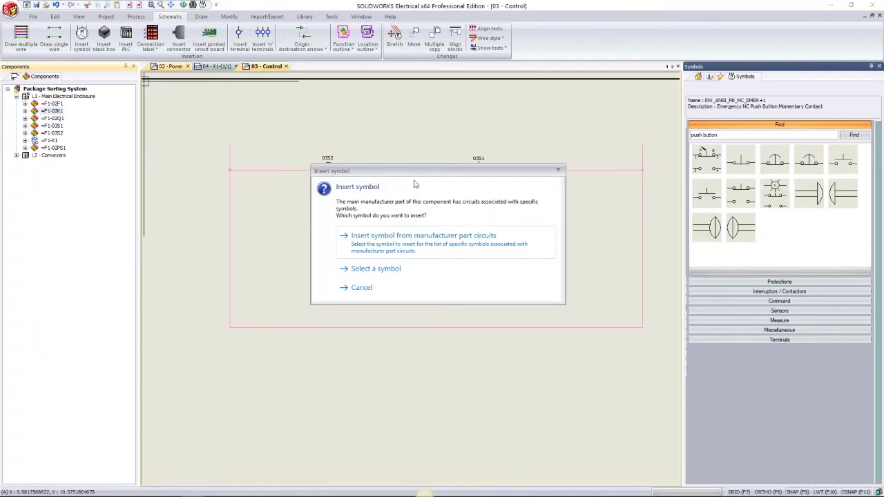
{"action": "left_click", "coordinate": [397, 238]}
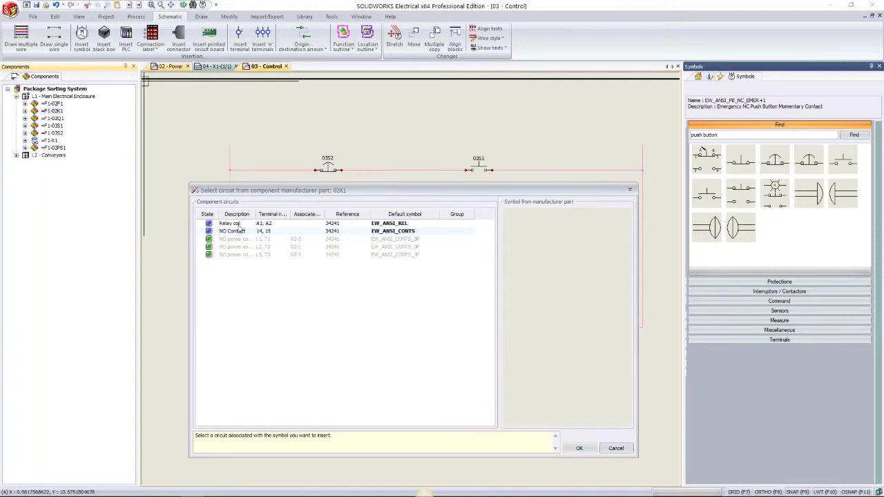
{"action": "left_click", "coordinate": [239, 223]}
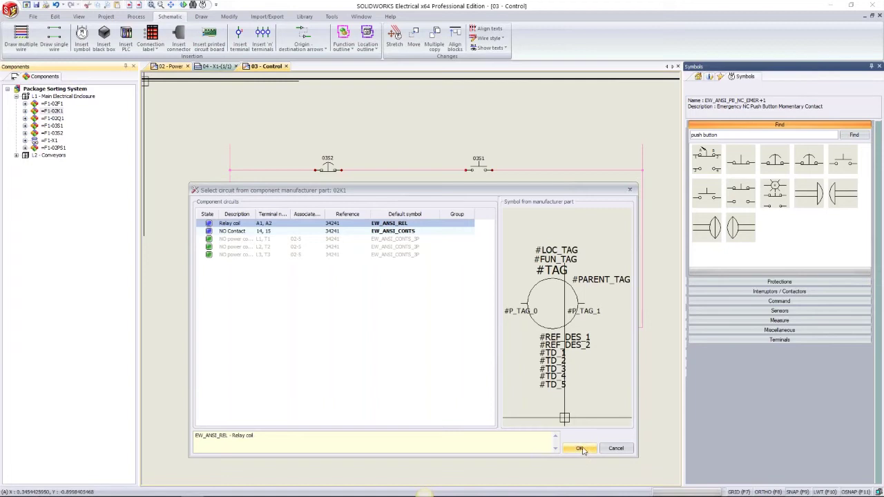
{"action": "left_click", "coordinate": [581, 449]}
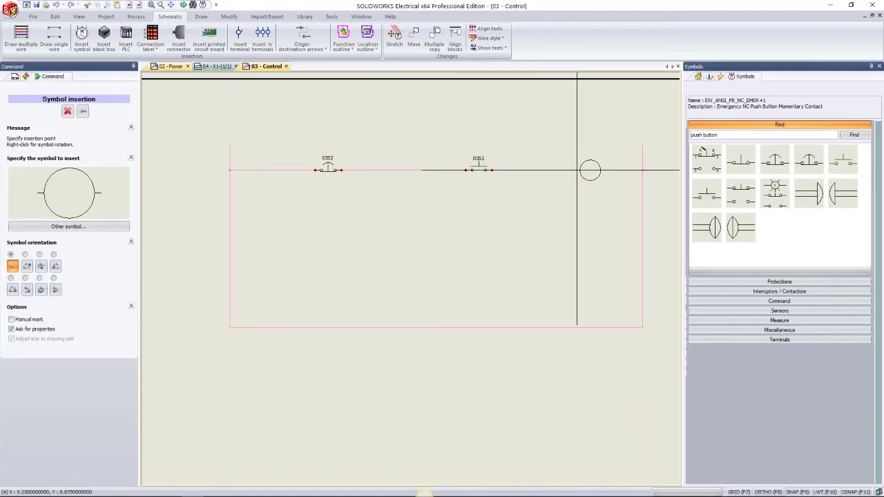
{"action": "left_click", "coordinate": [576, 170]}
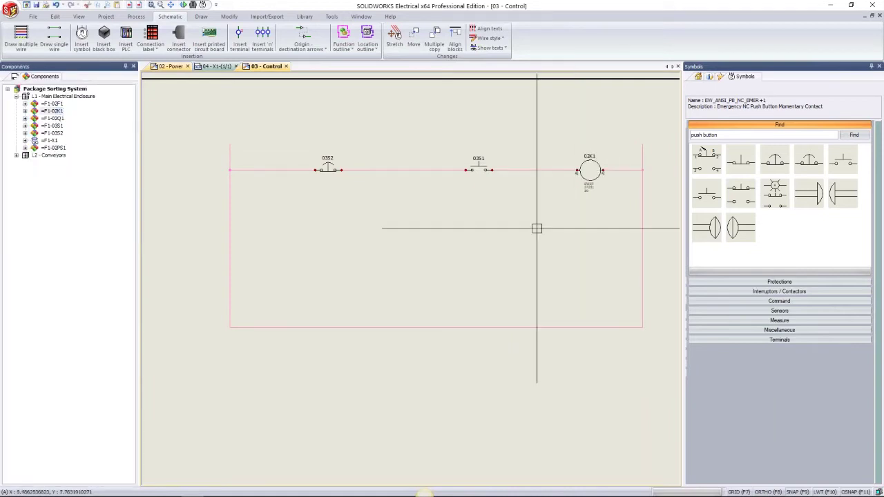
Insert component 02K1's NO Contact symbol (terminals 14, 15) from its manufacturer part circuits, directly below the NO push button
{"action": "right_click", "coordinate": [52, 110]}
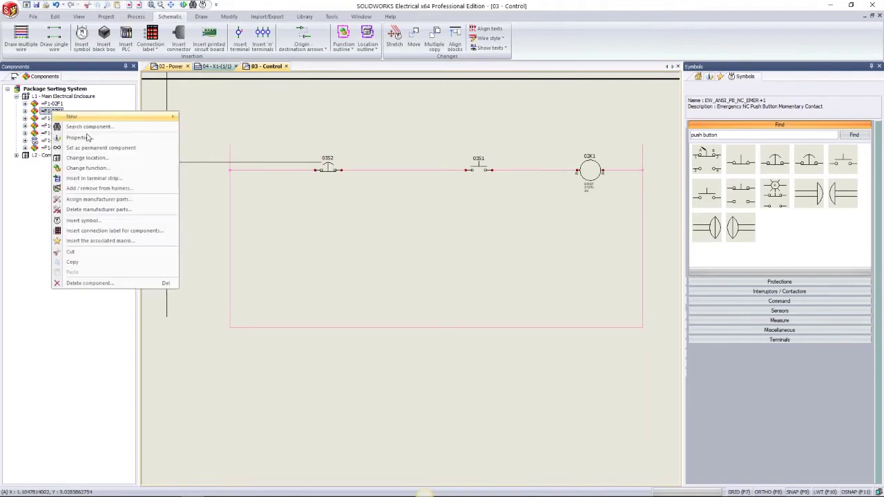
{"action": "left_click", "coordinate": [86, 221]}
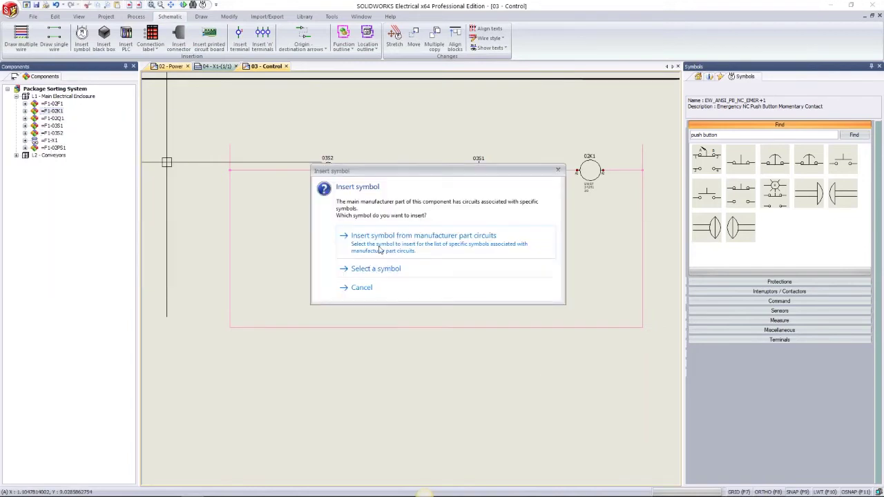
{"action": "left_click", "coordinate": [379, 247]}
{"action": "left_click", "coordinate": [304, 232]}
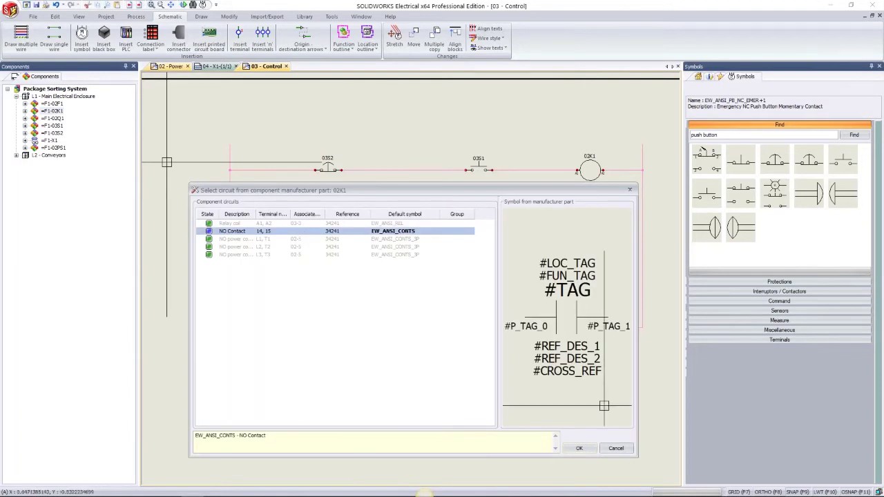
{"action": "left_click", "coordinate": [580, 449]}
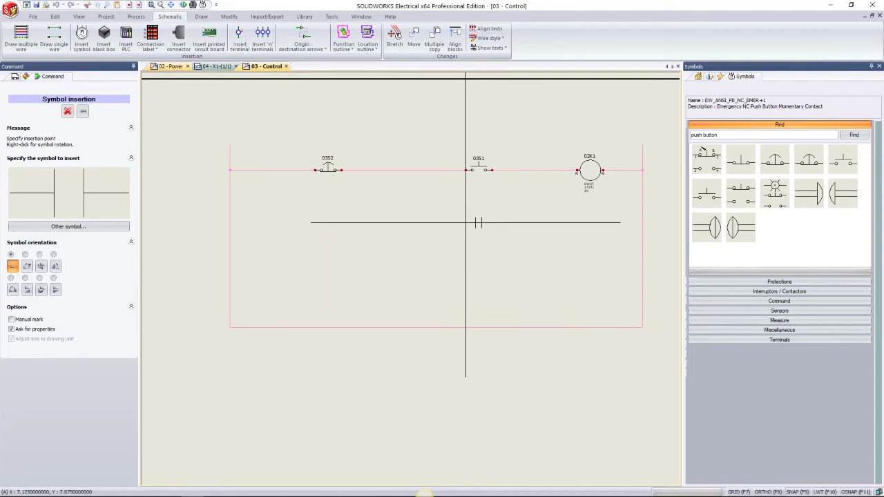
{"action": "left_click", "coordinate": [466, 223]}
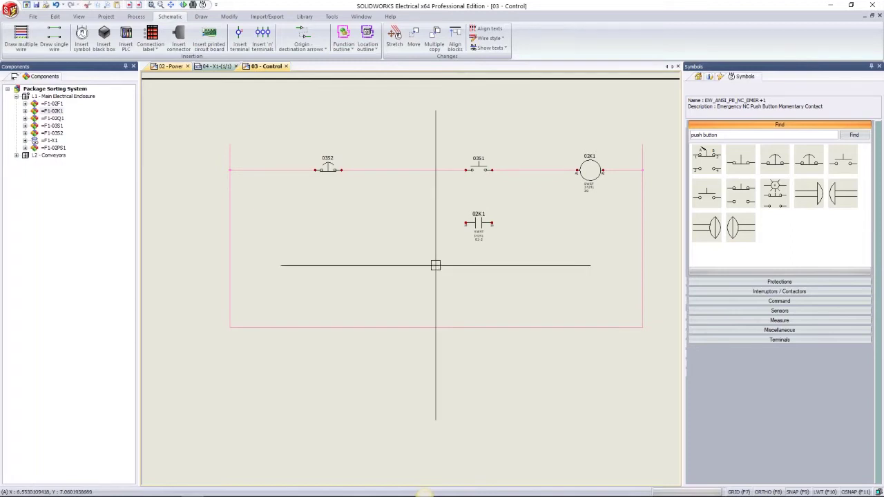
Find the indicator symbols and insert the Indicator lamp directly below the relay coil, level with the NO contact, with default properties
{"action": "left_click", "coordinate": [721, 136]}
{"action": "type", "text": "indicator"}
{"action": "key", "text": "Return"}
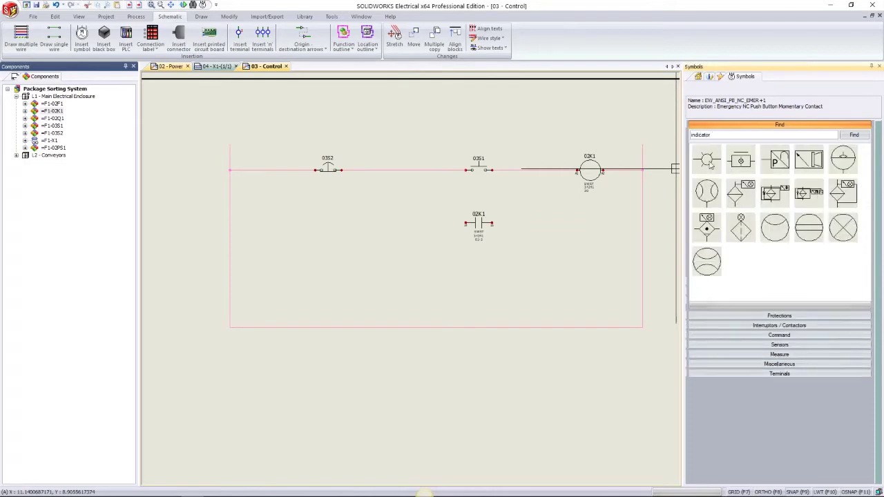
{"action": "double_click", "coordinate": [709, 162]}
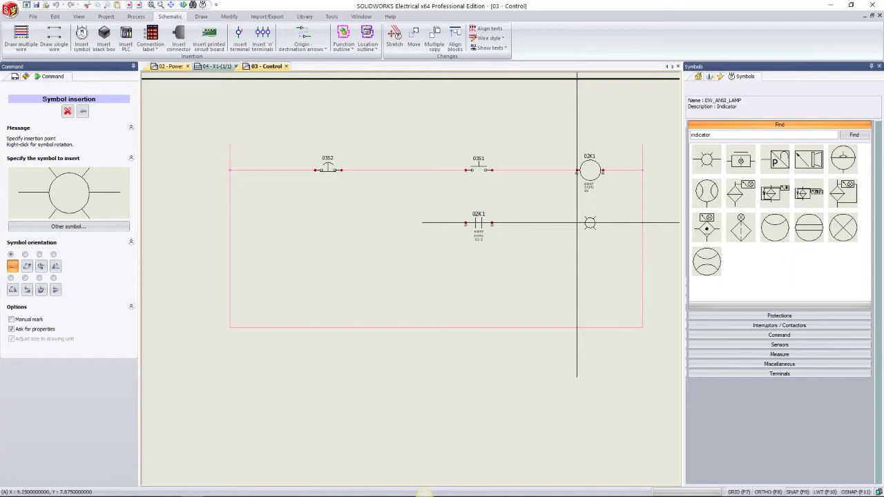
{"action": "left_click", "coordinate": [577, 170]}
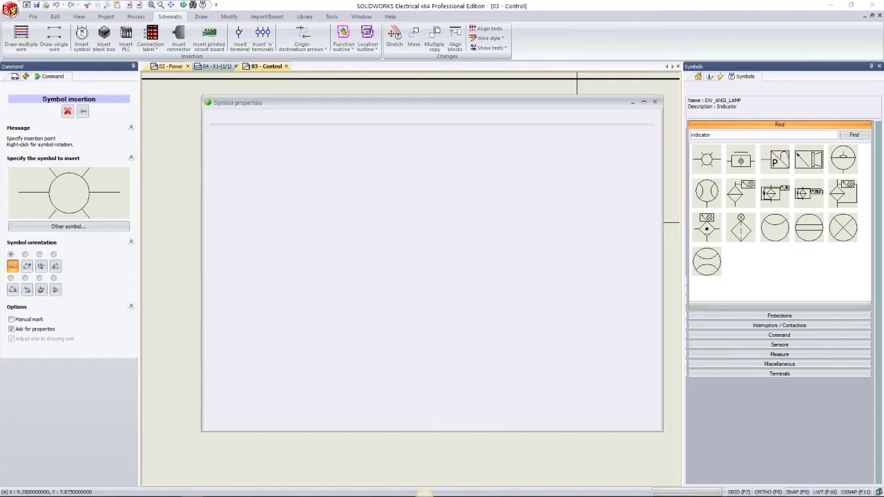
{"action": "key", "text": "Return"}
Assign the indicator lamp and the NO push button to the same component, 03S1
{"action": "scroll", "coordinate": [532, 243], "scroll_direction": "up", "scroll_amount": 3}
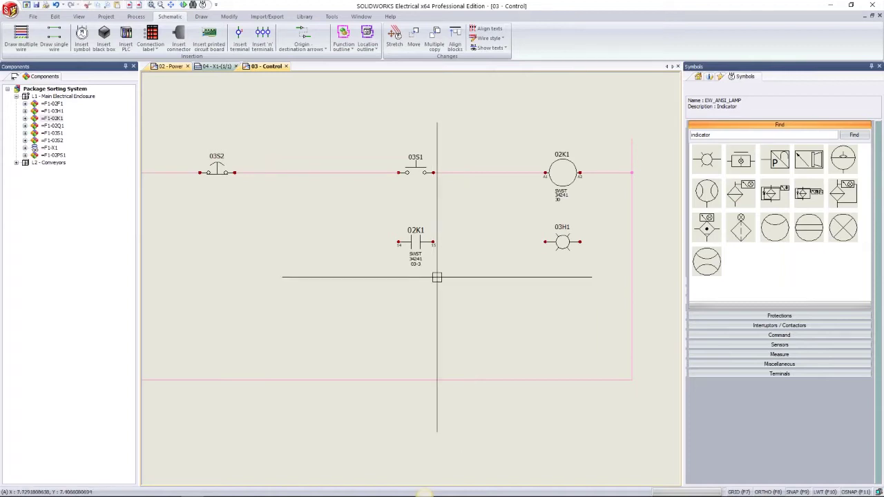
{"action": "left_click", "coordinate": [563, 248]}
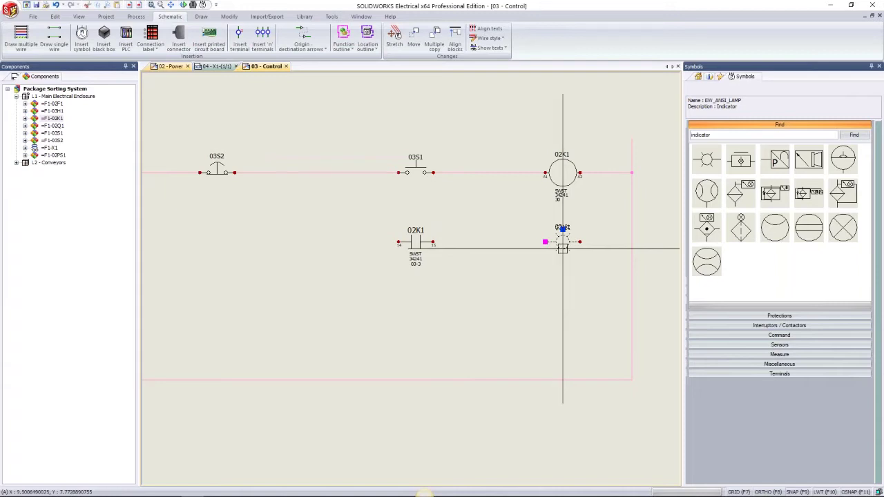
{"action": "left_click", "coordinate": [419, 169]}
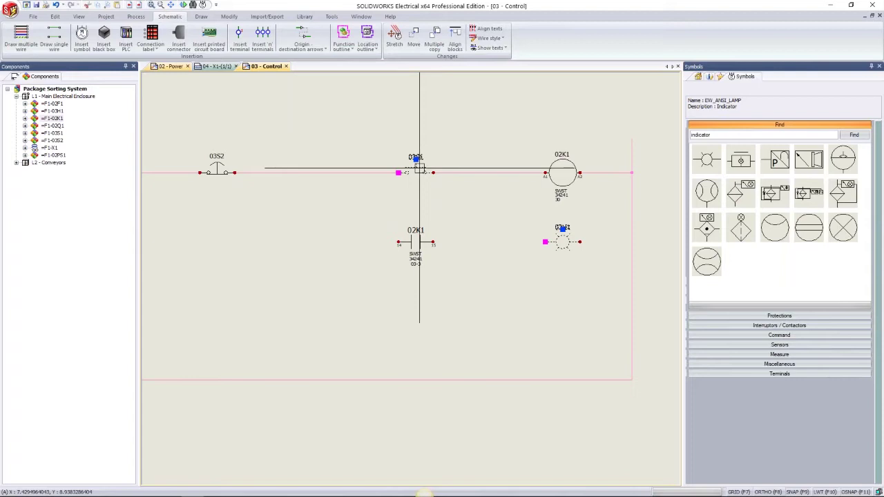
{"action": "right_click", "coordinate": [419, 169]}
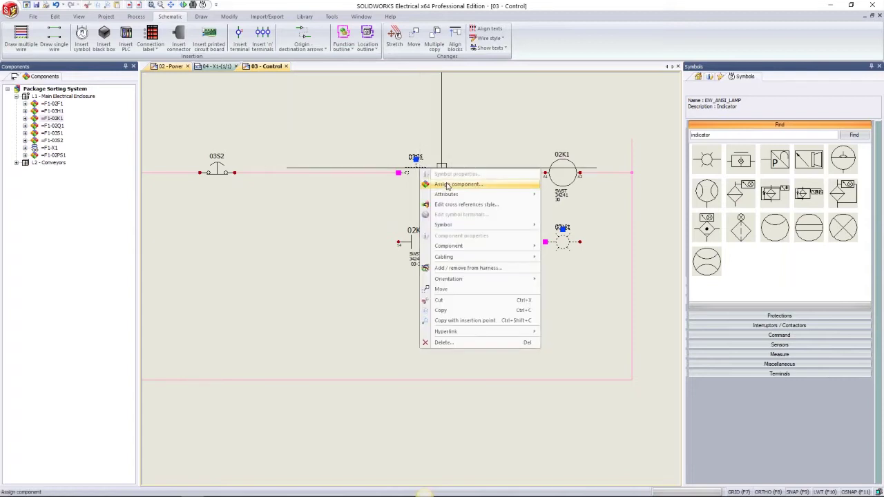
{"action": "left_click", "coordinate": [448, 185]}
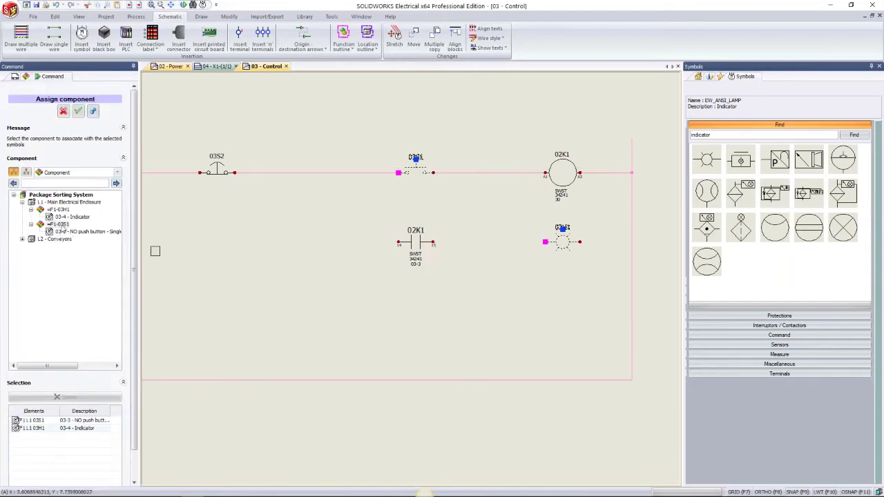
{"action": "left_click", "coordinate": [59, 225]}
{"action": "left_click", "coordinate": [62, 226]}
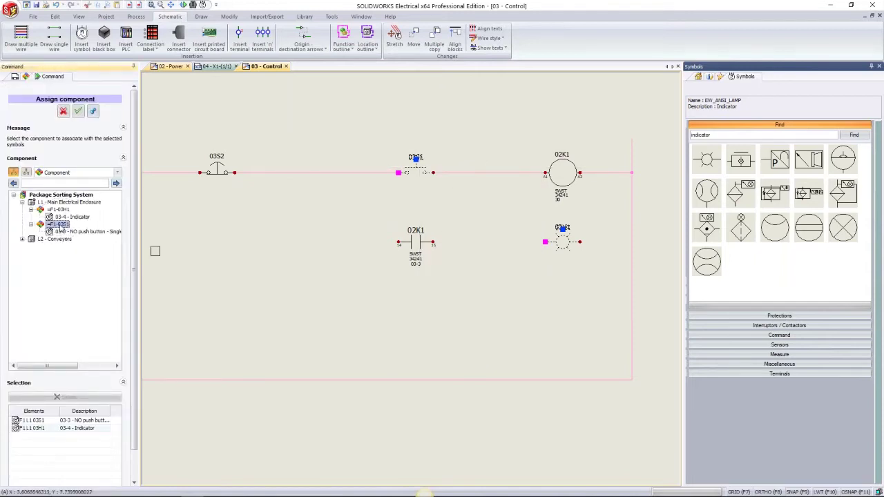
{"action": "left_click", "coordinate": [79, 112]}
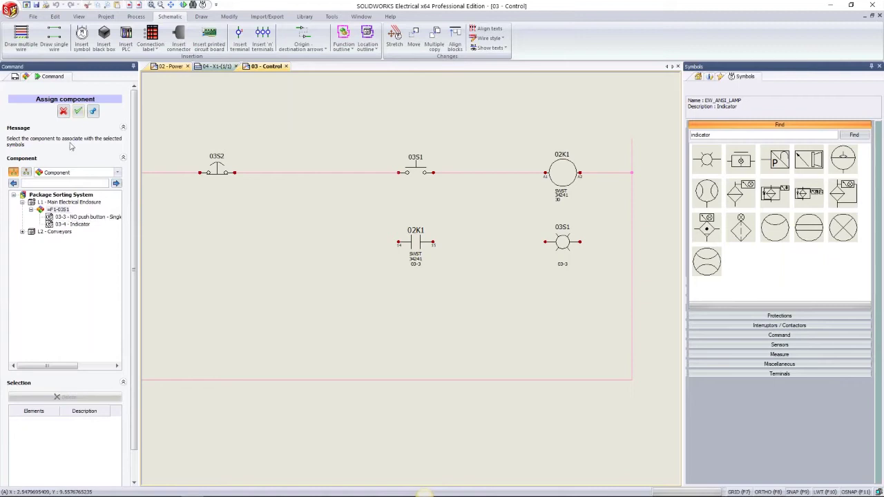
{"action": "left_click", "coordinate": [64, 112]}
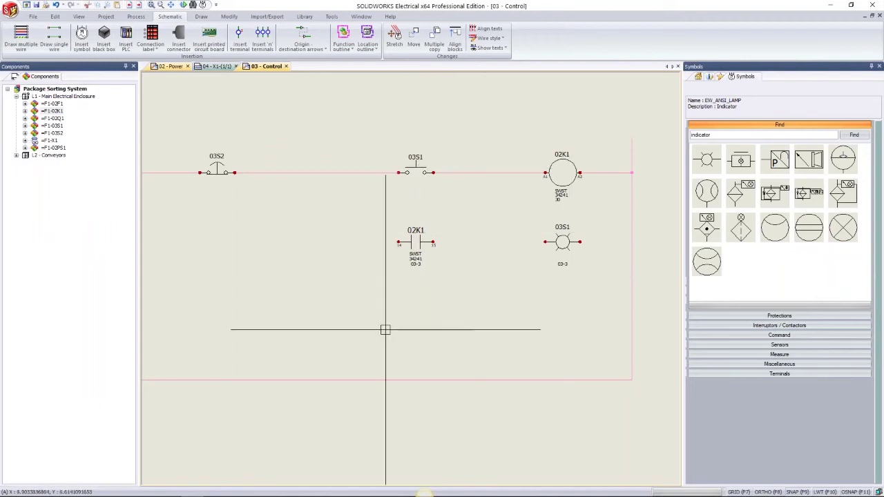
Move the loop's bottom wire up so it runs through the NO contact and the indicator lamp
{"action": "scroll", "coordinate": [371, 323], "scroll_direction": "down", "scroll_amount": 1}
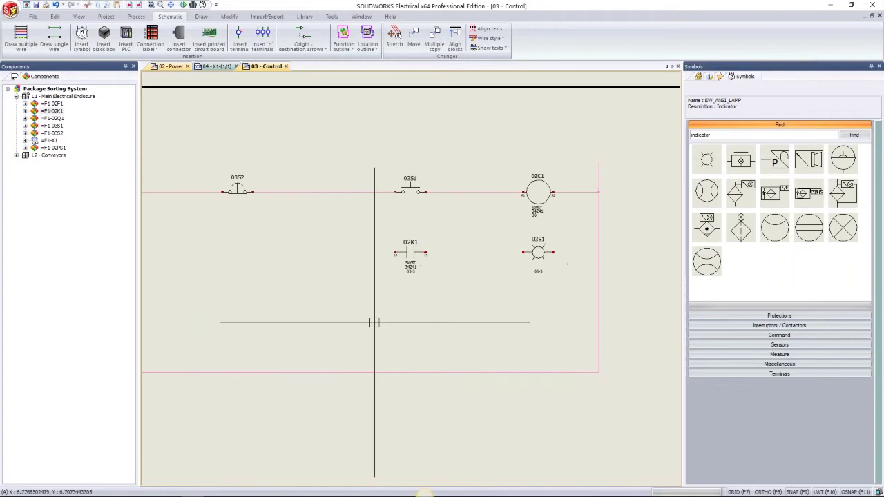
{"action": "middle_click_drag", "start_coordinate": [374, 322], "coordinate": [440, 320]}
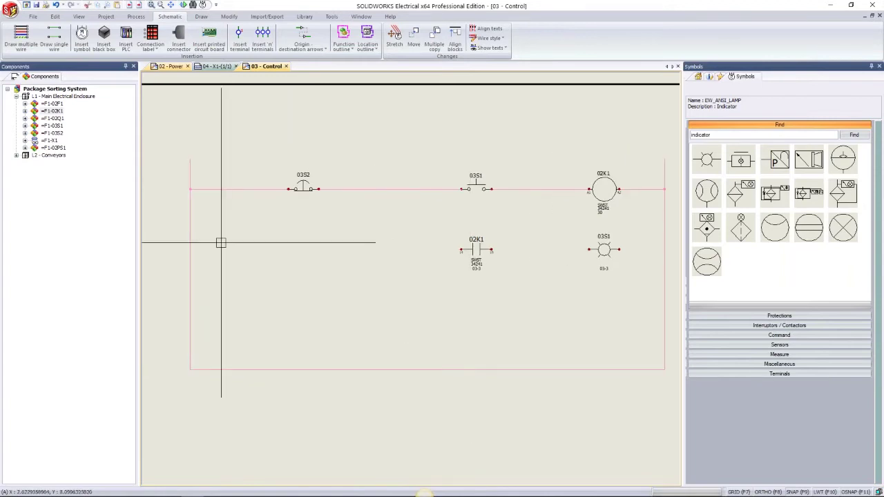
{"action": "left_click", "coordinate": [460, 370]}
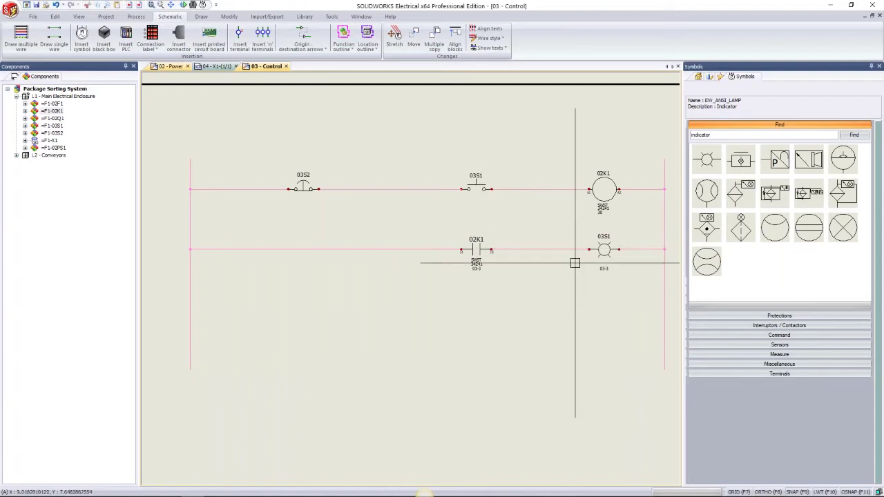
Copy the left vertical wire segment between the two horizontal wires and paste it between the emergency button and the NO push button
{"action": "scroll", "coordinate": [342, 270], "scroll_direction": "down", "scroll_amount": 1}
{"action": "middle_click_drag", "start_coordinate": [342, 271], "coordinate": [327, 283]}
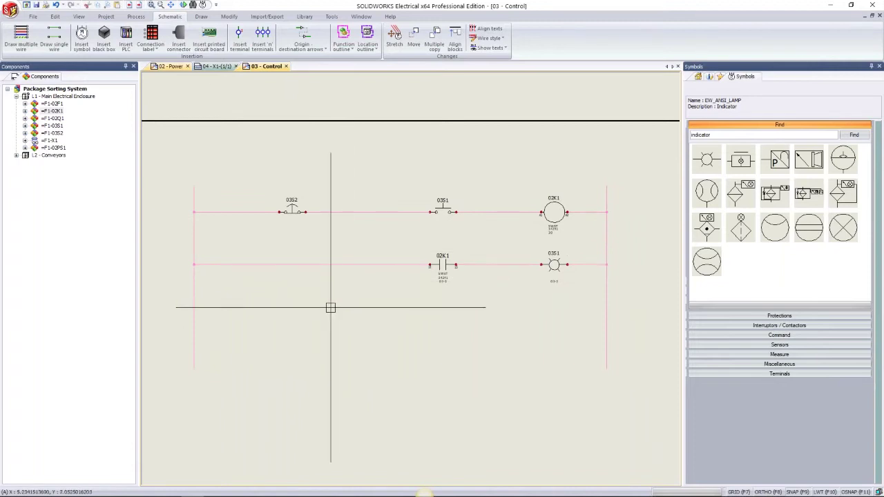
{"action": "left_click", "coordinate": [194, 235]}
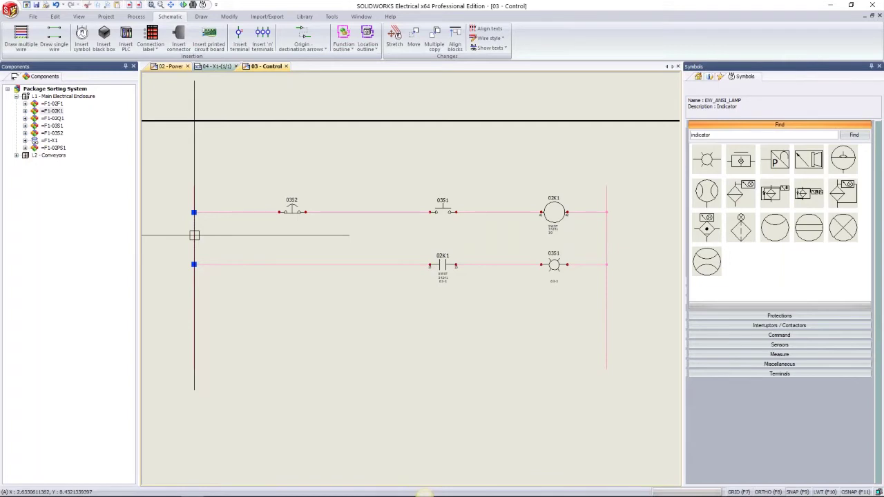
{"action": "key", "text": "Escape"}
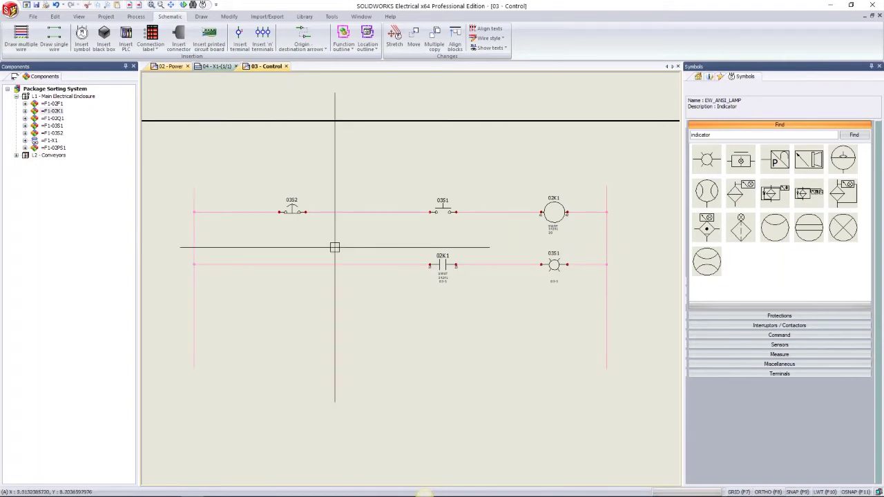
{"action": "key", "text": "ctrl+v"}
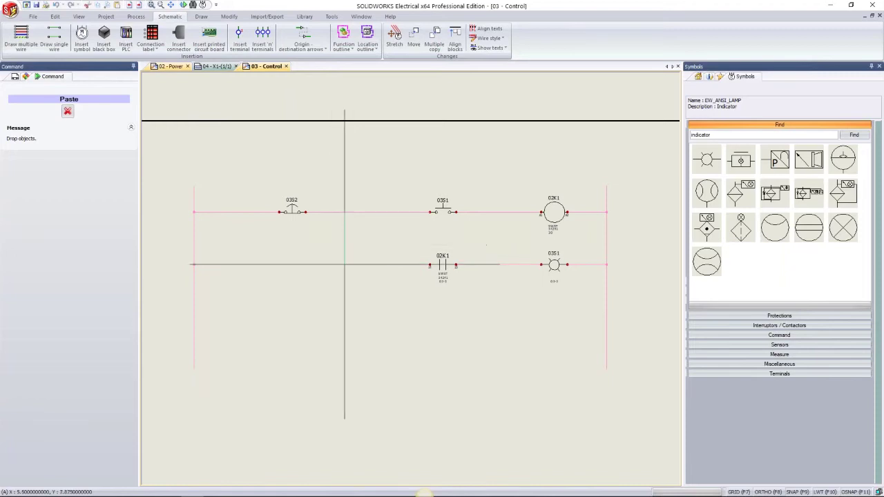
{"action": "left_click", "coordinate": [344, 264]}
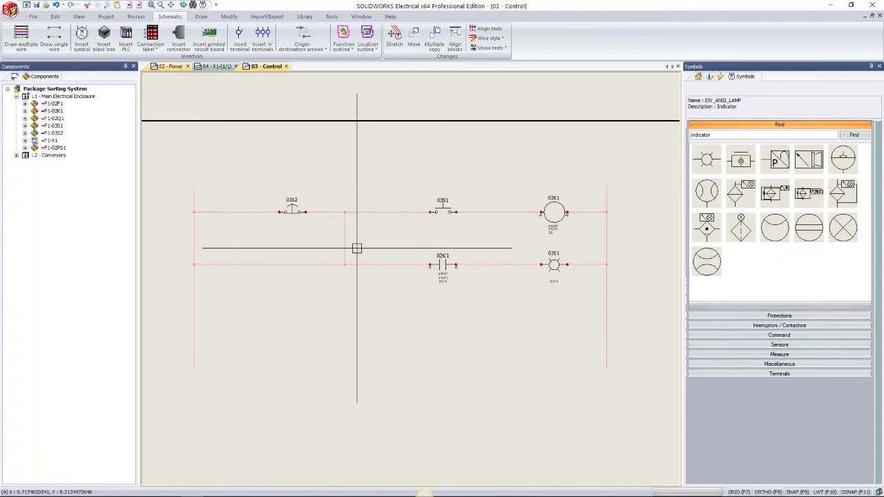
Paste two more vertical wire links between the horizontal wires, one right of the NO push button and one just left of the relay coil
{"action": "key", "text": "ctrl+v"}
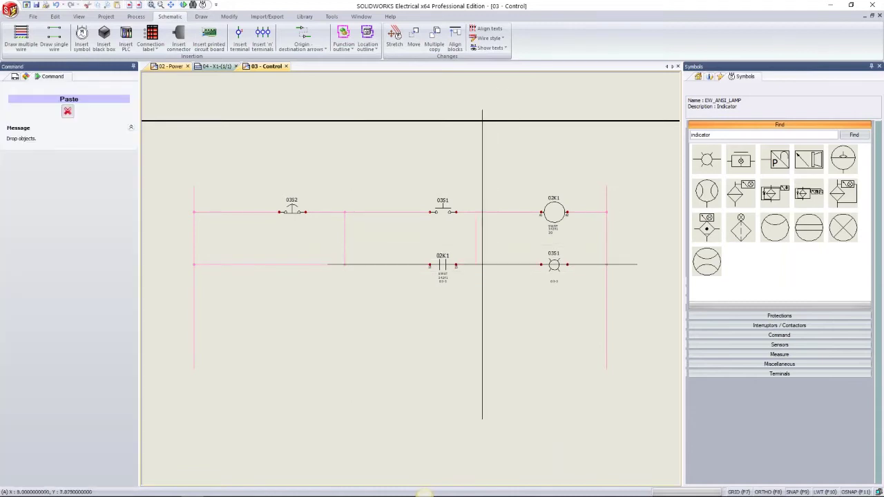
{"action": "left_click", "coordinate": [482, 265]}
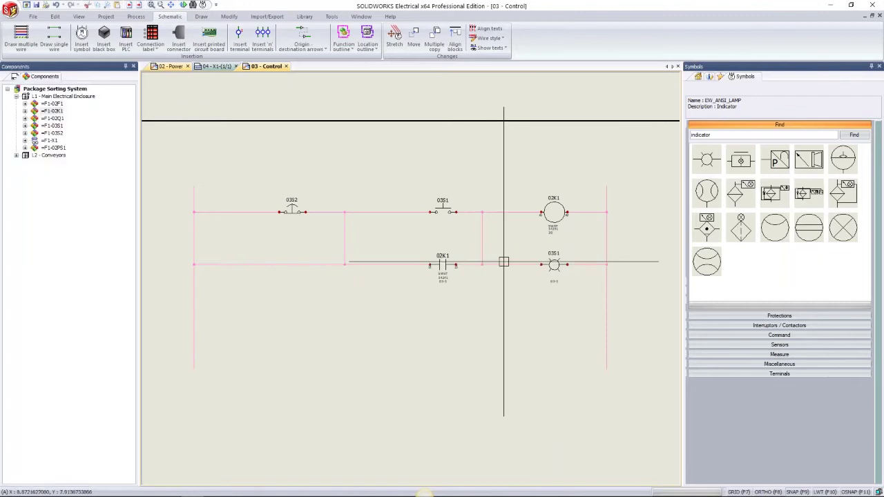
{"action": "key", "text": "ctrl+v"}
{"action": "left_click", "coordinate": [522, 265]}
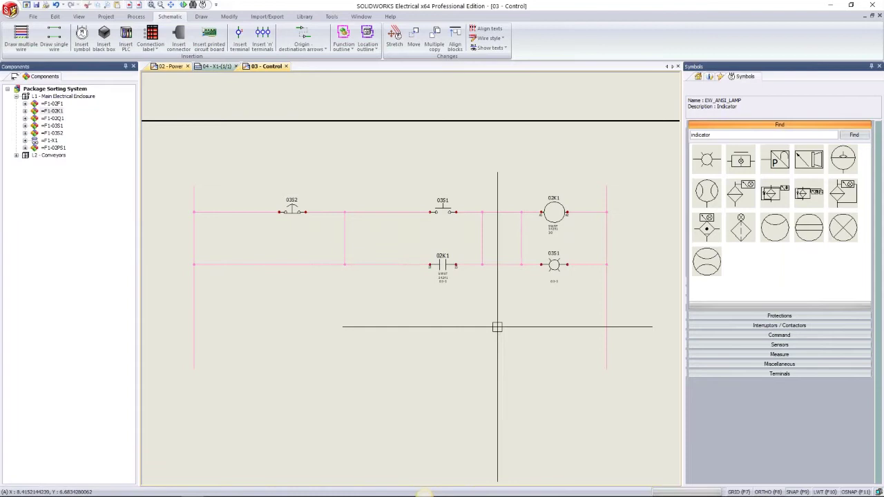
Delete the lower horizontal wire segments left of the first vertical link and between the two links before the indicator lamp
{"action": "left_click", "coordinate": [321, 265]}
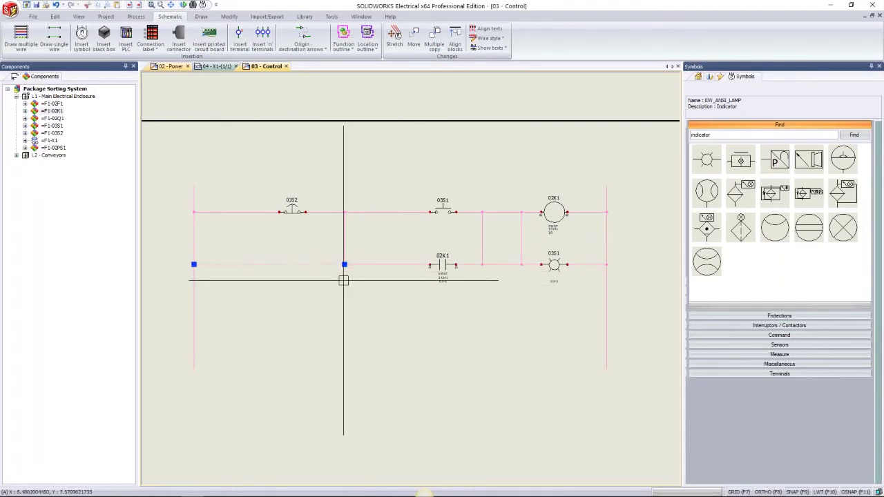
{"action": "key", "text": "Delete"}
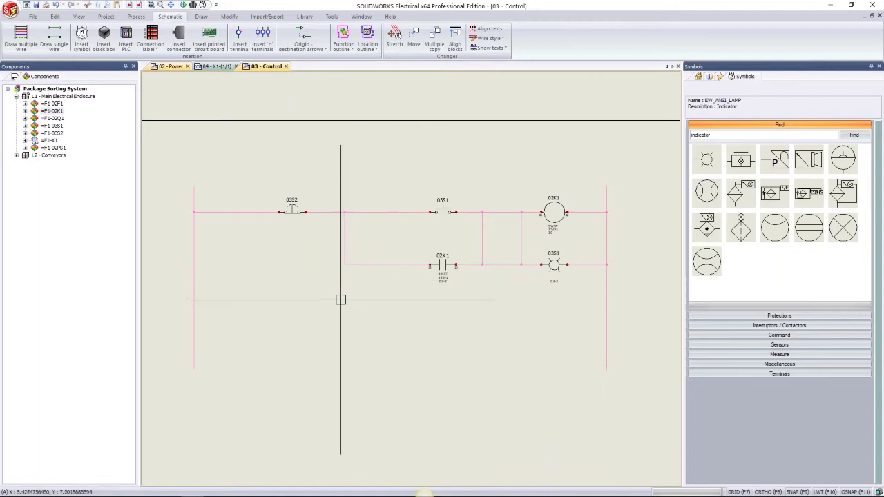
{"action": "left_click", "coordinate": [509, 264]}
{"action": "key", "text": "Delete"}
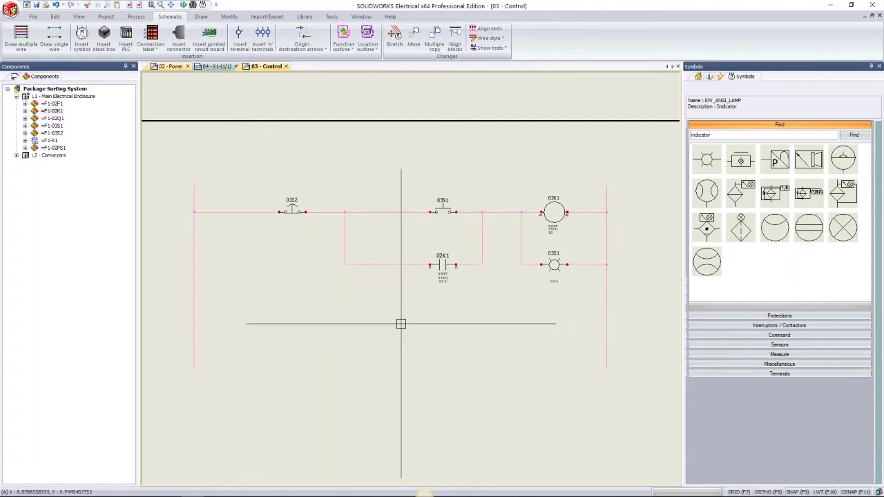
Assign the SWST manufacturer part 2124252 (NC, Momentary Open ESTOP) to the emergency button 03S2
{"action": "scroll", "coordinate": [331, 240], "scroll_direction": "up", "scroll_amount": 1}
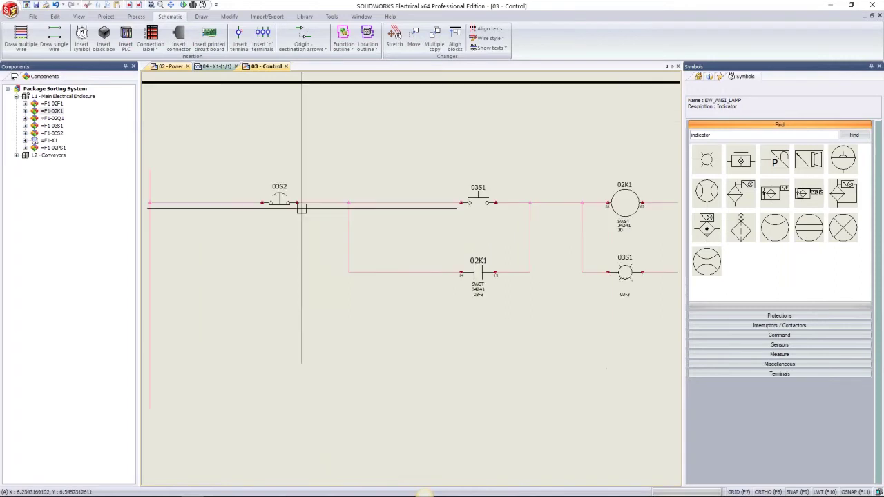
{"action": "right_click", "coordinate": [280, 188]}
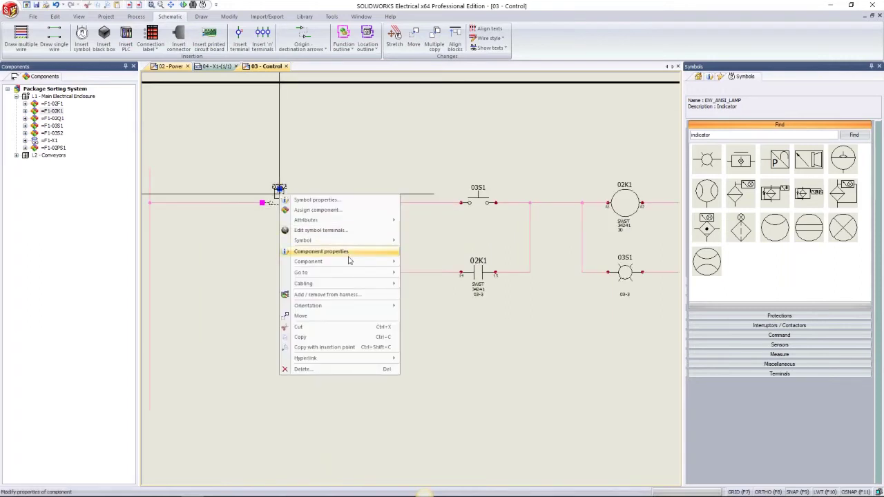
{"action": "mouse_move", "coordinate": [396, 274]}
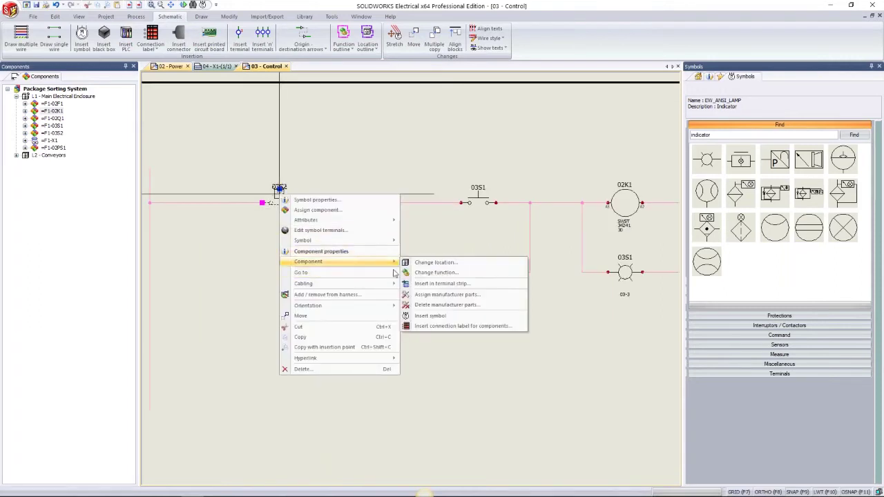
{"action": "left_click", "coordinate": [444, 295]}
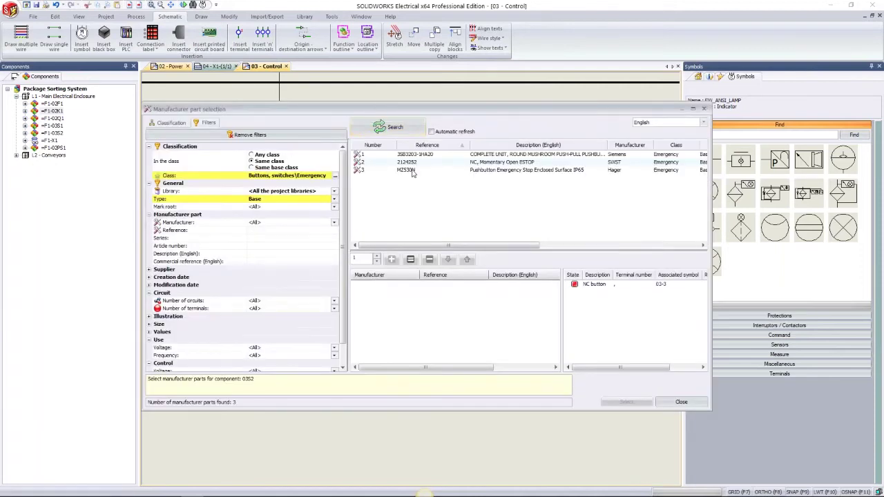
{"action": "left_click", "coordinate": [417, 163]}
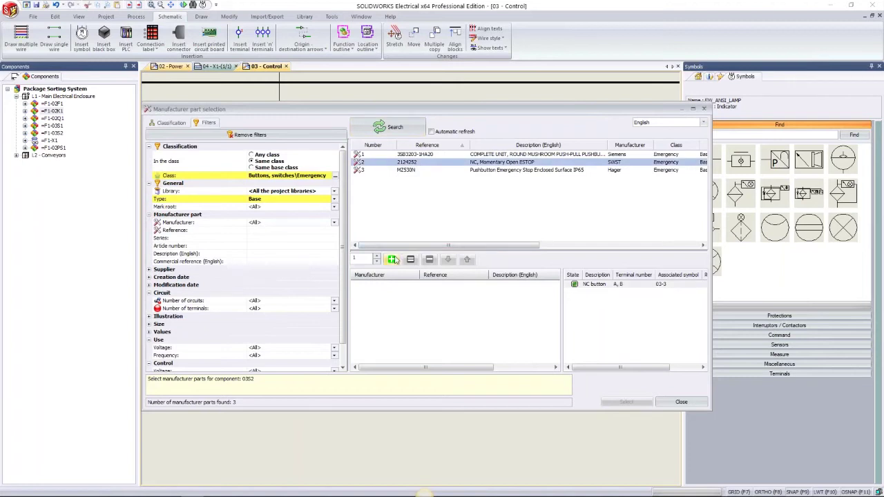
{"action": "left_click", "coordinate": [393, 260]}
{"action": "left_click", "coordinate": [298, 222]}
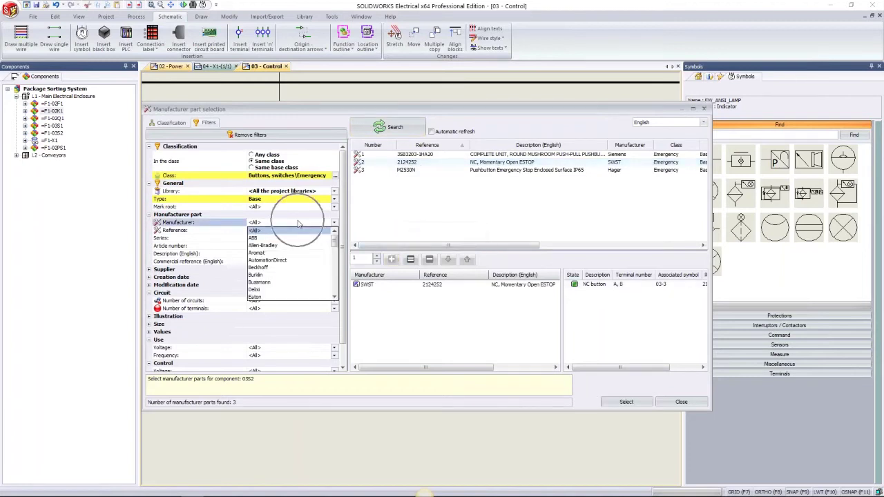
{"action": "left_click", "coordinate": [298, 222]}
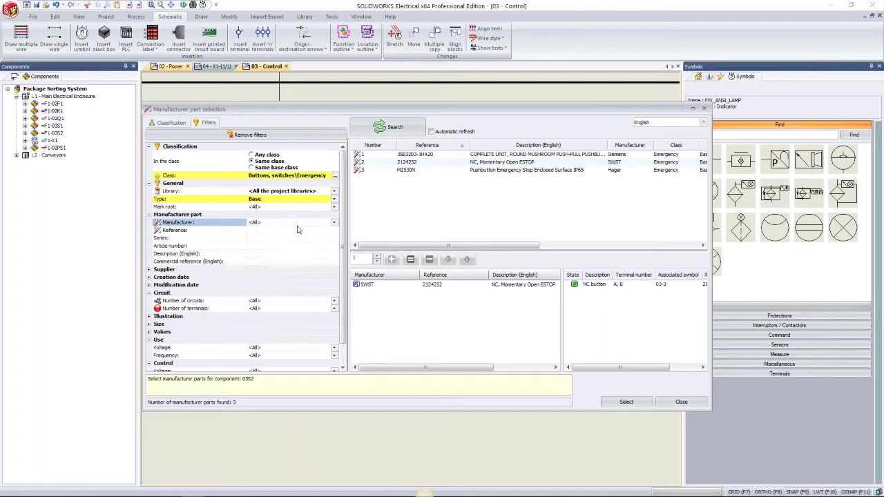
{"action": "left_click", "coordinate": [295, 231]}
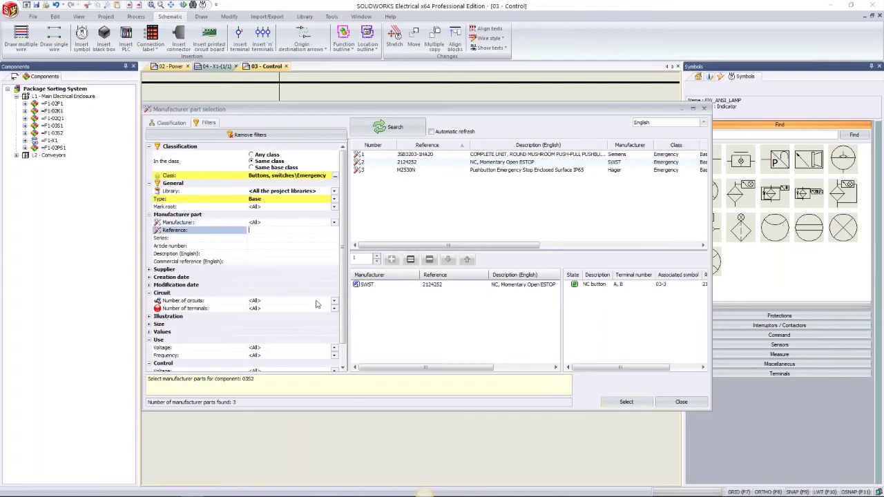
{"action": "left_click", "coordinate": [626, 403]}
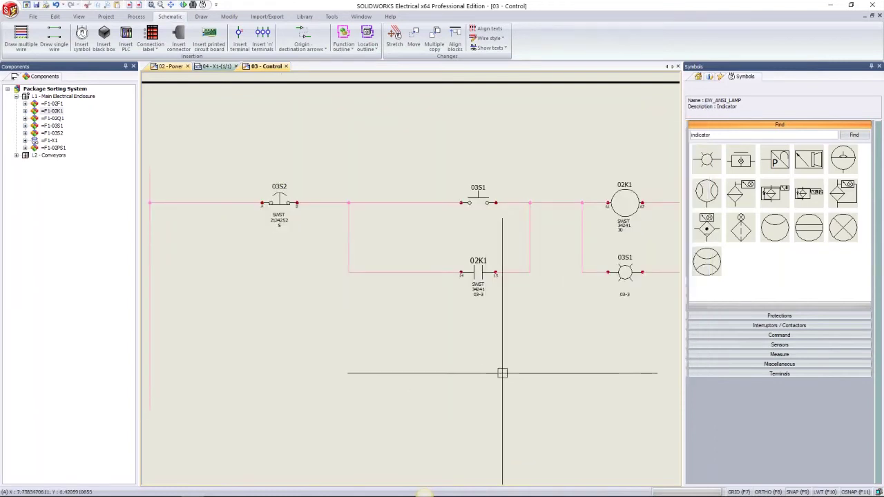
Assign the SWST illuminated NO push button part SWS23525 to component 03S1, covering both the button and the lamp
{"action": "middle_click_drag", "start_coordinate": [503, 373], "coordinate": [432, 393]}
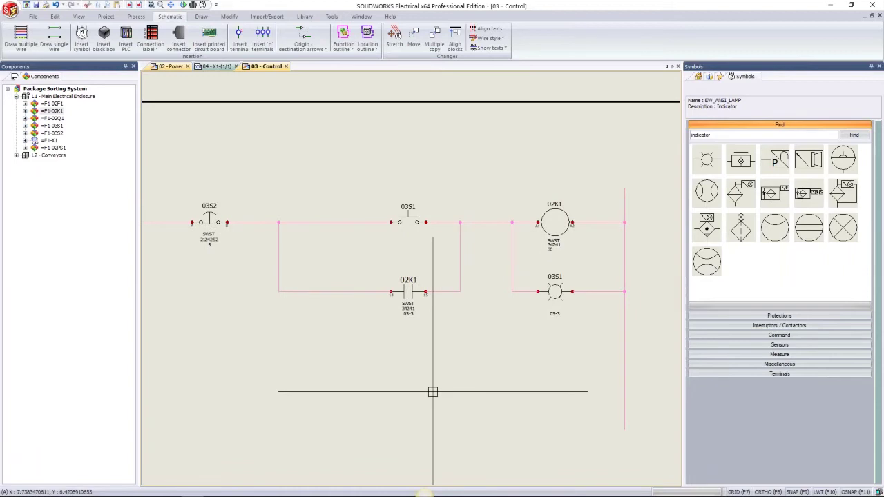
{"action": "right_click", "coordinate": [413, 213]}
{"action": "mouse_move", "coordinate": [469, 291]}
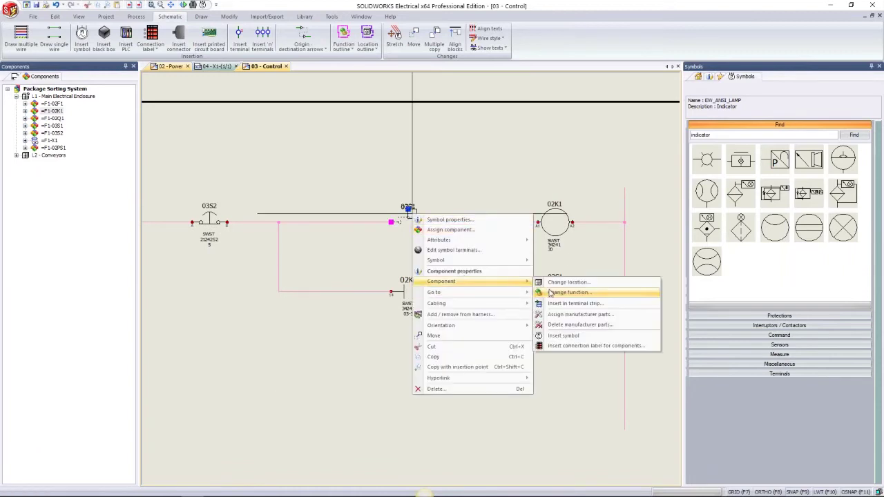
{"action": "left_click", "coordinate": [554, 316]}
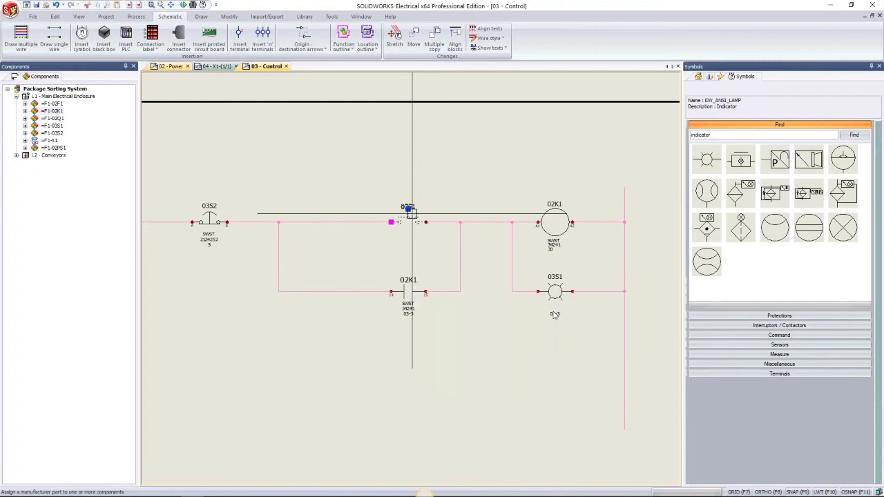
{"action": "left_click", "coordinate": [393, 129]}
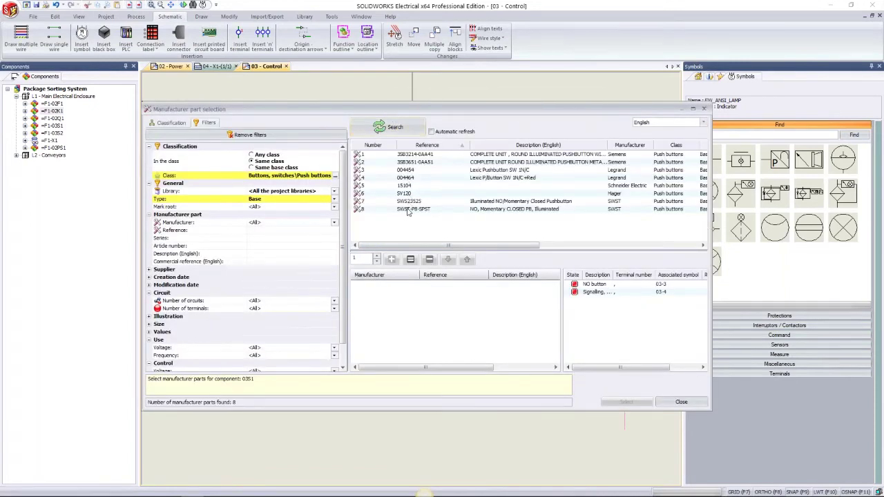
{"action": "left_click", "coordinate": [411, 202]}
{"action": "left_click", "coordinate": [392, 259]}
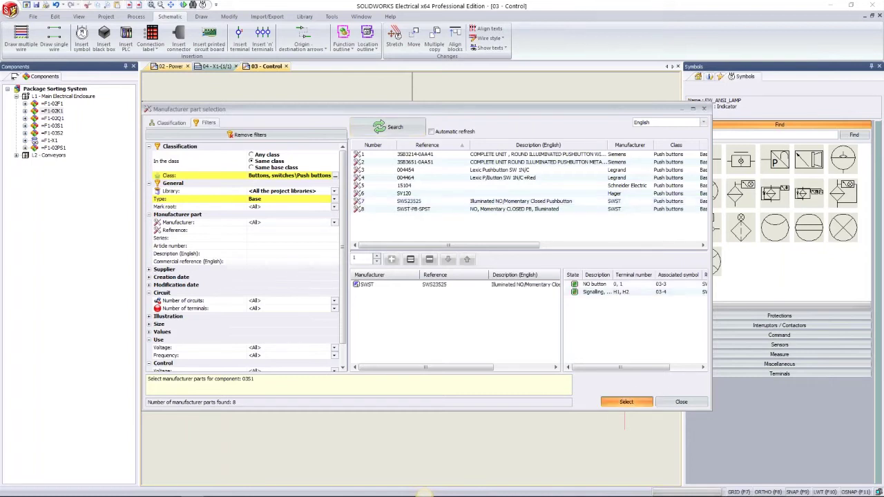
{"action": "key", "text": "Return"}
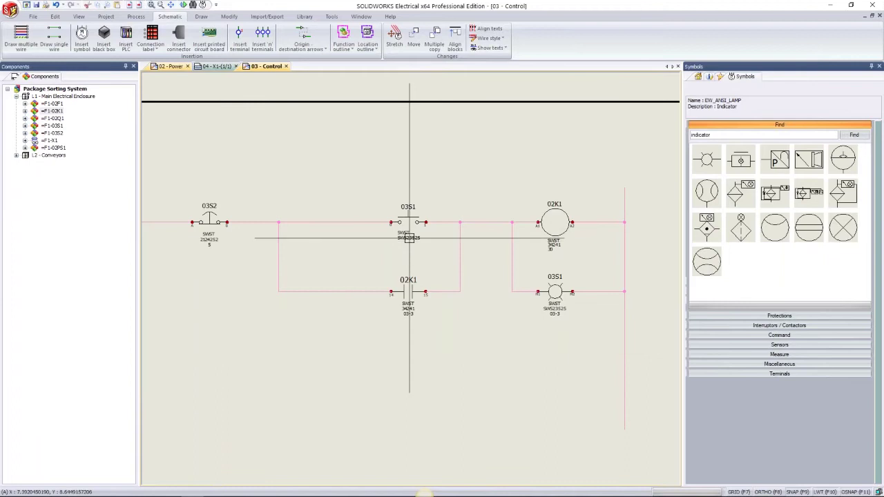
{"action": "left_click", "coordinate": [561, 312]}
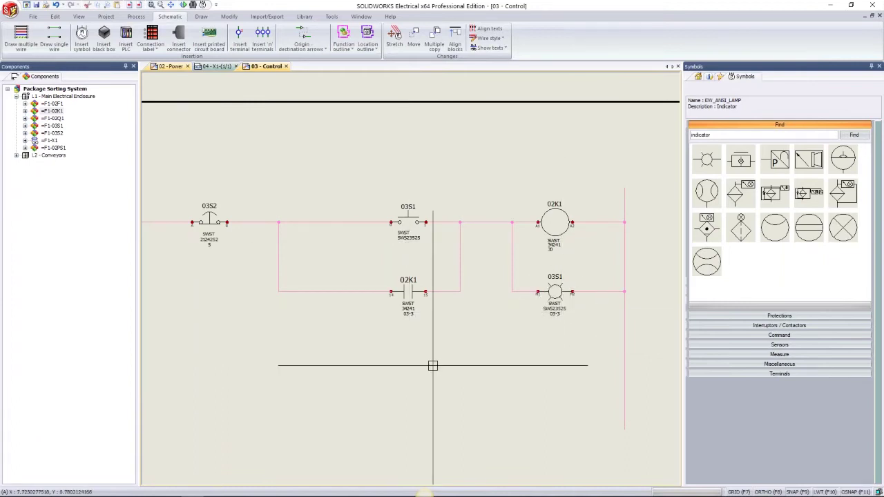
Replace the wire style right of relay coil 02K1 with the GND group's Control style, propagated to the equipotential
{"action": "middle_click_drag", "start_coordinate": [516, 352], "coordinate": [397, 358]}
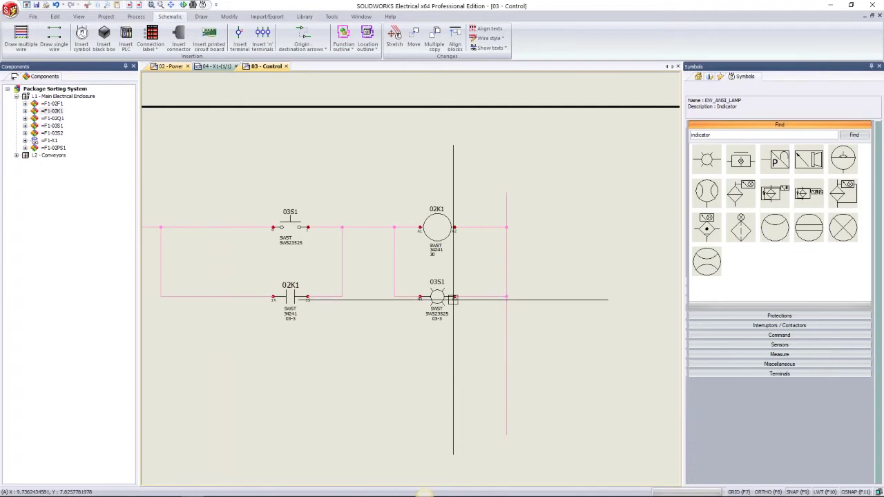
{"action": "scroll", "coordinate": [501, 266], "scroll_direction": "up", "scroll_amount": 2}
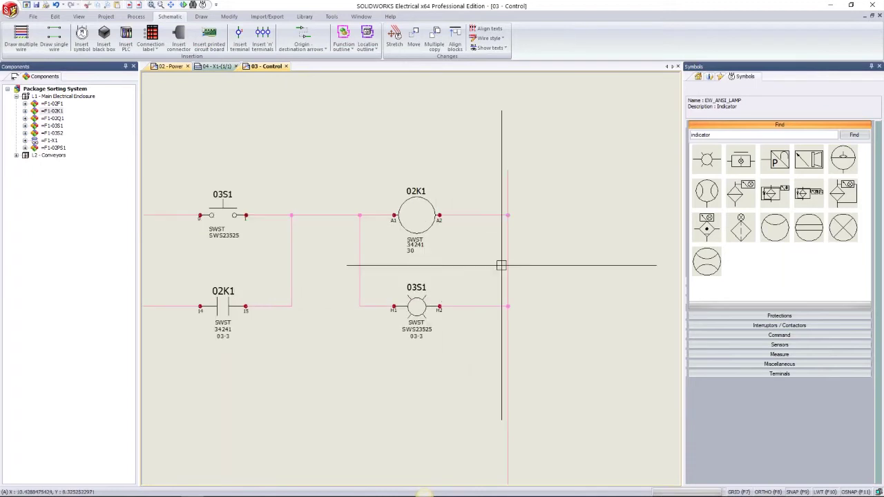
{"action": "left_click", "coordinate": [490, 216]}
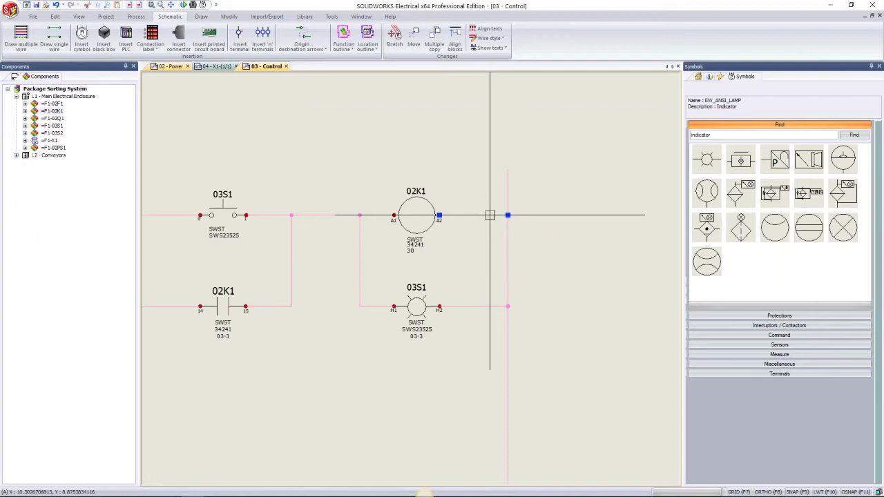
{"action": "right_click", "coordinate": [490, 216]}
{"action": "mouse_move", "coordinate": [594, 222]}
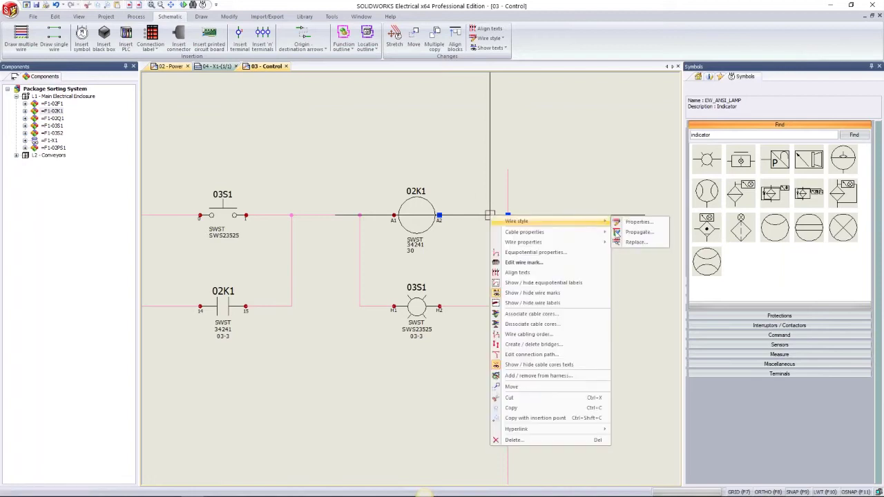
{"action": "left_click", "coordinate": [621, 243]}
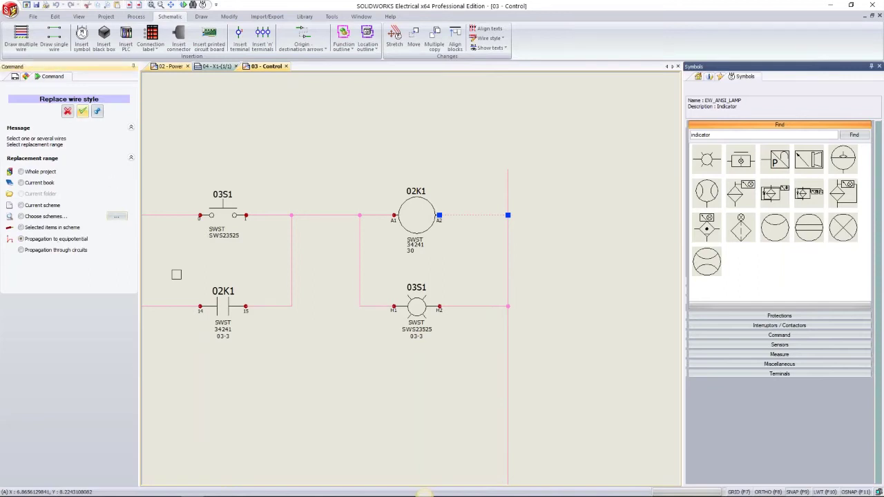
{"action": "right_click", "coordinate": [176, 274]}
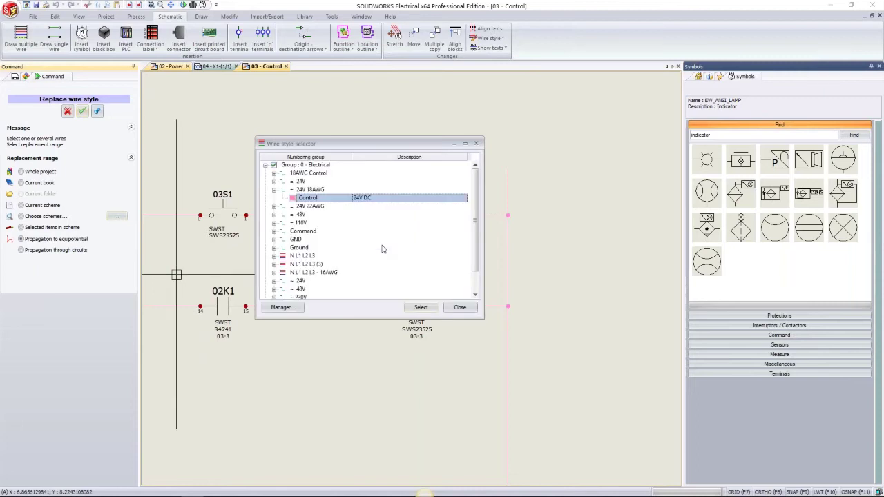
{"action": "left_click", "coordinate": [274, 239]}
{"action": "left_click", "coordinate": [304, 248]}
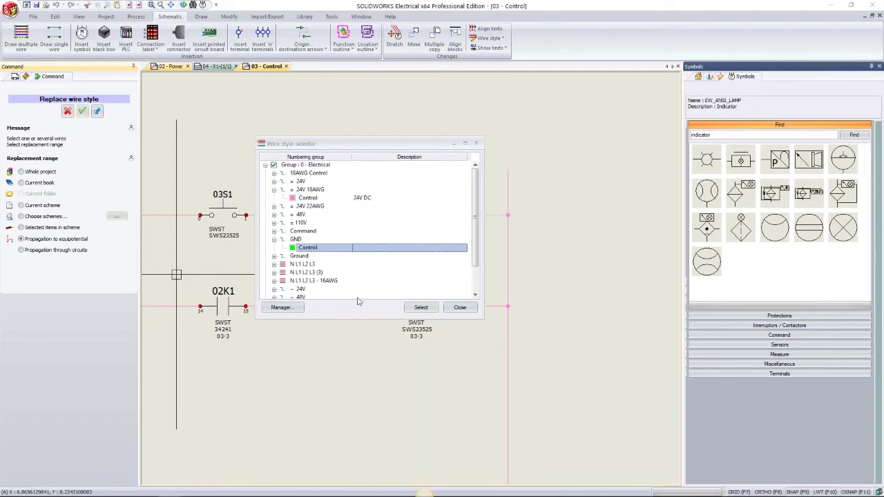
{"action": "left_click", "coordinate": [421, 308]}
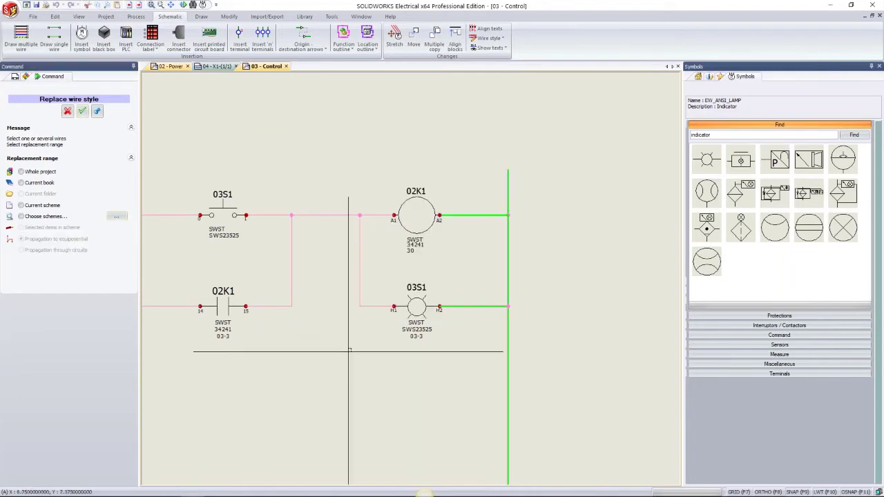
{"action": "left_click", "coordinate": [67, 113]}
Number the new wires in the Control schematic without modifying existing numbers, and inspect the resulting wire marks
{"action": "scroll", "coordinate": [387, 139], "scroll_direction": "down", "scroll_amount": 3}
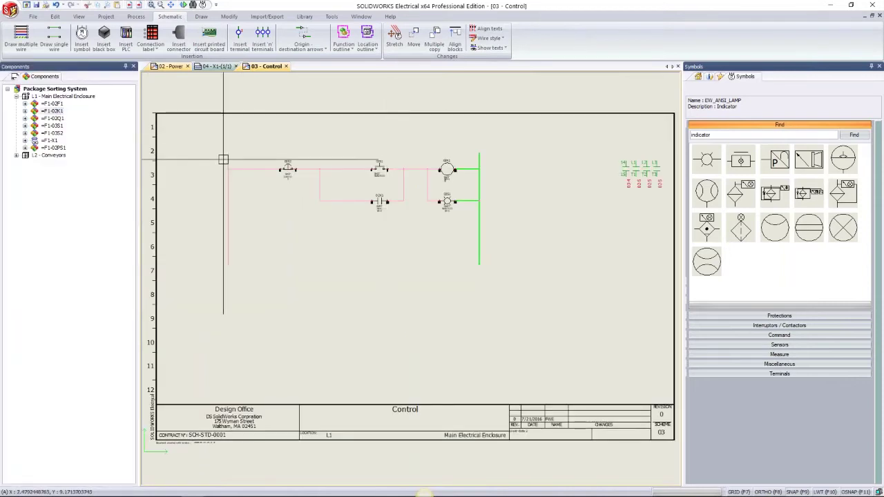
{"action": "middle_click_drag", "start_coordinate": [290, 243], "coordinate": [339, 263]}
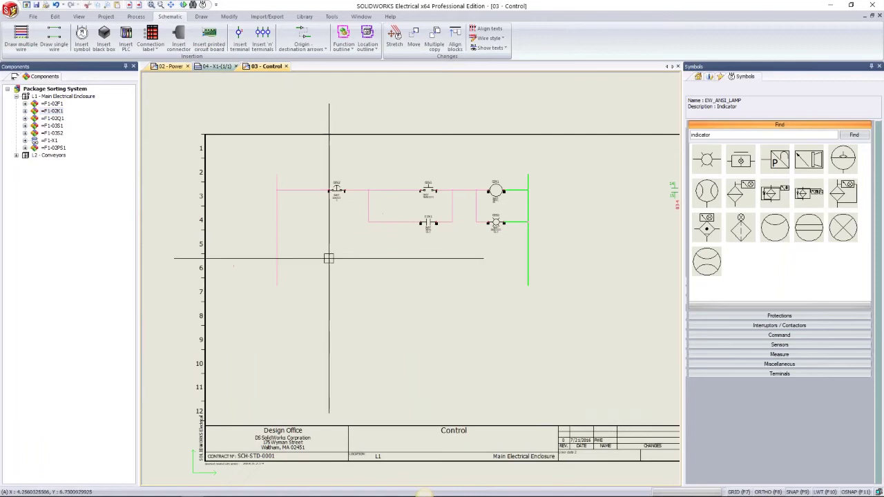
{"action": "scroll", "coordinate": [326, 249], "scroll_direction": "down", "scroll_amount": 1}
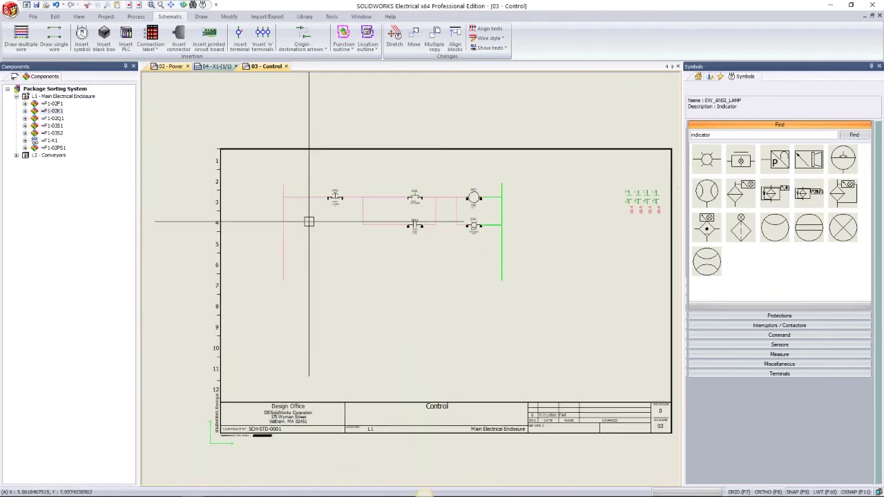
{"action": "left_click", "coordinate": [136, 16]}
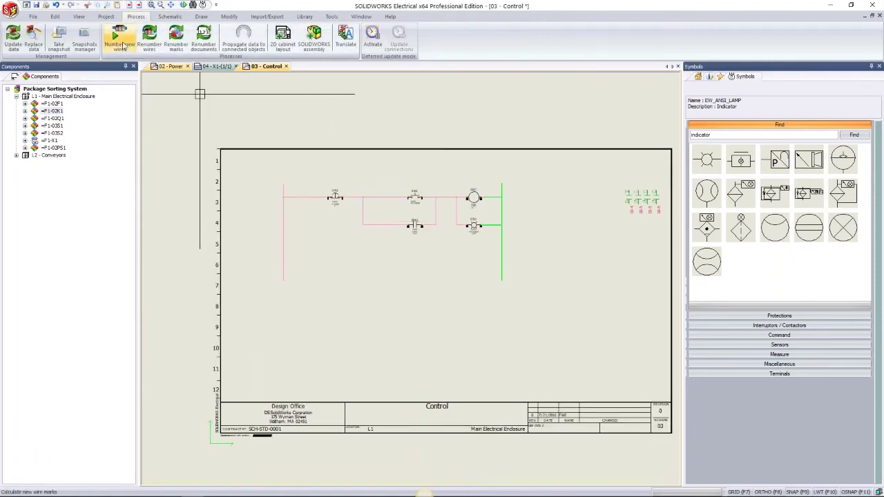
{"action": "left_click", "coordinate": [121, 43]}
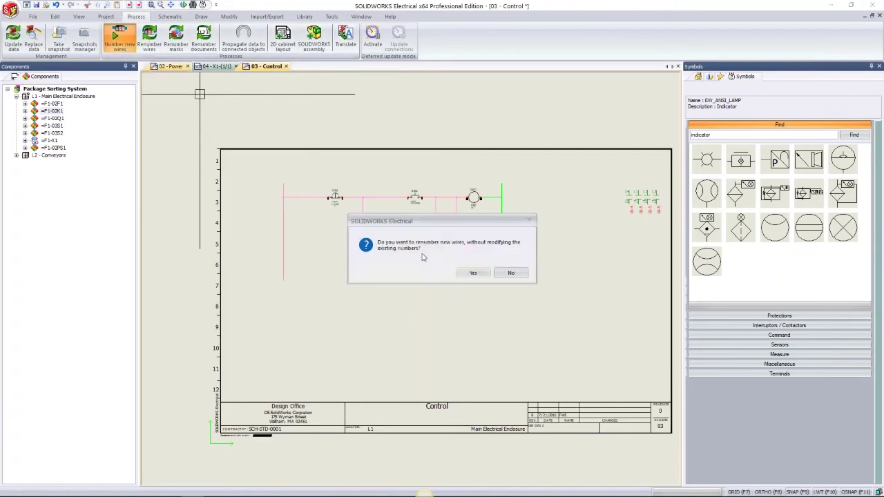
{"action": "left_click", "coordinate": [469, 273]}
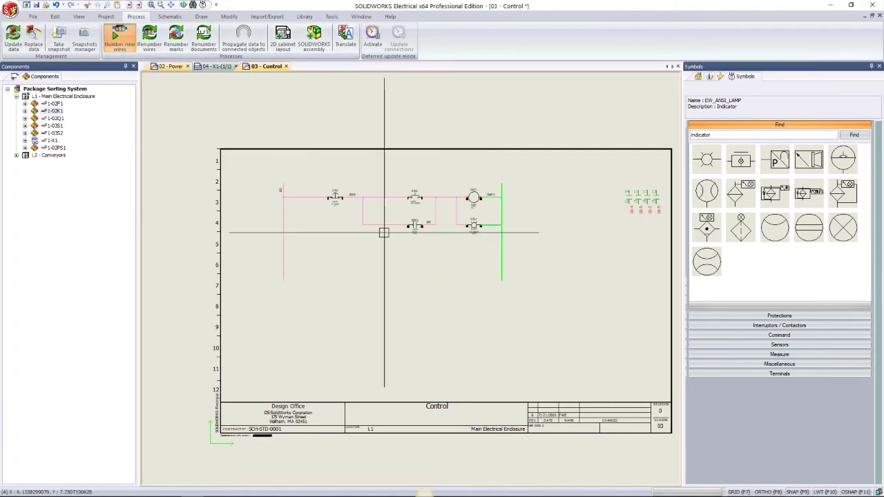
{"action": "scroll", "coordinate": [384, 232], "scroll_direction": "up", "scroll_amount": 2}
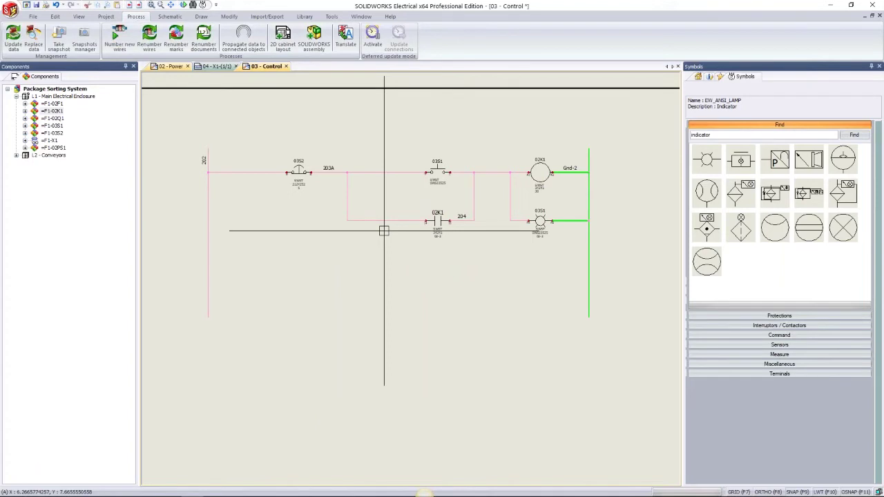
{"action": "scroll", "coordinate": [384, 230], "scroll_direction": "down", "scroll_amount": 2}
{"action": "scroll", "coordinate": [397, 241], "scroll_direction": "down", "scroll_amount": 1}
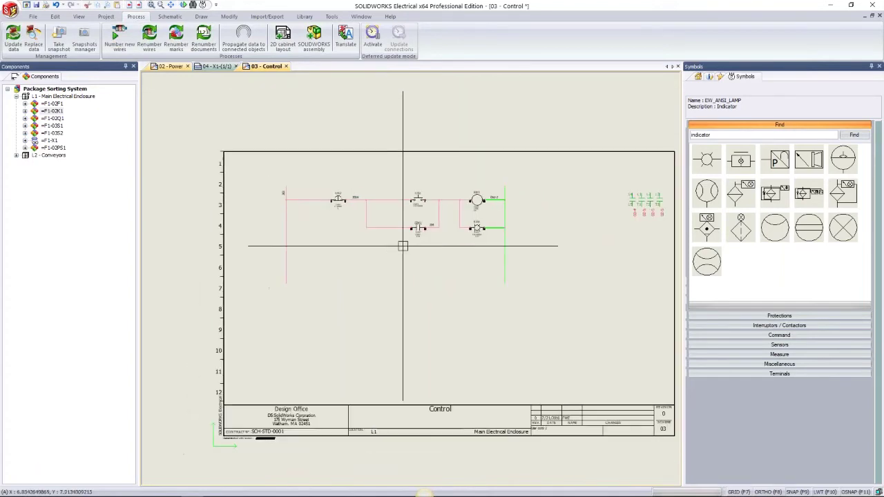
Move the cross-reference contacts of relay 02K1 next to the ground wire, level with its coil in the Control schematic
{"action": "left_click", "coordinate": [630, 200]}
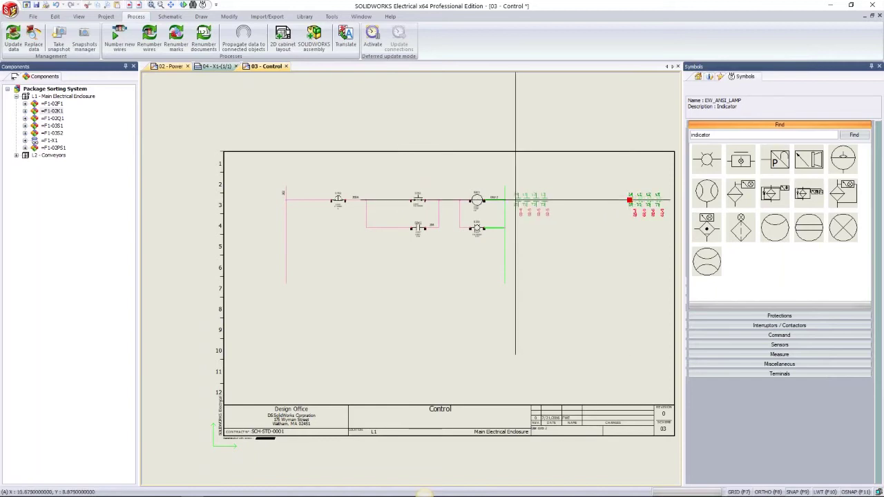
{"action": "scroll", "coordinate": [515, 200], "scroll_direction": "up", "scroll_amount": 3}
{"action": "scroll", "coordinate": [529, 231], "scroll_direction": "up", "scroll_amount": 2}
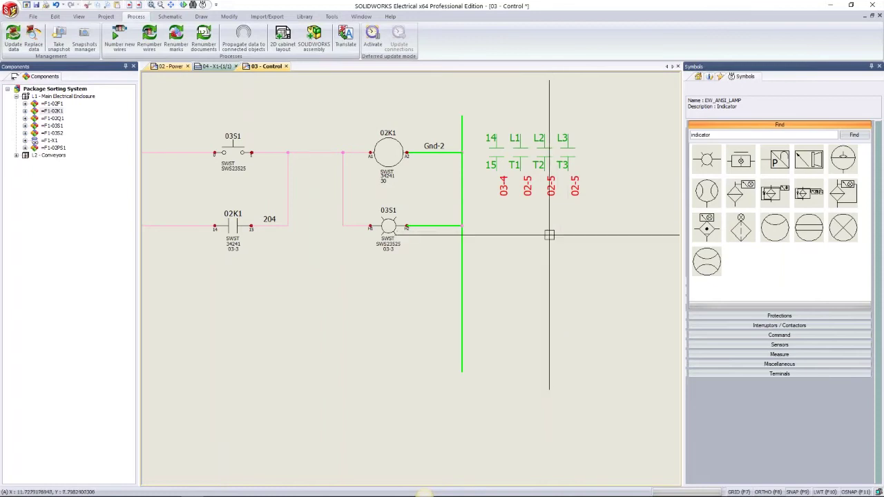
{"action": "middle_click", "coordinate": [514, 210]}
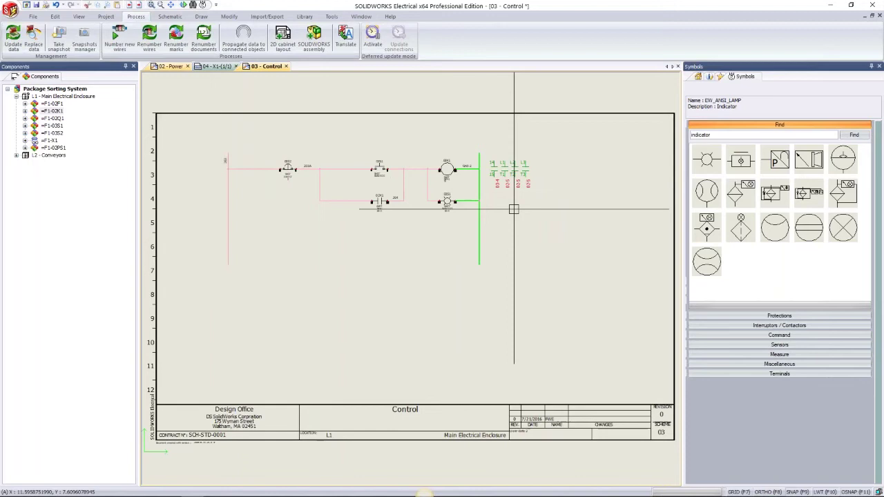
Close the X1 terminal strip drawing, check the Power schematic, and return to the Control schematic
{"action": "left_click", "coordinate": [215, 67]}
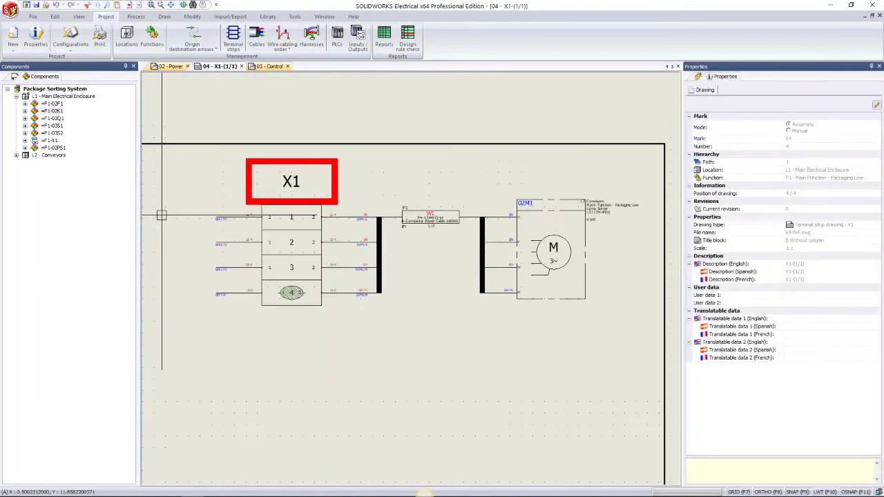
{"action": "left_click", "coordinate": [171, 67]}
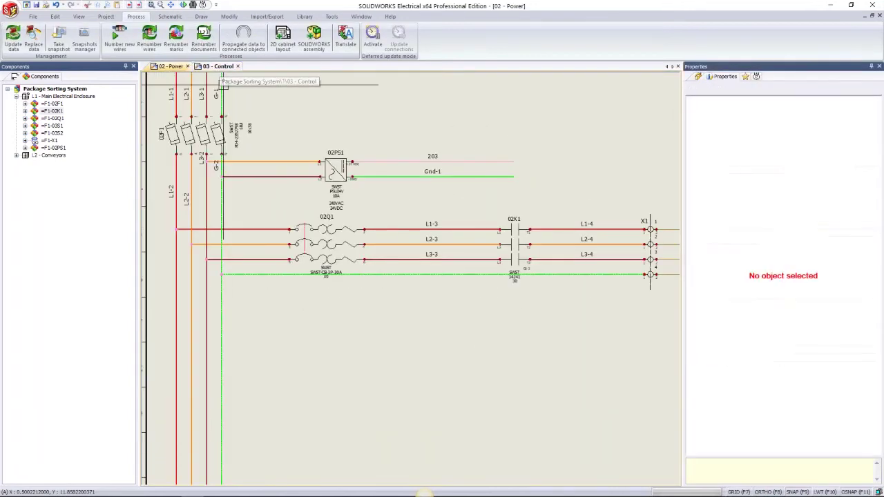
{"action": "left_click", "coordinate": [219, 67]}
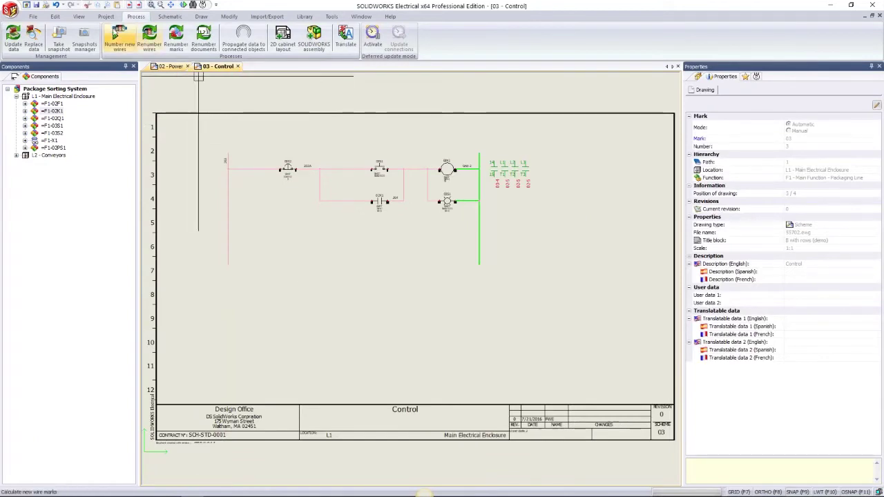
In the Origin - destination manager, link the free end of Power wire 203 to the upper end of Control wire 202 by single insertion
{"action": "left_click", "coordinate": [109, 18]}
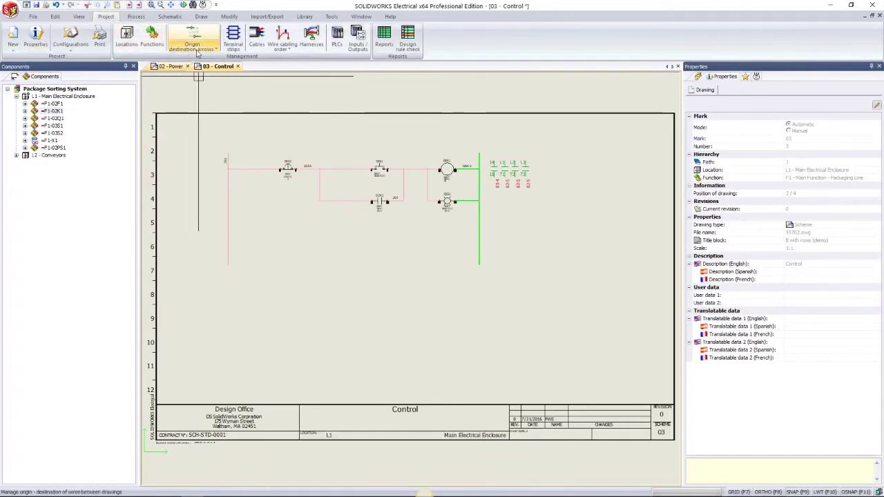
{"action": "left_click", "coordinate": [202, 44]}
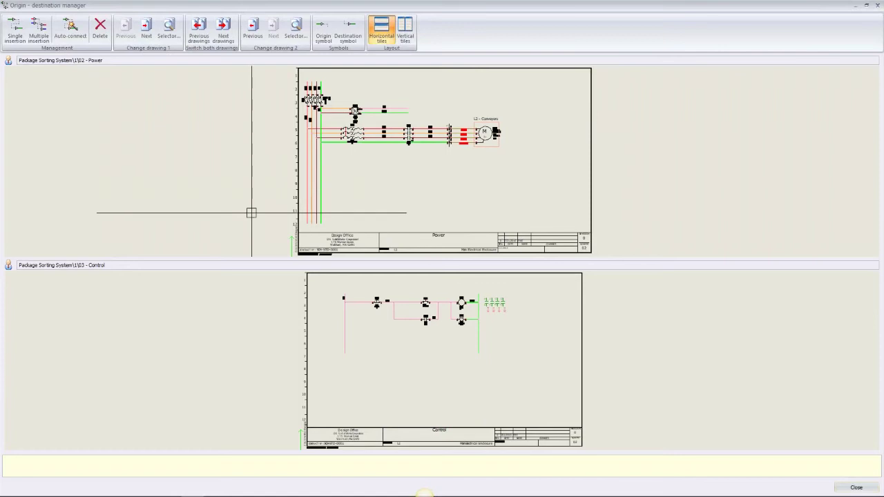
{"action": "left_click", "coordinate": [15, 33]}
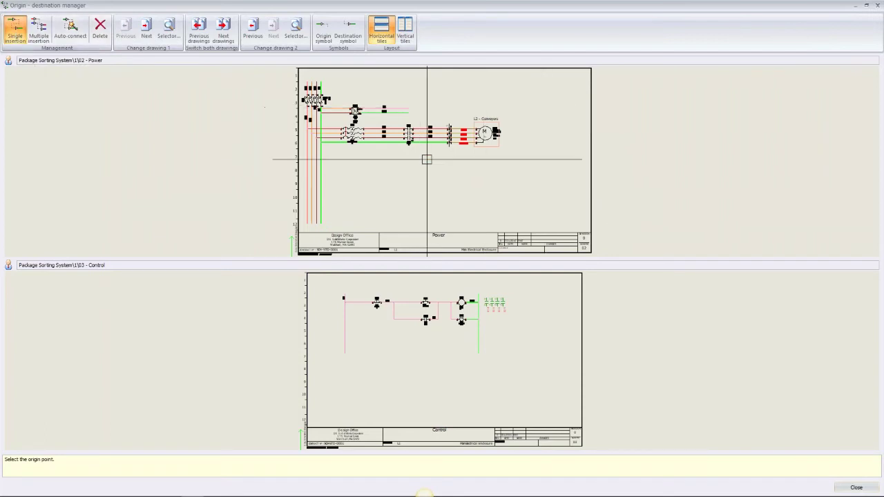
{"action": "scroll", "coordinate": [408, 100], "scroll_direction": "up", "scroll_amount": 3}
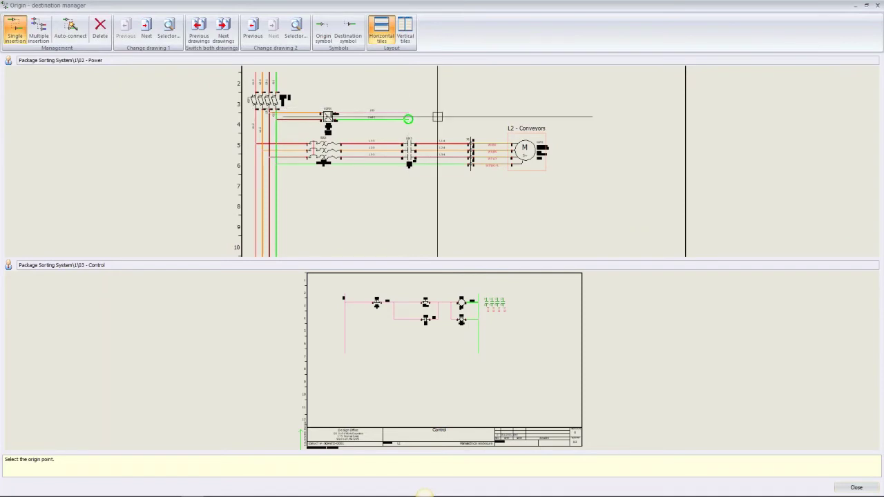
{"action": "scroll", "coordinate": [403, 118], "scroll_direction": "up", "scroll_amount": 3}
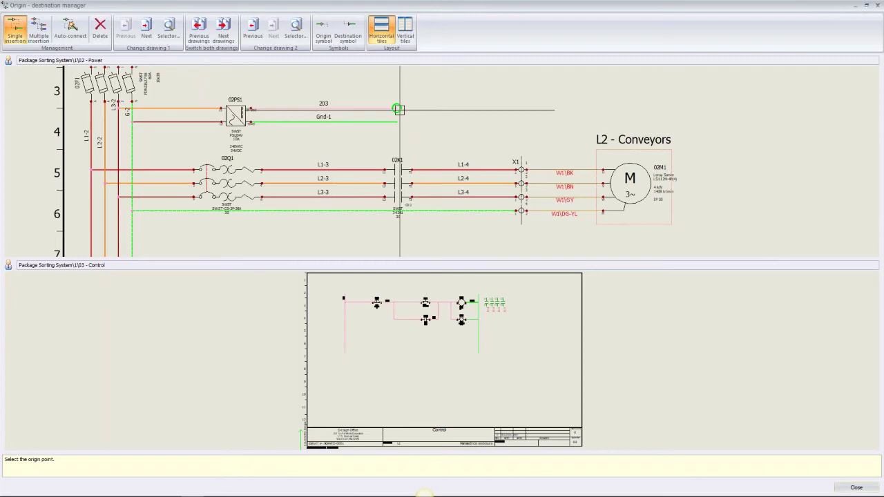
{"action": "left_click", "coordinate": [397, 108]}
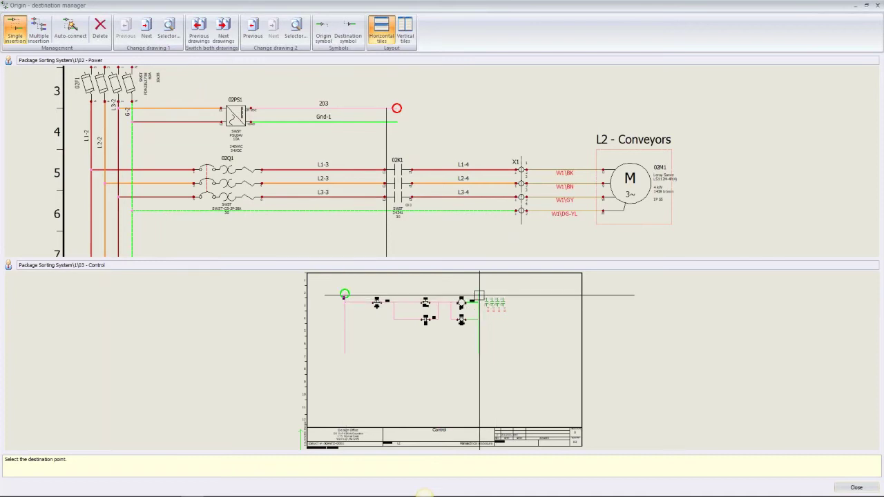
{"action": "scroll", "coordinate": [479, 296], "scroll_direction": "up", "scroll_amount": 4}
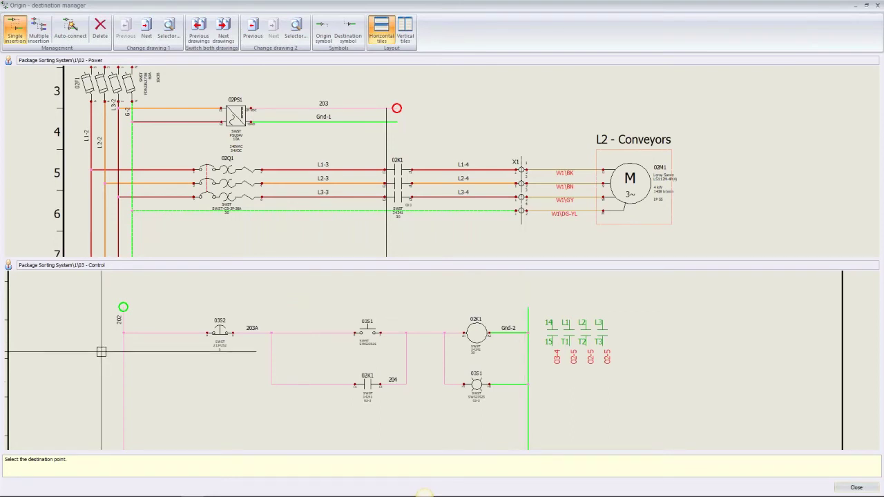
{"action": "left_click", "coordinate": [118, 315]}
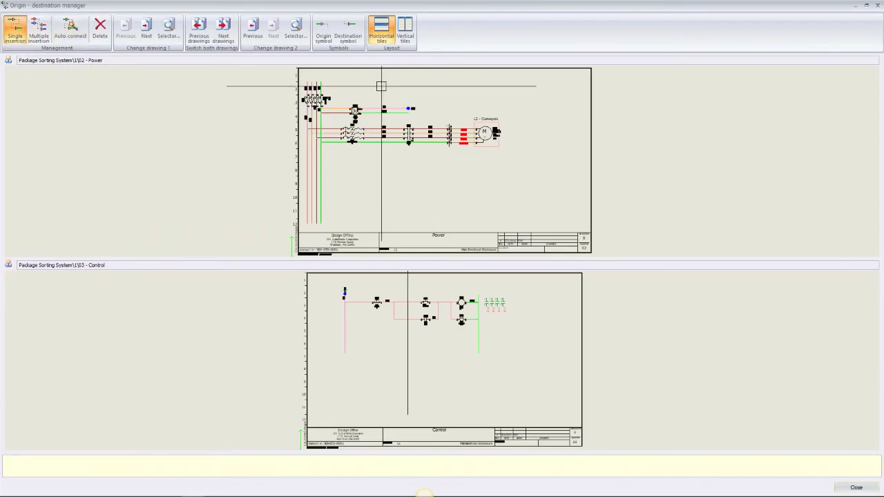
Link the end of Power wire Gnd-1 to the upper end of the Control schematic's ground wire, and close the manager
{"action": "left_click", "coordinate": [409, 113]}
{"action": "left_click", "coordinate": [478, 292]}
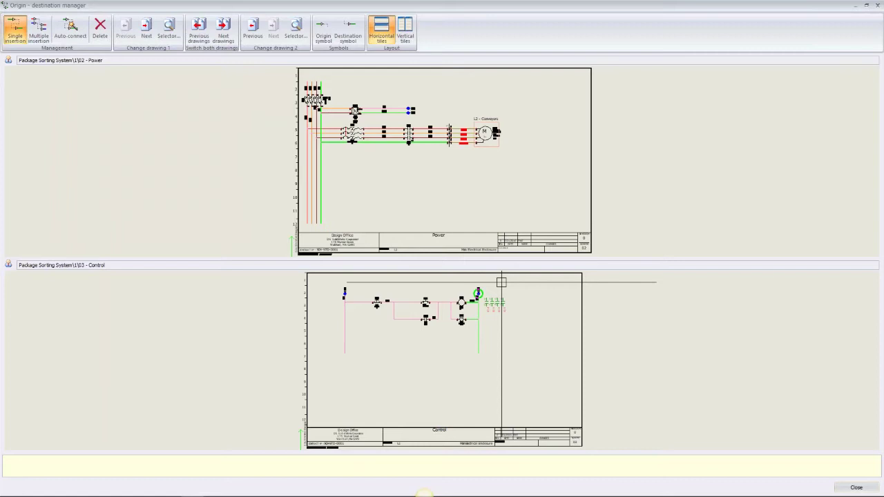
{"action": "left_click", "coordinate": [855, 487]}
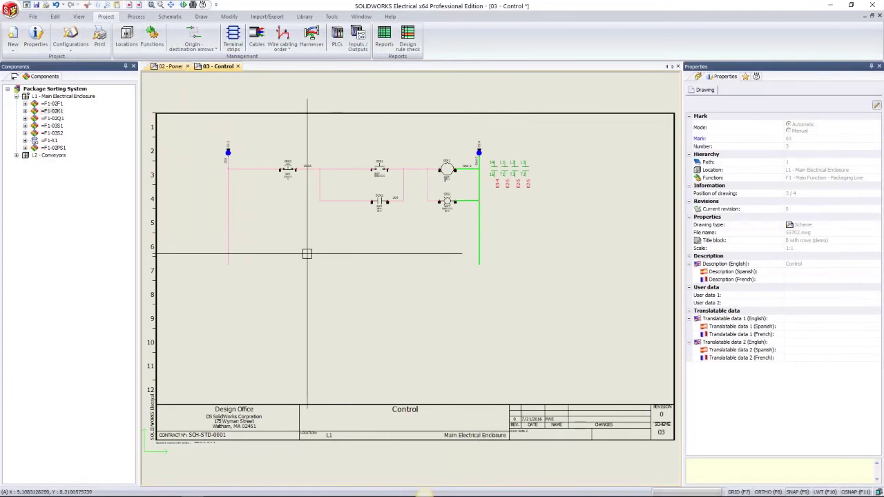
Solve the equipotential conflict on the Control wire below the 02-3 destination arrow by choosing equipotential 203
{"action": "scroll", "coordinate": [256, 207], "scroll_direction": "up", "scroll_amount": 2}
{"action": "scroll", "coordinate": [324, 195], "scroll_direction": "up", "scroll_amount": 1}
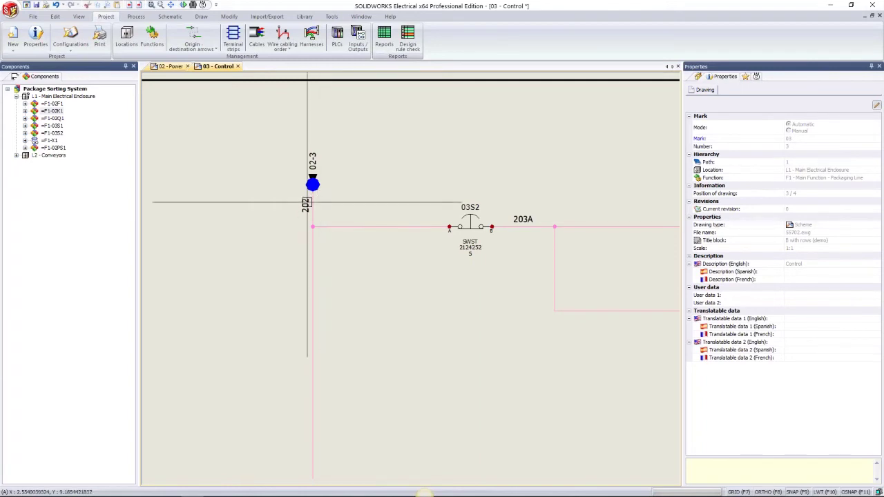
{"action": "scroll", "coordinate": [306, 202], "scroll_direction": "up", "scroll_amount": 2}
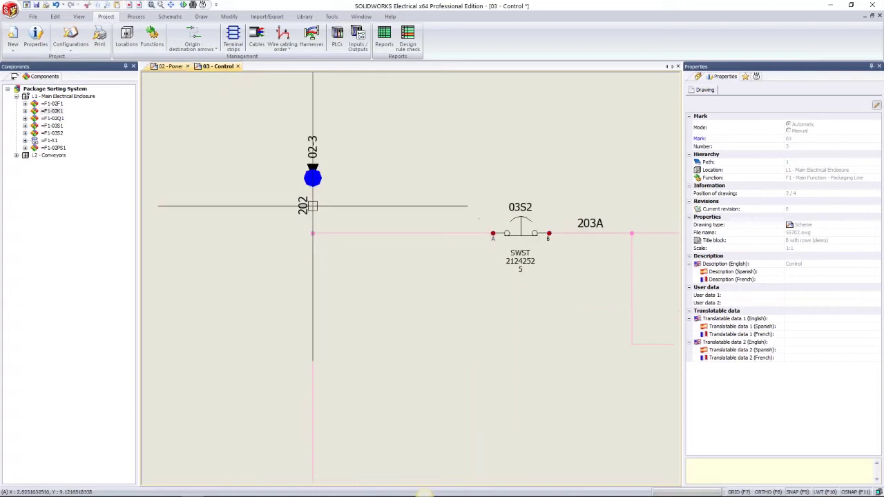
{"action": "middle_click_drag", "start_coordinate": [308, 191], "coordinate": [350, 196]}
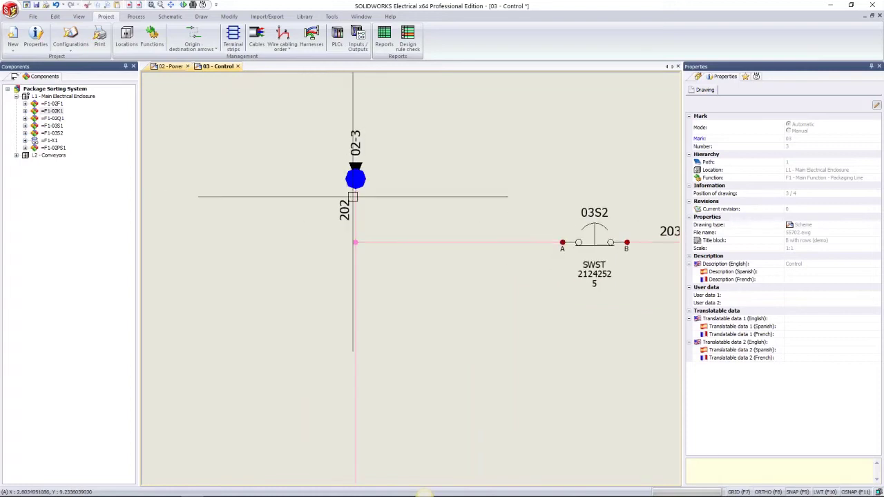
{"action": "left_click", "coordinate": [355, 243]}
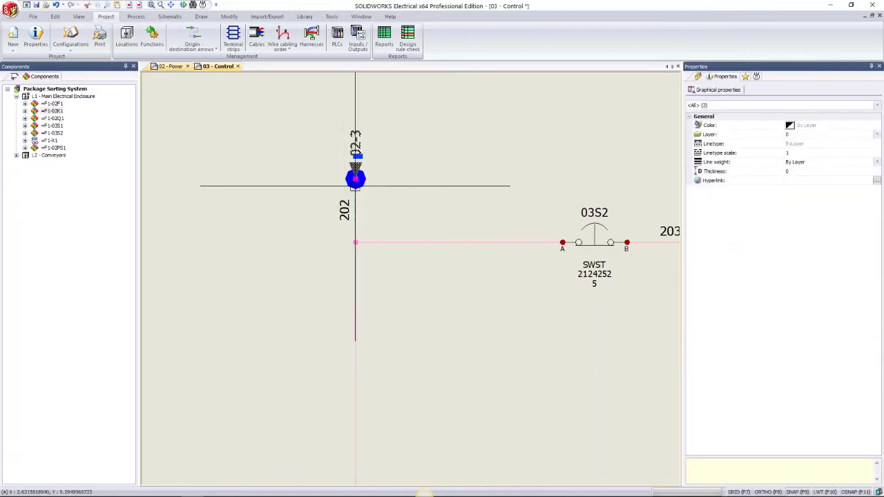
{"action": "right_click", "coordinate": [355, 185]}
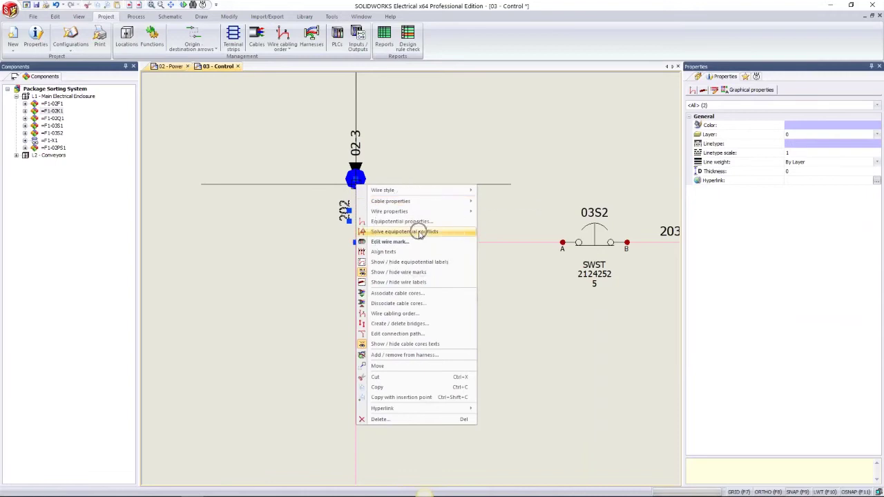
{"action": "left_click", "coordinate": [420, 233]}
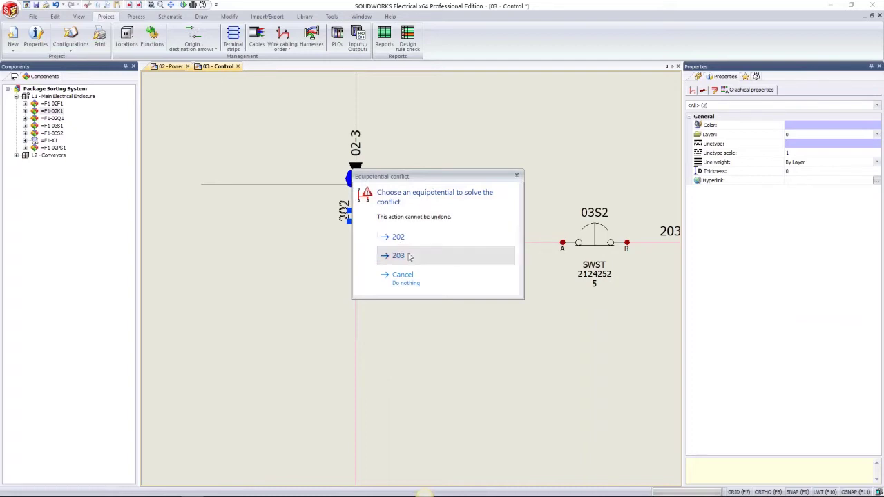
{"action": "left_click", "coordinate": [407, 257]}
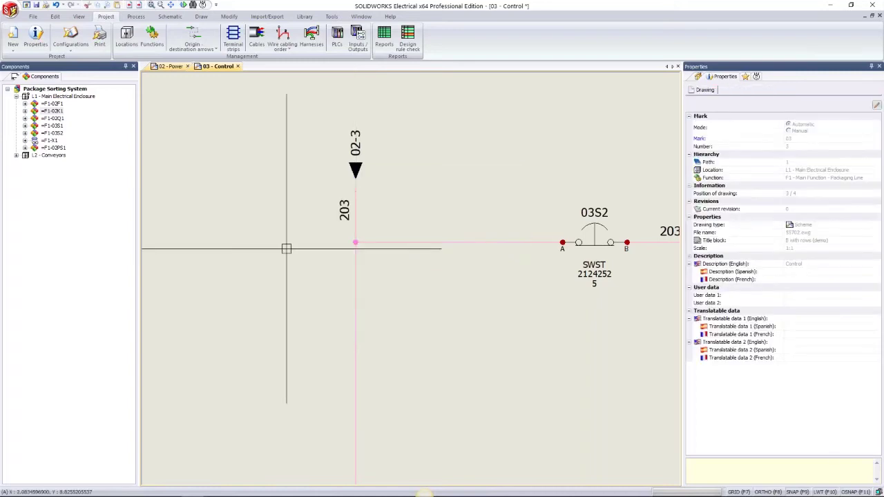
Solve the equipotential conflict on the ground wire below the 02-4 destination arrow by choosing equipotential Gnd-1
{"action": "scroll", "coordinate": [289, 249], "scroll_direction": "down", "scroll_amount": 5}
{"action": "scroll", "coordinate": [487, 186], "scroll_direction": "up", "scroll_amount": 4}
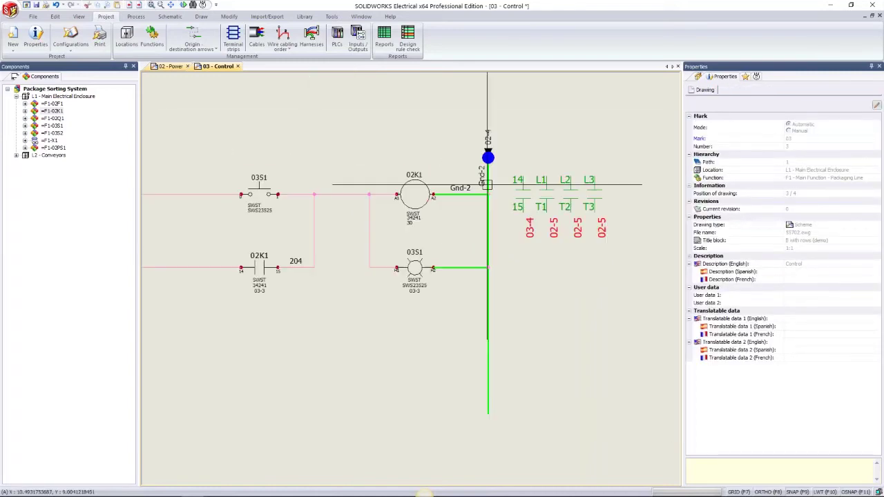
{"action": "scroll", "coordinate": [487, 185], "scroll_direction": "up", "scroll_amount": 3}
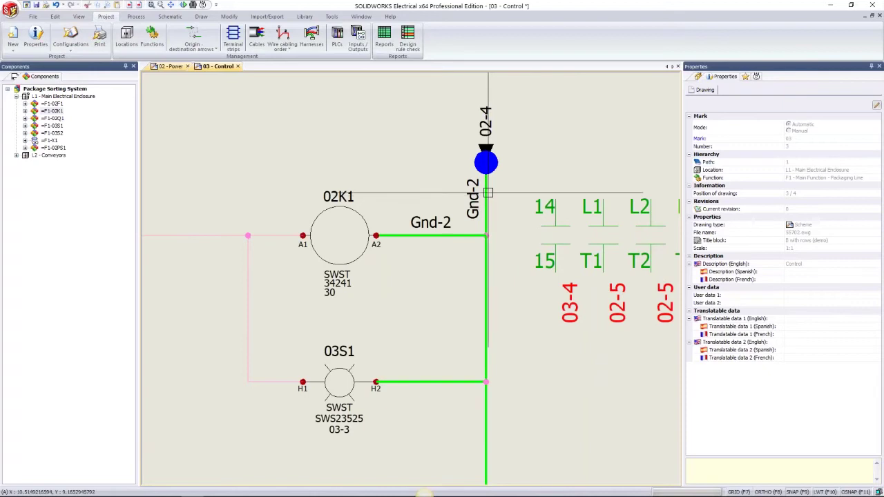
{"action": "right_click", "coordinate": [487, 159]}
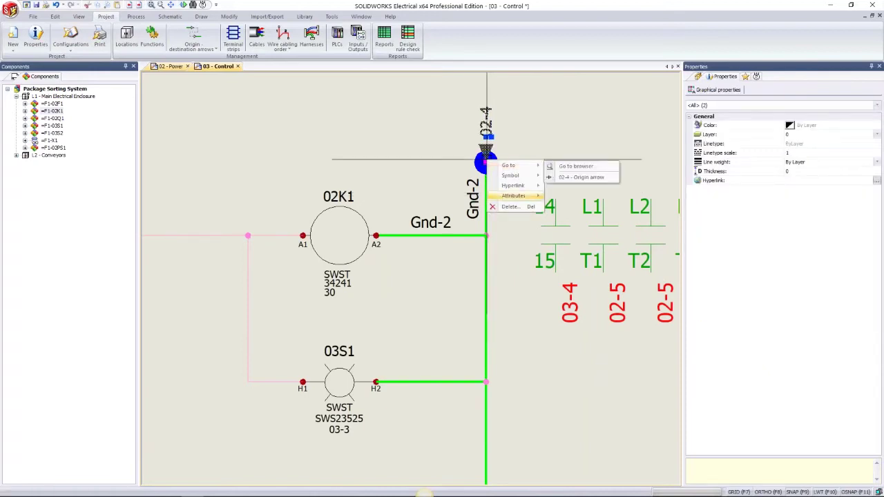
{"action": "key", "text": "Escape"}
{"action": "key", "text": "Escape"}
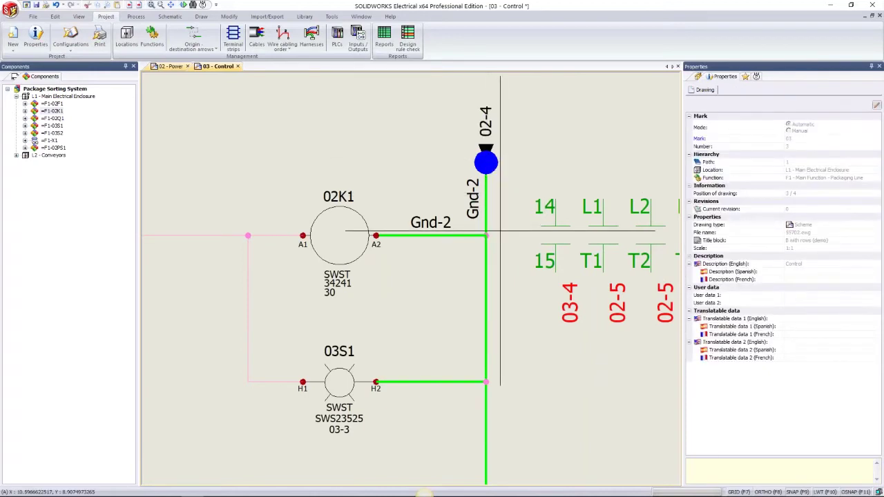
{"action": "right_click", "coordinate": [486, 212]}
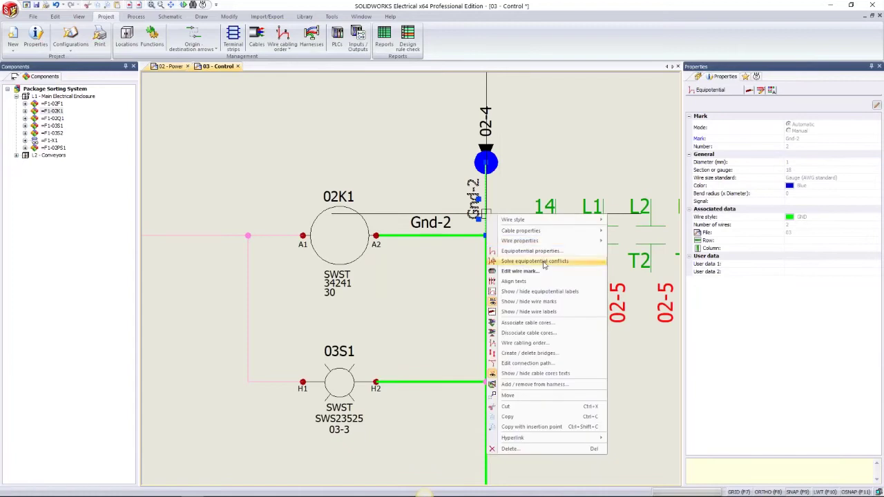
{"action": "left_click", "coordinate": [545, 262]}
{"action": "left_click_drag", "start_coordinate": [427, 182], "coordinate": [375, 222]}
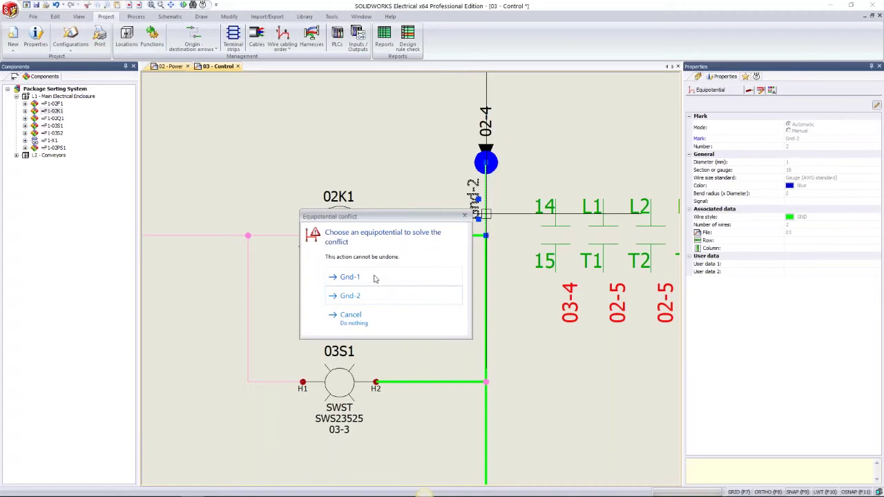
{"action": "left_click", "coordinate": [375, 278]}
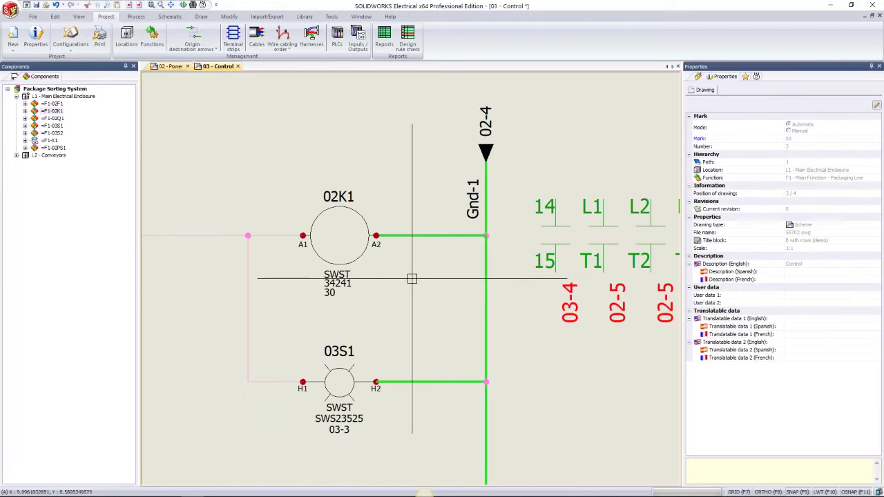
Switch to the PowerPoint slide show to review the slide on faster schematic creation
{"action": "mouse_move", "coordinate": [396, 494]}
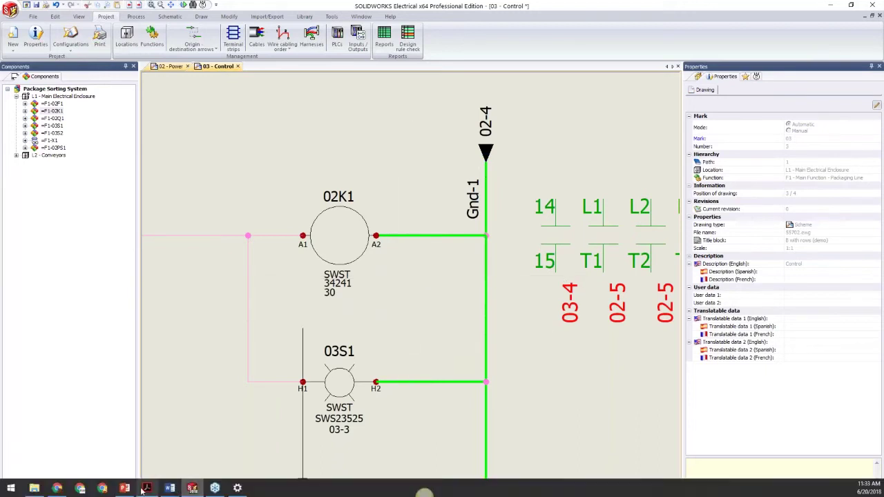
{"action": "mouse_move", "coordinate": [131, 487]}
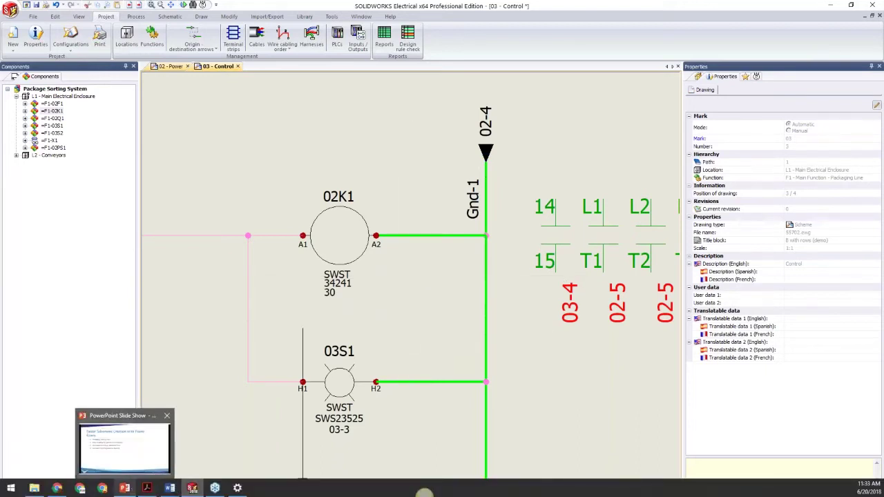
{"action": "left_click", "coordinate": [124, 448]}
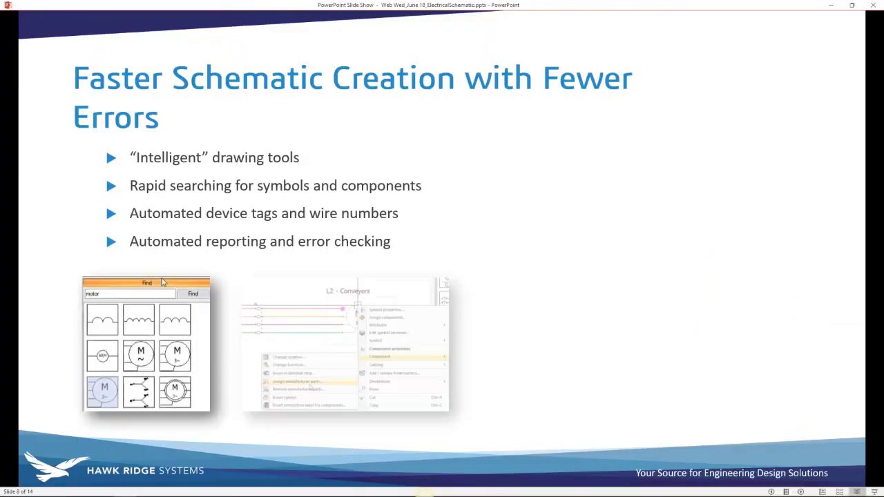
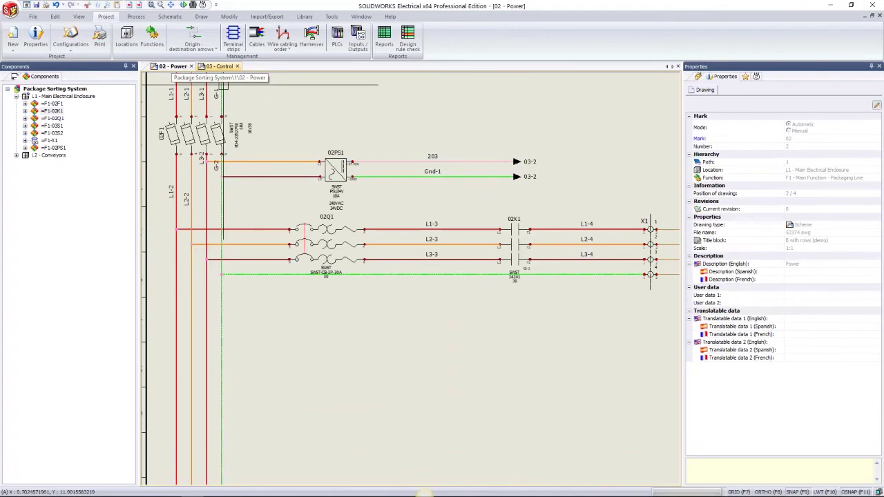
Review the Power schematic's circuit from the fuses to the conveyor motor
{"action": "scroll", "coordinate": [343, 348], "scroll_direction": "down", "scroll_amount": 1}
{"action": "middle_click_drag", "start_coordinate": [342, 349], "coordinate": [292, 330]}
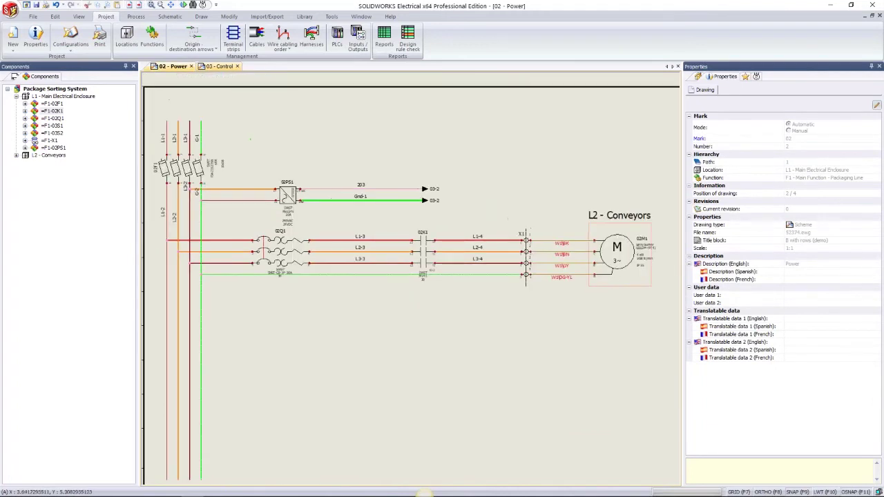
Copy the conveyor motor's circuit from the supply lines to the motor and paste the copy directly below the original
{"action": "scroll", "coordinate": [293, 329], "scroll_direction": "down", "scroll_amount": 1}
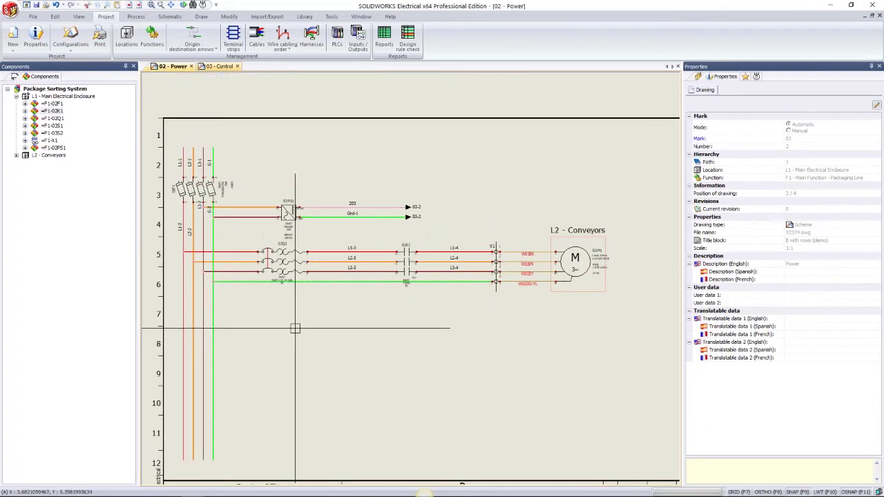
{"action": "left_click", "coordinate": [177, 240]}
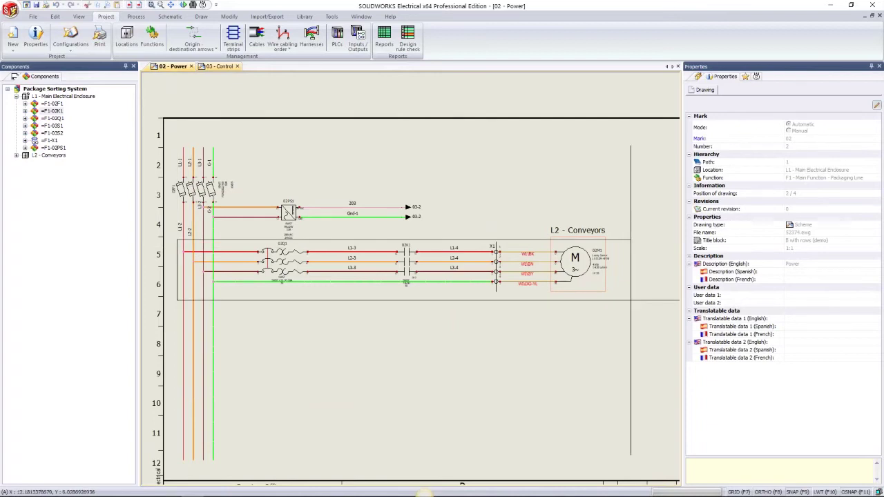
{"action": "left_click", "coordinate": [631, 301]}
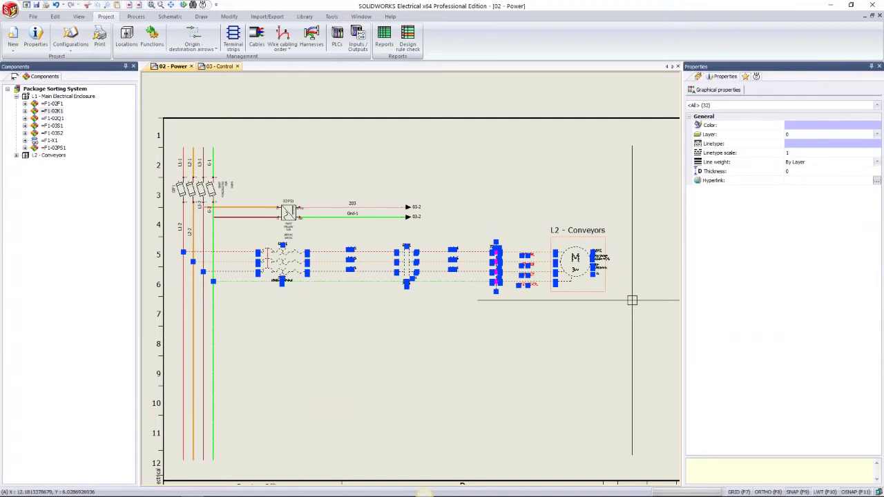
{"action": "key", "text": "ctrl+v"}
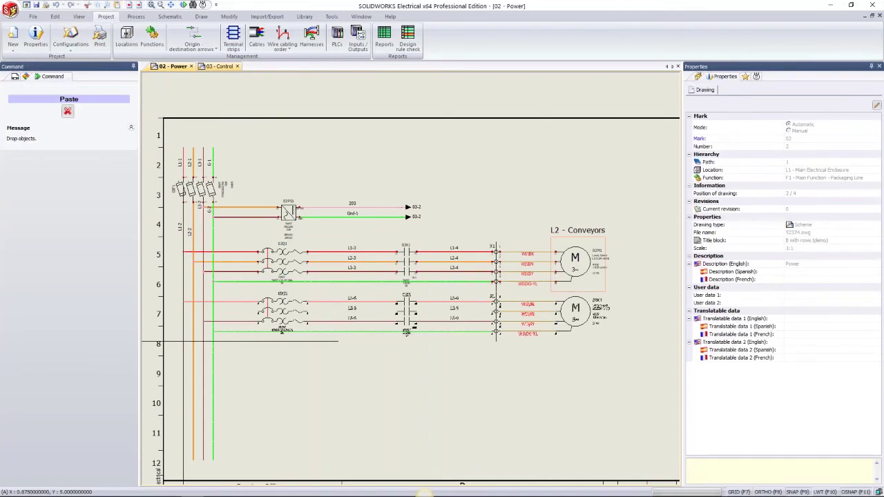
{"action": "left_click", "coordinate": [184, 343]}
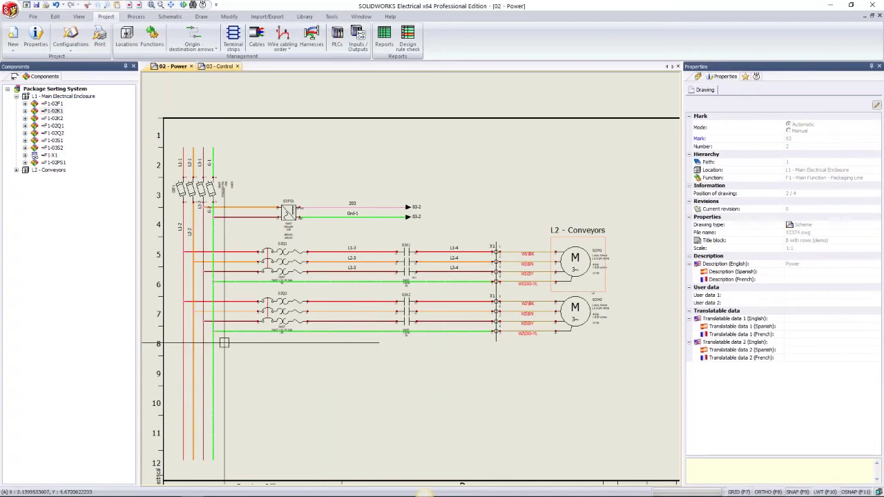
Permanently delete the existing macro 112 from the Motor start macro group
{"action": "scroll", "coordinate": [340, 313], "scroll_direction": "up", "scroll_amount": 2}
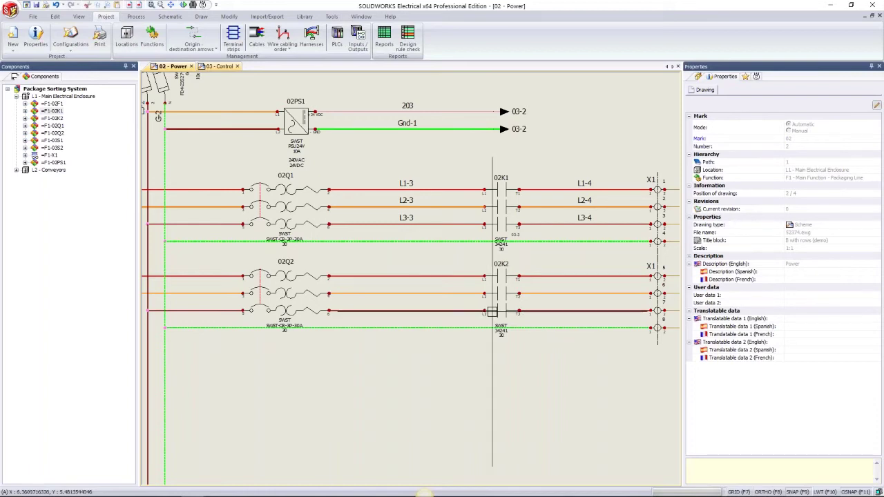
{"action": "left_click", "coordinate": [746, 79]}
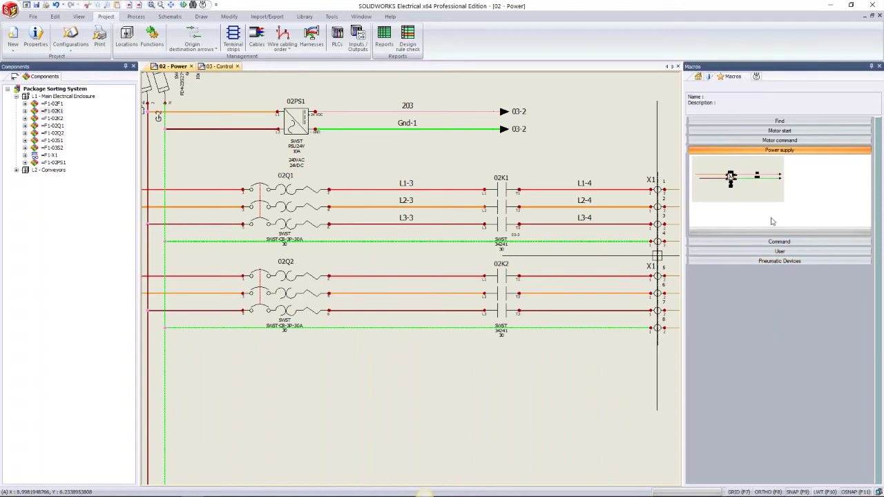
{"action": "left_click", "coordinate": [781, 131]}
{"action": "left_click", "coordinate": [764, 172]}
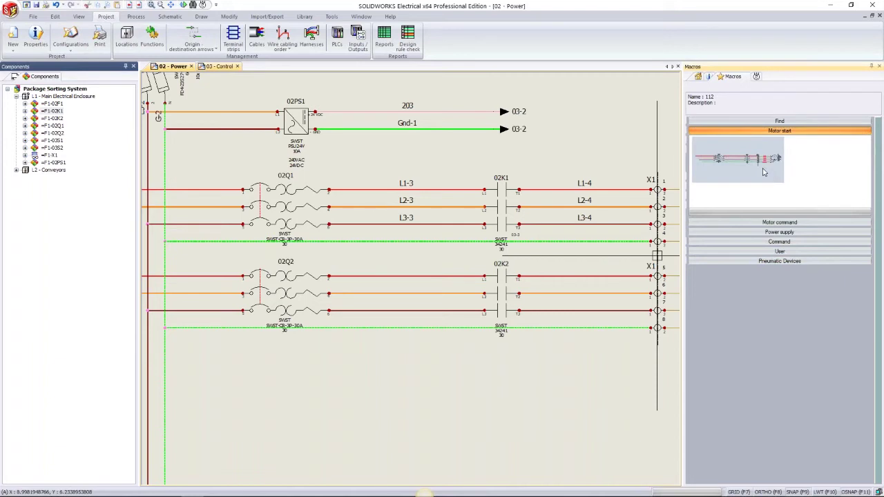
{"action": "right_click", "coordinate": [764, 172]}
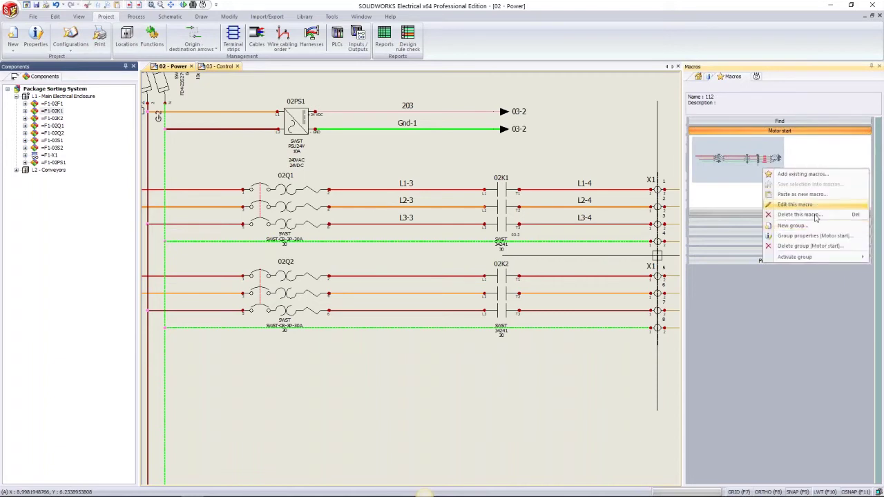
{"action": "left_click", "coordinate": [801, 215]}
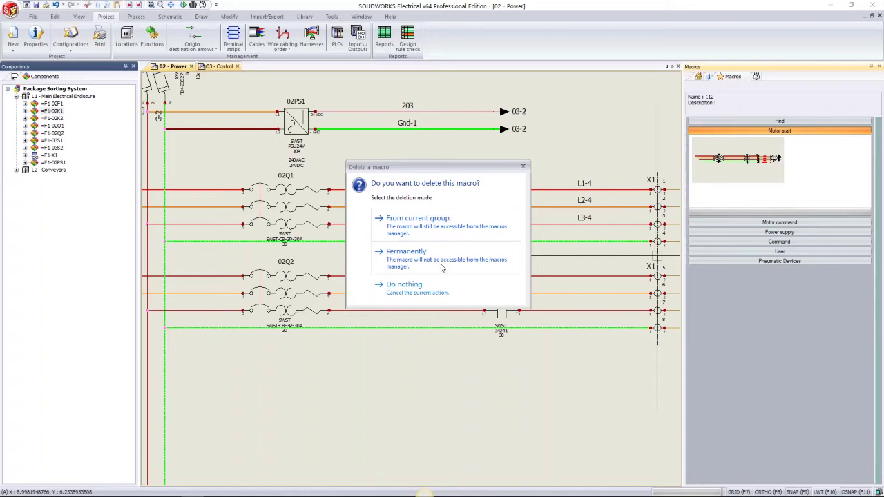
{"action": "left_click", "coordinate": [442, 268]}
{"action": "scroll", "coordinate": [519, 389], "scroll_direction": "down", "scroll_amount": 1}
{"action": "middle_click_drag", "start_coordinate": [424, 308], "coordinate": [339, 230]}
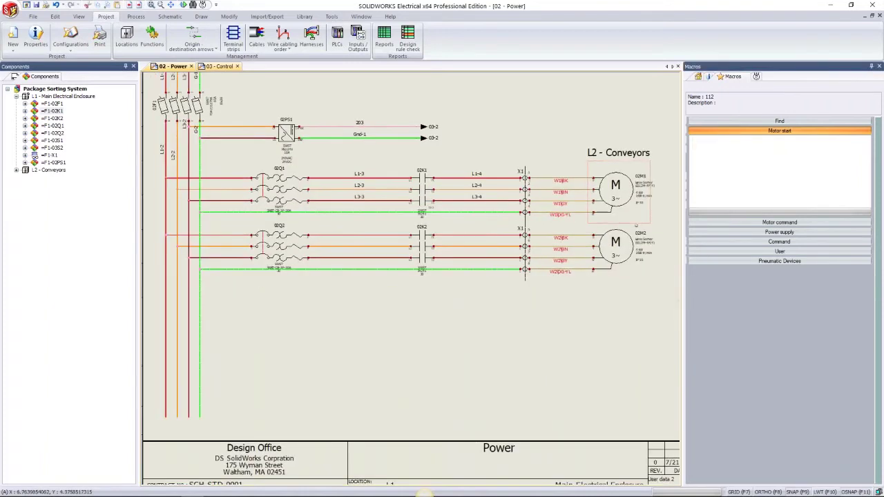
{"action": "middle_click_drag", "start_coordinate": [159, 223], "coordinate": [161, 229]}
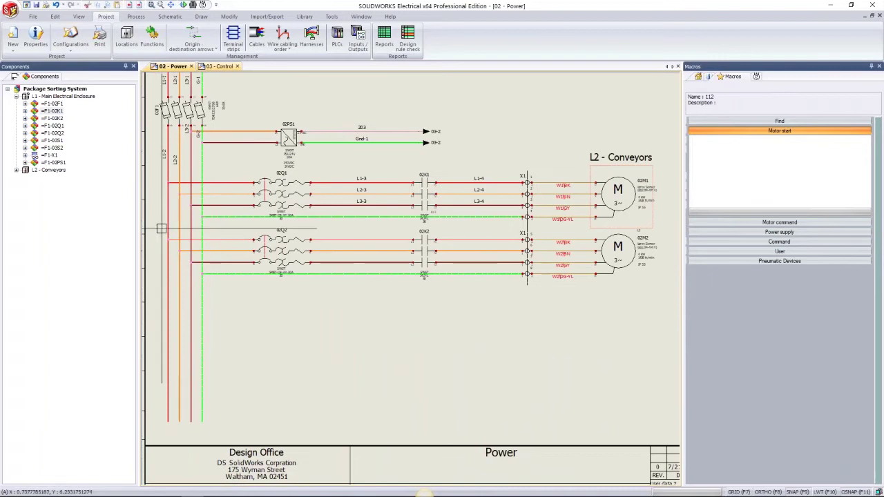
{"action": "left_click_drag", "start_coordinate": [161, 229], "coordinate": [663, 299]}
{"action": "key", "text": "Escape"}
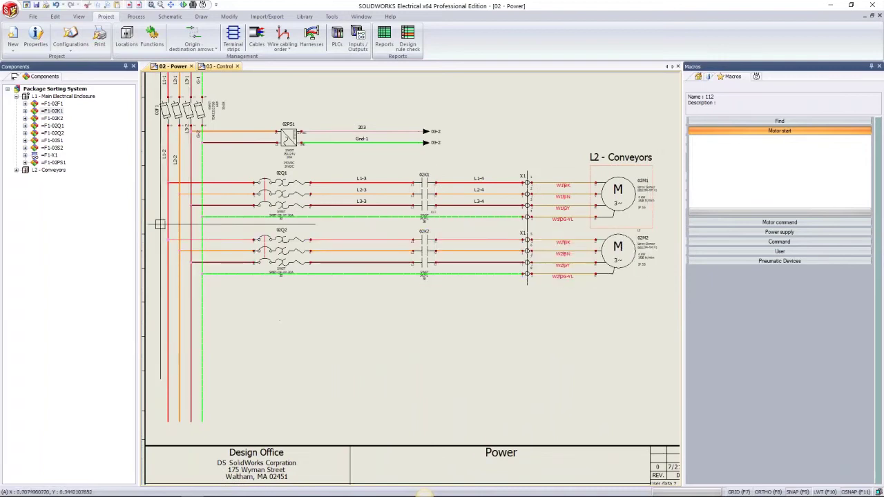
{"action": "left_click_drag", "start_coordinate": [159, 224], "coordinate": [656, 314]}
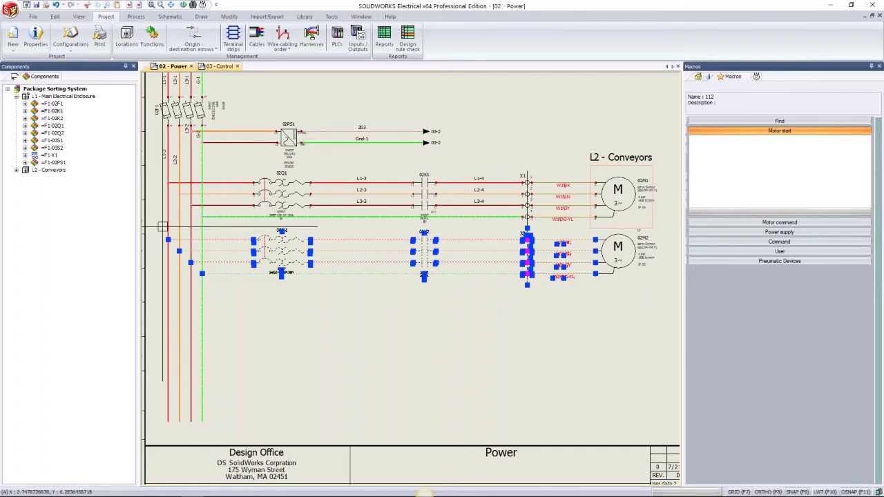
{"action": "key", "text": "Escape"}
Save the complete second motor circuit as macro 112 in the Motor start group and insert that macro below as a third circuit
{"action": "left_click_drag", "start_coordinate": [159, 224], "coordinate": [676, 300]}
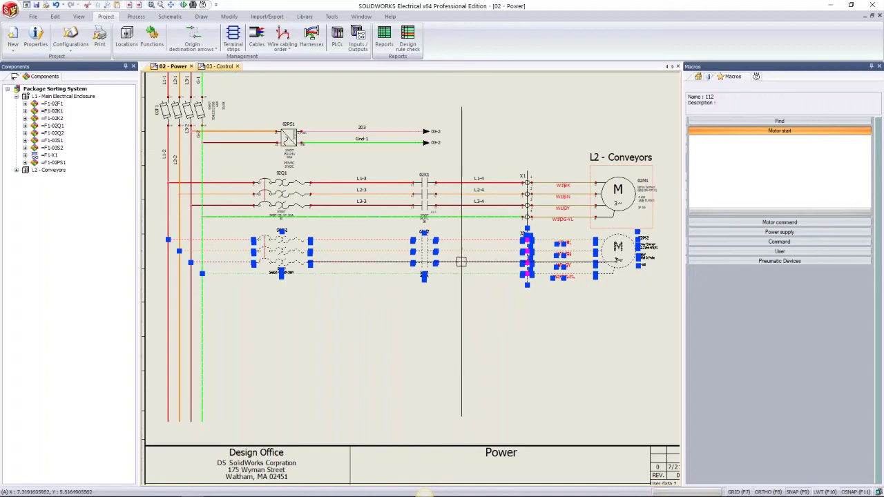
{"action": "left_click", "coordinate": [741, 194]}
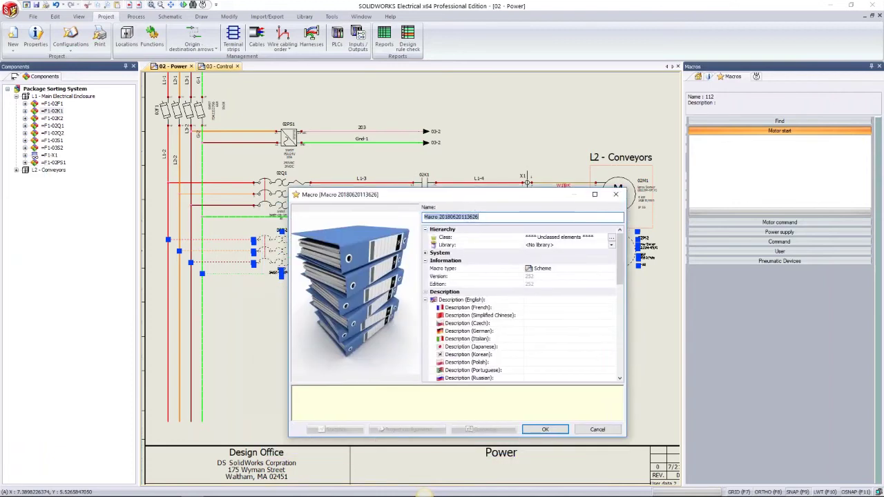
{"action": "type", "text": "112"}
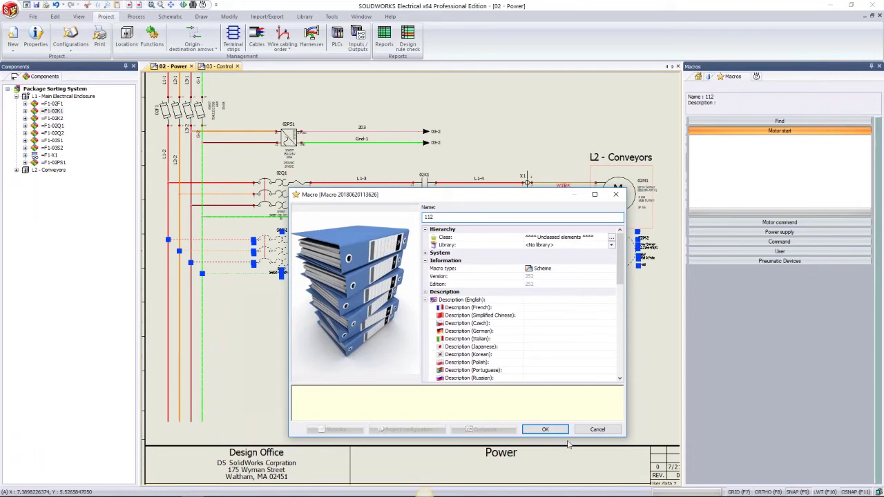
{"action": "left_click", "coordinate": [546, 430]}
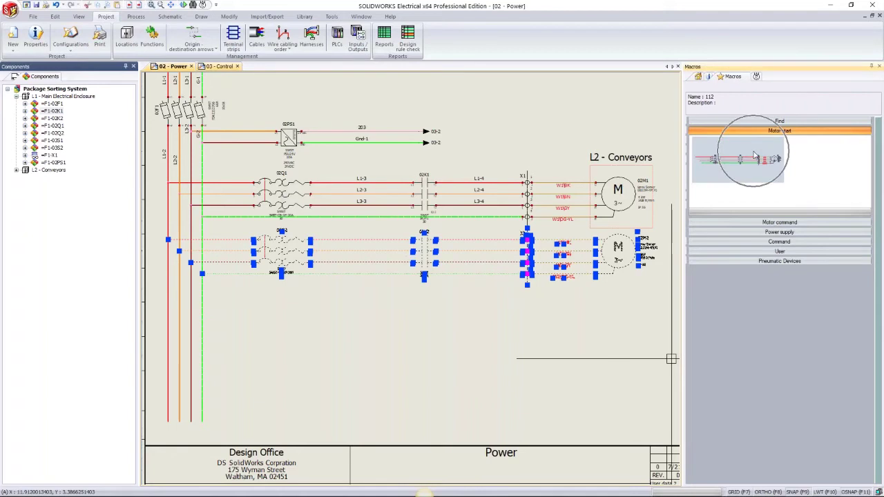
{"action": "key", "text": "Escape"}
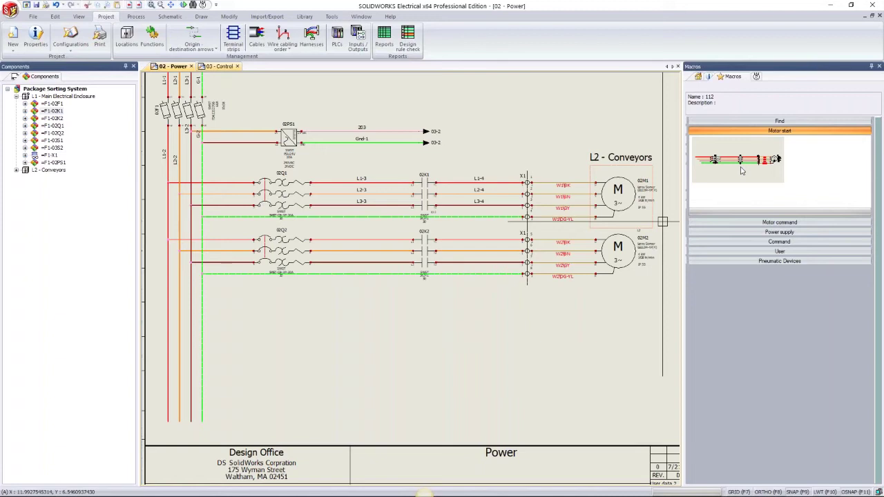
{"action": "mouse_move", "coordinate": [742, 171]}
{"action": "left_mouse_down"}
{"action": "mouse_move", "coordinate": [483, 331]}
{"action": "mouse_move", "coordinate": [245, 293]}
{"action": "mouse_move", "coordinate": [256, 312]}
{"action": "left_mouse_up"}
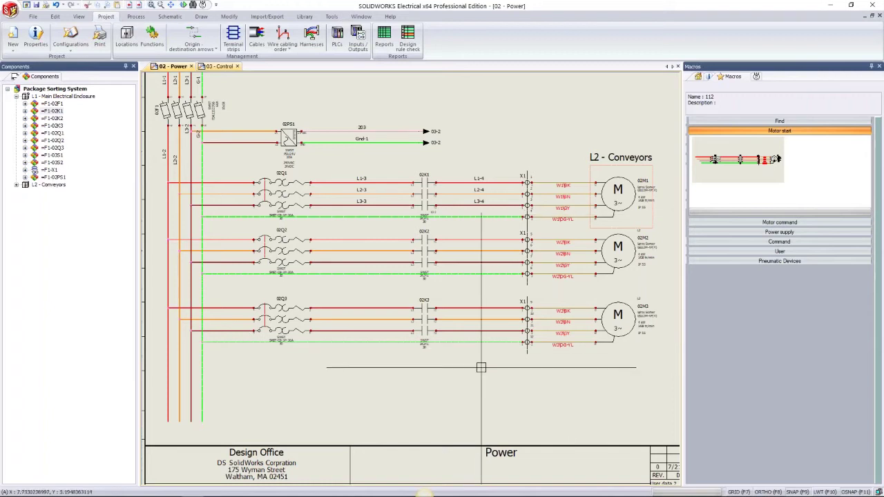
Stretch the L2 - Conveyors location outline downward and slightly wider so that it encloses all three motors
{"action": "middle_click_drag", "start_coordinate": [369, 347], "coordinate": [255, 326]}
{"action": "left_click", "coordinate": [539, 149]}
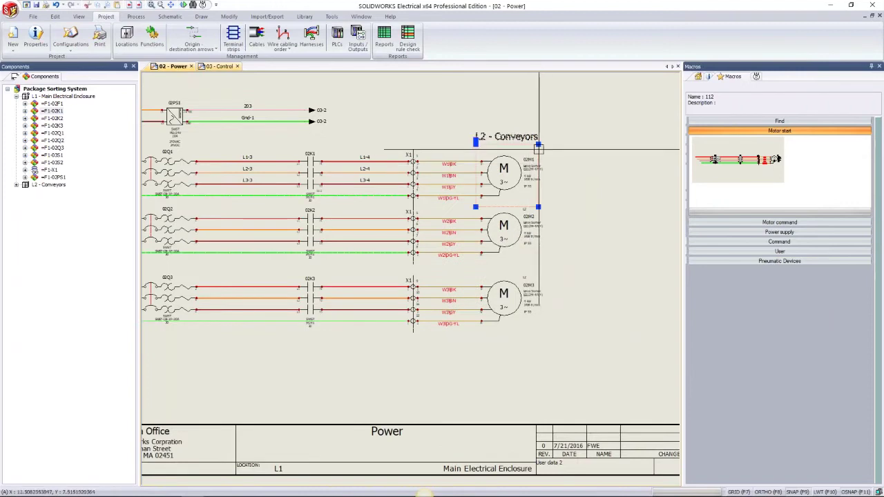
{"action": "left_click", "coordinate": [539, 207]}
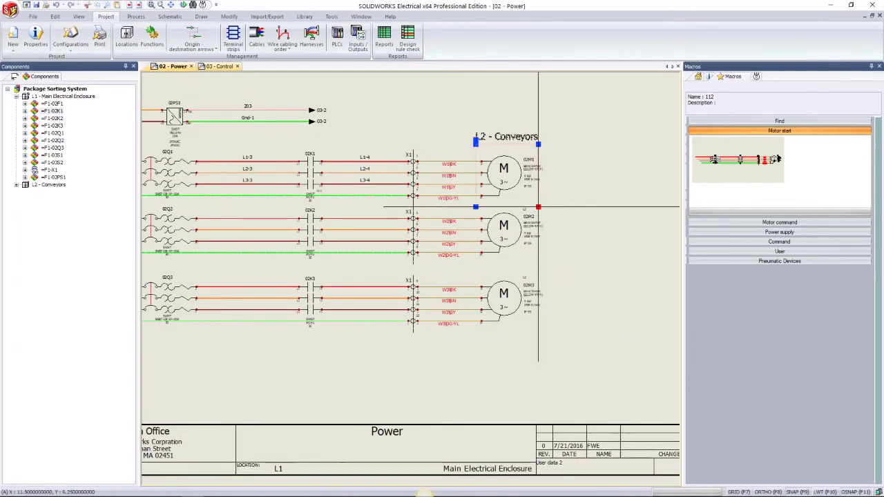
{"action": "left_click", "coordinate": [550, 327]}
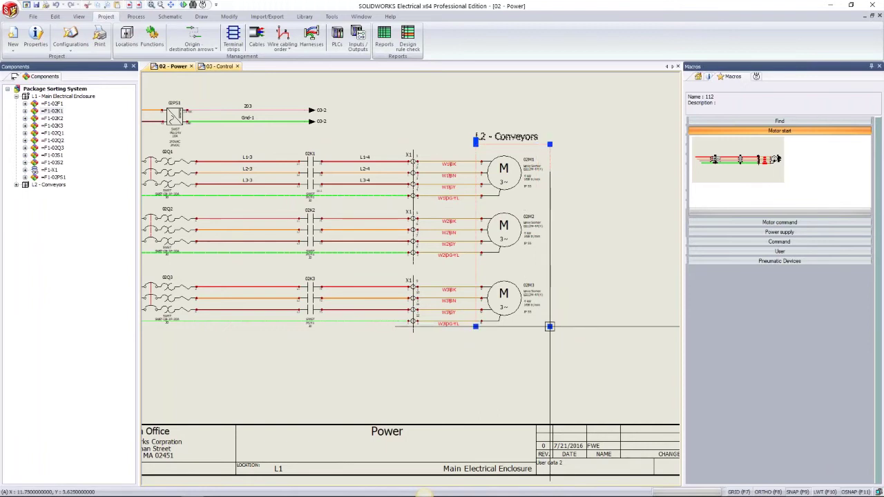
{"action": "key", "text": "Escape"}
Number the new wires without modifying the existing wire numbers
{"action": "middle_click_drag", "start_coordinate": [530, 298], "coordinate": [623, 299]}
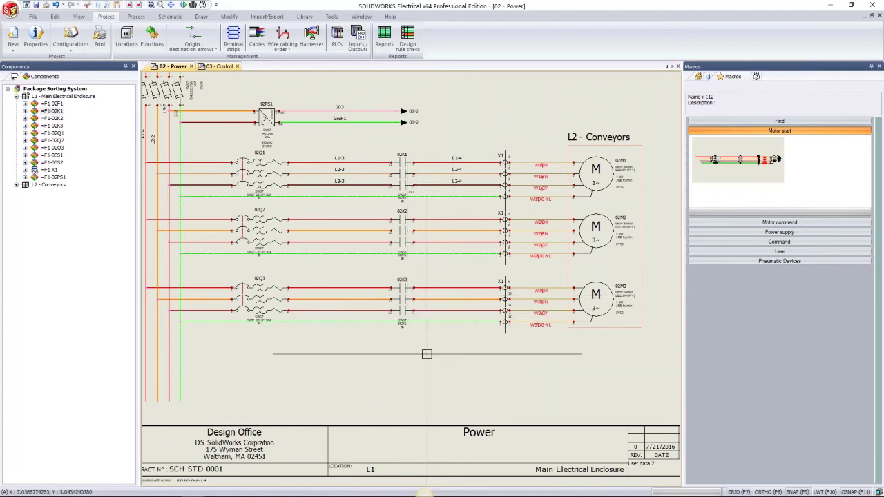
{"action": "middle_click_drag", "start_coordinate": [428, 354], "coordinate": [455, 355]}
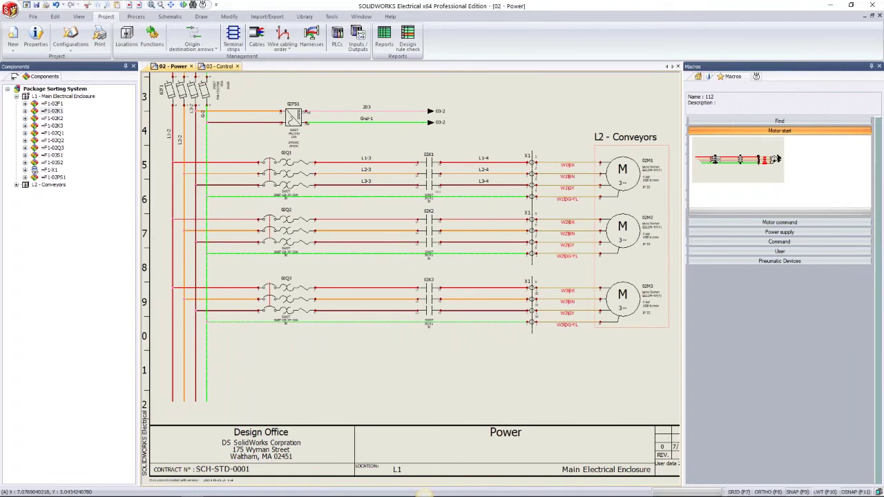
{"action": "left_click", "coordinate": [170, 16]}
{"action": "left_click", "coordinate": [136, 16]}
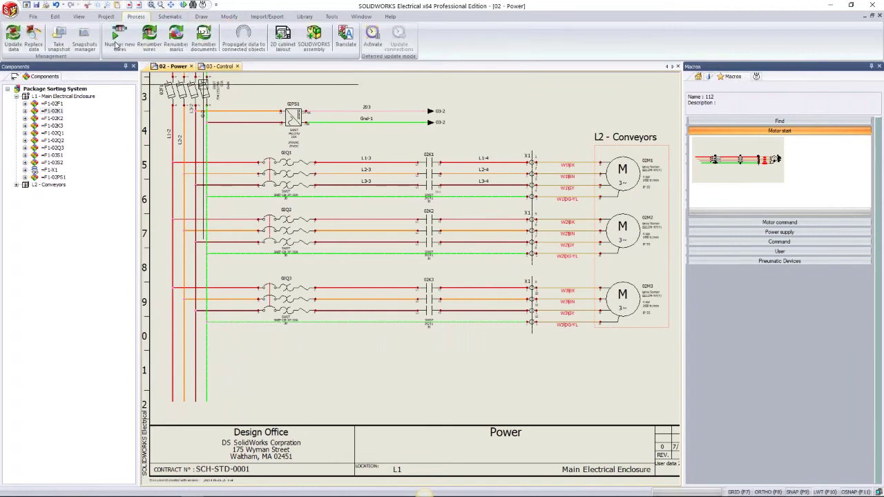
{"action": "left_click", "coordinate": [116, 44]}
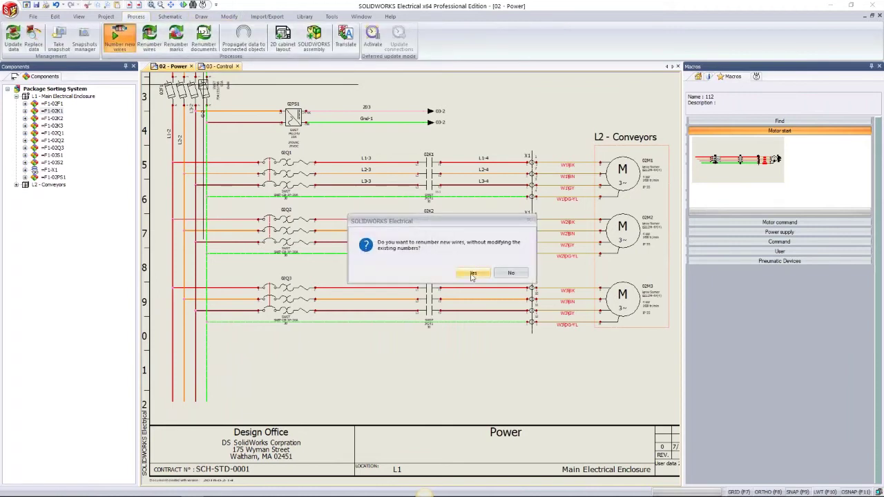
{"action": "left_click", "coordinate": [473, 273]}
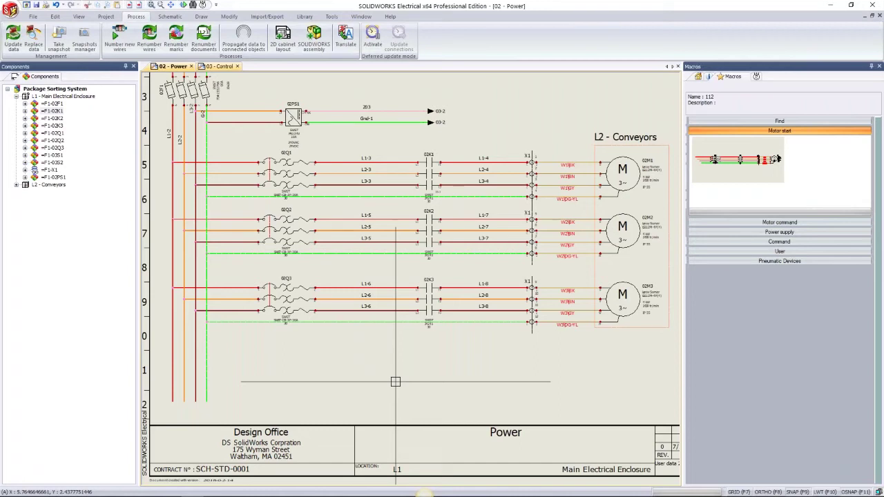
Assign the three-pole power contacts 02K1, 02K2 and 02K3 to the single component =F1-02K1
{"action": "scroll", "coordinate": [410, 262], "scroll_direction": "up", "scroll_amount": 2}
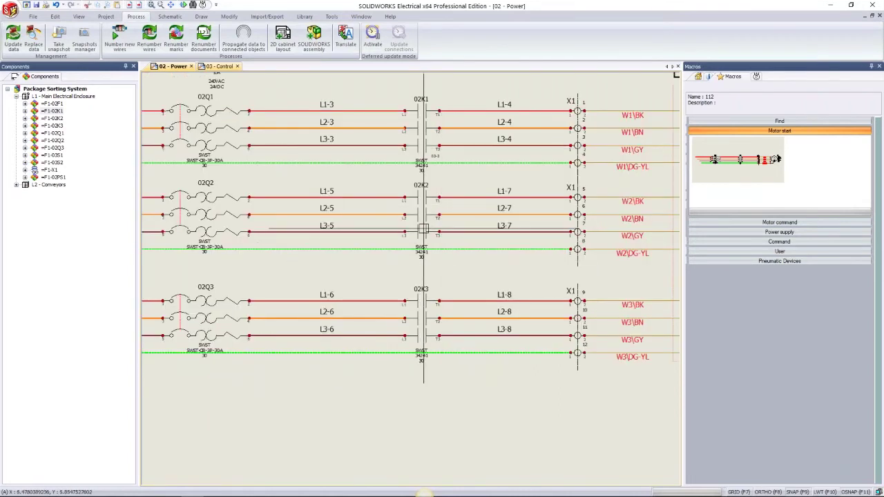
{"action": "left_click", "coordinate": [423, 161]}
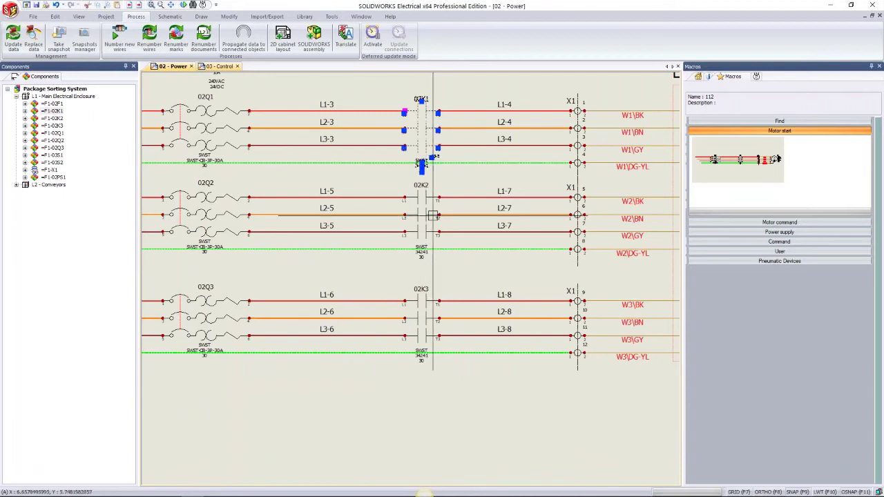
{"action": "left_click", "coordinate": [424, 218]}
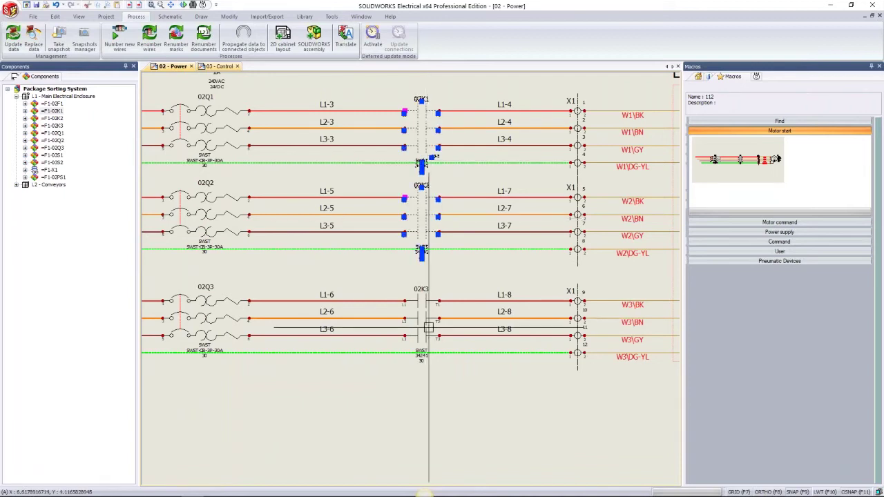
{"action": "left_click", "coordinate": [425, 326]}
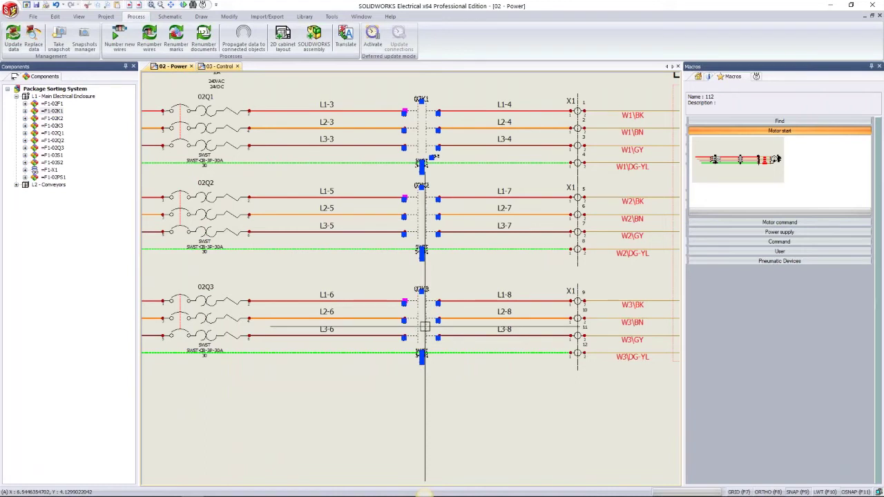
{"action": "right_click", "coordinate": [425, 326]}
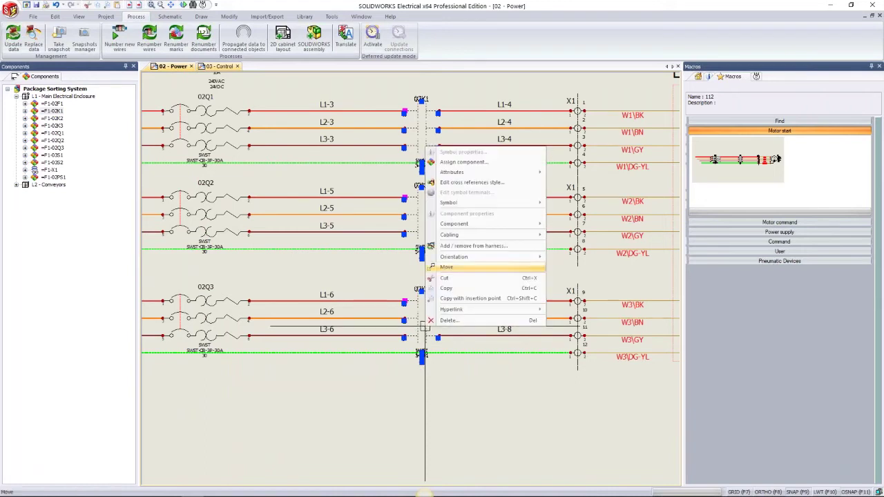
{"action": "left_click", "coordinate": [464, 162]}
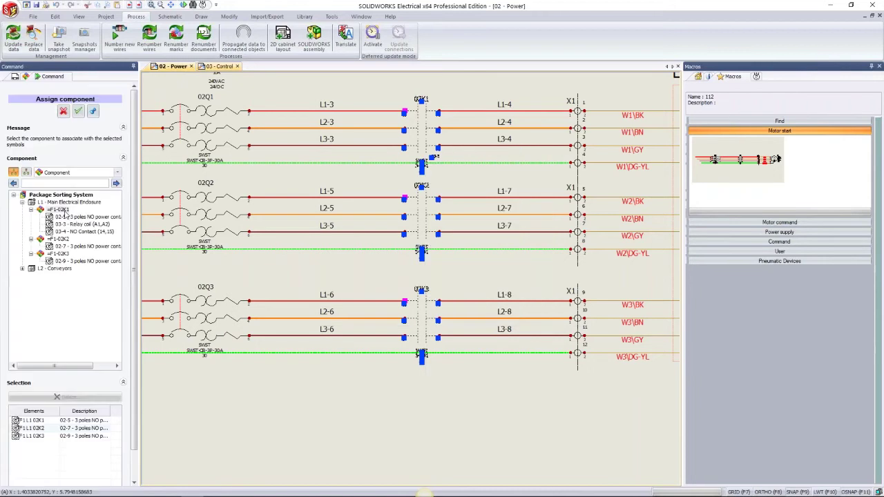
{"action": "left_click", "coordinate": [78, 113]}
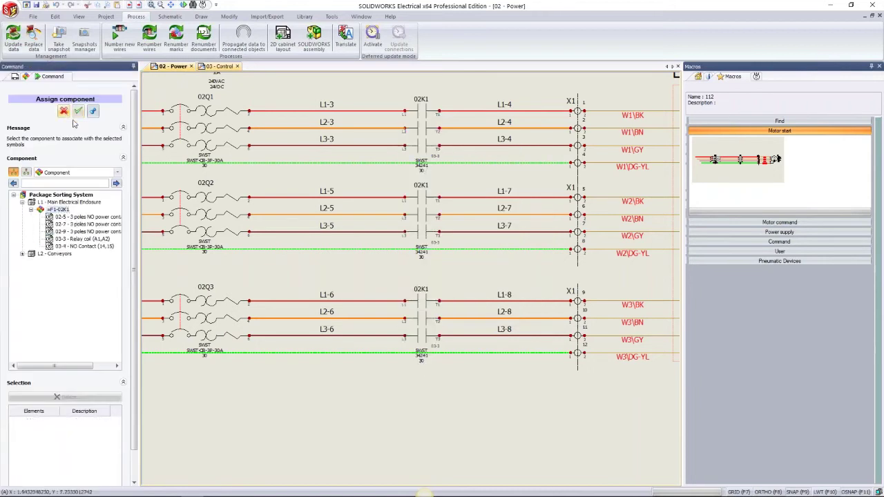
Open the 03 - Control drawing and examine the contact cross-references beside the 02K1 relay coil
{"action": "mouse_move", "coordinate": [405, 424]}
{"action": "middle_mouse_down"}
{"action": "mouse_move", "coordinate": [375, 429]}
{"action": "mouse_move", "coordinate": [380, 437]}
{"action": "middle_mouse_up"}
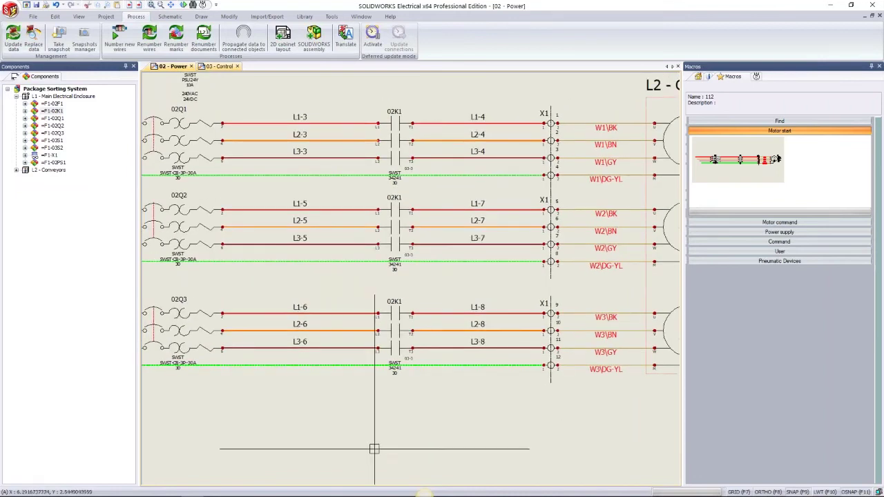
{"action": "middle_click", "coordinate": [354, 371]}
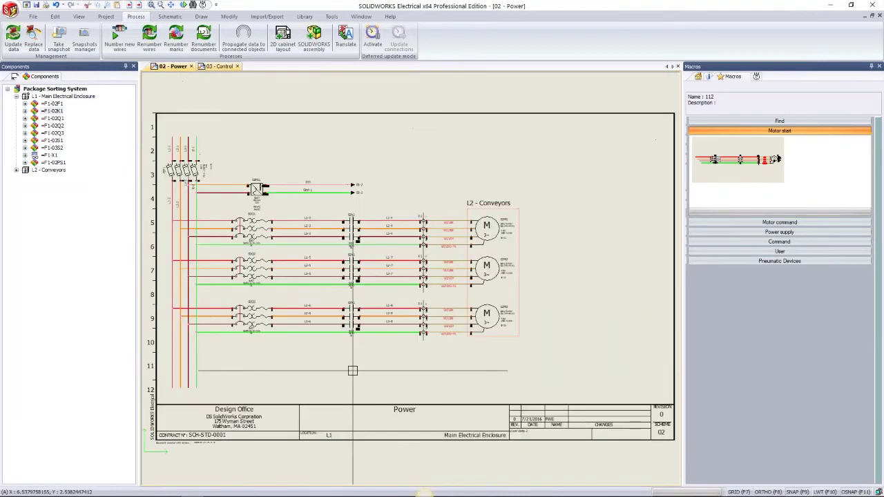
{"action": "left_click", "coordinate": [218, 66]}
{"action": "scroll", "coordinate": [519, 187], "scroll_direction": "up", "scroll_amount": 6}
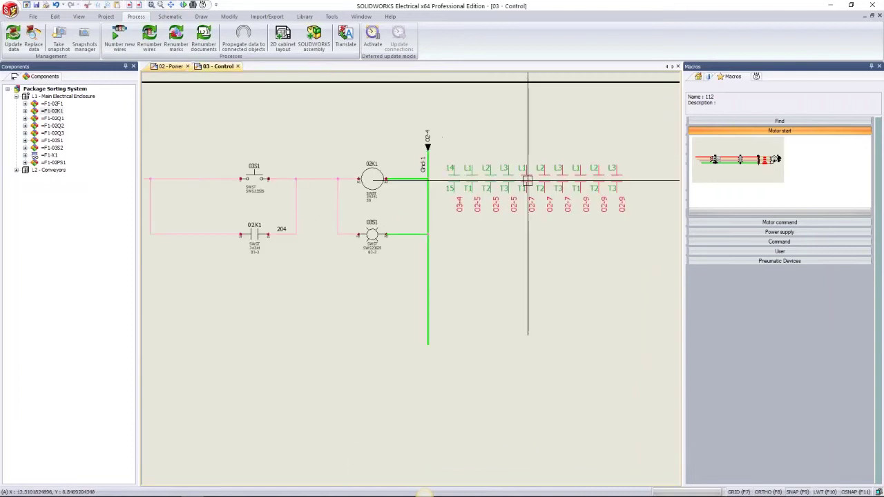
{"action": "middle_click_drag", "start_coordinate": [519, 188], "coordinate": [428, 203]}
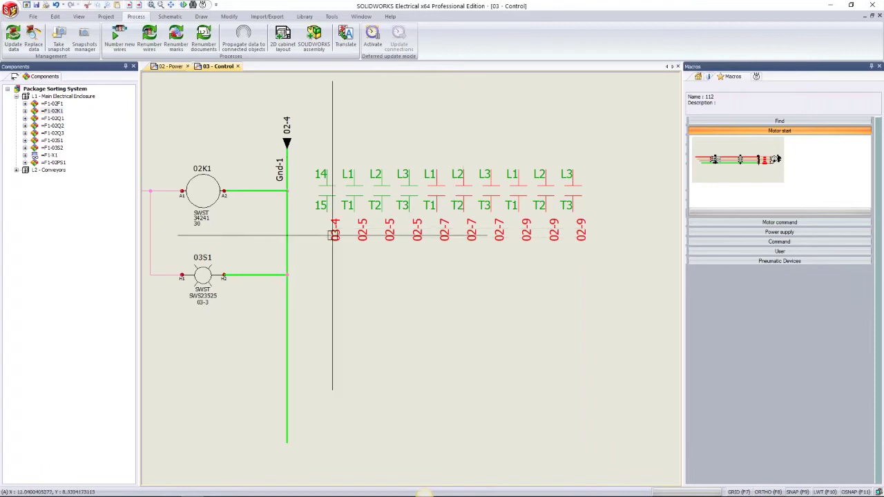
{"action": "middle_click_drag", "start_coordinate": [463, 228], "coordinate": [633, 249]}
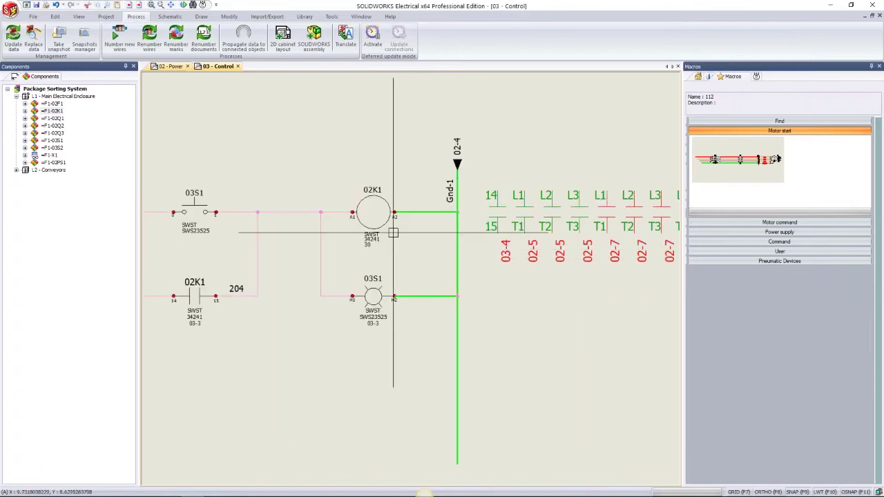
Check the manufacturer part and circuit list in the symbol properties of the 02K1 relay coil, leaving everything as is
{"action": "left_click", "coordinate": [383, 196]}
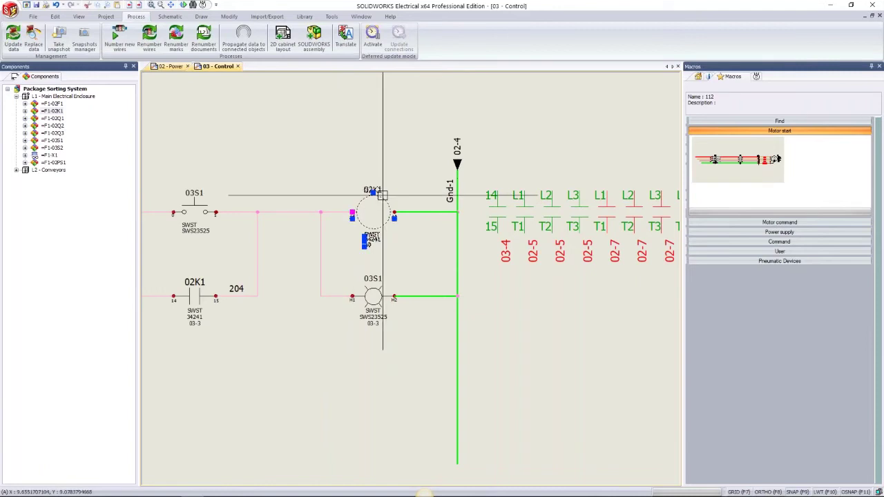
{"action": "right_click", "coordinate": [383, 195]}
{"action": "mouse_move", "coordinate": [433, 295]}
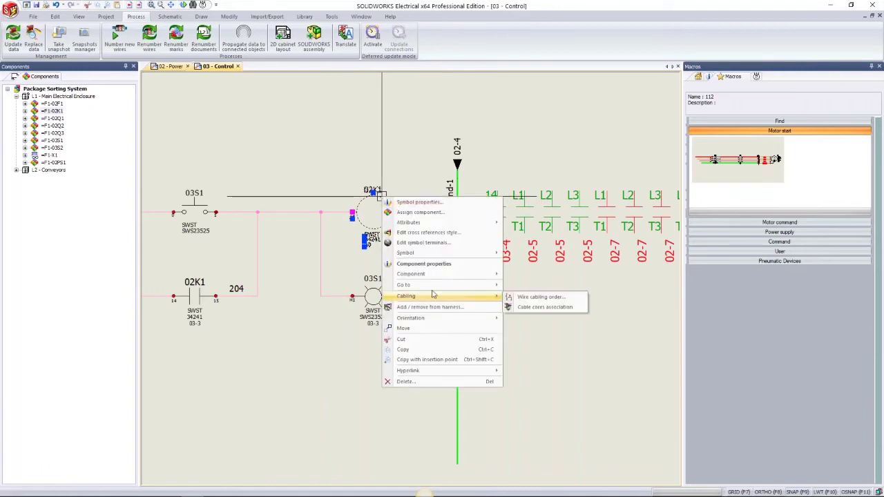
{"action": "left_click", "coordinate": [434, 203]}
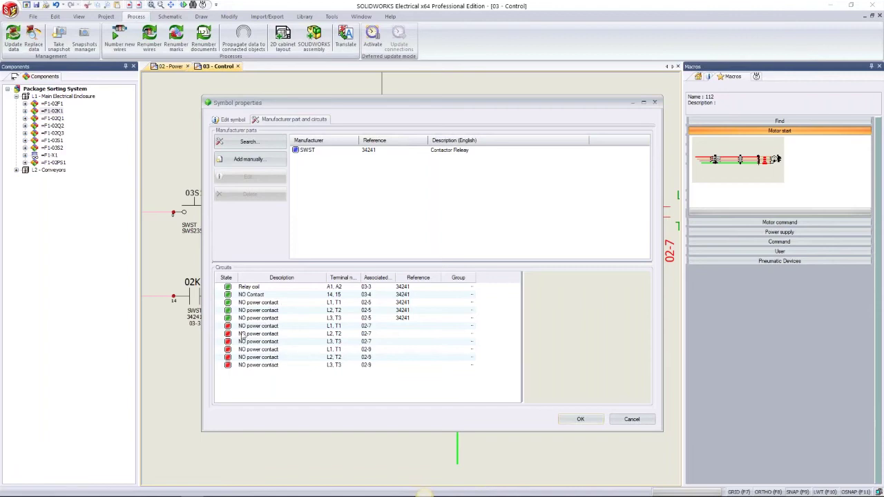
{"action": "left_click", "coordinate": [632, 420]}
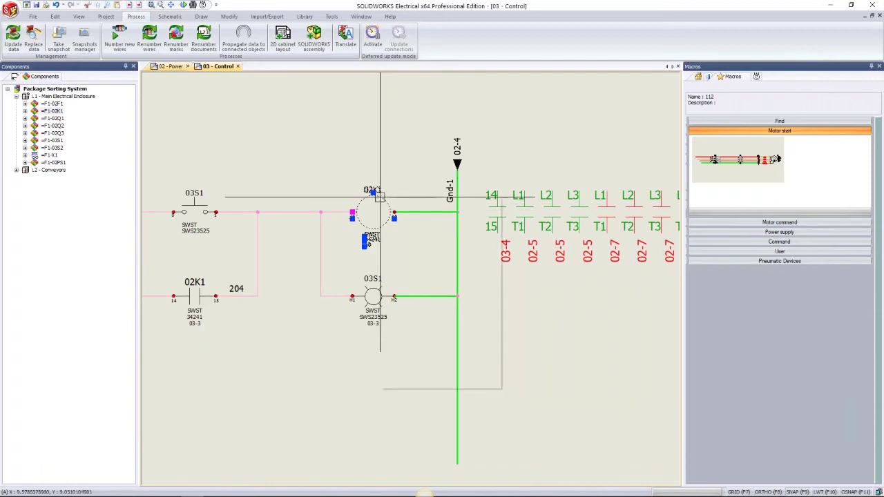
Start assigning an additional manufacturer part to component 02K1 and search the same class for parts of type Auxiliary
{"action": "right_click", "coordinate": [379, 198]}
{"action": "mouse_move", "coordinate": [435, 279]}
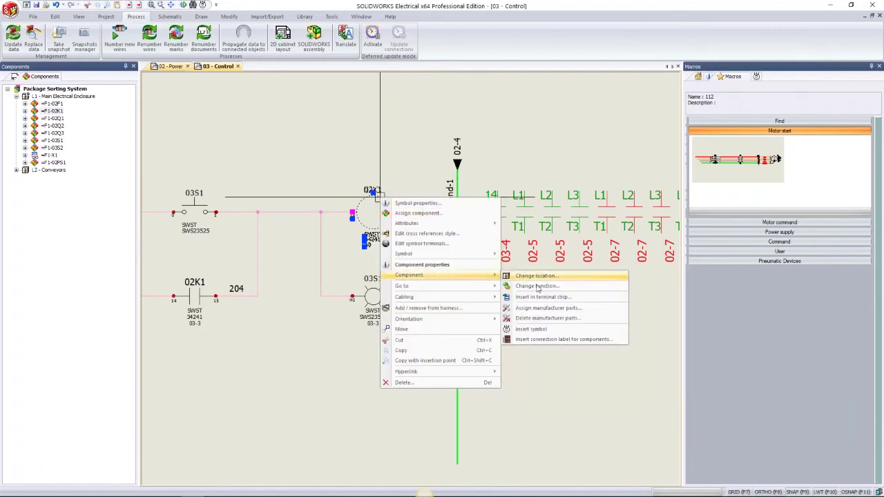
{"action": "left_click", "coordinate": [546, 309]}
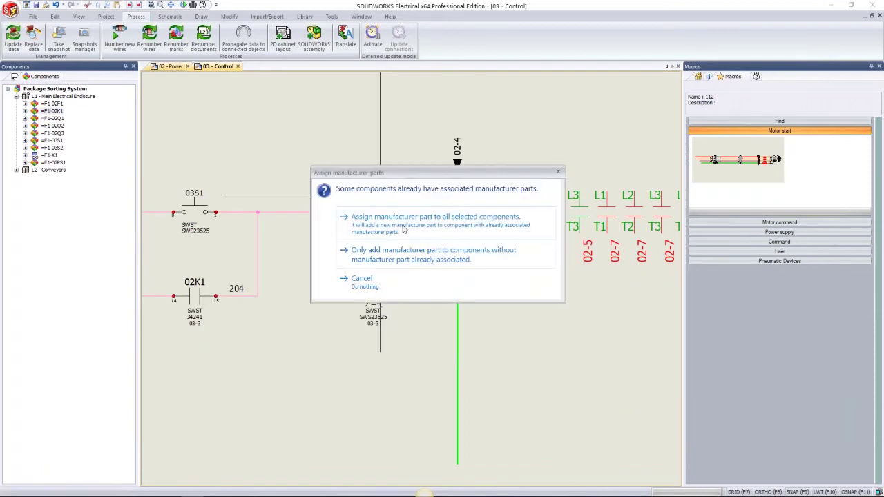
{"action": "left_click", "coordinate": [404, 224]}
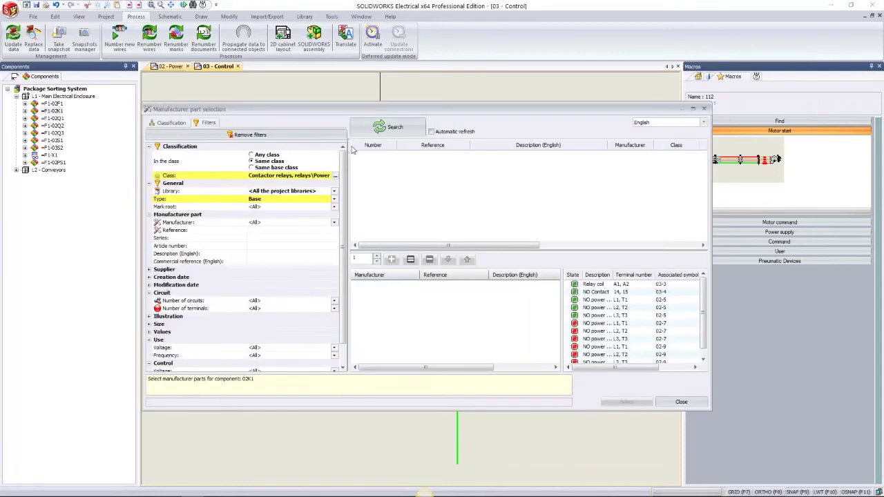
{"action": "left_click", "coordinate": [292, 199]}
{"action": "left_click", "coordinate": [293, 215]}
{"action": "left_click", "coordinate": [392, 128]}
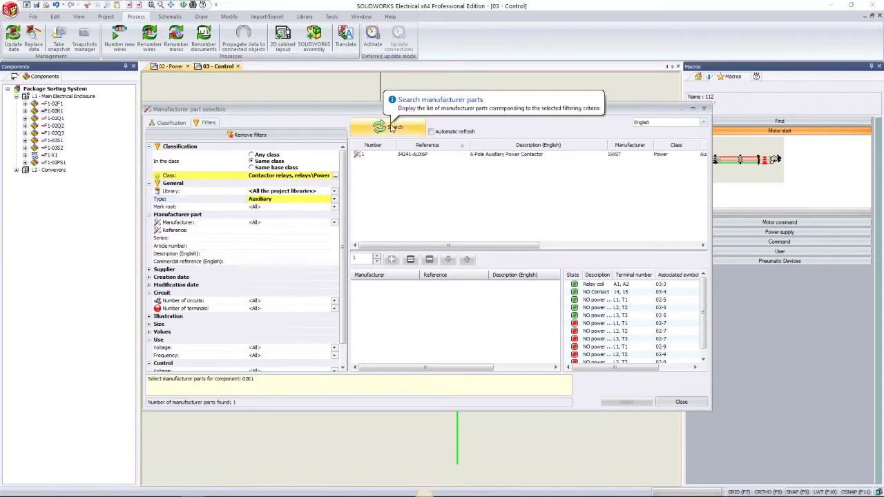
Add the SWST auxiliary power contactor 34241-AUX6P to component 02K1 and confirm the part selection
{"action": "left_click", "coordinate": [422, 154]}
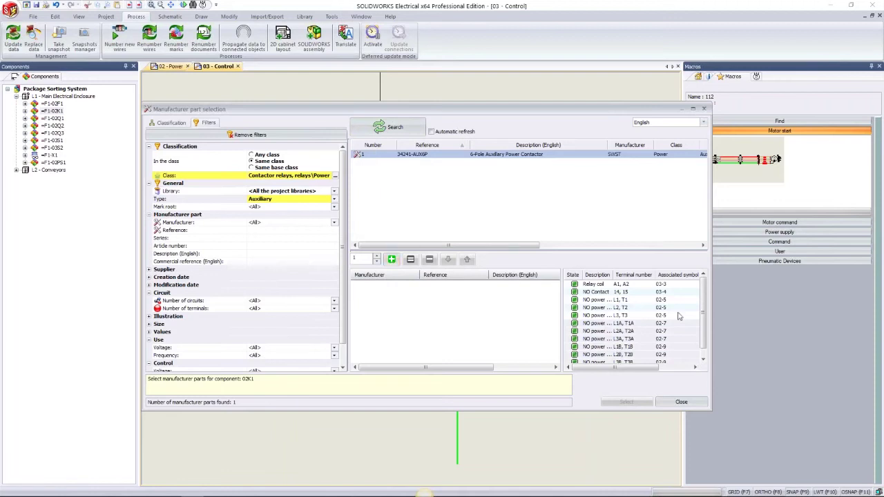
{"action": "scroll", "coordinate": [704, 310], "scroll_direction": "down", "scroll_amount": 1}
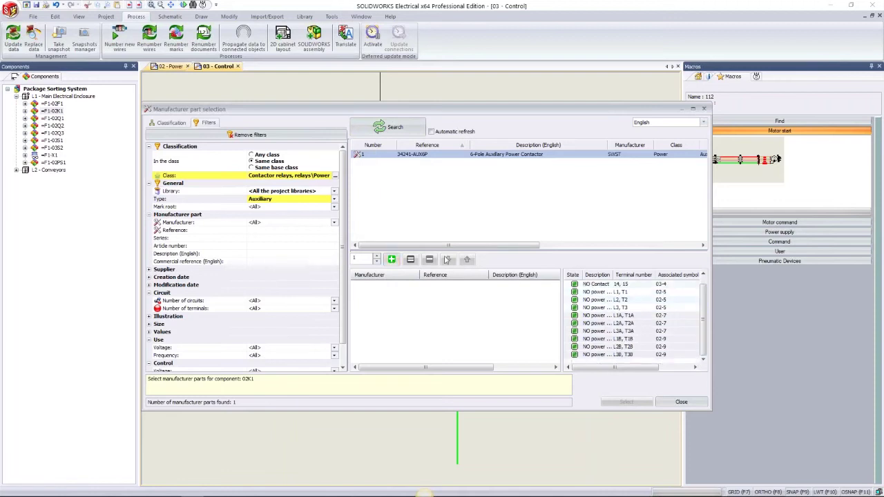
{"action": "left_click", "coordinate": [391, 260]}
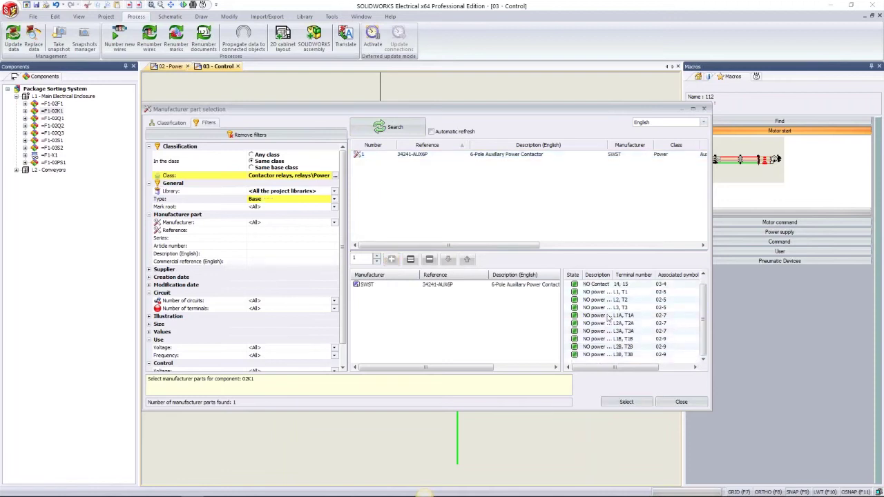
{"action": "left_click", "coordinate": [624, 402]}
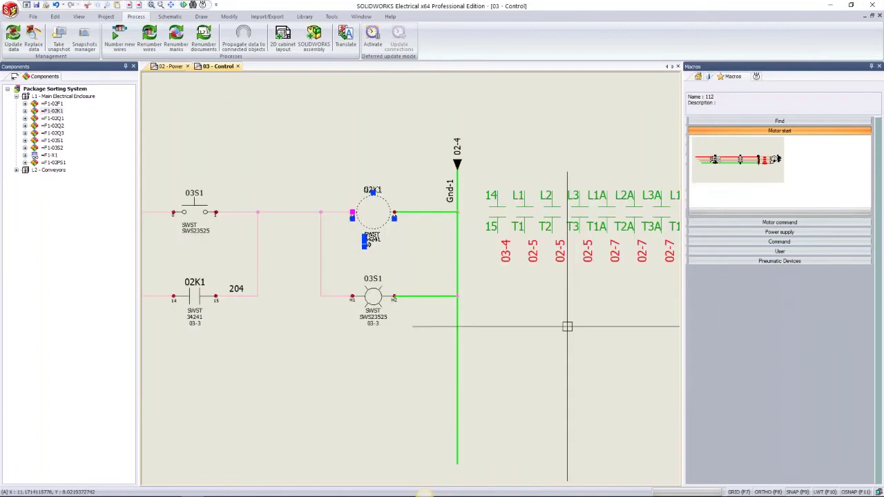
{"action": "middle_click_drag", "start_coordinate": [567, 326], "coordinate": [386, 344]}
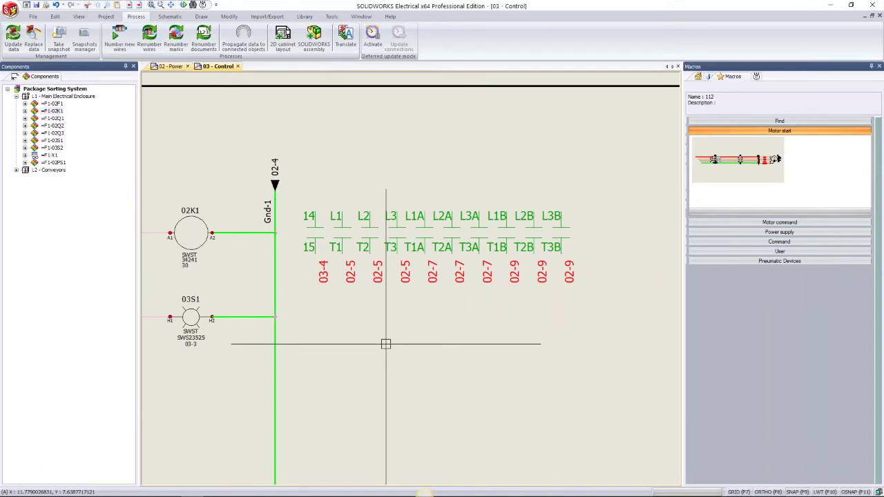
{"action": "middle_click_drag", "start_coordinate": [367, 331], "coordinate": [477, 350]}
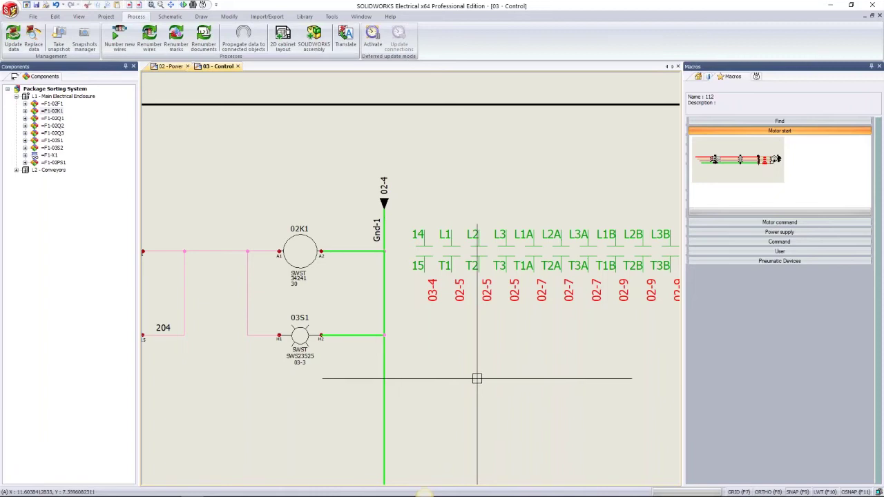
Insert the 6x6 Controller/PLC macro from the Command group at the lower end of the 203 supply wire
{"action": "scroll", "coordinate": [478, 378], "scroll_direction": "down", "scroll_amount": 5}
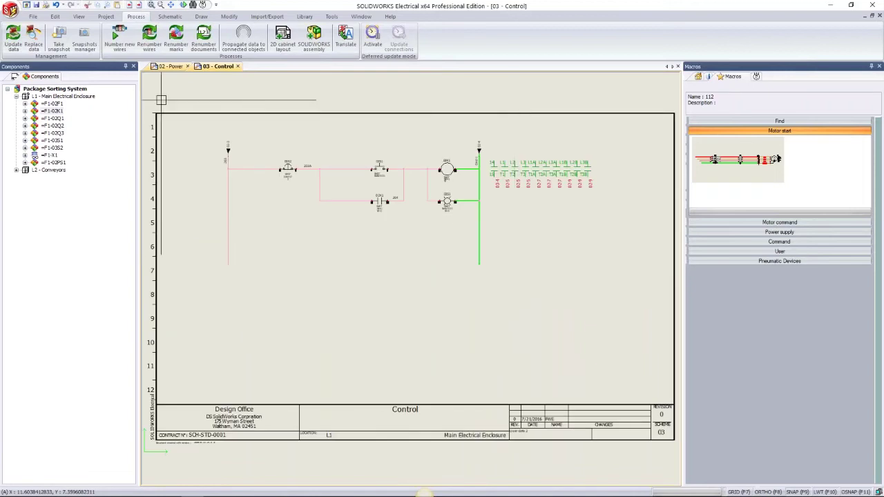
{"action": "middle_click_drag", "start_coordinate": [292, 296], "coordinate": [278, 285]}
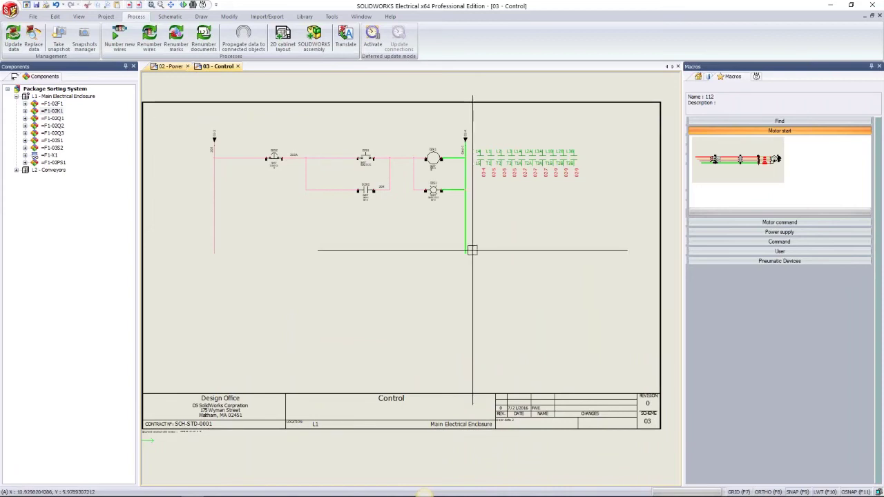
{"action": "left_click", "coordinate": [767, 242]}
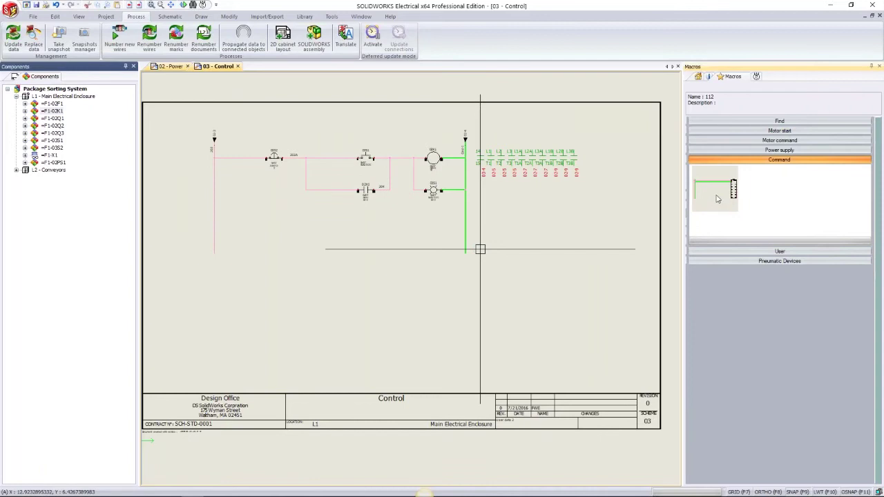
{"action": "left_click", "coordinate": [718, 199]}
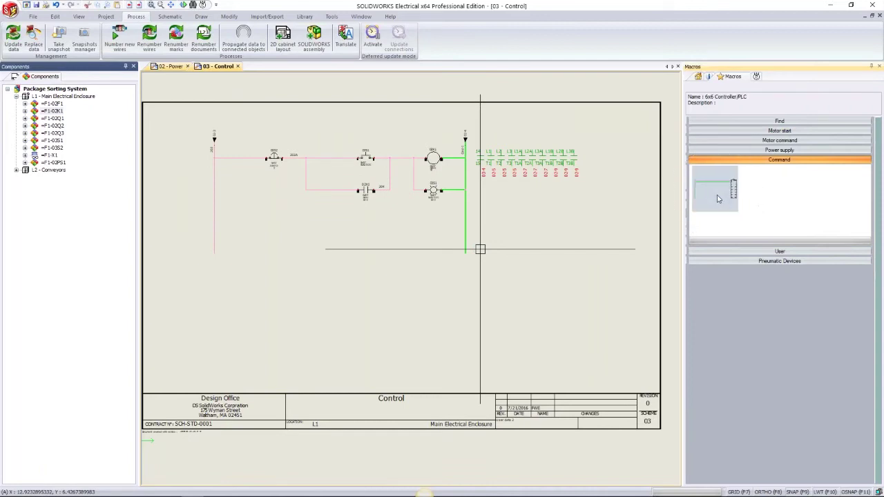
{"action": "mouse_move", "coordinate": [718, 199]}
{"action": "left_mouse_down"}
{"action": "mouse_move", "coordinate": [339, 274]}
{"action": "mouse_move", "coordinate": [520, 293]}
{"action": "mouse_move", "coordinate": [216, 257]}
{"action": "mouse_move", "coordinate": [215, 247]}
{"action": "mouse_move", "coordinate": [217, 268]}
{"action": "mouse_move", "coordinate": [215, 247]}
{"action": "left_mouse_up"}
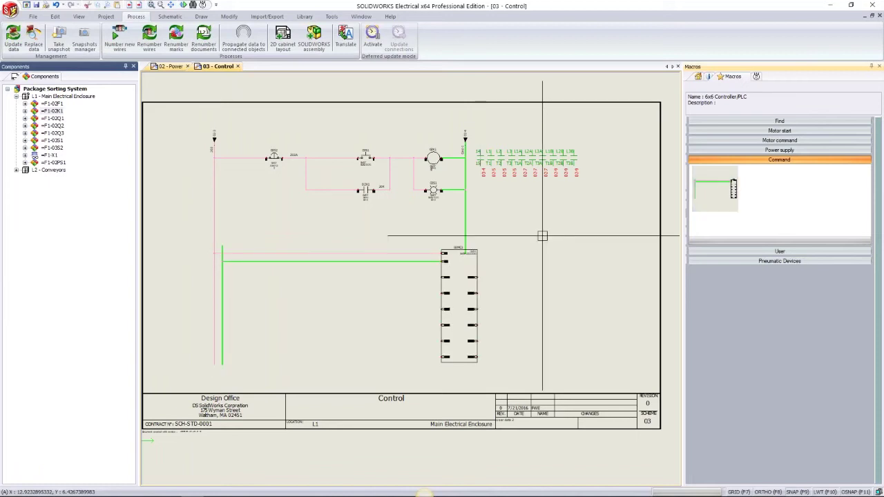
Shorten the vertical Gnd-1 wire so that it ends just above the PLC 03MC1
{"action": "scroll", "coordinate": [405, 209], "scroll_direction": "up", "scroll_amount": 3}
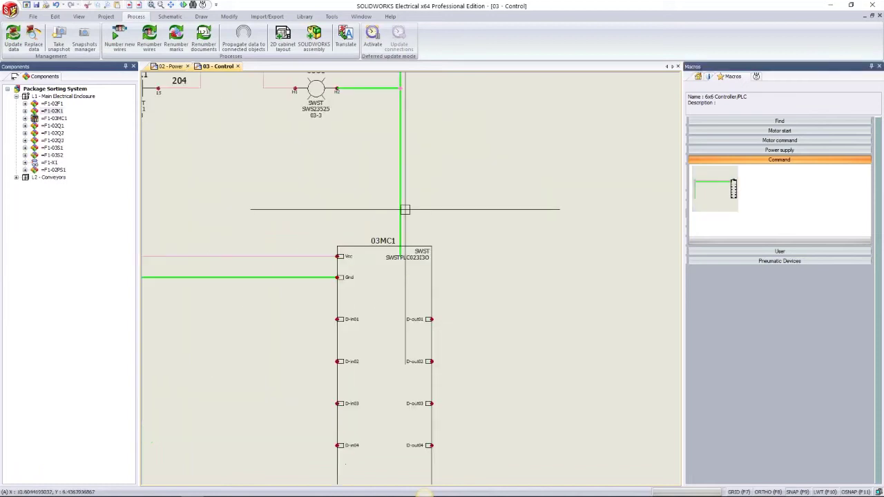
{"action": "left_click", "coordinate": [403, 209]}
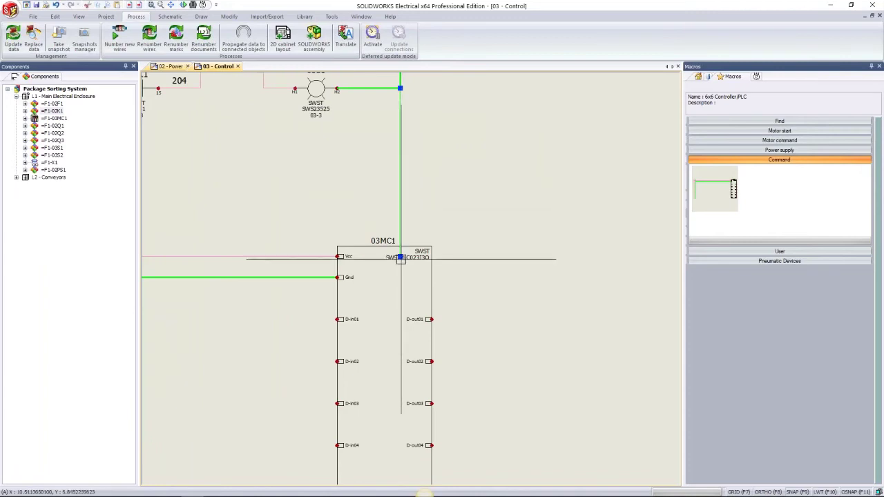
{"action": "left_click", "coordinate": [401, 257]}
{"action": "left_click", "coordinate": [400, 224]}
{"action": "key", "text": "Escape"}
{"action": "scroll", "coordinate": [513, 251], "scroll_direction": "down", "scroll_amount": 5}
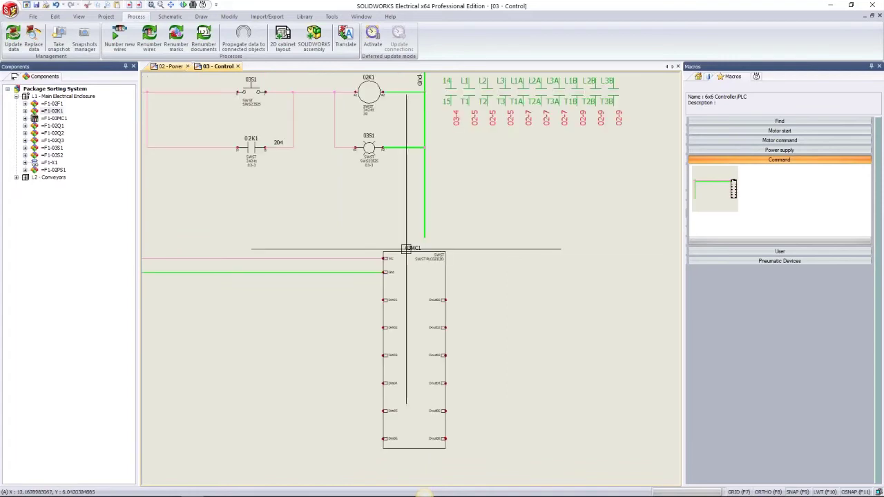
{"action": "middle_click_drag", "start_coordinate": [413, 322], "coordinate": [389, 308]}
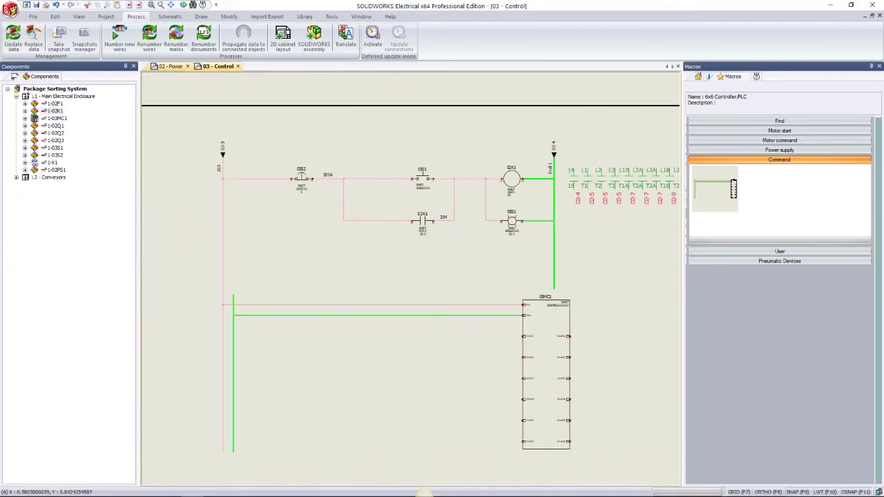
Add a single origin-destination link on the Control drawing from the Gnd-1 wire's lower end to the upper end of the PLC's ground wire
{"action": "left_click", "coordinate": [109, 16]}
{"action": "left_click", "coordinate": [194, 40]}
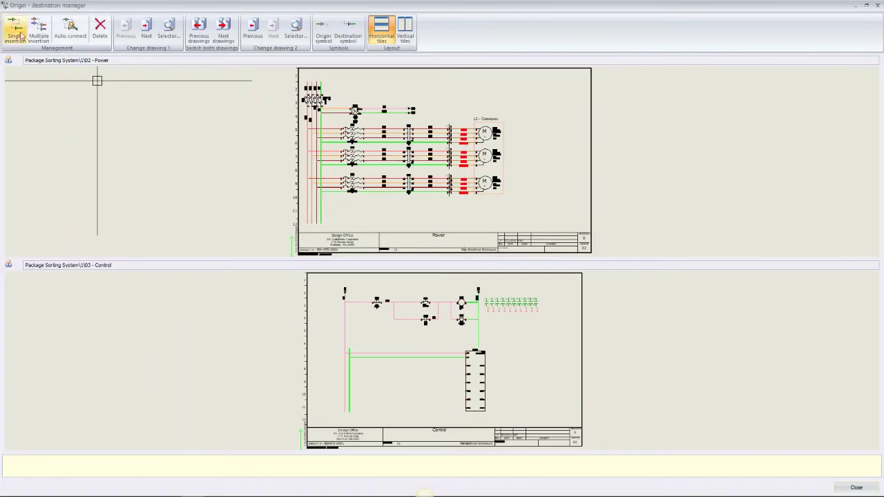
{"action": "left_click", "coordinate": [223, 38]}
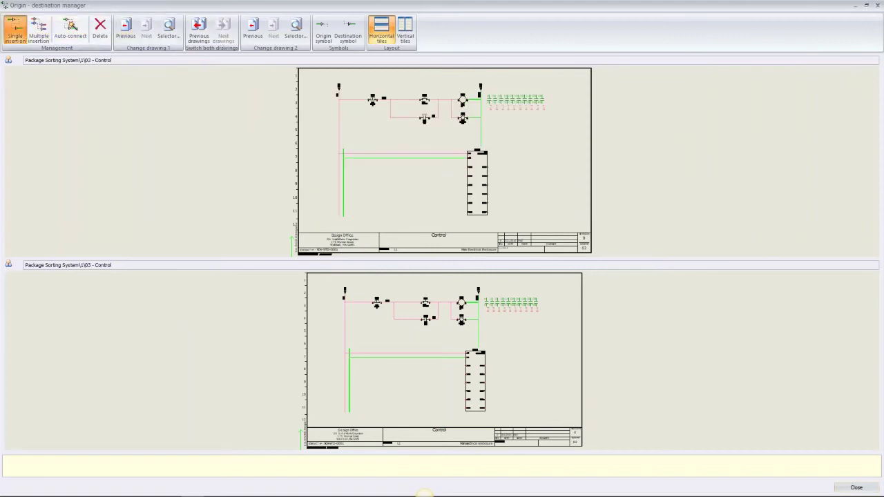
{"action": "left_click", "coordinate": [16, 34]}
{"action": "left_click", "coordinate": [480, 147]}
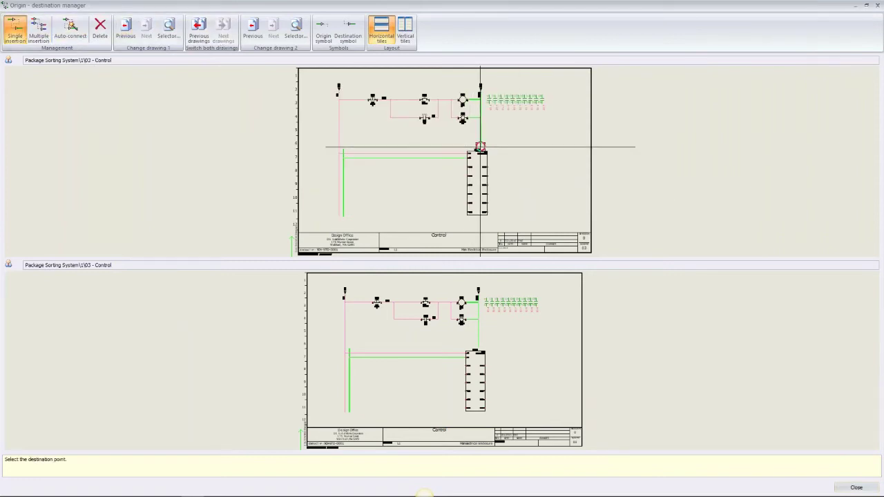
{"action": "left_click", "coordinate": [353, 343]}
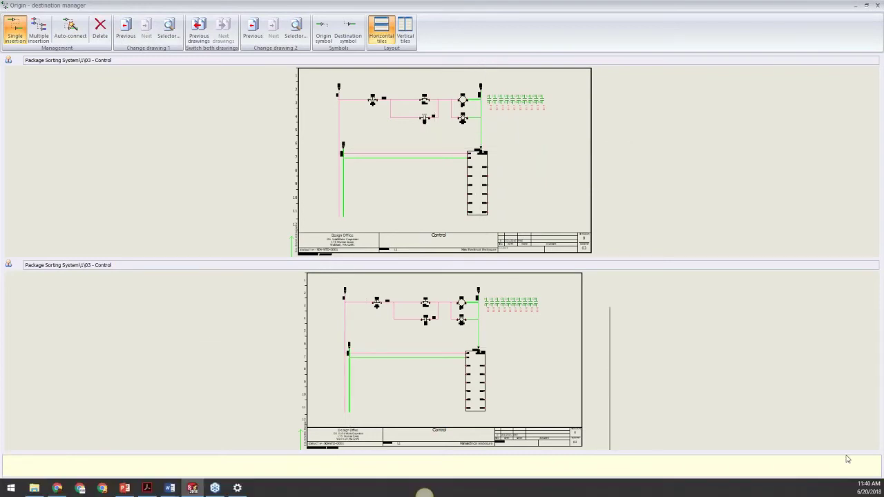
Close the origin-destination manager and search the symbol library for "3 wire"
{"action": "key", "text": "Escape"}
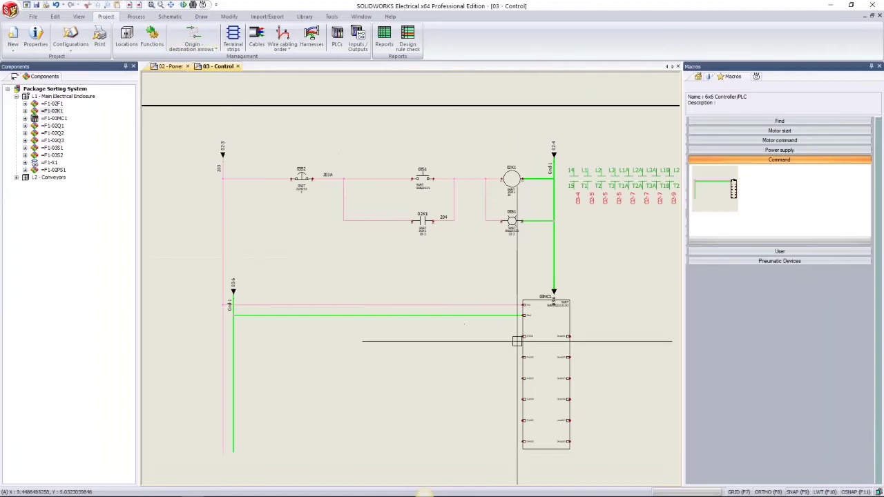
{"action": "scroll", "coordinate": [405, 263], "scroll_direction": "up", "scroll_amount": 1}
{"action": "middle_click_drag", "start_coordinate": [405, 263], "coordinate": [400, 212]}
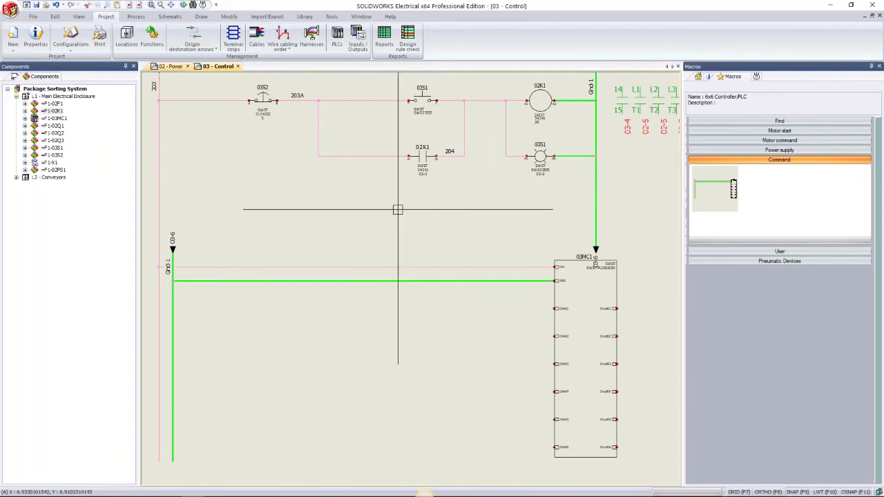
{"action": "middle_click_drag", "start_coordinate": [646, 233], "coordinate": [628, 191]}
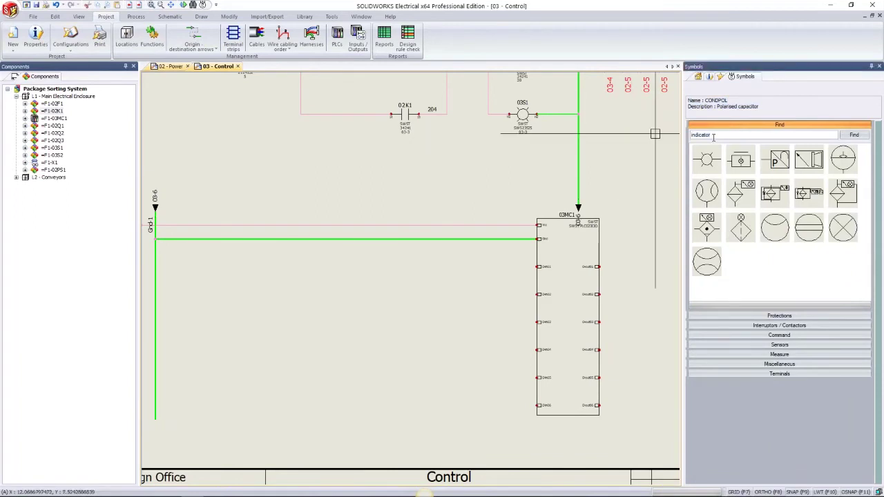
{"action": "double_click", "coordinate": [714, 136]}
{"action": "type", "text": "3"}
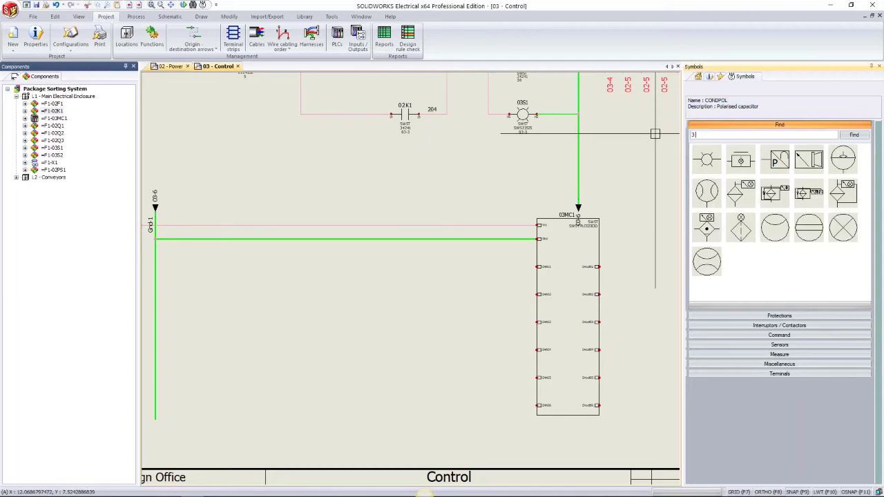
{"action": "type", "text": " wire"}
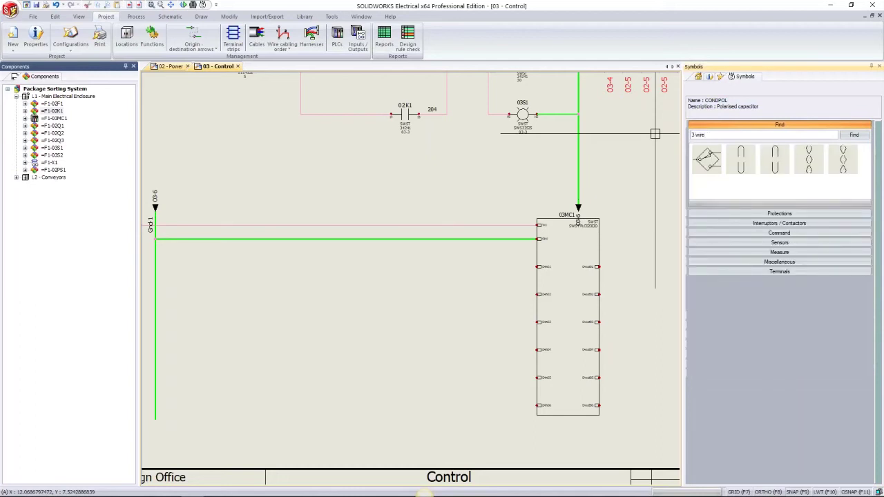
Insert a 3 Wire Sensing Switch below the ground wire, level with the PLC's first digital input, with its two-terminal side facing the ground rail
{"action": "left_click_drag", "start_coordinate": [655, 133], "coordinate": [286, 267]}
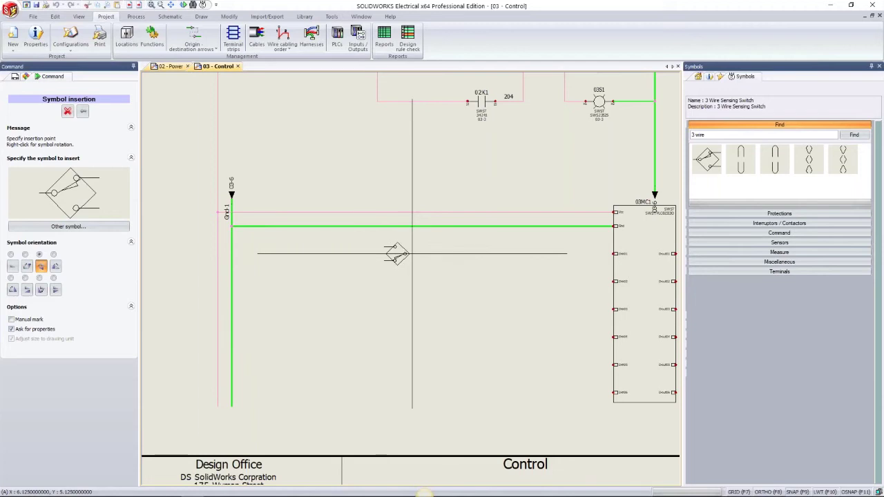
{"action": "left_click", "coordinate": [412, 254]}
{"action": "key", "text": "Return"}
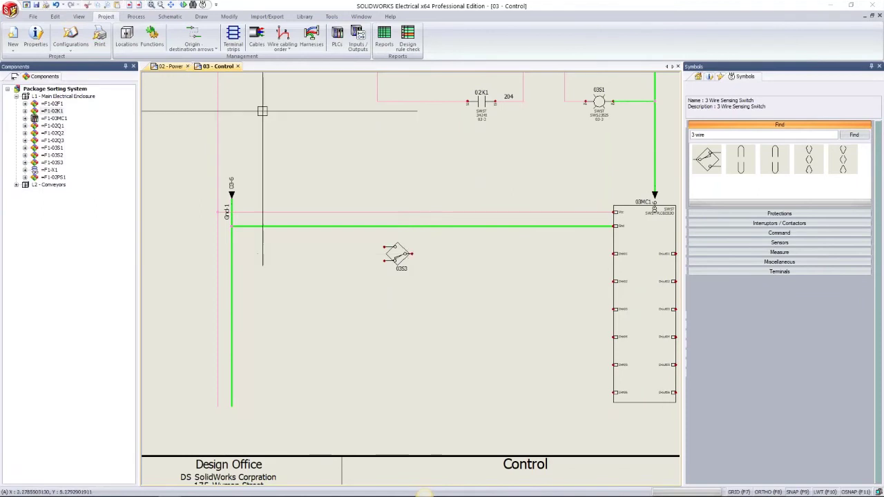
Draw single 24V 18AWG wires from the sensing switch's output to the PLC's first digital input and from its upper supply terminal to the 24V rail
{"action": "left_click", "coordinate": [168, 17]}
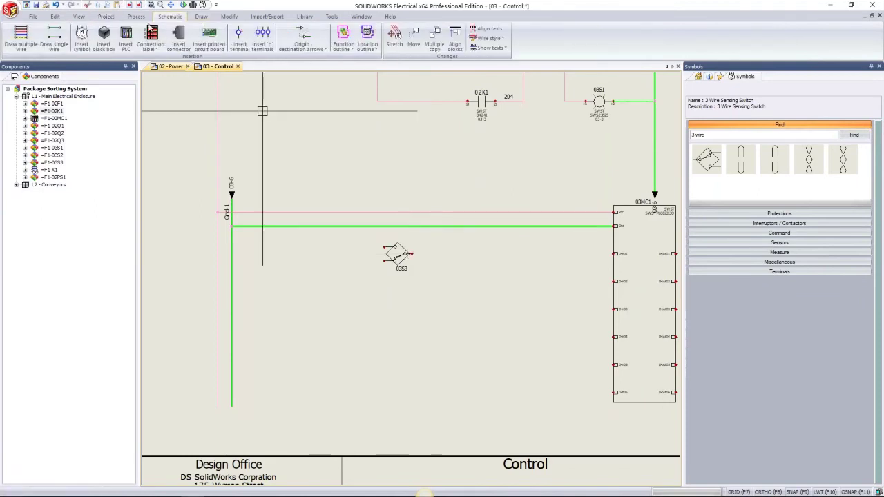
{"action": "left_click", "coordinate": [55, 39]}
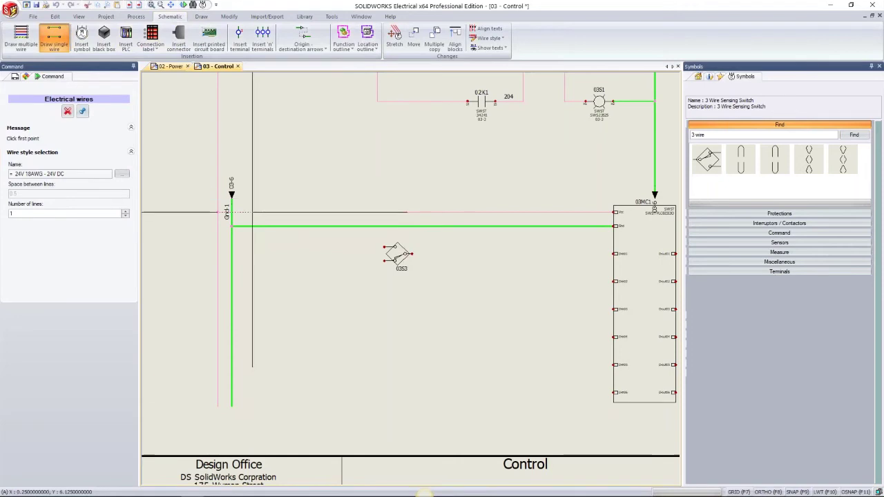
{"action": "left_click", "coordinate": [412, 253]}
{"action": "left_click", "coordinate": [614, 246]}
{"action": "middle_click_drag", "start_coordinate": [516, 302], "coordinate": [499, 304]}
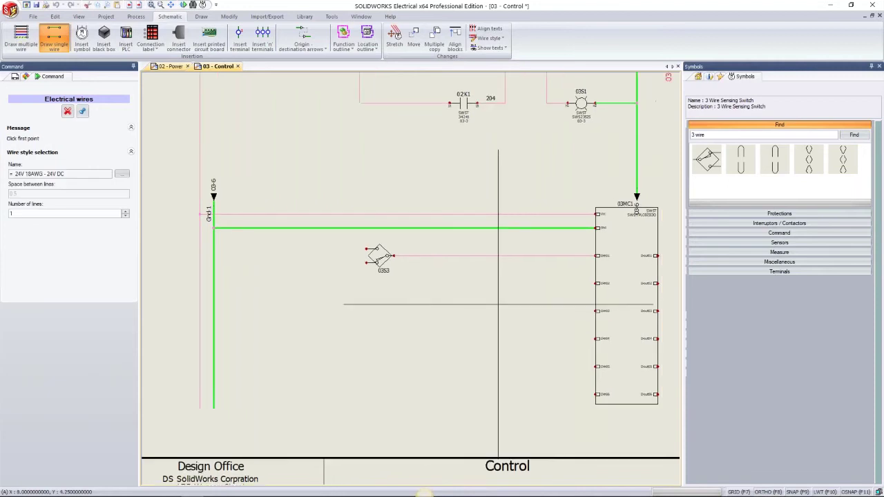
{"action": "left_click", "coordinate": [368, 249]}
{"action": "key", "text": "Escape"}
{"action": "key", "text": "Escape"}
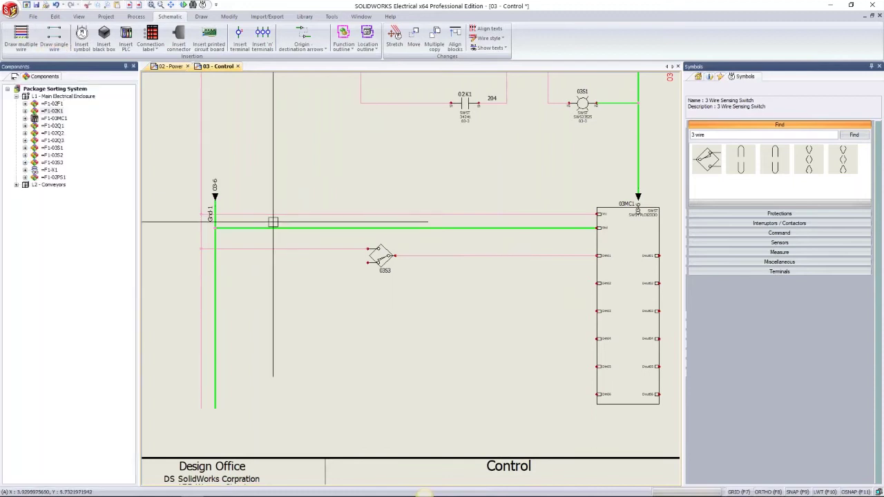
Copy the PLC's horizontal ground wire down to connect the ground rail with the sensing switch's lower supply terminal
{"action": "left_click", "coordinate": [270, 228]}
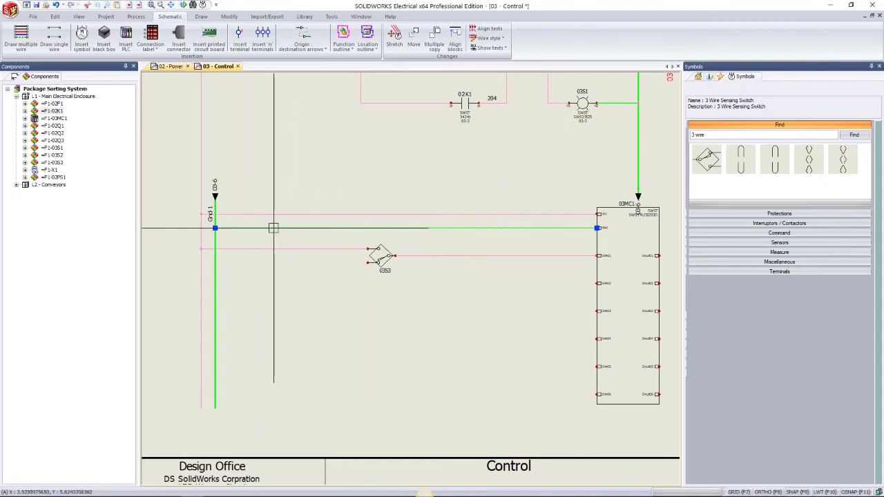
{"action": "key", "text": "Escape"}
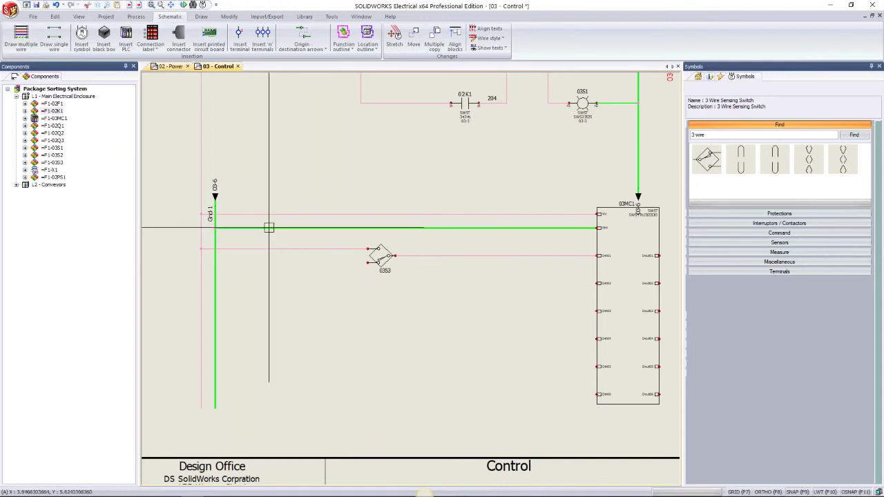
{"action": "left_click", "coordinate": [268, 228]}
{"action": "key", "text": "Escape"}
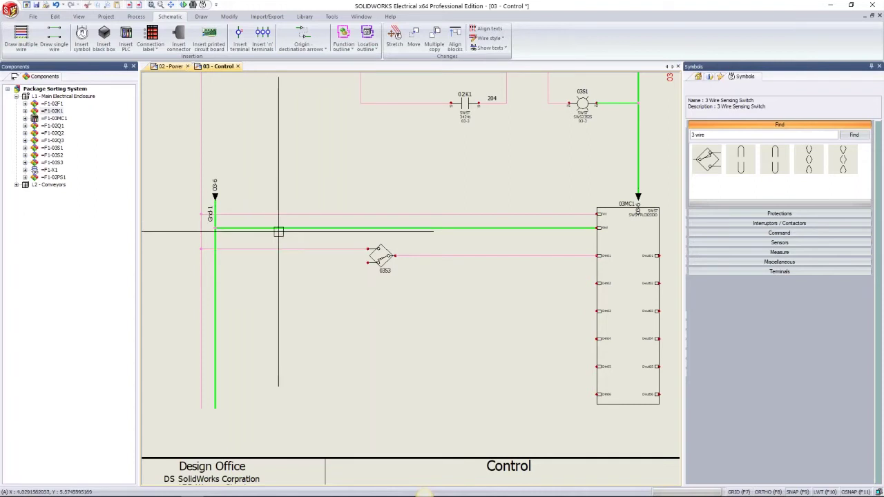
{"action": "left_click", "coordinate": [282, 228]}
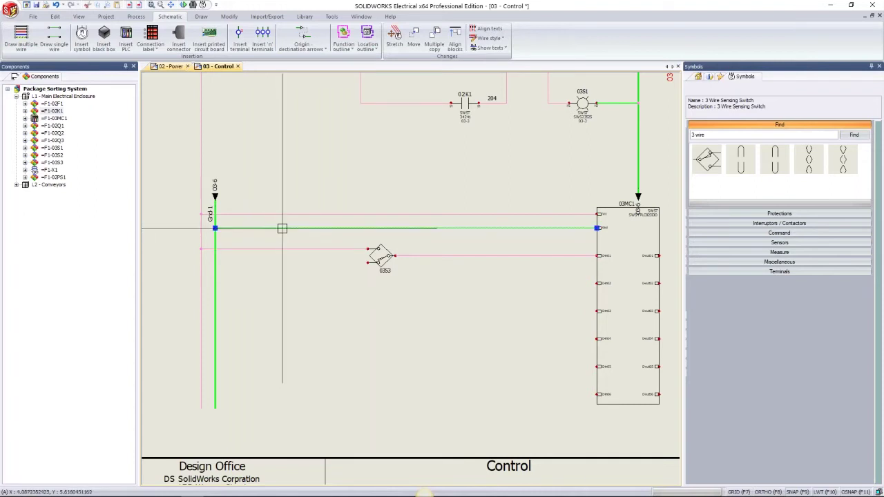
{"action": "key", "text": "ctrl+v"}
{"action": "left_click", "coordinate": [214, 263]}
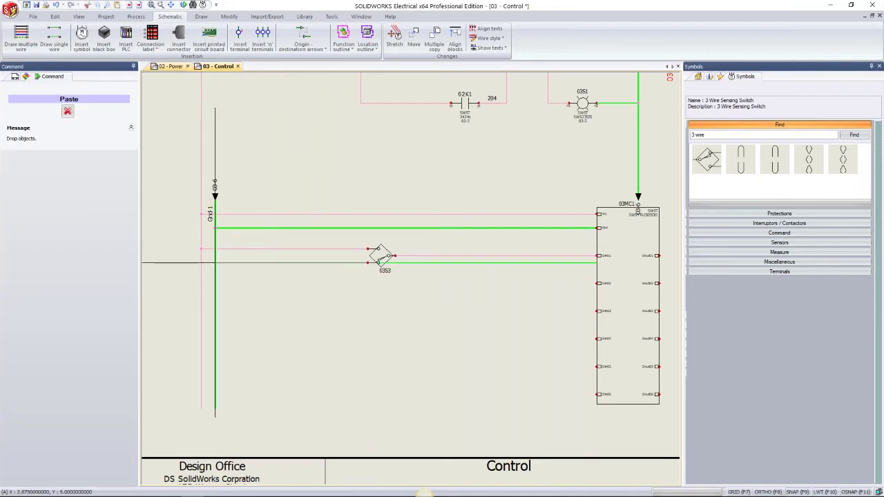
{"action": "key", "text": "Escape"}
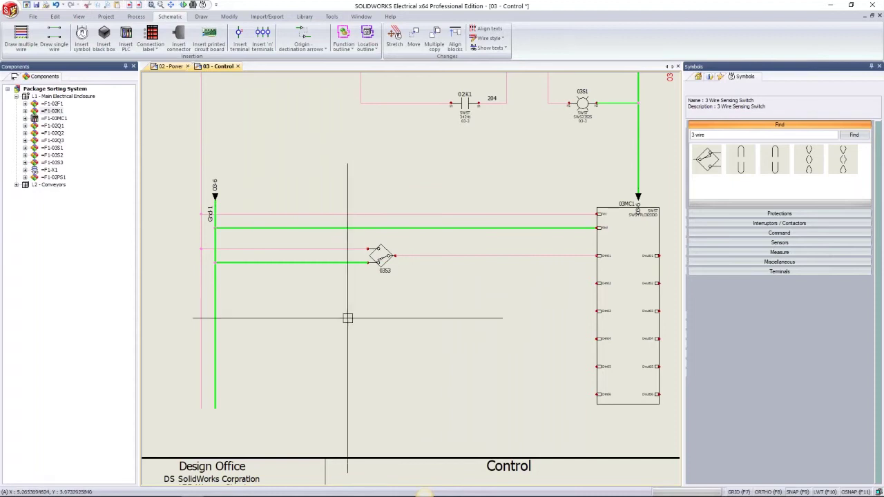
Insert terminals on both supply wires of the sensing switch with one axis line, accepting a new terminal strip for all of them
{"action": "scroll", "coordinate": [348, 318], "scroll_direction": "up", "scroll_amount": 1}
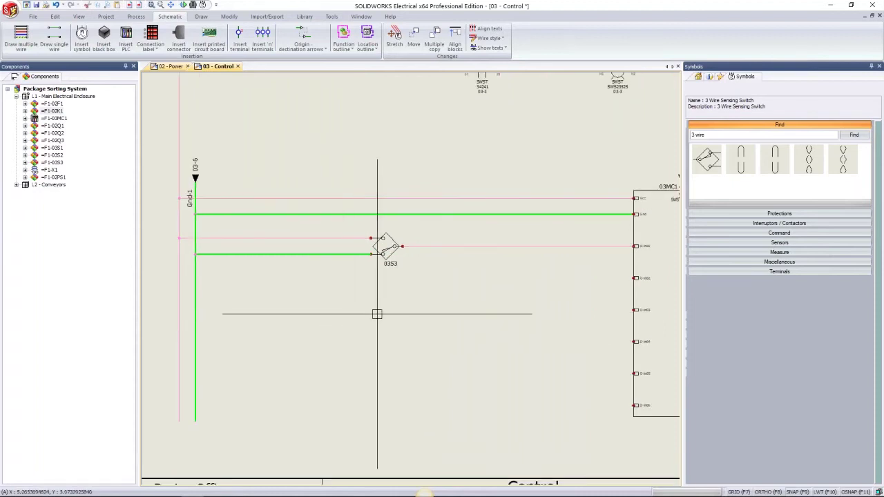
{"action": "scroll", "coordinate": [240, 162], "scroll_direction": "up", "scroll_amount": 2}
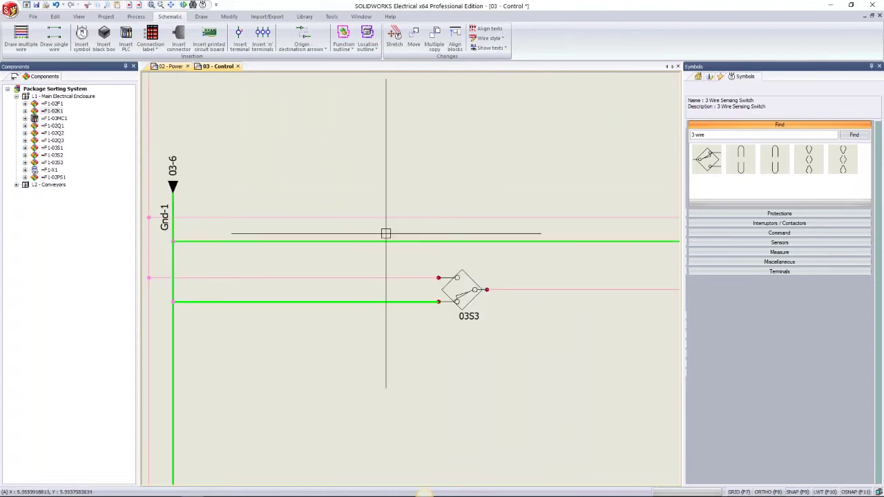
{"action": "left_click", "coordinate": [264, 40]}
{"action": "left_click", "coordinate": [318, 265]}
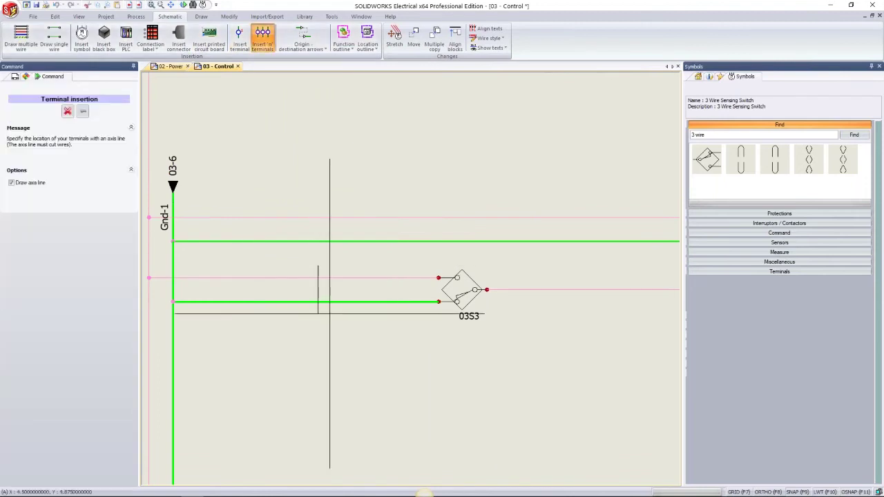
{"action": "left_click", "coordinate": [329, 314]}
{"action": "left_click", "coordinate": [270, 313]}
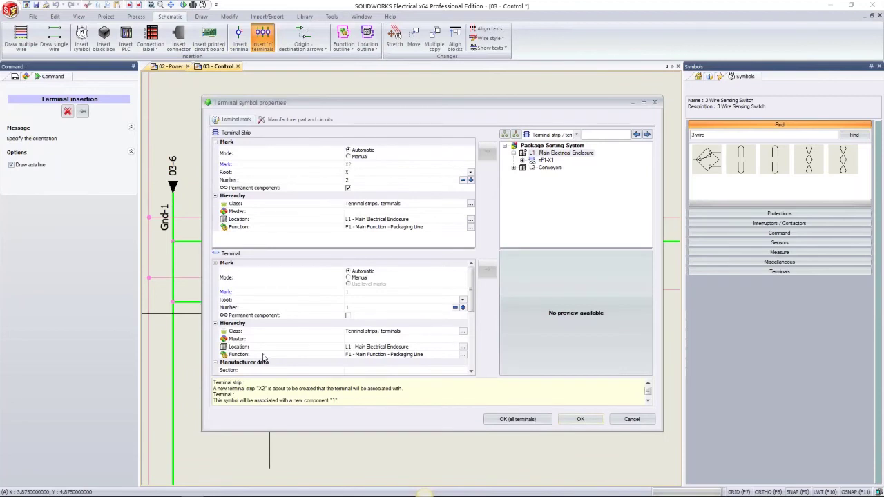
{"action": "left_click", "coordinate": [539, 419]}
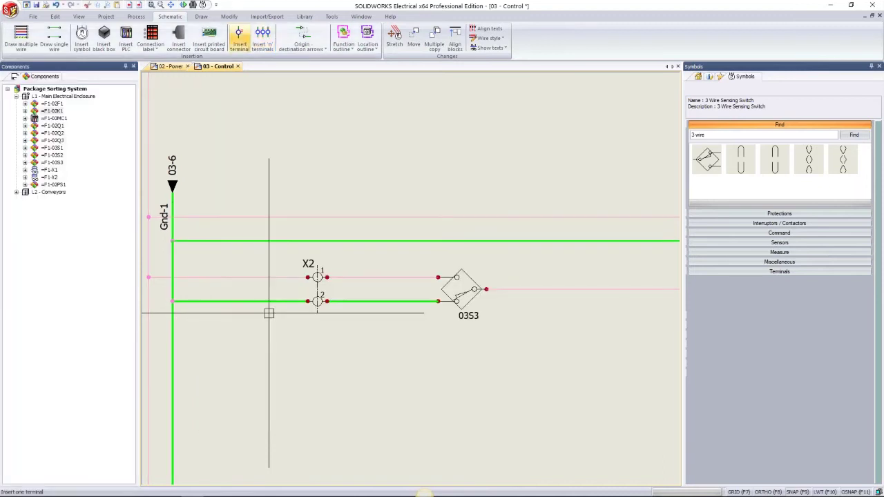
Insert a terminal on the wire between the sensing switch and the PLC input, assigning it to terminal strip X2
{"action": "left_click", "coordinate": [262, 40]}
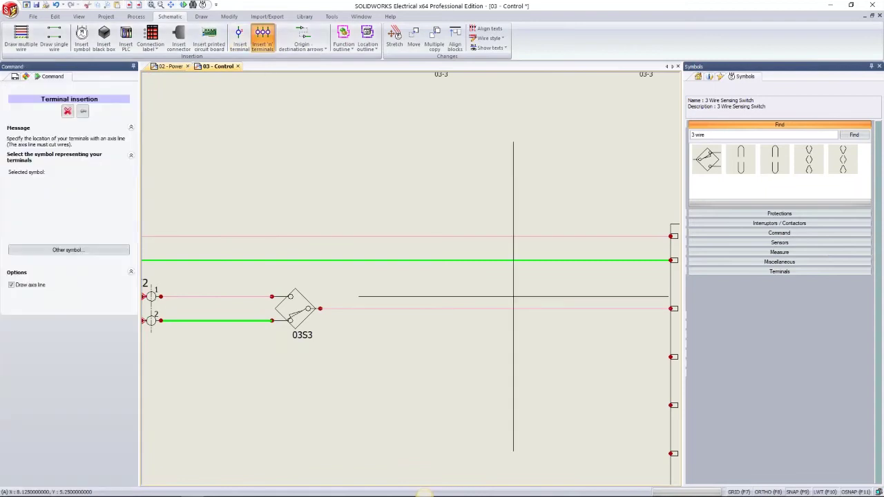
{"action": "left_click", "coordinate": [514, 297]}
{"action": "left_click", "coordinate": [550, 332]}
{"action": "left_click", "coordinate": [544, 167]}
{"action": "left_click", "coordinate": [580, 419]}
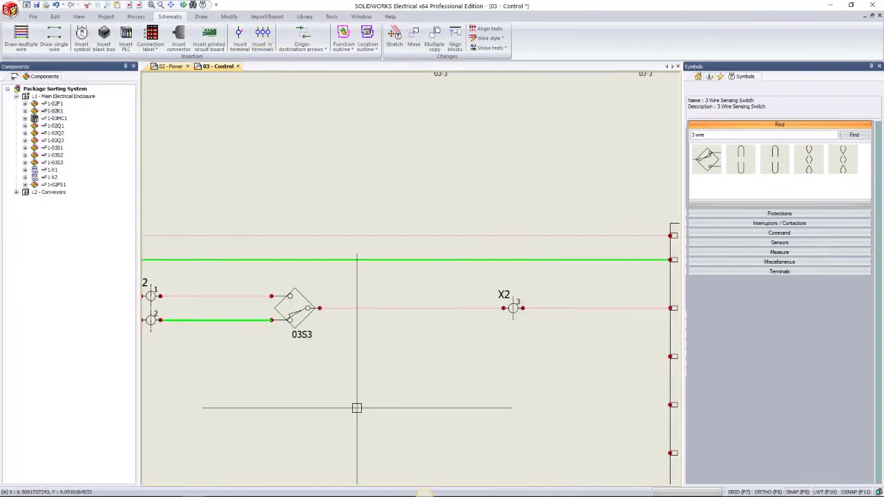
Move the sensing switch's 03S3 mark slightly up and to the right, beside the symbol's lower corner
{"action": "scroll", "coordinate": [357, 407], "scroll_direction": "down", "scroll_amount": 1}
{"action": "middle_click_drag", "start_coordinate": [356, 408], "coordinate": [428, 379]}
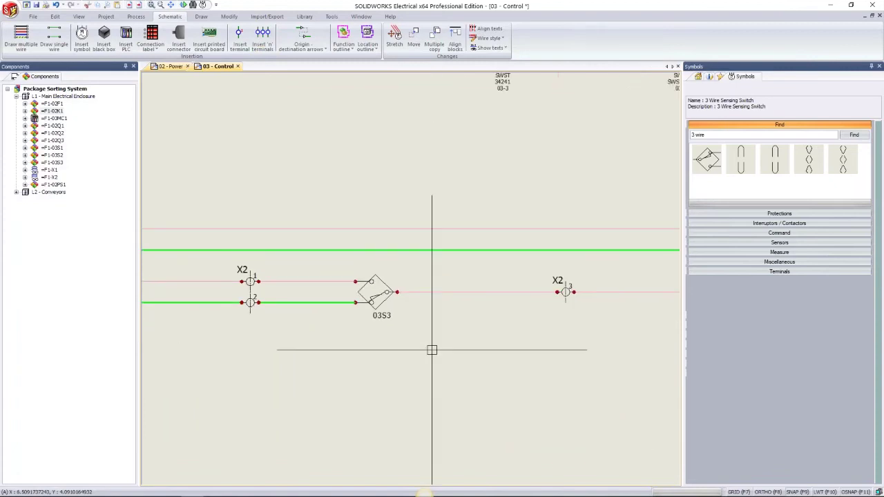
{"action": "left_click", "coordinate": [383, 316]}
{"action": "left_click", "coordinate": [374, 318]}
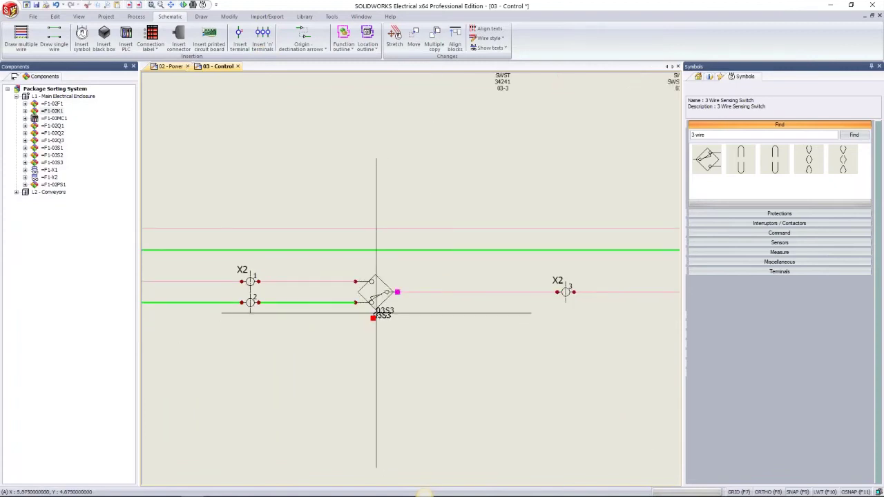
{"action": "left_click", "coordinate": [387, 313]}
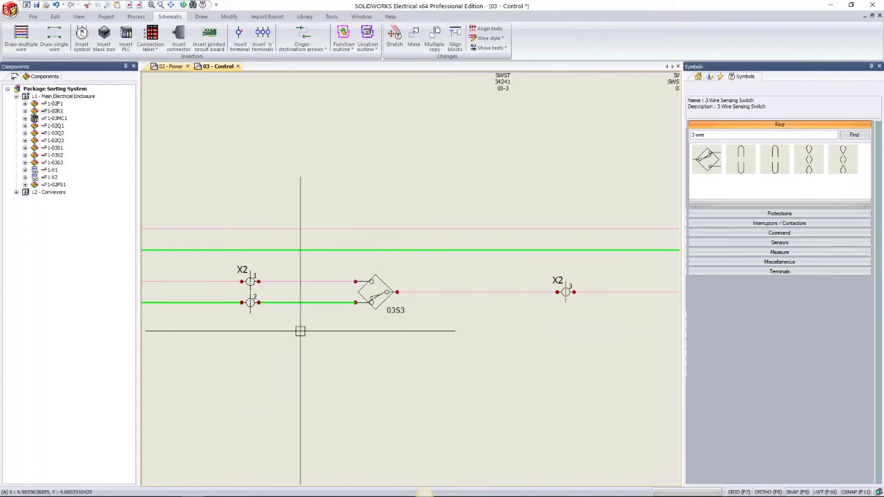
Open terminal strip X2 for editing from its first terminal on the sensing switch's supply wire
{"action": "middle_click_drag", "start_coordinate": [298, 332], "coordinate": [335, 325]}
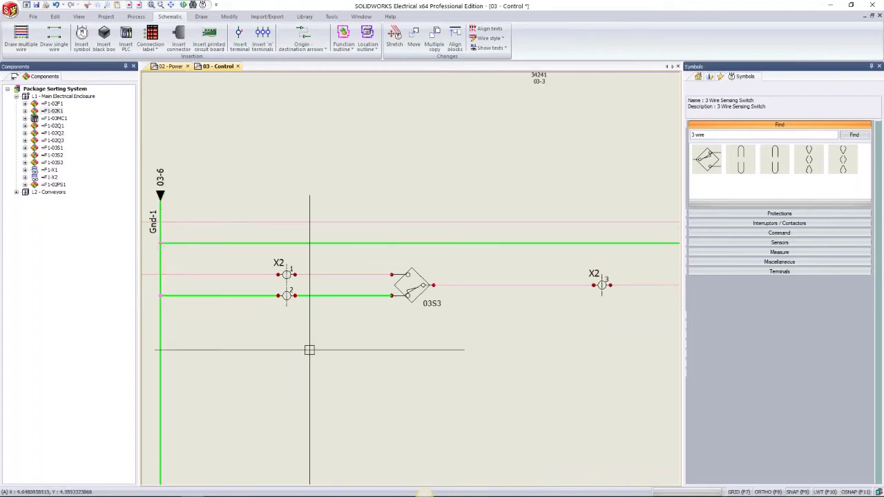
{"action": "scroll", "coordinate": [310, 351], "scroll_direction": "down", "scroll_amount": 1}
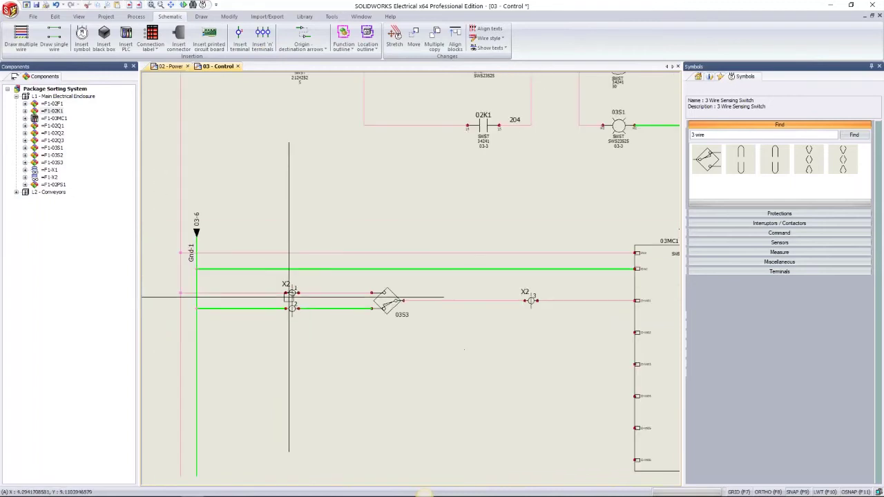
{"action": "left_click", "coordinate": [292, 291]}
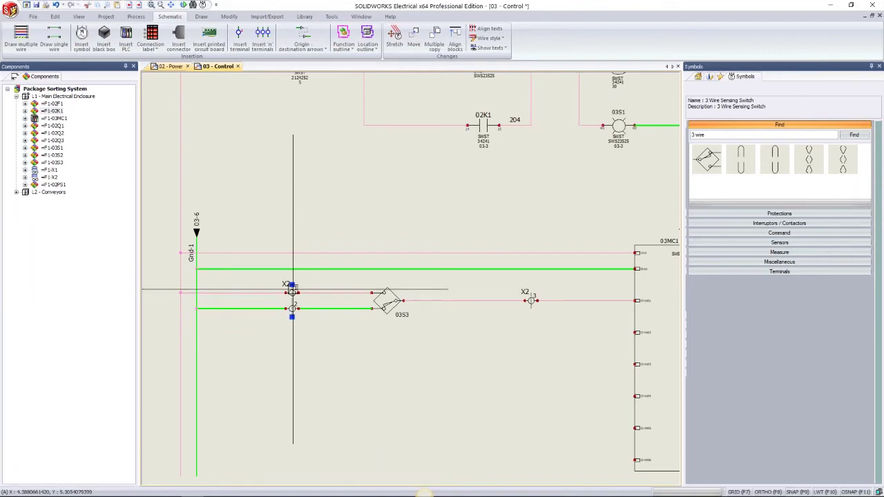
{"action": "scroll", "coordinate": [292, 291], "scroll_direction": "up", "scroll_amount": 3}
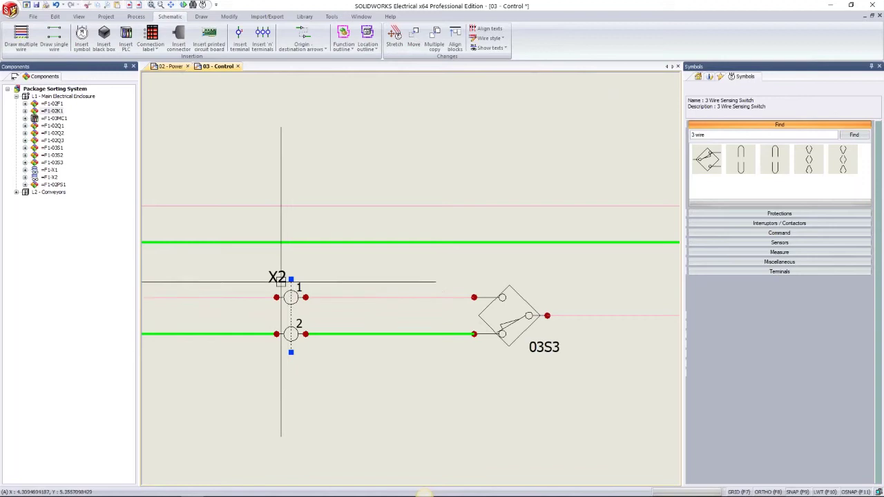
{"action": "right_click", "coordinate": [294, 283]}
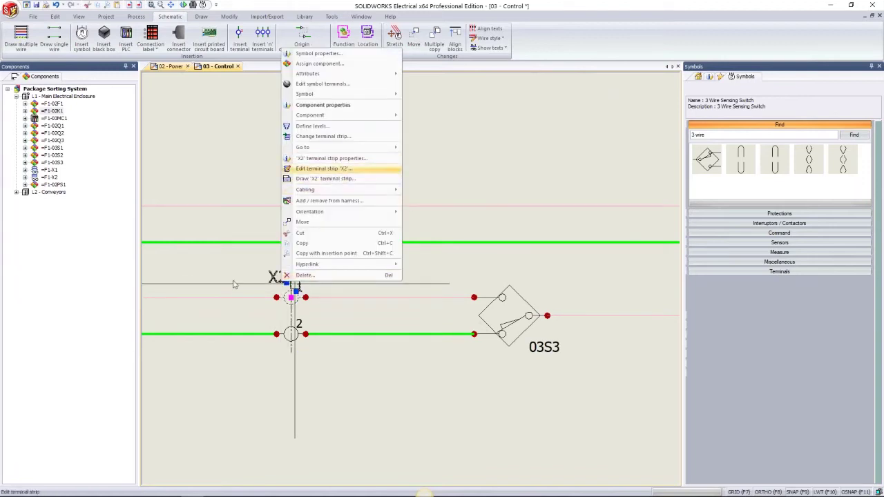
{"action": "left_click", "coordinate": [324, 169]}
Search manufacturer parts for all three X2 terminals at once, filtered to the manufacturer SWST
{"action": "left_click_drag", "start_coordinate": [428, 167], "coordinate": [428, 206]}
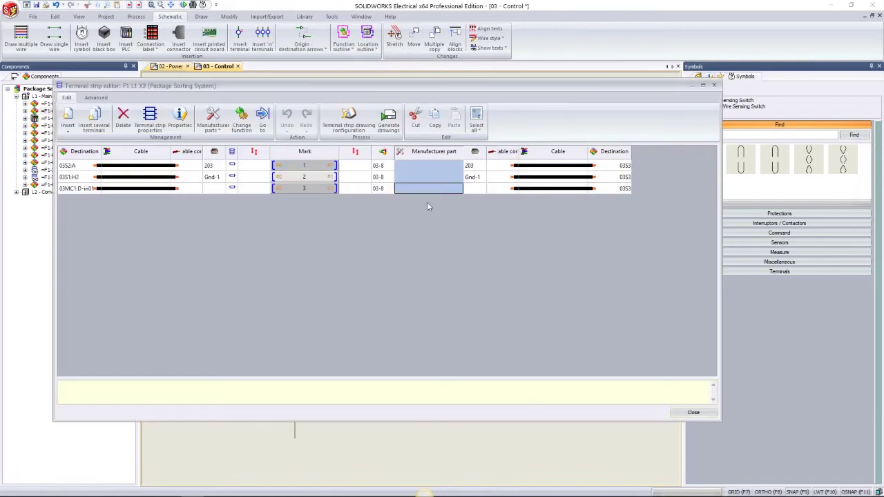
{"action": "right_click", "coordinate": [427, 188]}
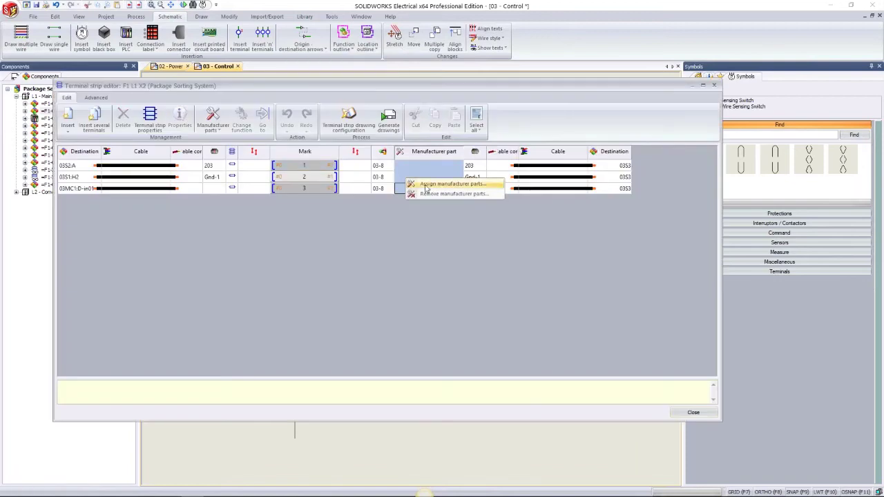
{"action": "left_click", "coordinate": [426, 185]}
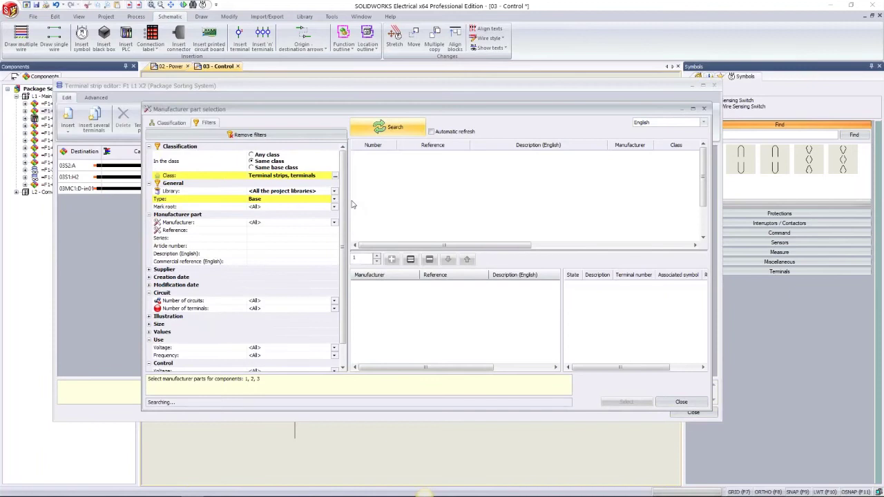
{"action": "left_click", "coordinate": [273, 225]}
{"action": "scroll", "coordinate": [273, 276], "scroll_direction": "down", "scroll_amount": 5}
{"action": "scroll", "coordinate": [271, 282], "scroll_direction": "down", "scroll_amount": 3}
{"action": "left_click", "coordinate": [271, 292]}
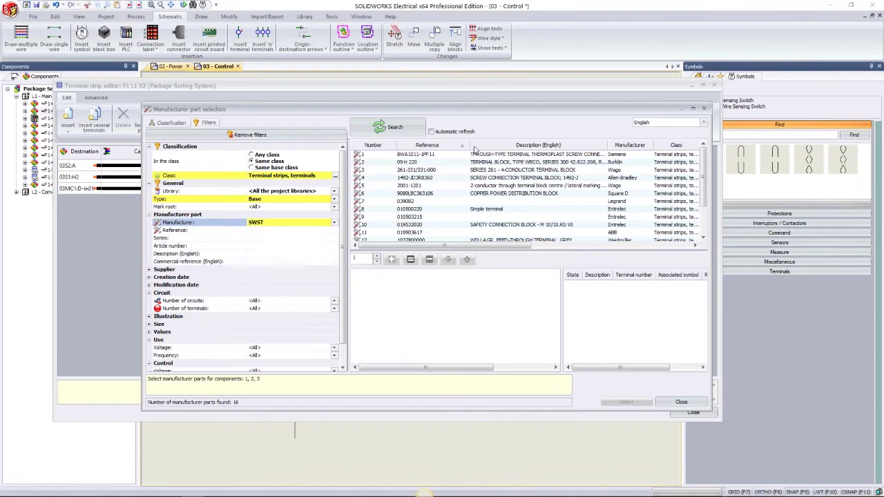
{"action": "left_click", "coordinate": [395, 127]}
Assign the terminal block part SWSTTB-Sm to the three X2 terminals
{"action": "left_click", "coordinate": [425, 163]}
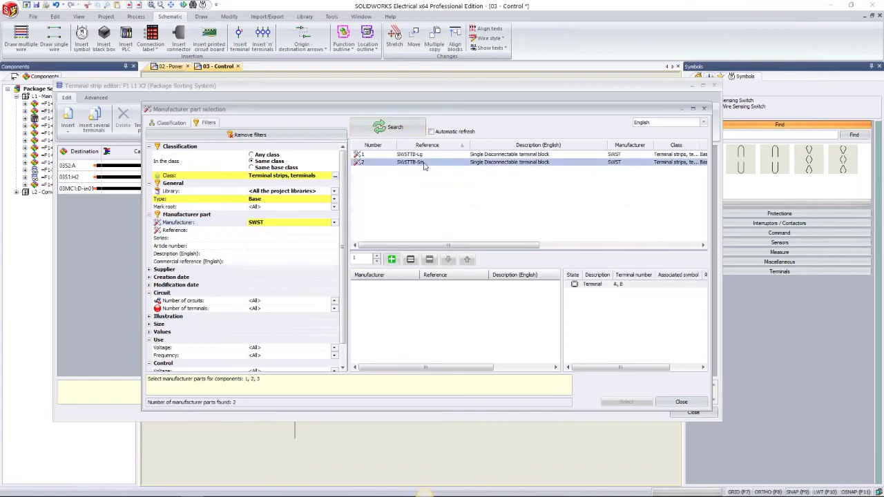
{"action": "left_click", "coordinate": [392, 260]}
{"action": "left_click", "coordinate": [616, 404]}
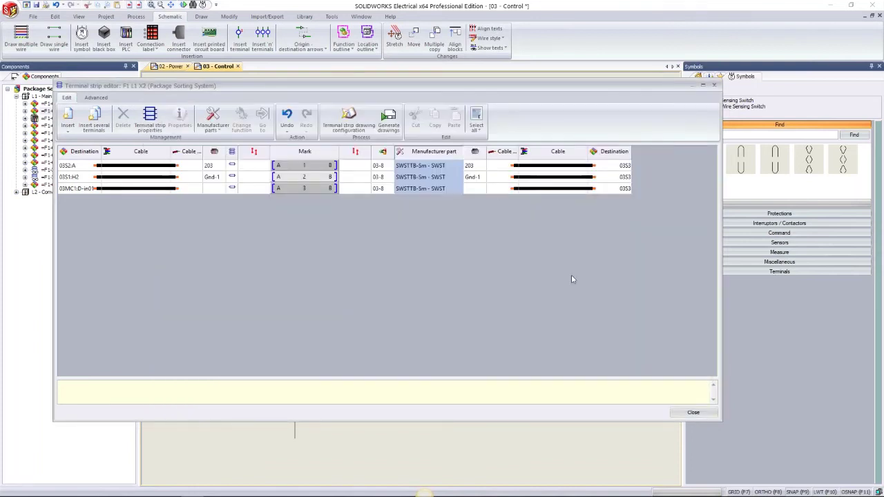
Open cable core association for the three wires between strip X2 and sensing switch 03S3
{"action": "left_click", "coordinate": [551, 166]}
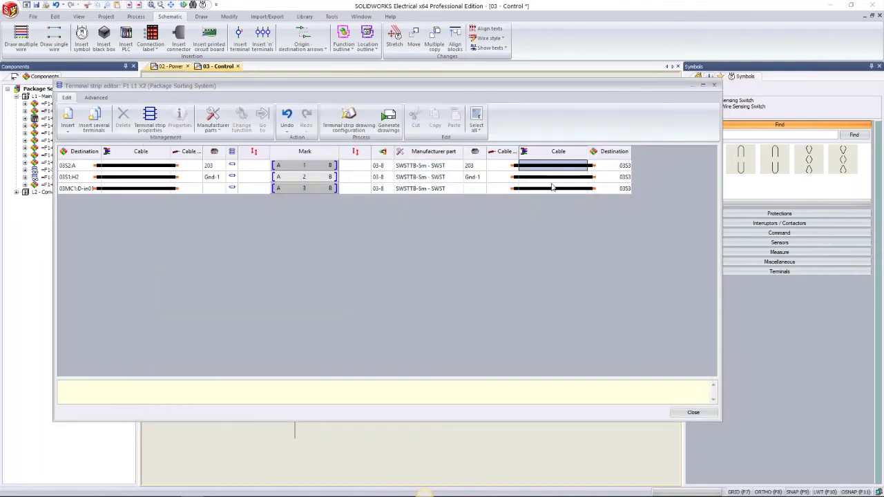
{"action": "left_click", "coordinate": [553, 187], "text": "shift"}
{"action": "right_click", "coordinate": [553, 189]}
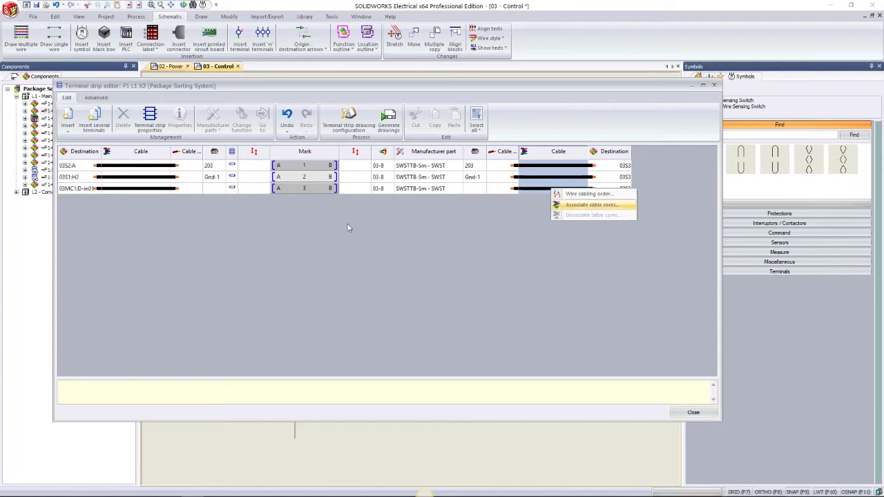
{"action": "left_click", "coordinate": [589, 205]}
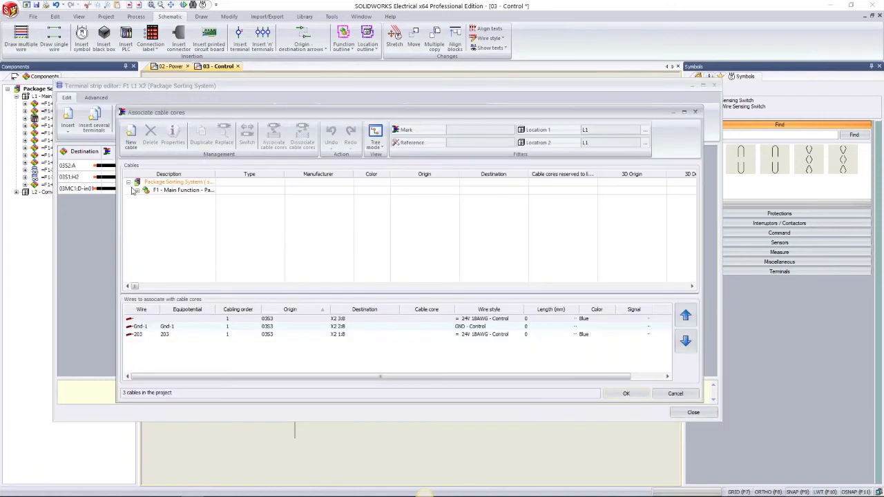
Add a new cable with reference S3-35415-18, filtering the references by type Control and size standard Gauge (AWG standard)
{"action": "left_click", "coordinate": [131, 141]}
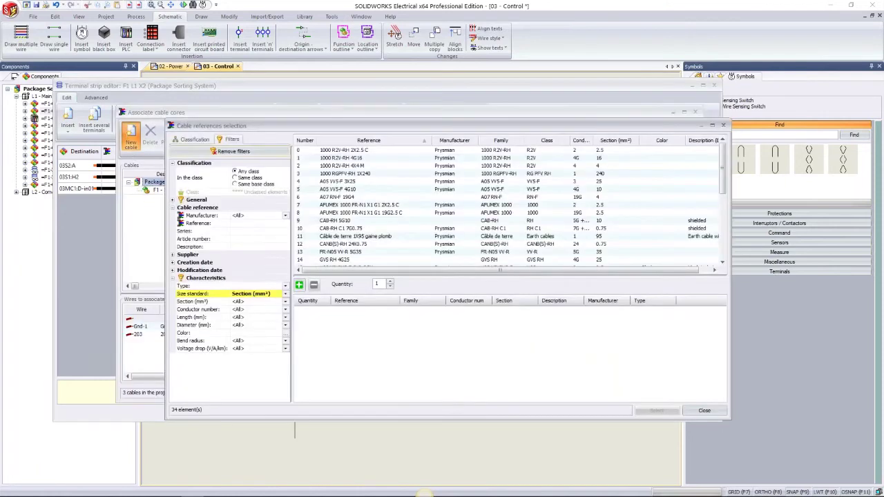
{"action": "left_click", "coordinate": [261, 293]}
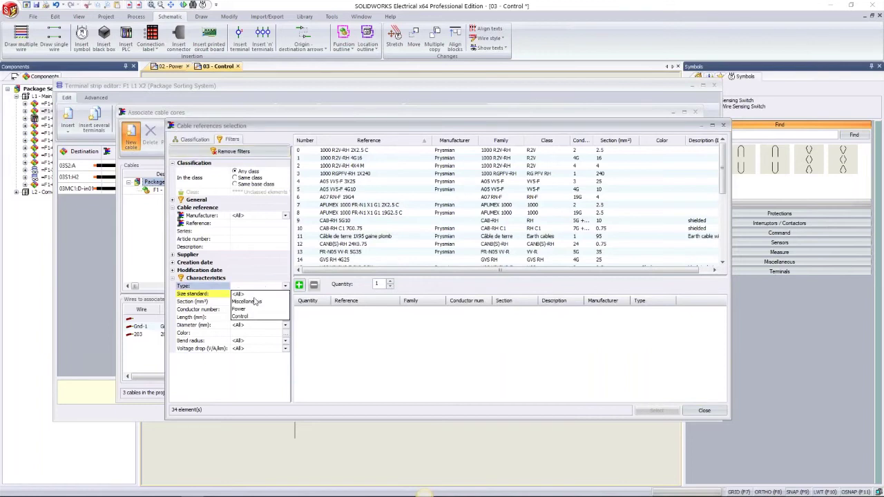
{"action": "left_click", "coordinate": [242, 317]}
{"action": "left_click", "coordinate": [257, 294]}
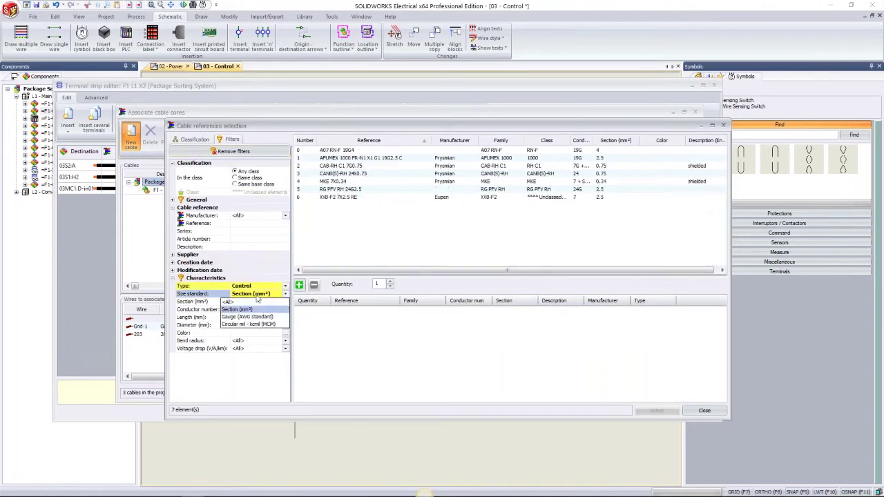
{"action": "left_click", "coordinate": [252, 317]}
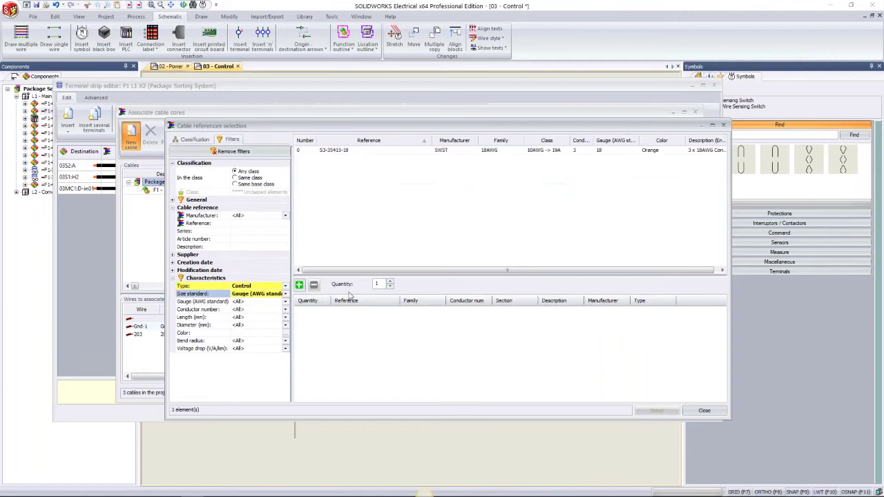
{"action": "left_click", "coordinate": [342, 151]}
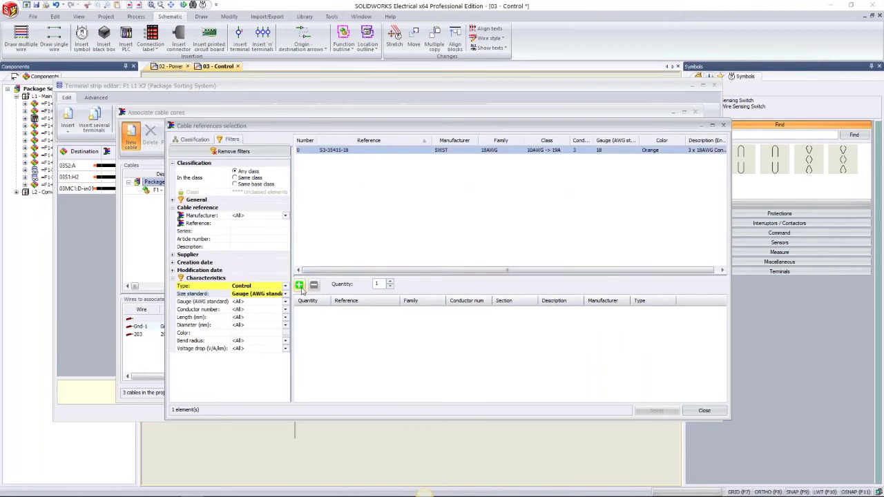
{"action": "left_click", "coordinate": [299, 286]}
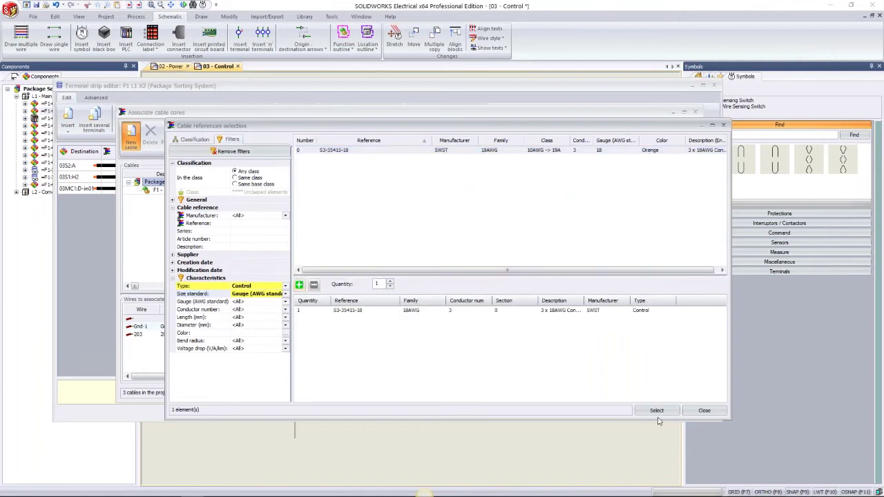
{"action": "left_click", "coordinate": [656, 411]}
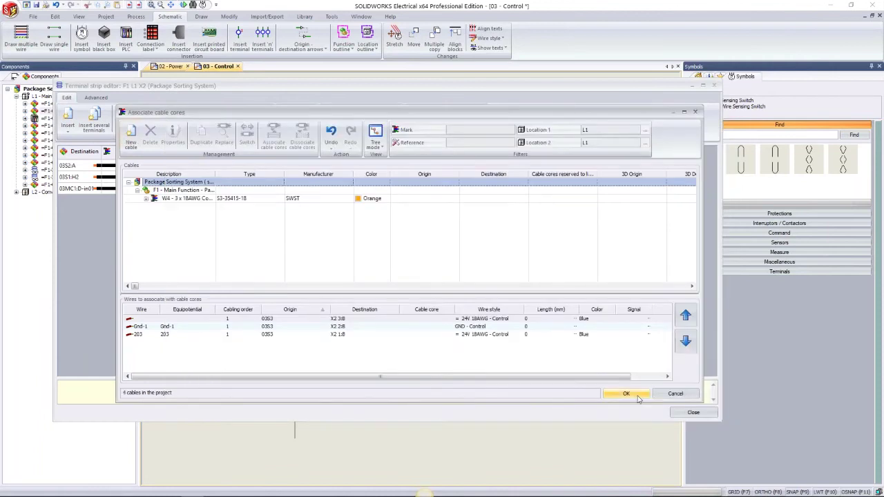
Expand the new 3 x 18AWG cable and associate its yellow core with the wire to X2 3:B
{"action": "left_click", "coordinate": [195, 199]}
{"action": "double_click", "coordinate": [195, 199]}
{"action": "left_click", "coordinate": [225, 223]}
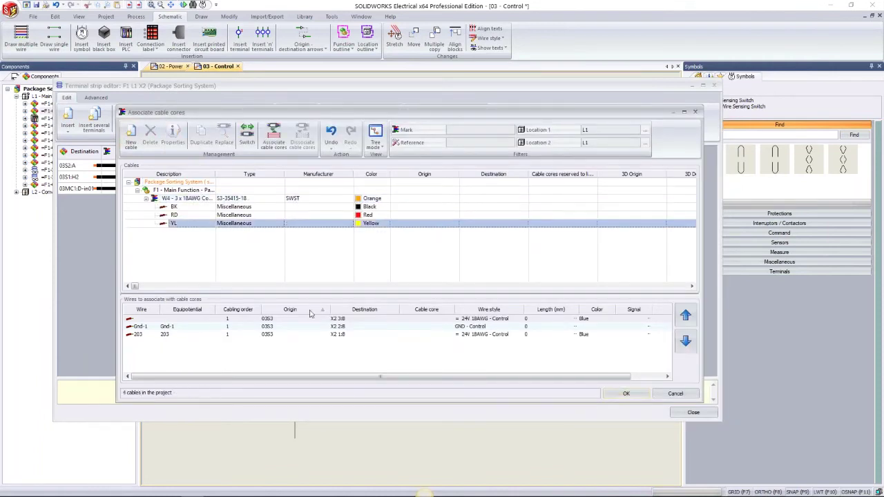
{"action": "left_click", "coordinate": [362, 319]}
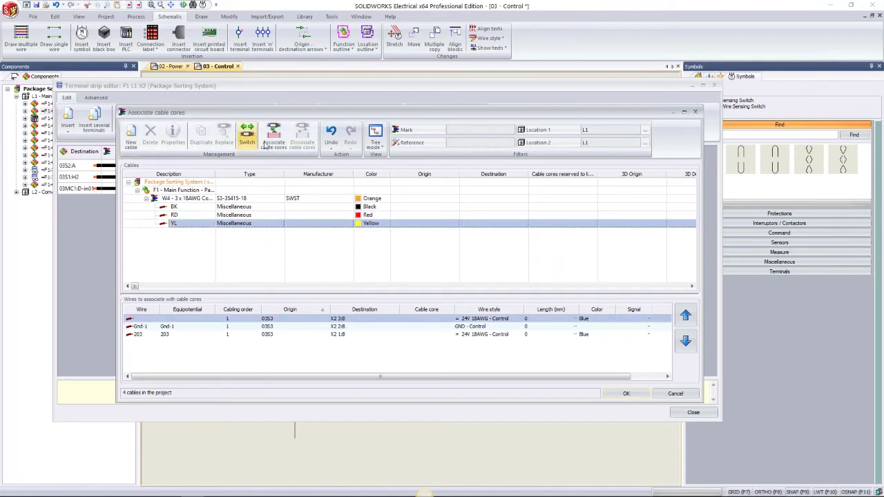
{"action": "left_click", "coordinate": [274, 137]}
Associate the cable's red core with wire 203 to X2 1:B
{"action": "left_click", "coordinate": [295, 217]}
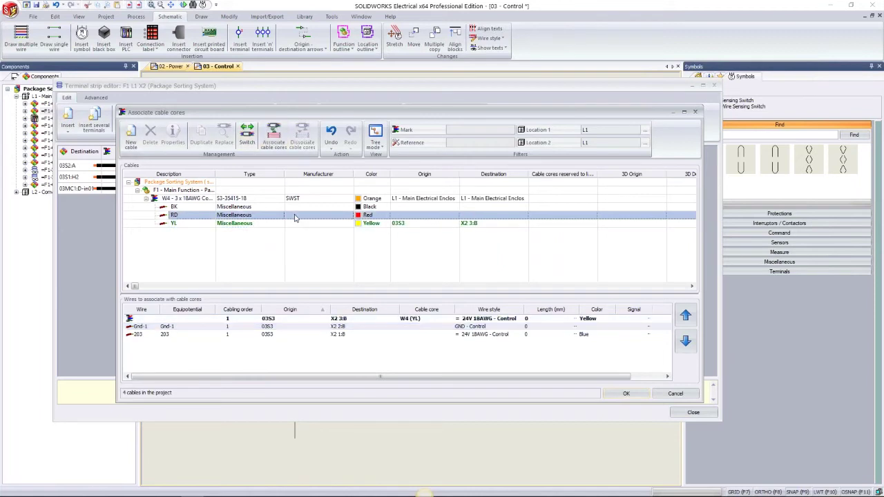
{"action": "left_click", "coordinate": [321, 334]}
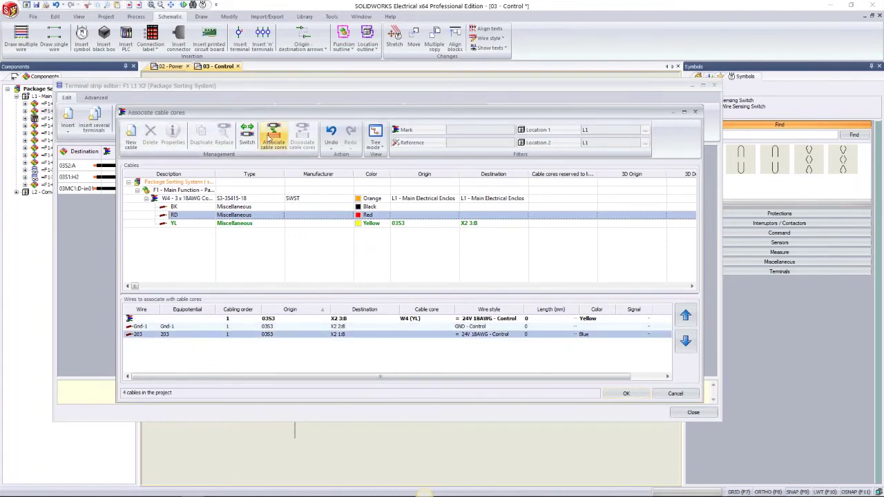
{"action": "left_click", "coordinate": [274, 137]}
Associate the cable's black core with wire Gnd-1 to X2 2:B, accept the associations and close the terminal strip editor
{"action": "left_click", "coordinate": [353, 327]}
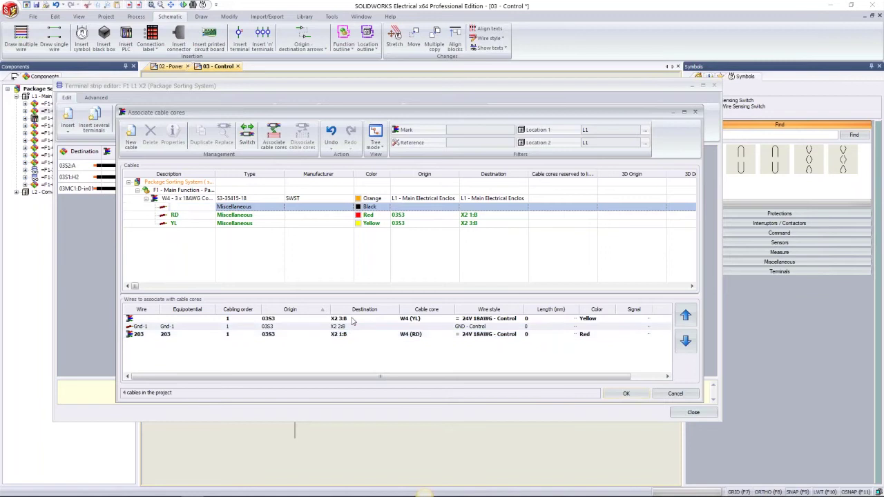
{"action": "left_click", "coordinate": [274, 136]}
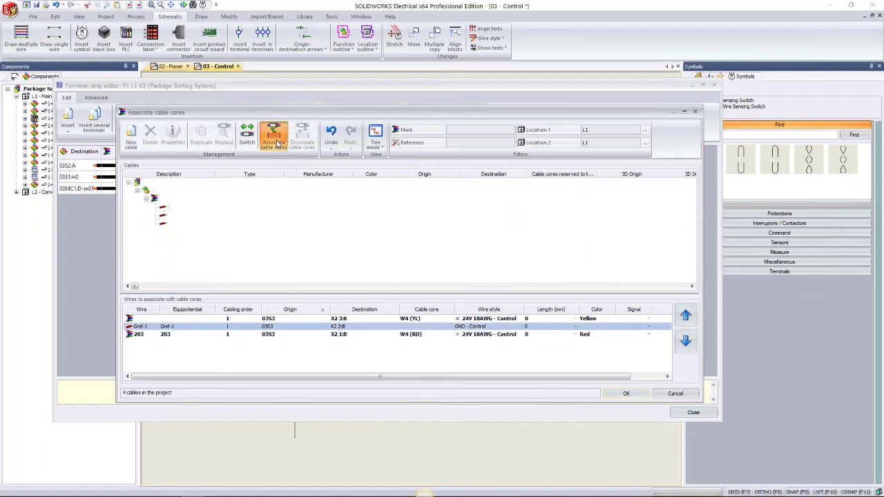
{"action": "left_click", "coordinate": [627, 395]}
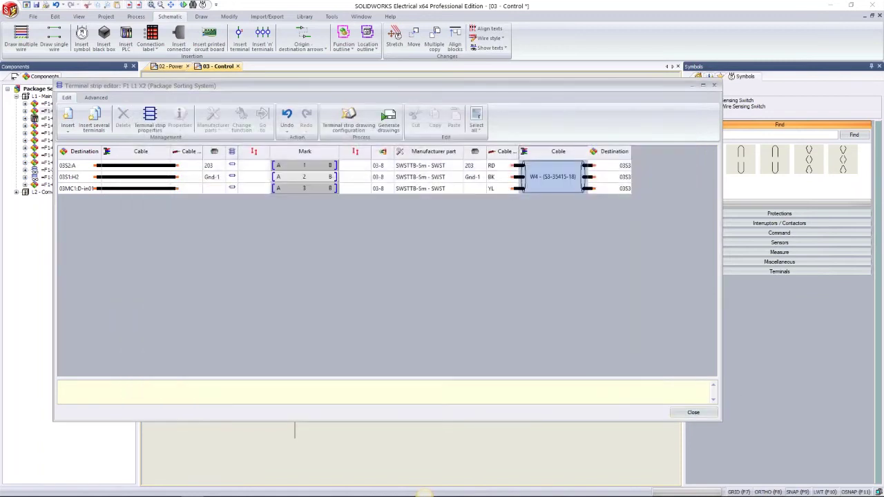
{"action": "left_click", "coordinate": [693, 413]}
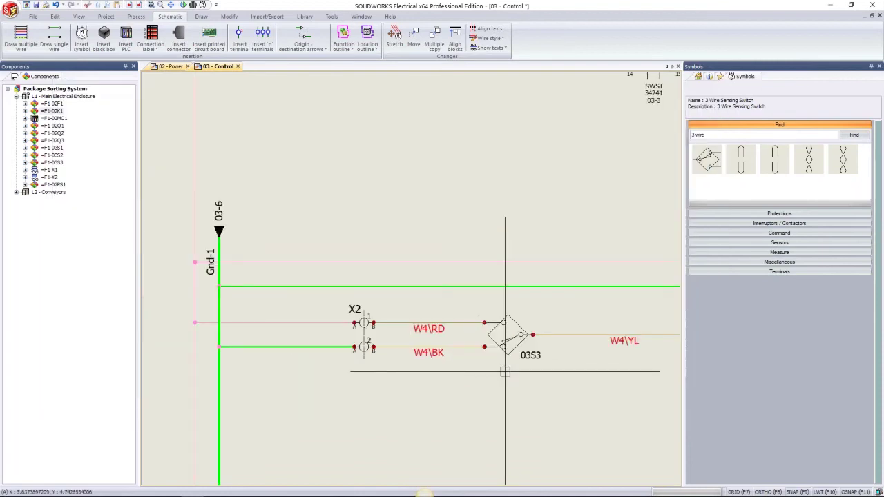
Copy the sensing switch circuit with its wires and X2 terminals and paste it directly below, at the second PLC input
{"action": "scroll", "coordinate": [505, 371], "scroll_direction": "down", "scroll_amount": 2}
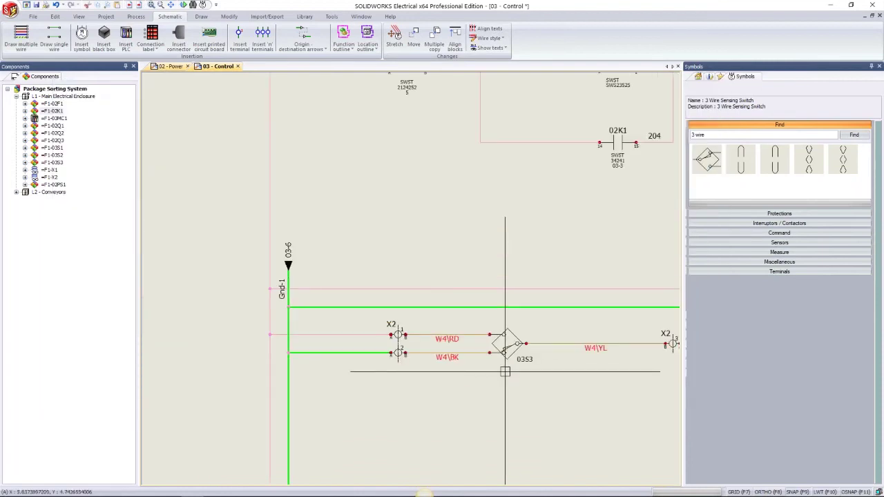
{"action": "scroll", "coordinate": [505, 372], "scroll_direction": "down", "scroll_amount": 2}
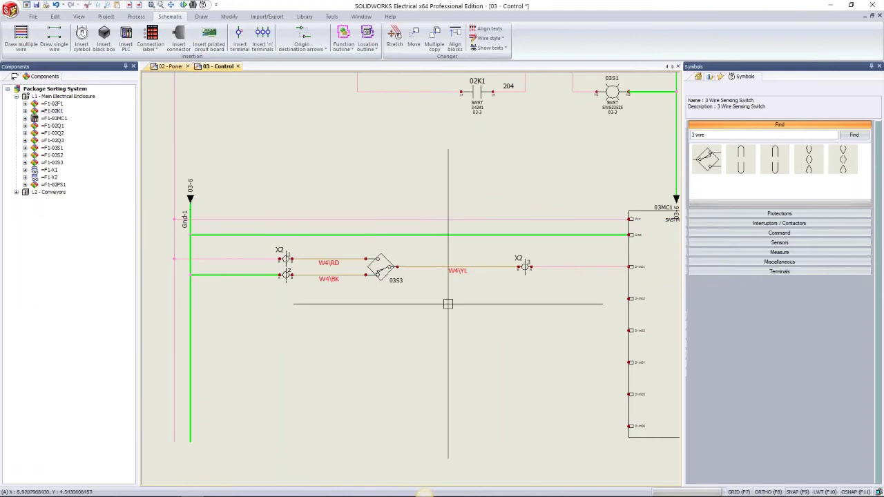
{"action": "left_click_drag", "start_coordinate": [574, 302], "coordinate": [247, 242]}
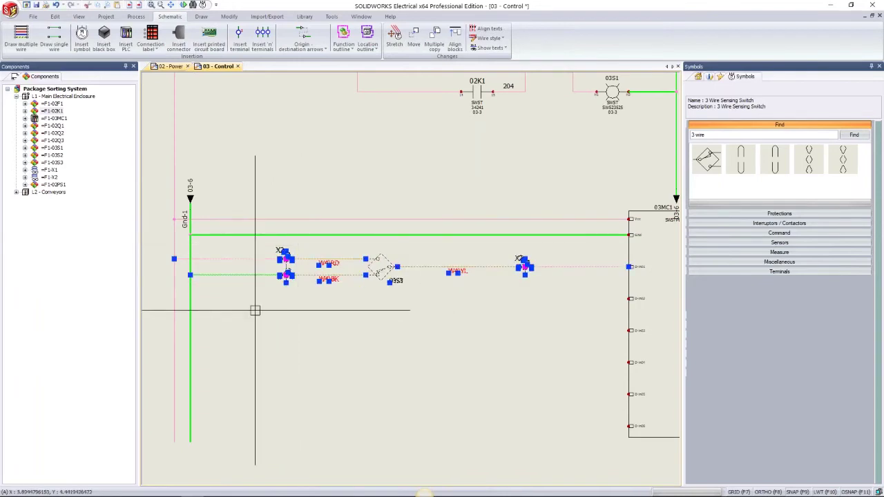
{"action": "key", "text": "ctrl+v"}
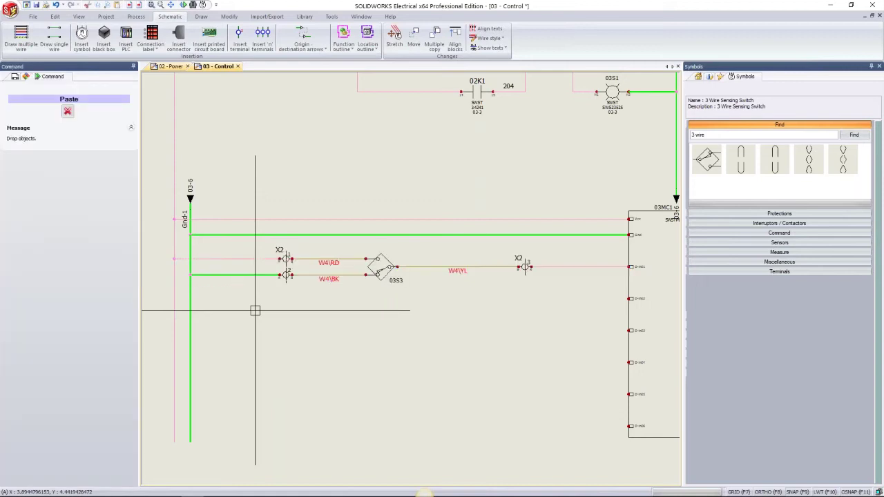
{"action": "left_click", "coordinate": [174, 314]}
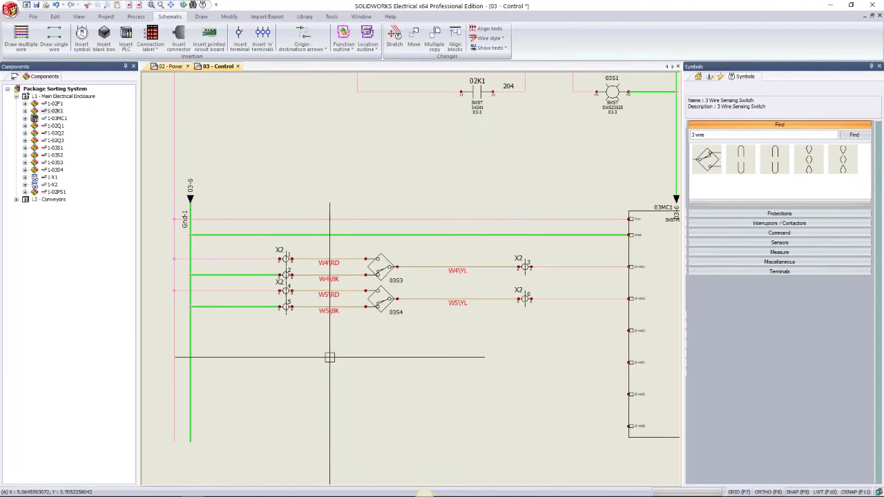
Move the X2 marks of terminals 4 and 1 to the left of their terminals, just above the supply wires
{"action": "scroll", "coordinate": [286, 297], "scroll_direction": "up", "scroll_amount": 5}
{"action": "left_click", "coordinate": [287, 289]}
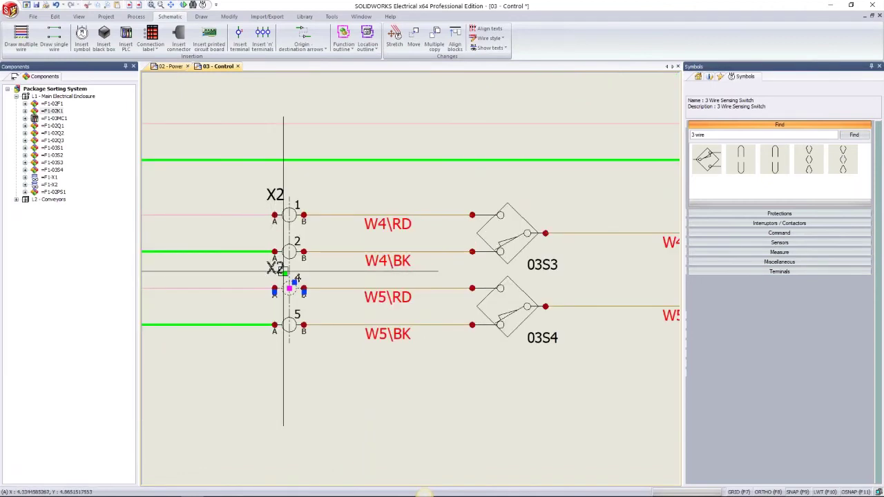
{"action": "left_click", "coordinate": [283, 272]}
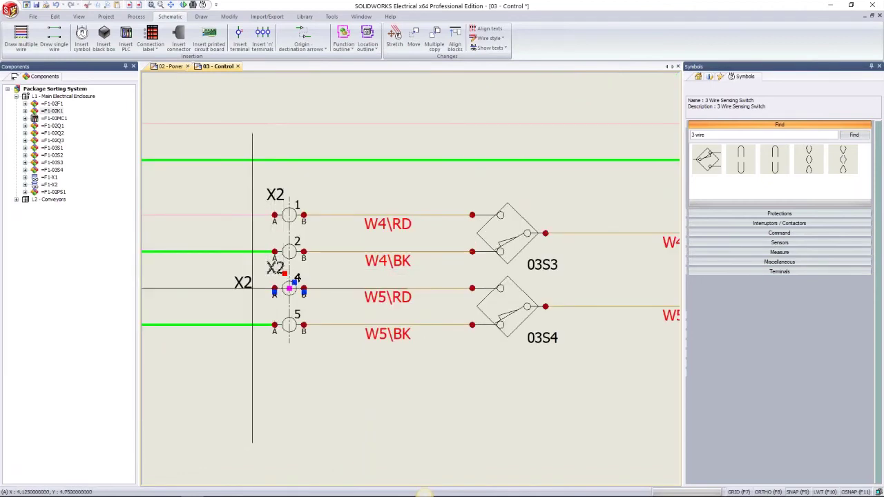
{"action": "left_click", "coordinate": [253, 288]}
{"action": "left_click", "coordinate": [284, 200]}
{"action": "left_click", "coordinate": [284, 200]}
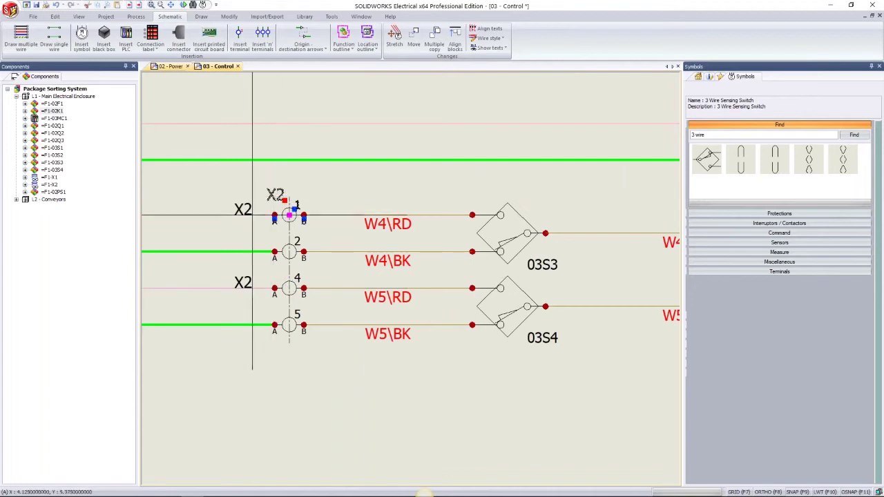
{"action": "left_click", "coordinate": [252, 215]}
Copy the 03S3 and 03S4 switch circuits with their wires and X2 terminals, pasting them at the third through sixth PLC inputs
{"action": "scroll", "coordinate": [407, 377], "scroll_direction": "down", "scroll_amount": 4}
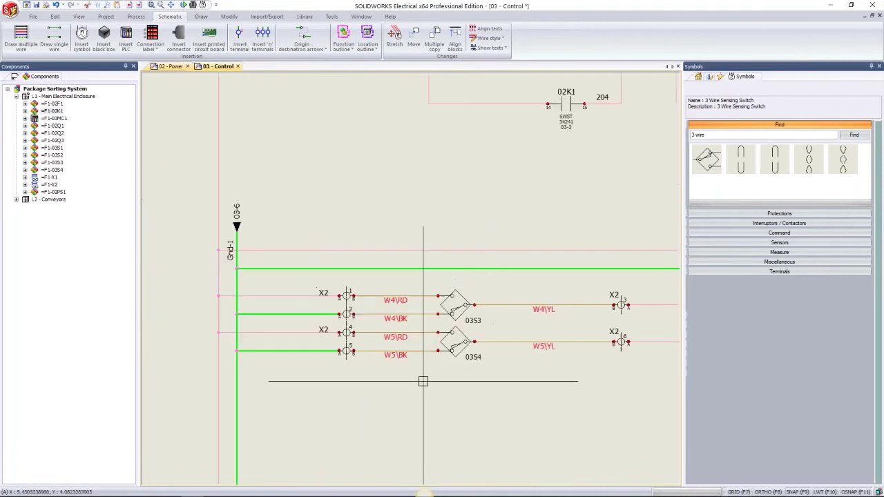
{"action": "scroll", "coordinate": [423, 382], "scroll_direction": "down", "scroll_amount": 2}
{"action": "left_click", "coordinate": [553, 309]}
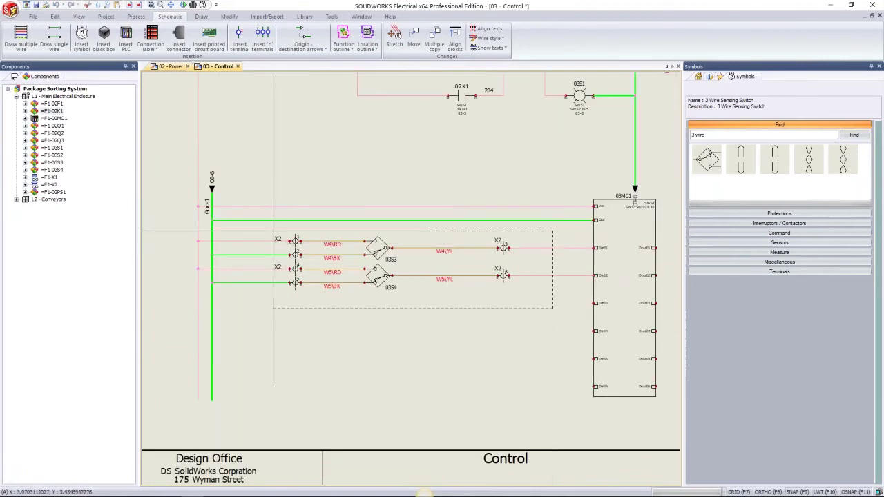
{"action": "left_click", "coordinate": [259, 234]}
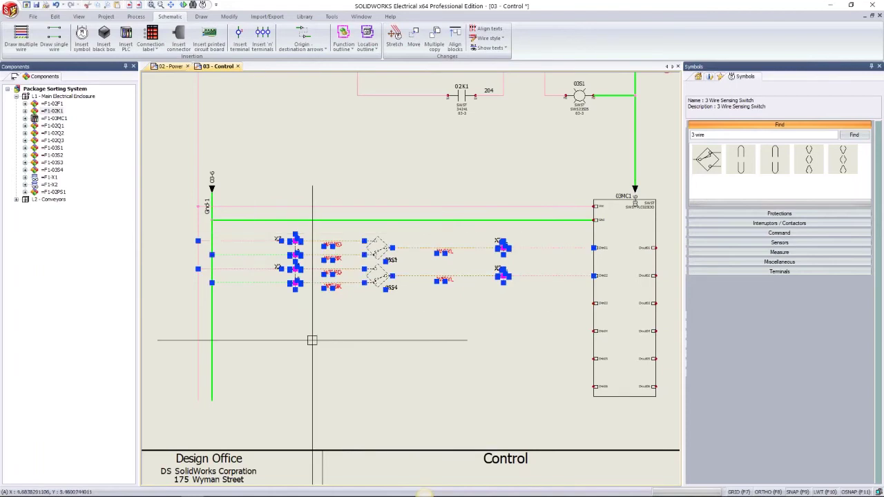
{"action": "key", "text": "Escape"}
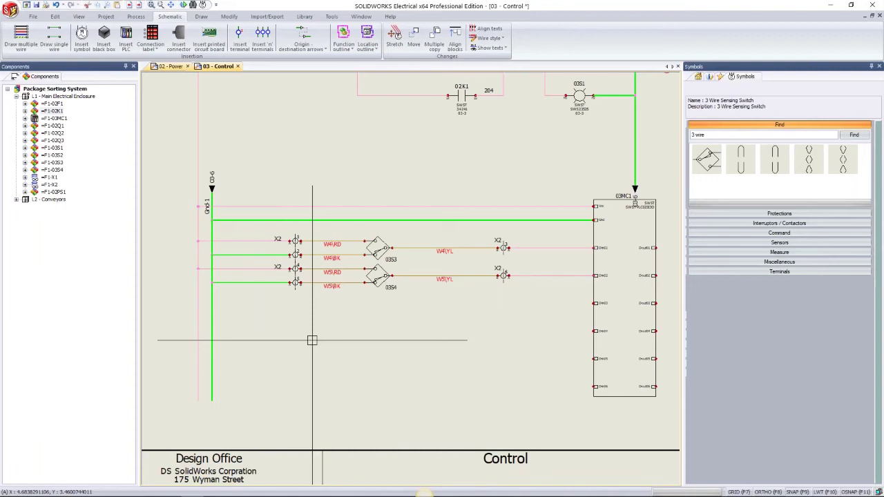
{"action": "key", "text": "ctrl+v"}
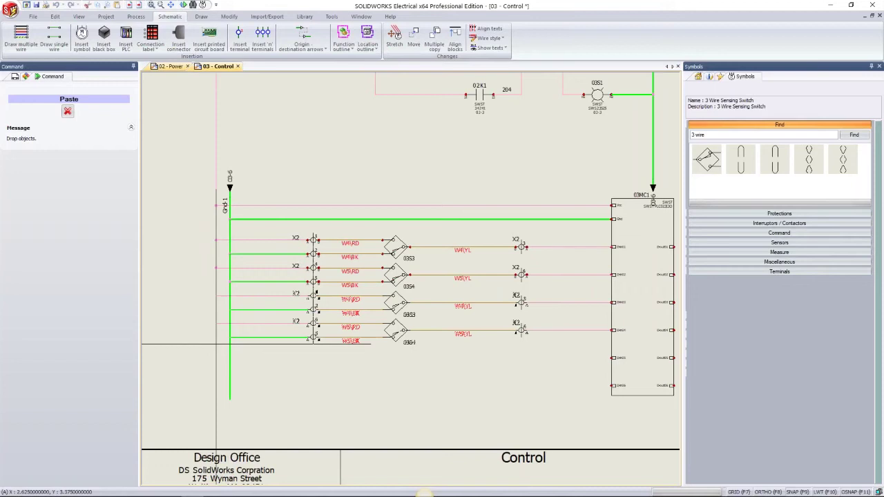
{"action": "left_click", "coordinate": [216, 343]}
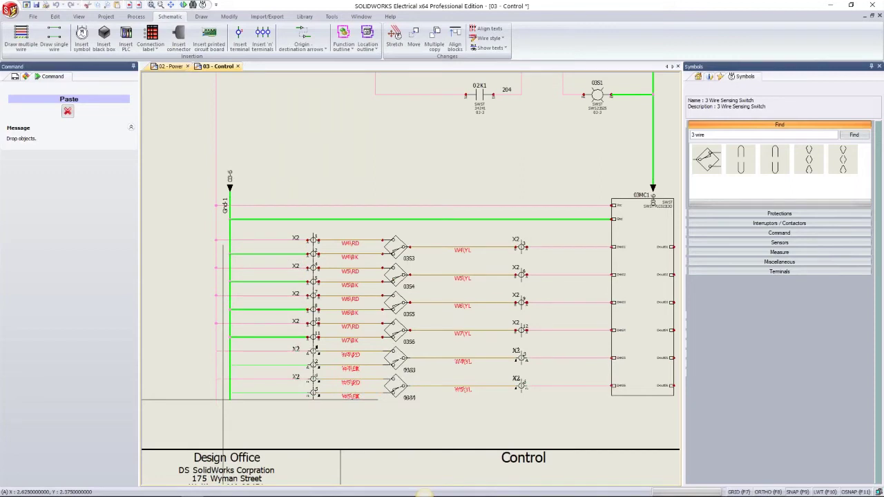
{"action": "left_click", "coordinate": [222, 399]}
{"action": "key", "text": "Escape"}
Open terminal strip X2 for editing from terminal 3 beside the first PLC input and maximize the editor
{"action": "scroll", "coordinate": [401, 416], "scroll_direction": "up", "scroll_amount": 3}
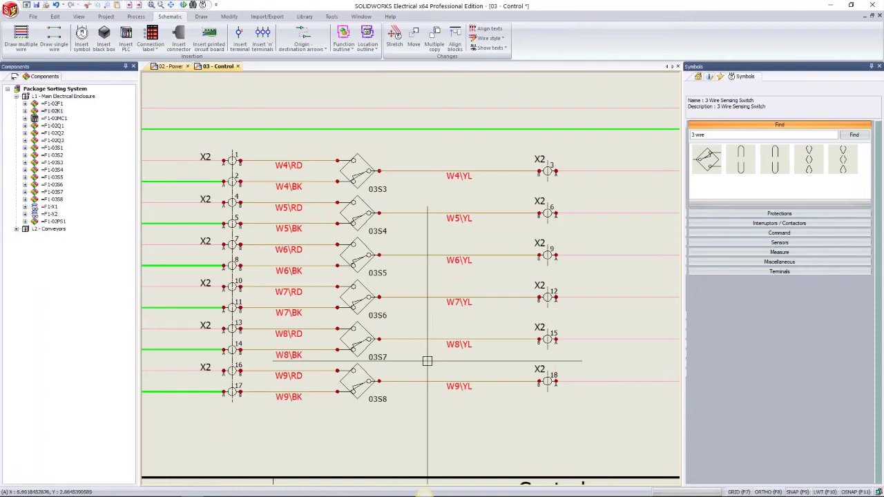
{"action": "middle_click_drag", "start_coordinate": [342, 426], "coordinate": [423, 432]}
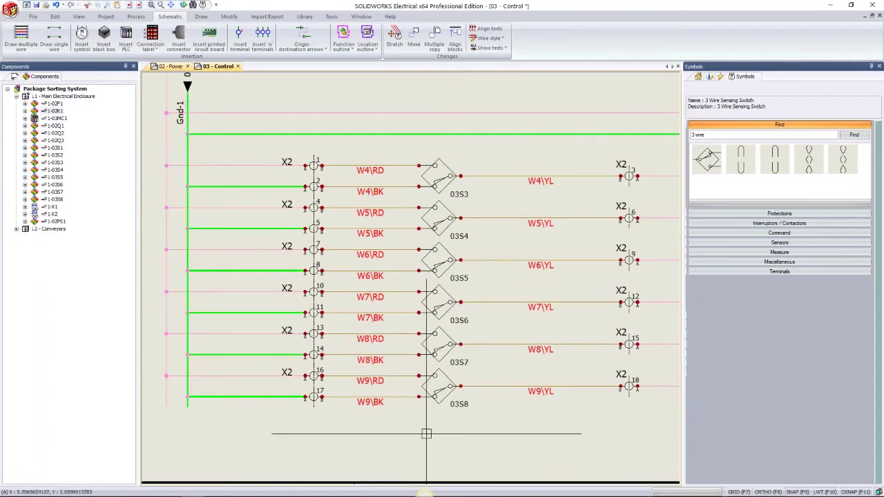
{"action": "scroll", "coordinate": [414, 392], "scroll_direction": "down", "scroll_amount": 2}
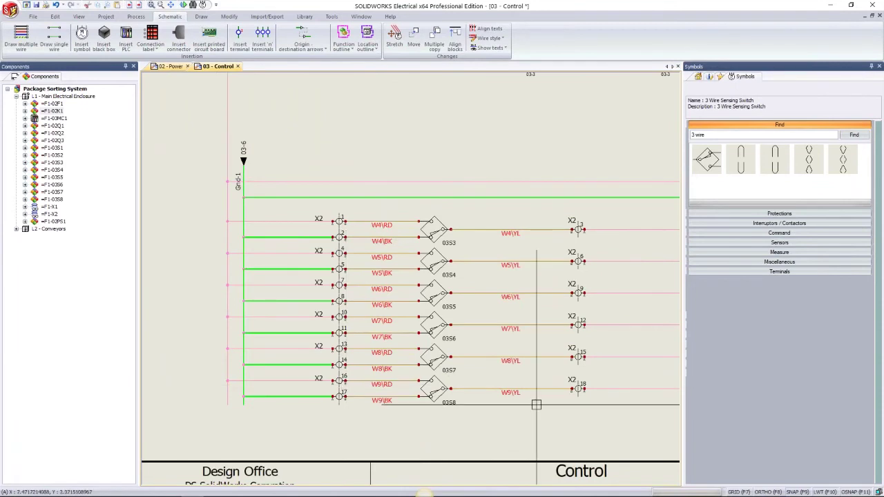
{"action": "scroll", "coordinate": [432, 420], "scroll_direction": "down", "scroll_amount": 2}
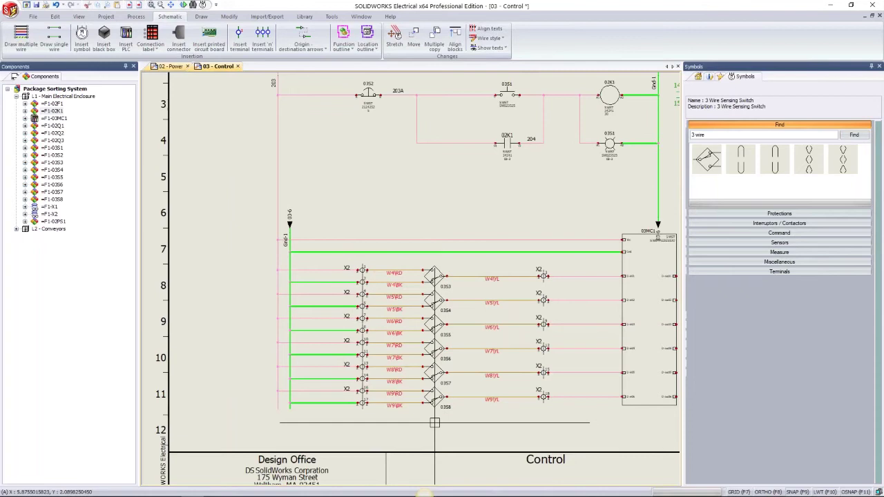
{"action": "middle_click_drag", "start_coordinate": [435, 422], "coordinate": [416, 404]}
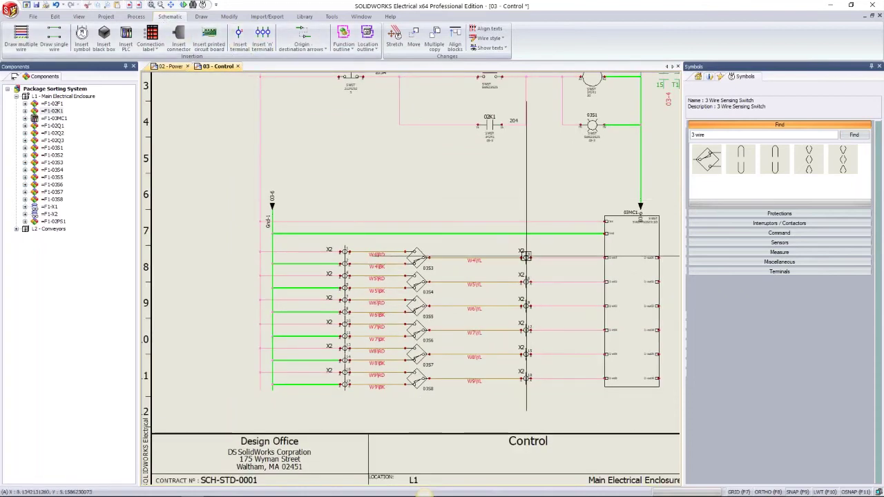
{"action": "scroll", "coordinate": [523, 248], "scroll_direction": "up", "scroll_amount": 2}
{"action": "left_click", "coordinate": [524, 248]}
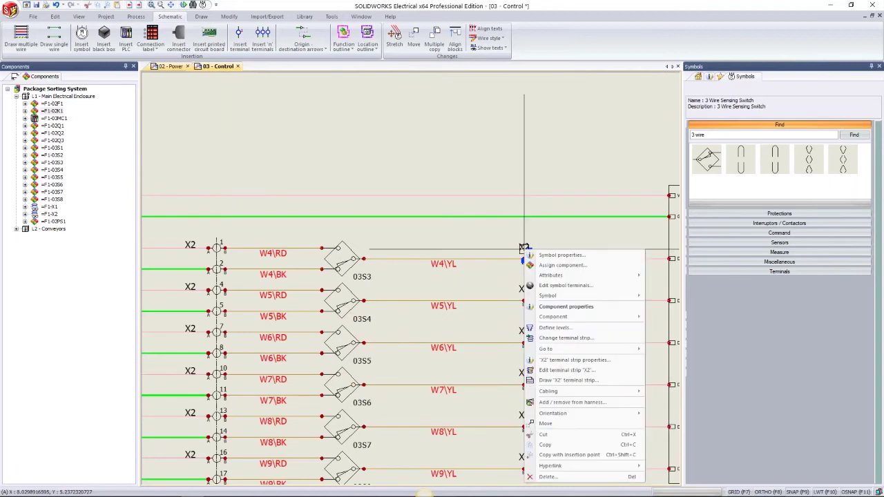
{"action": "left_click", "coordinate": [567, 371]}
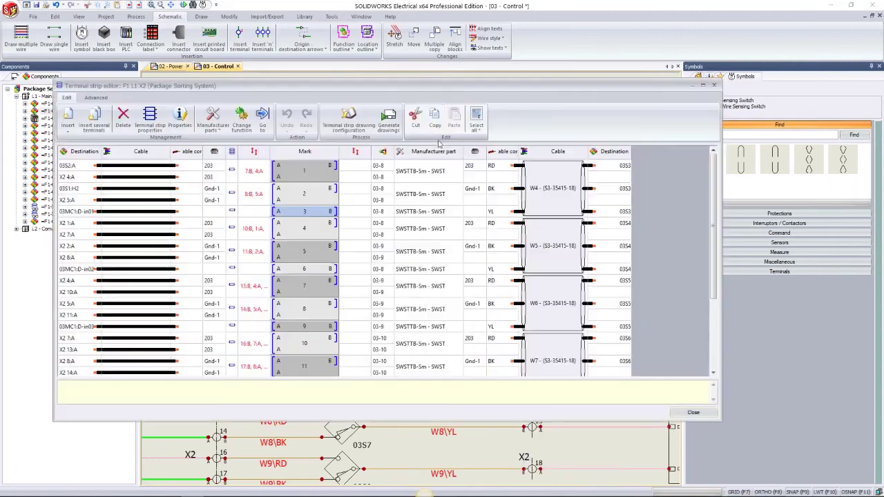
{"action": "double_click", "coordinate": [398, 92]}
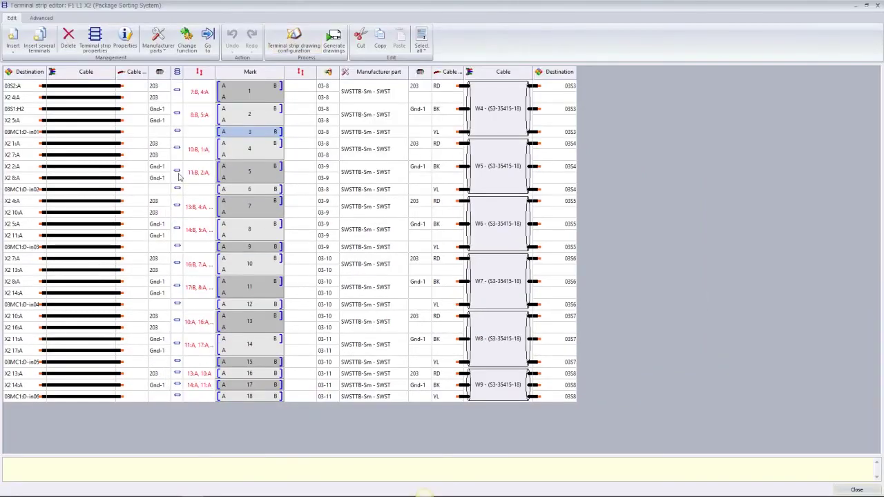
Generate the X2 terminal strip drawings in book 1 - Sorting System and close the terminal strip editor
{"action": "left_click", "coordinate": [335, 54]}
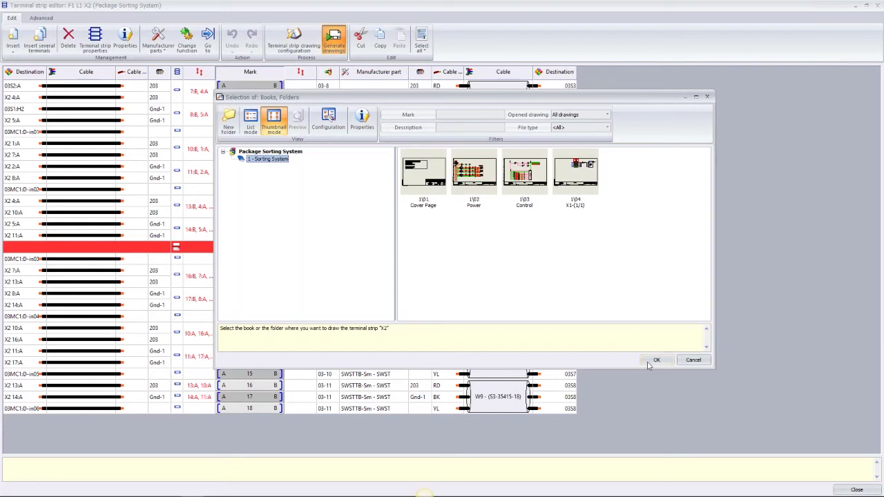
{"action": "left_click", "coordinate": [656, 360]}
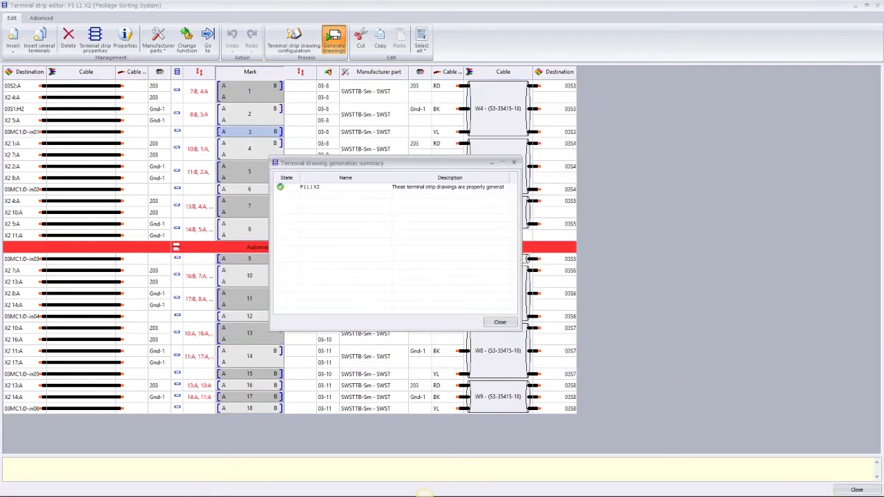
{"action": "left_click", "coordinate": [501, 322]}
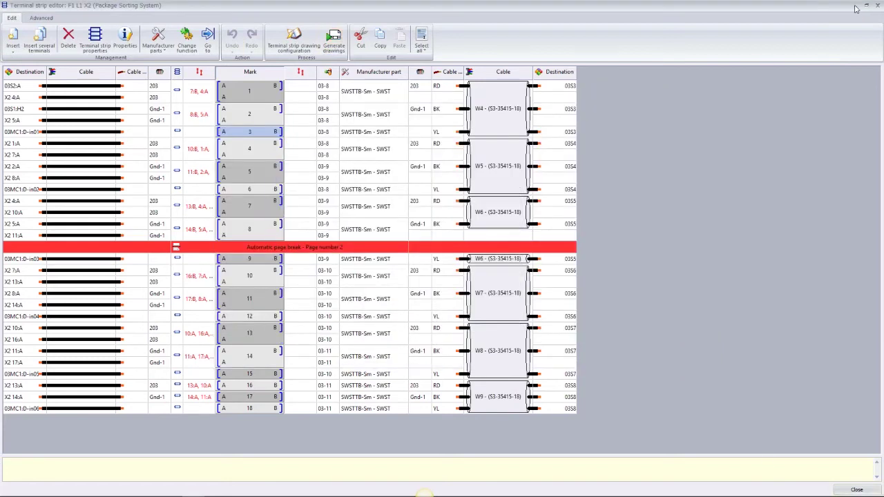
{"action": "left_click", "coordinate": [878, 5]}
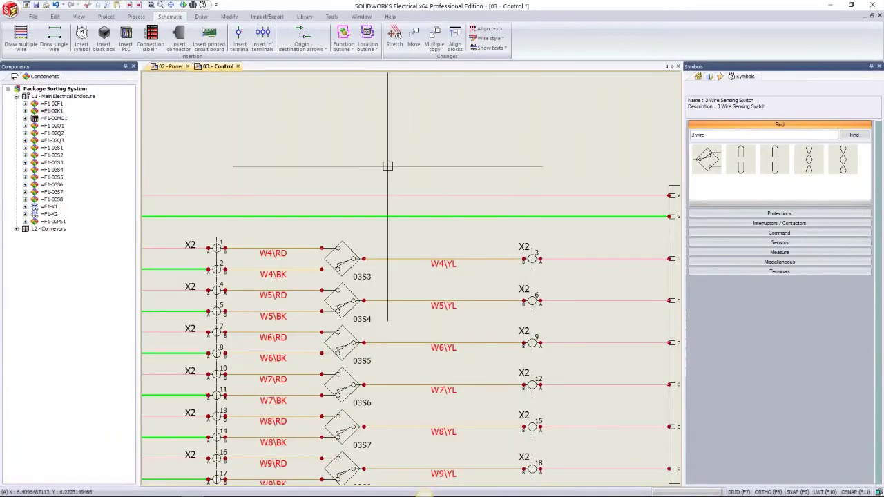
Open drawing 05 - X2-(1/2) from the project documents and examine its terminals, bridges and wire destinations
{"action": "left_click", "coordinate": [15, 77]}
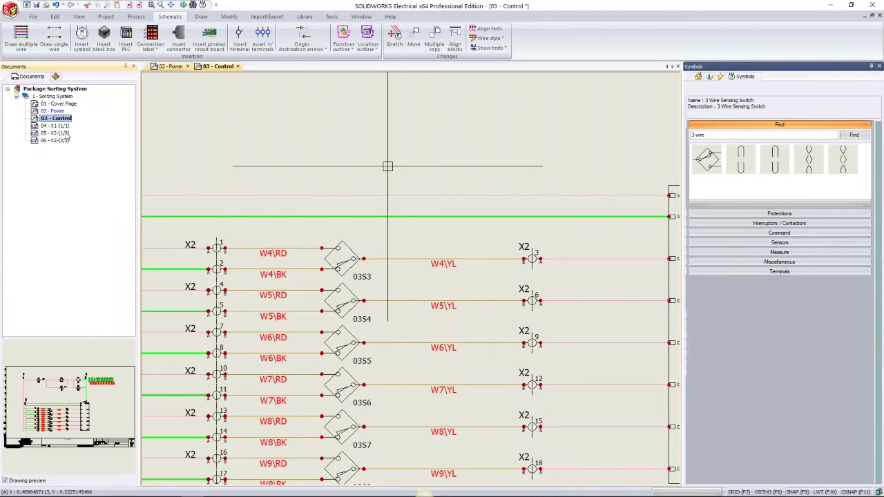
{"action": "double_click", "coordinate": [66, 134]}
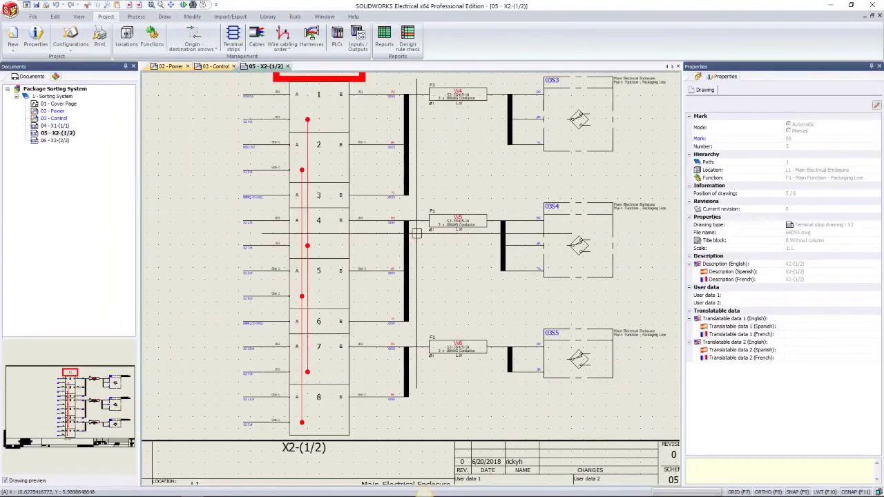
{"action": "scroll", "coordinate": [417, 233], "scroll_direction": "up", "scroll_amount": 3}
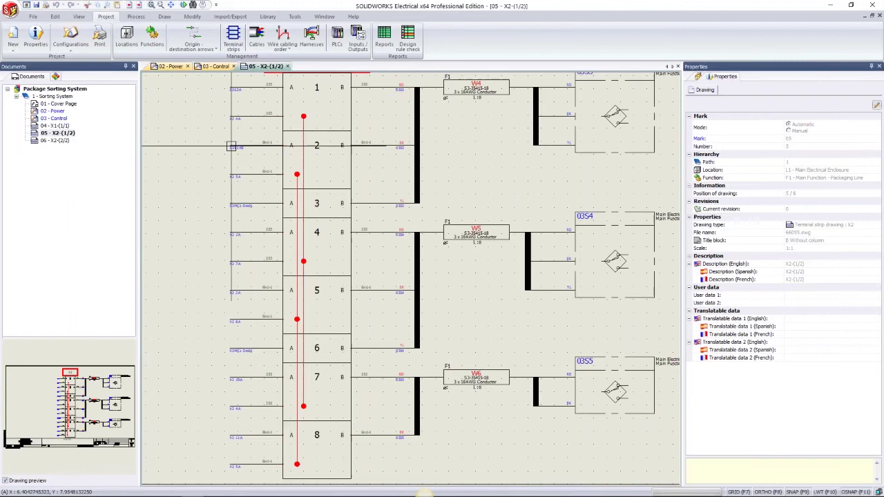
{"action": "scroll", "coordinate": [233, 146], "scroll_direction": "up", "scroll_amount": 1}
{"action": "scroll", "coordinate": [232, 146], "scroll_direction": "up", "scroll_amount": 2}
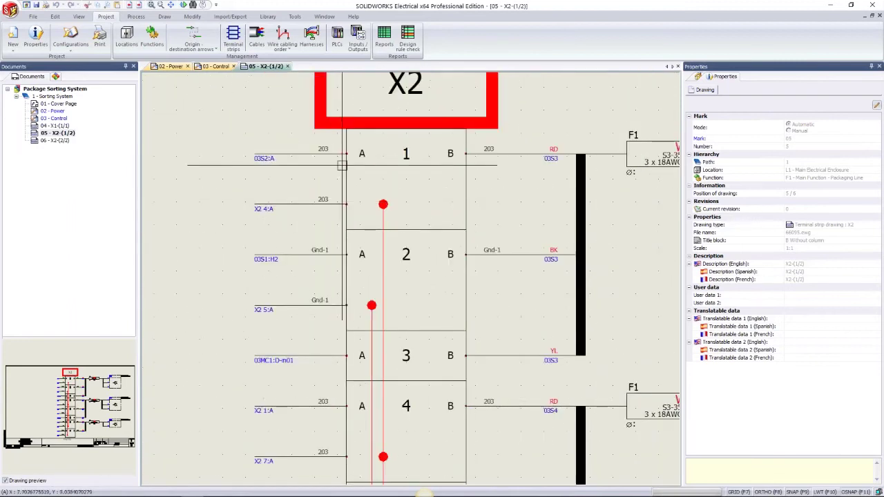
{"action": "scroll", "coordinate": [351, 311], "scroll_direction": "down", "scroll_amount": 1}
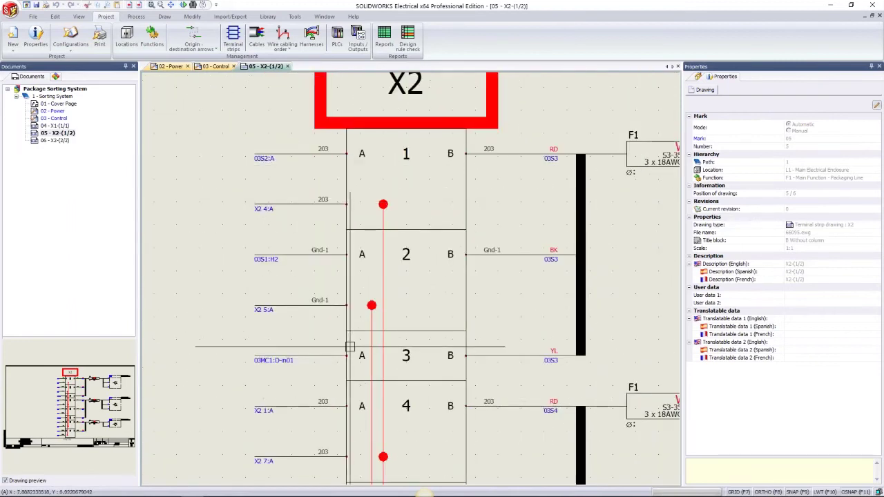
{"action": "scroll", "coordinate": [350, 347], "scroll_direction": "down", "scroll_amount": 1}
{"action": "scroll", "coordinate": [355, 324], "scroll_direction": "down", "scroll_amount": 1}
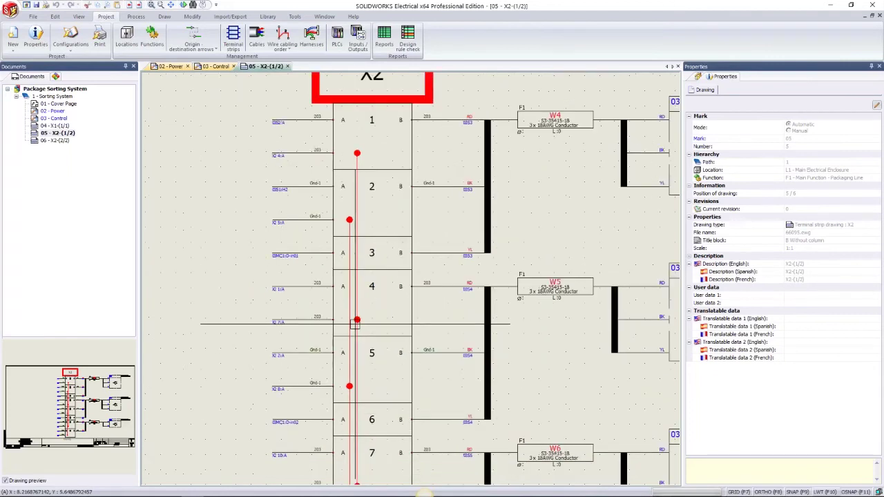
Reopen the X2 terminal strip editor, maximize it and create bridges across the Gnd-1 terminals 2, 5, 8, 11, 14 and 17
{"action": "scroll", "coordinate": [356, 323], "scroll_direction": "down", "scroll_amount": 1}
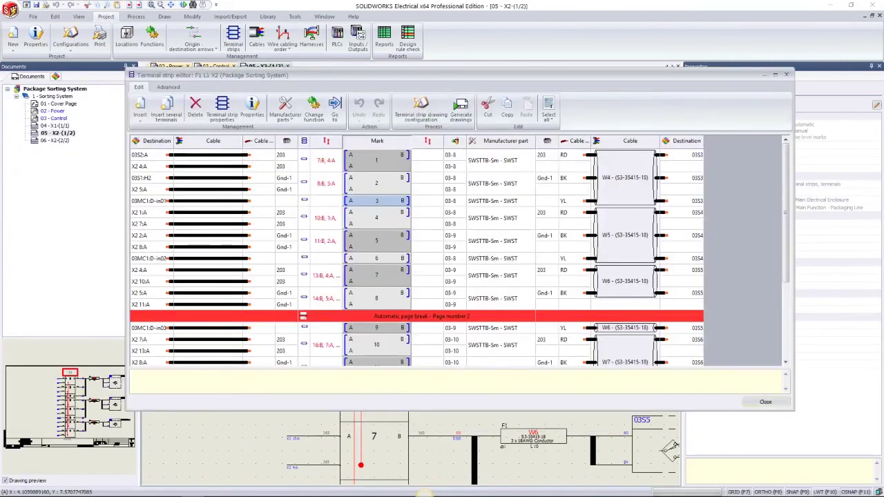
{"action": "double_click", "coordinate": [324, 53]}
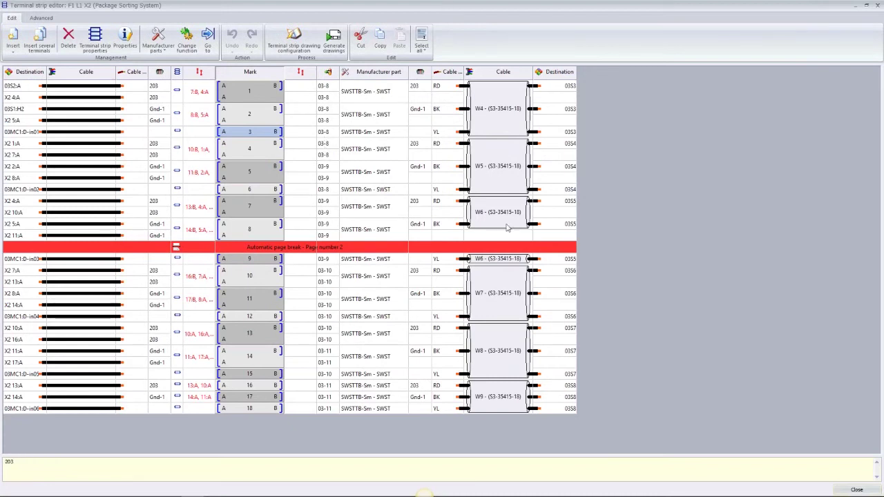
{"action": "left_click", "coordinate": [203, 95]}
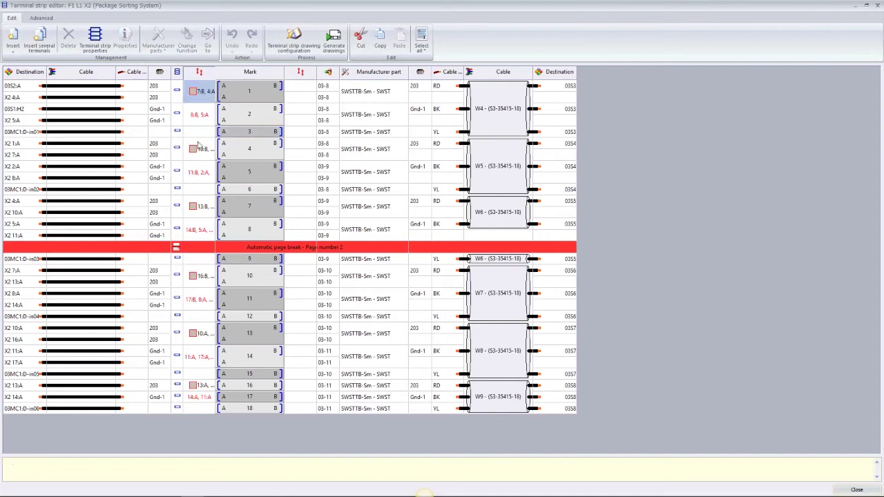
{"action": "key", "text": "Down"}
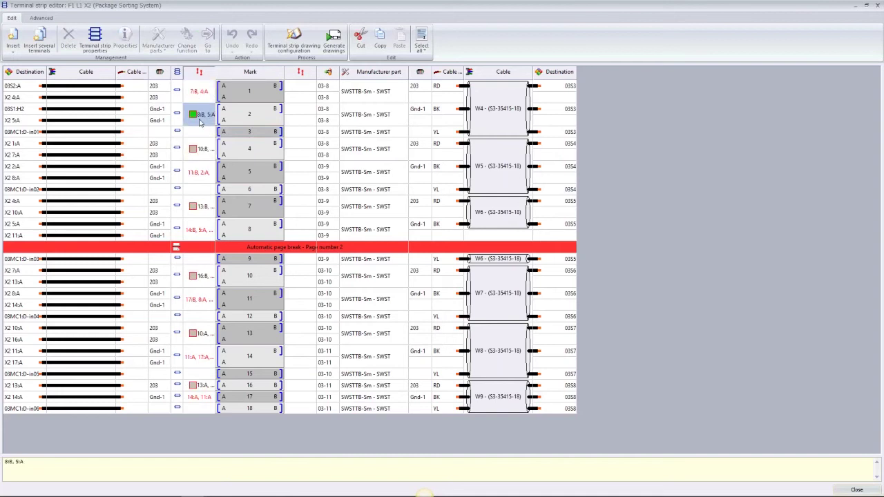
{"action": "left_click", "coordinate": [202, 172], "text": "ctrl"}
{"action": "left_click", "coordinate": [202, 229], "text": "ctrl"}
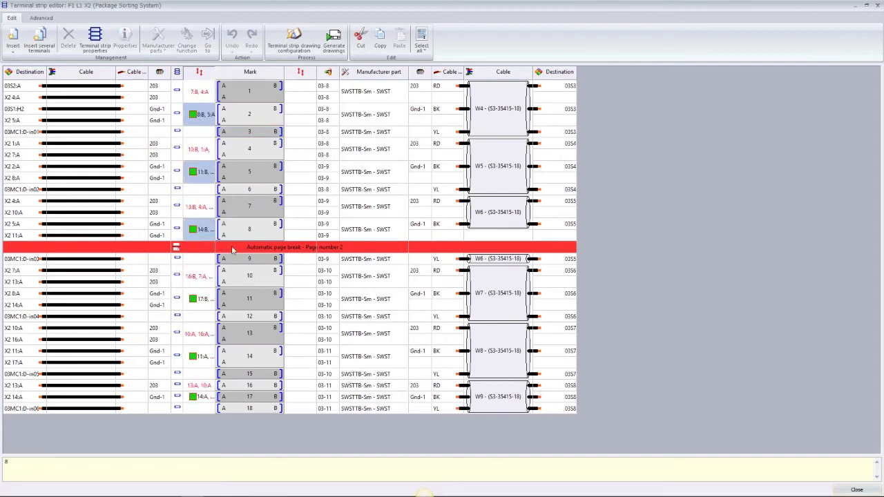
{"action": "left_click", "coordinate": [203, 299], "text": "ctrl"}
{"action": "left_click", "coordinate": [201, 357], "text": "ctrl"}
{"action": "left_click", "coordinate": [201, 397], "text": "ctrl"}
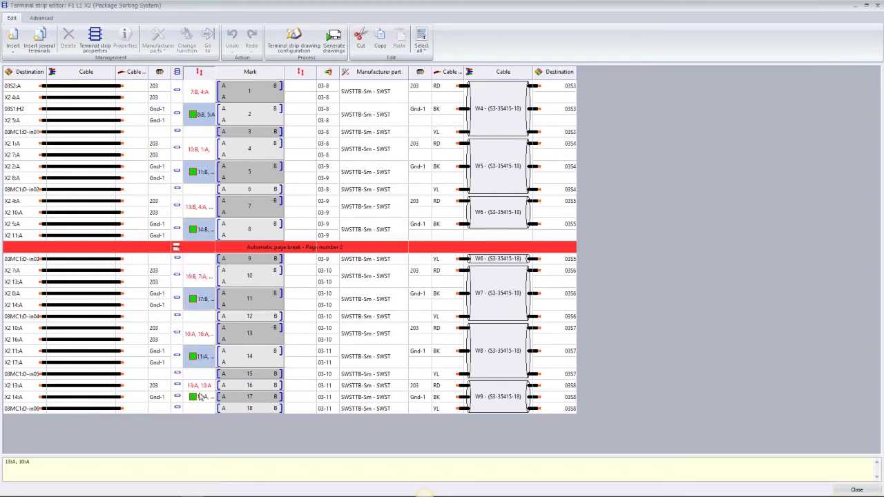
{"action": "right_click", "coordinate": [200, 400]}
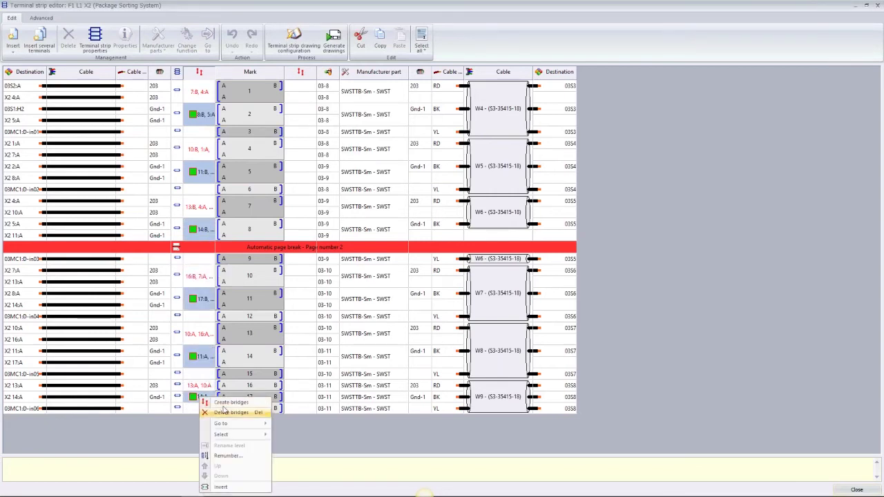
{"action": "left_click", "coordinate": [224, 411]}
Create bridges across the wire 203 terminals 1, 4, 7, 10, 13 and 16 of X2
{"action": "left_click", "coordinate": [193, 95]}
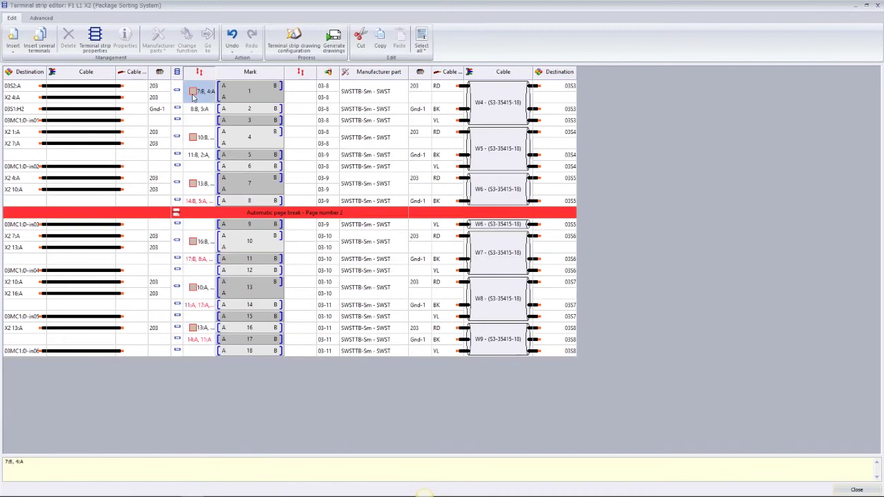
{"action": "left_click", "coordinate": [200, 137], "text": "ctrl"}
{"action": "left_click", "coordinate": [204, 183], "text": "ctrl"}
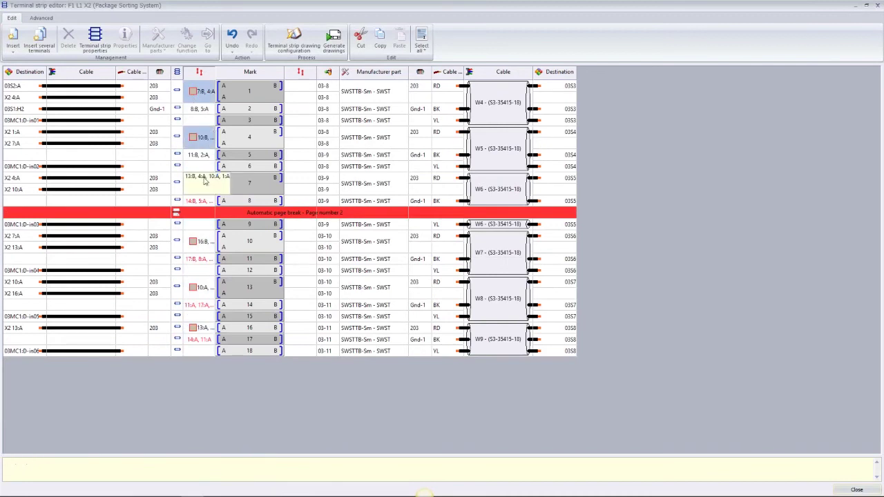
{"action": "left_click", "coordinate": [200, 241], "text": "ctrl"}
{"action": "left_click", "coordinate": [201, 286], "text": "ctrl"}
{"action": "left_click", "coordinate": [198, 329], "text": "ctrl"}
{"action": "right_click", "coordinate": [199, 332]}
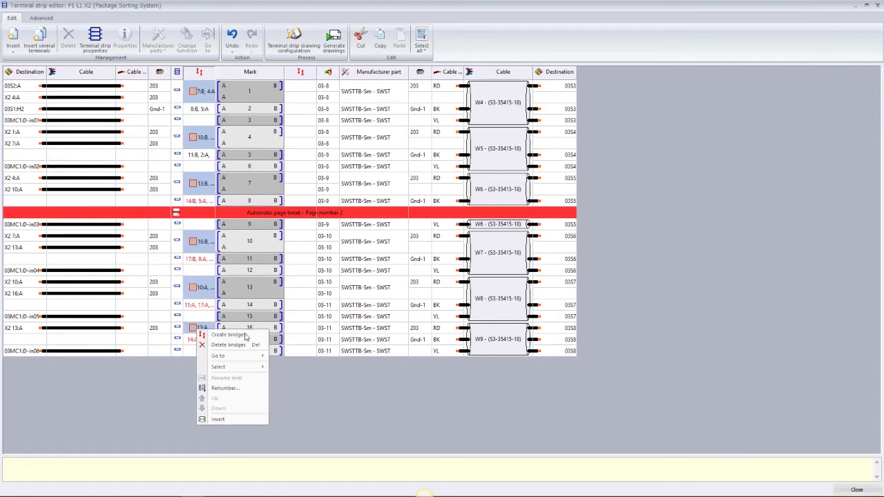
{"action": "left_click", "coordinate": [231, 389]}
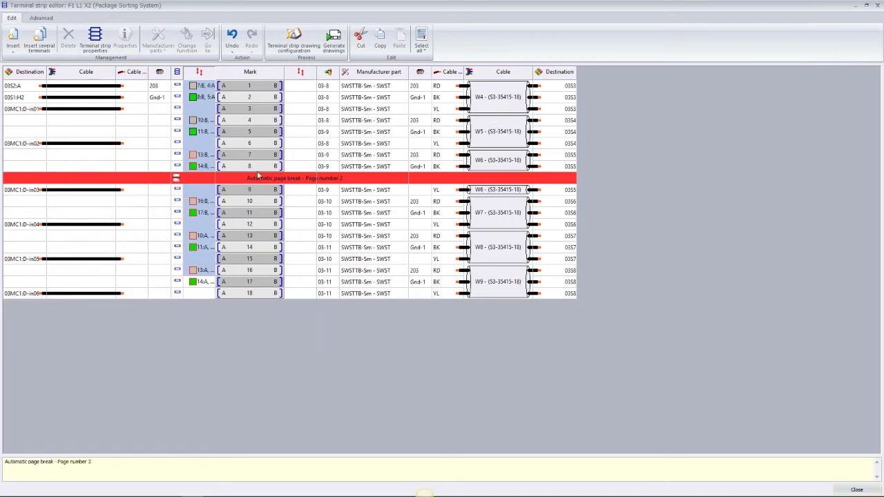
Add a manual page break after terminal 9 of X2, regenerate the terminal strip drawings and close the generation summary
{"action": "left_click", "coordinate": [250, 192]}
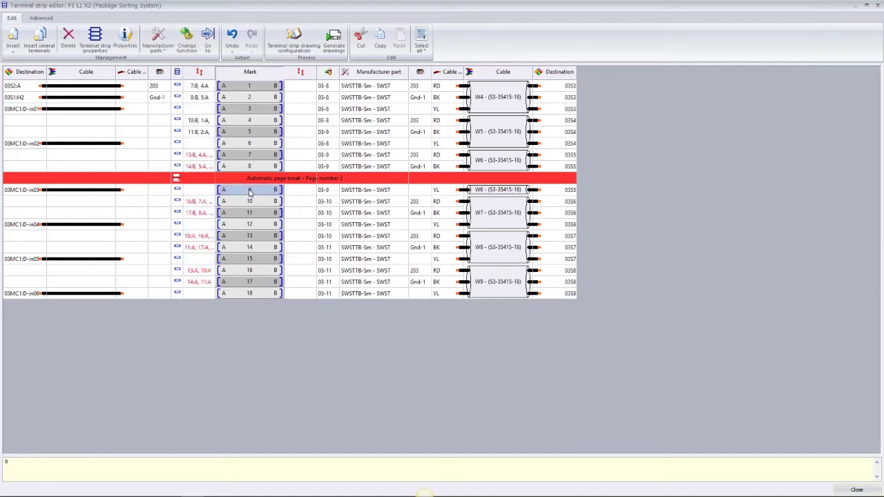
{"action": "right_click", "coordinate": [250, 192]}
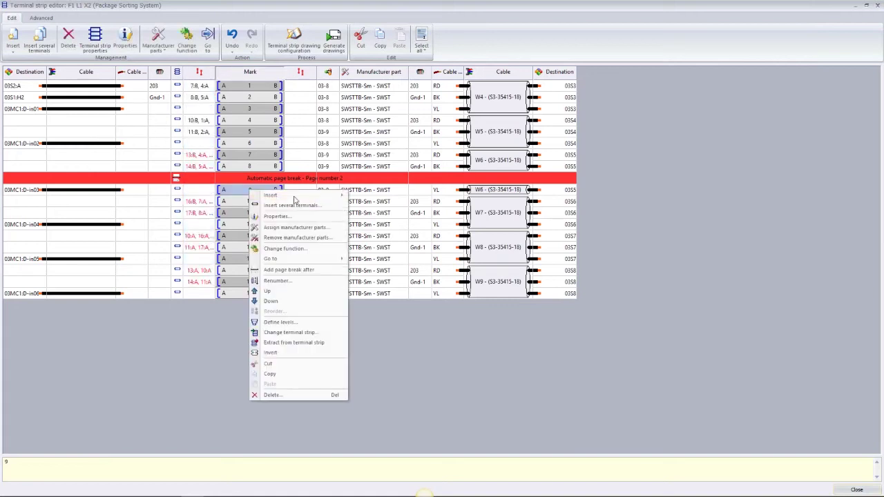
{"action": "left_click", "coordinate": [300, 270]}
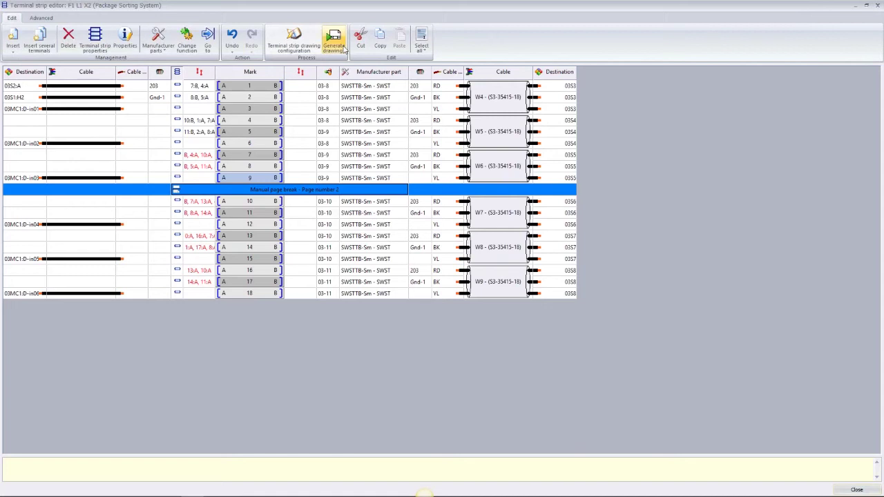
{"action": "left_click", "coordinate": [344, 46]}
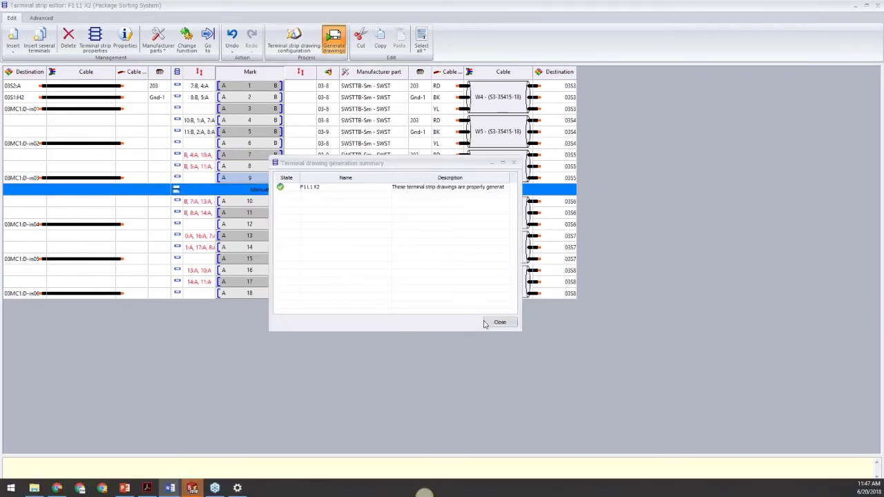
{"action": "left_click", "coordinate": [499, 323]}
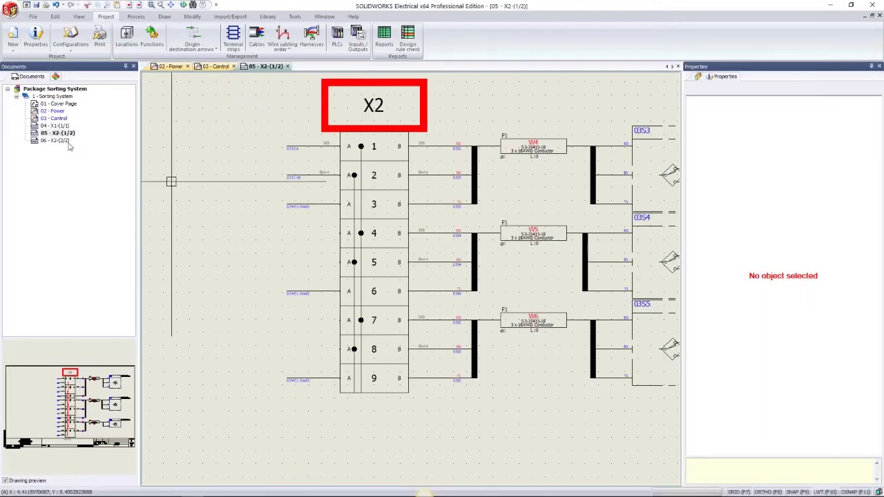
Open drawing 06 - X2-(2/2) to check its terminals and bridges, and close both X2 drawings
{"action": "double_click", "coordinate": [59, 141]}
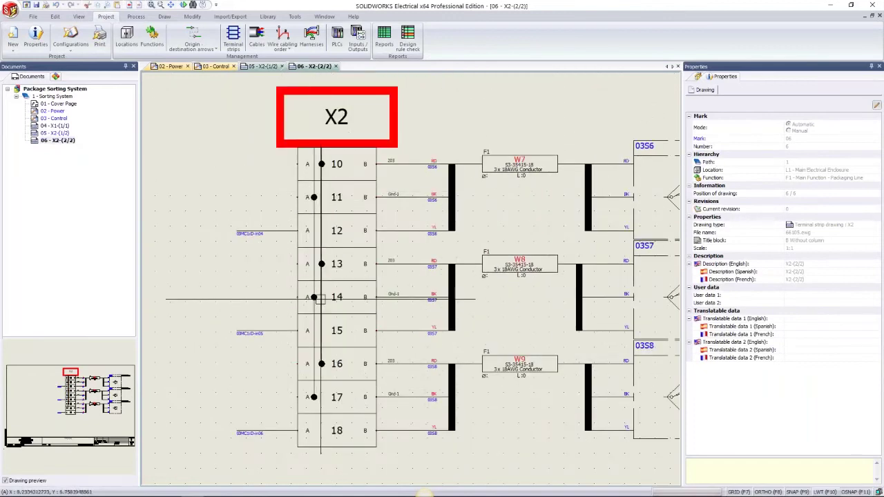
{"action": "left_click", "coordinate": [337, 66]}
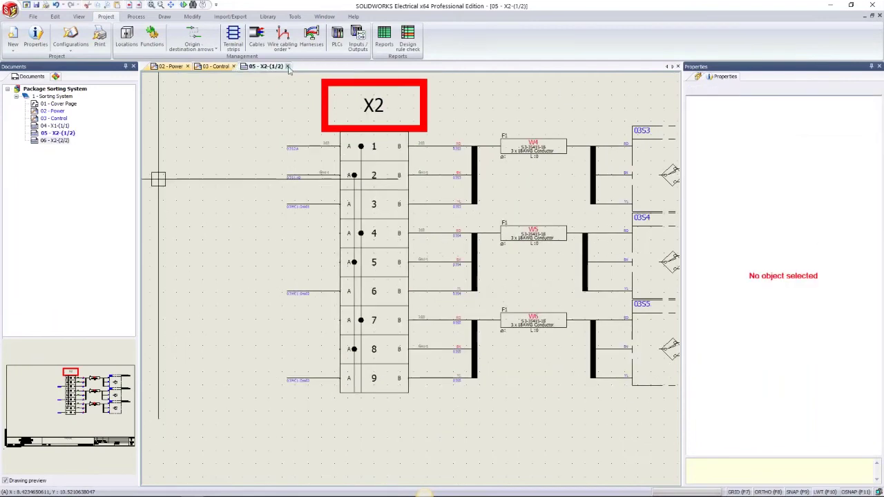
{"action": "left_click", "coordinate": [288, 67]}
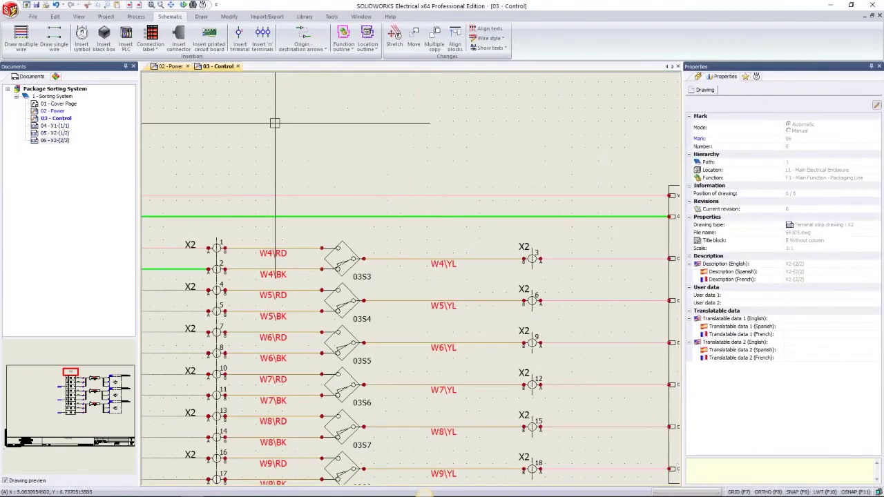
Insert a black box about 1.75 units wide and 3 units high beside the outputs of PLC 03MC1 on the Control drawing
{"action": "scroll", "coordinate": [279, 131], "scroll_direction": "down", "scroll_amount": 2}
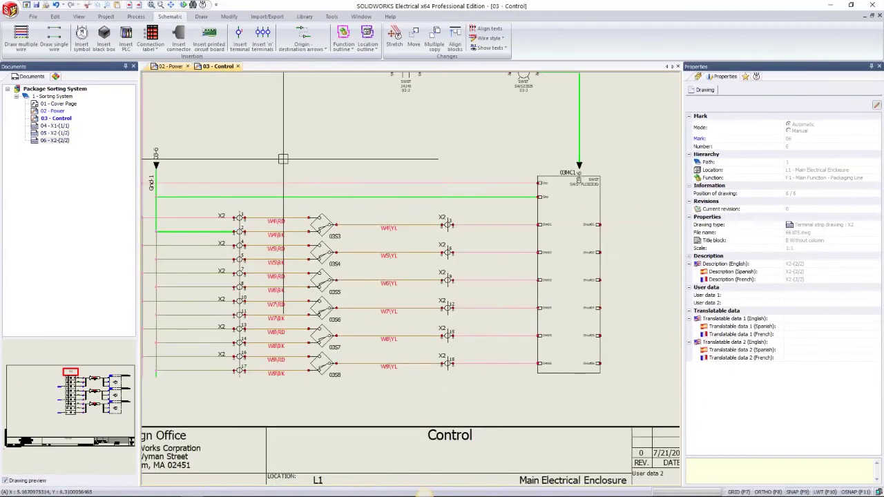
{"action": "scroll", "coordinate": [309, 250], "scroll_direction": "down", "scroll_amount": 2}
{"action": "scroll", "coordinate": [562, 325], "scroll_direction": "up", "scroll_amount": 1}
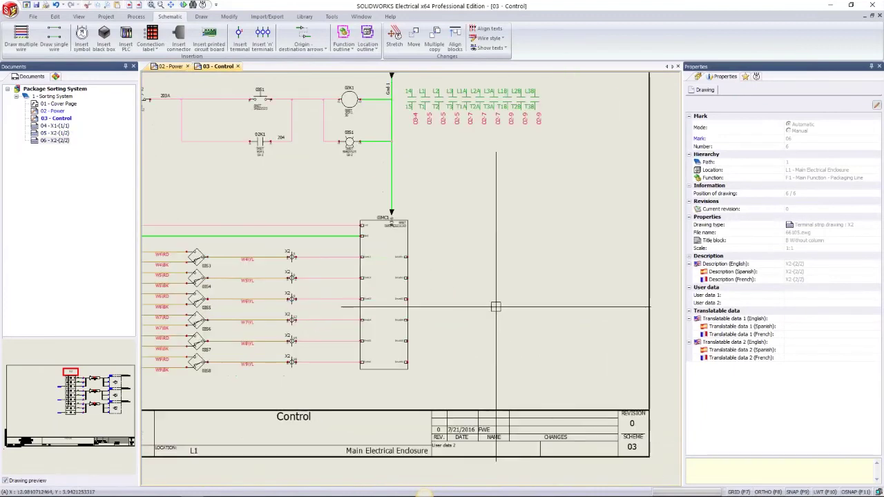
{"action": "scroll", "coordinate": [553, 323], "scroll_direction": "up", "scroll_amount": 1}
{"action": "scroll", "coordinate": [516, 308], "scroll_direction": "up", "scroll_amount": 1}
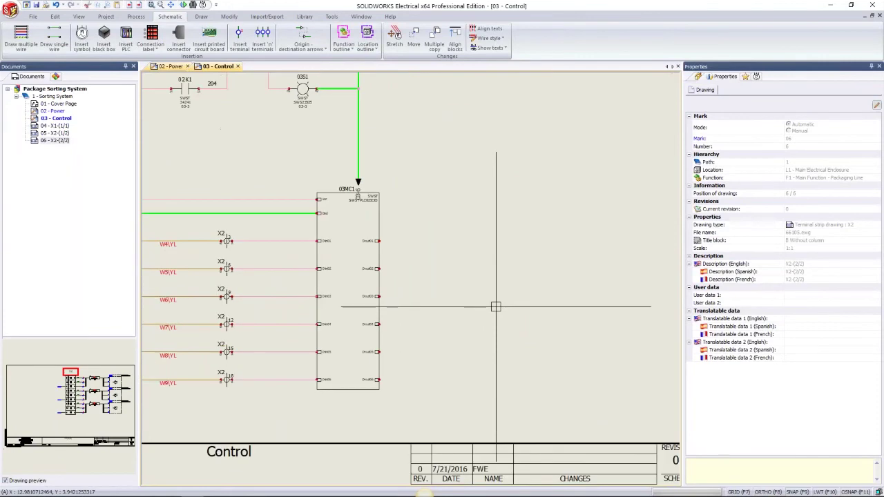
{"action": "left_click", "coordinate": [105, 46]}
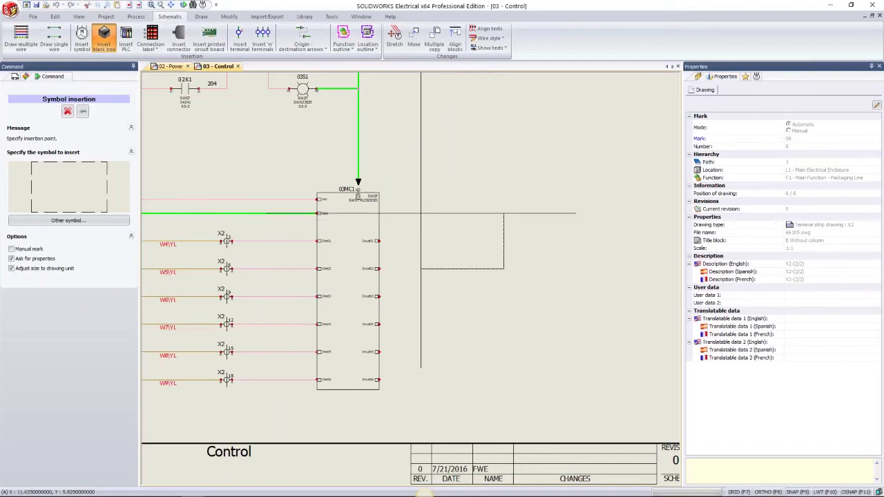
{"action": "left_click", "coordinate": [422, 214]}
{"action": "left_click", "coordinate": [517, 380]}
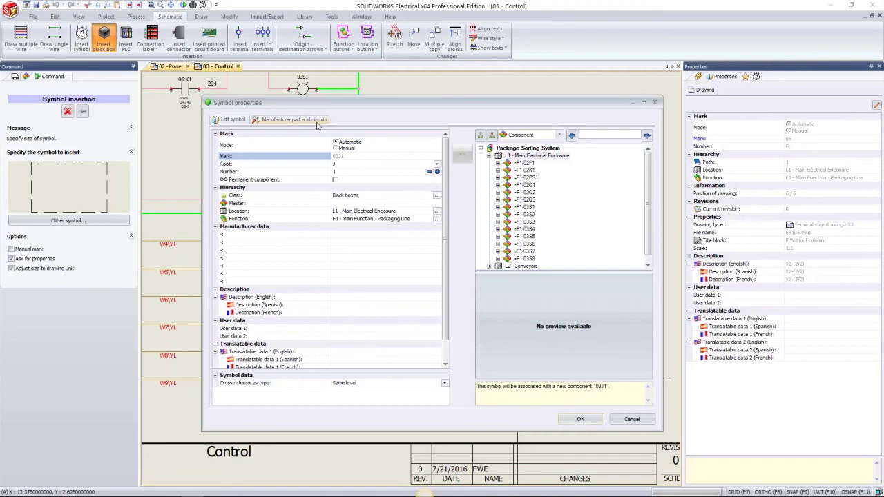
Manually add manufacturer part reference 3487 from manufacturer SWST to the black box, using the catalog data
{"action": "left_click", "coordinate": [289, 120]}
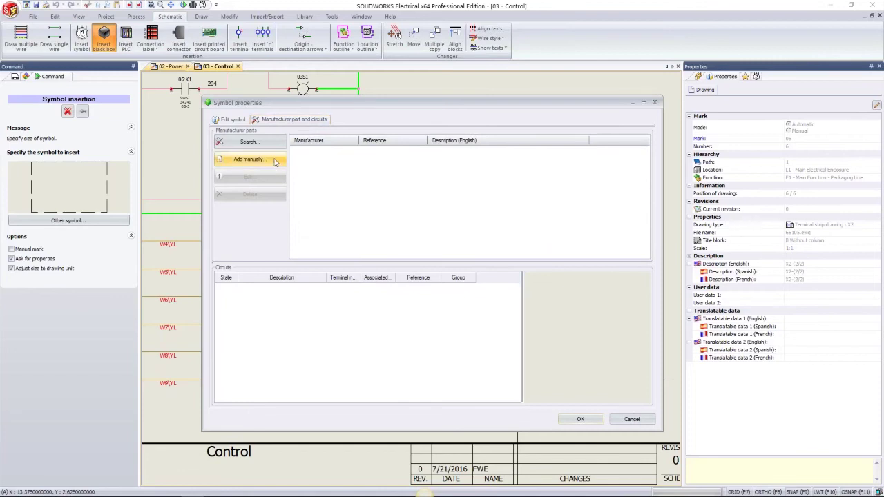
{"action": "left_click", "coordinate": [247, 159]}
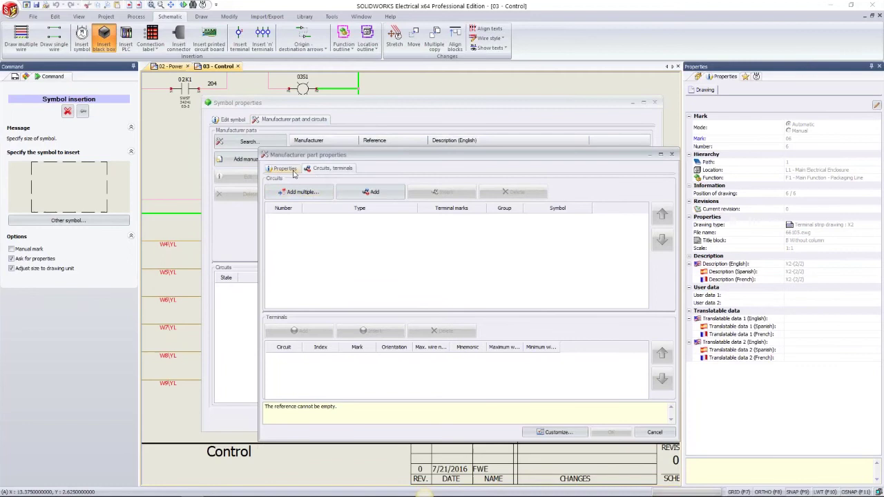
{"action": "left_click", "coordinate": [293, 171]}
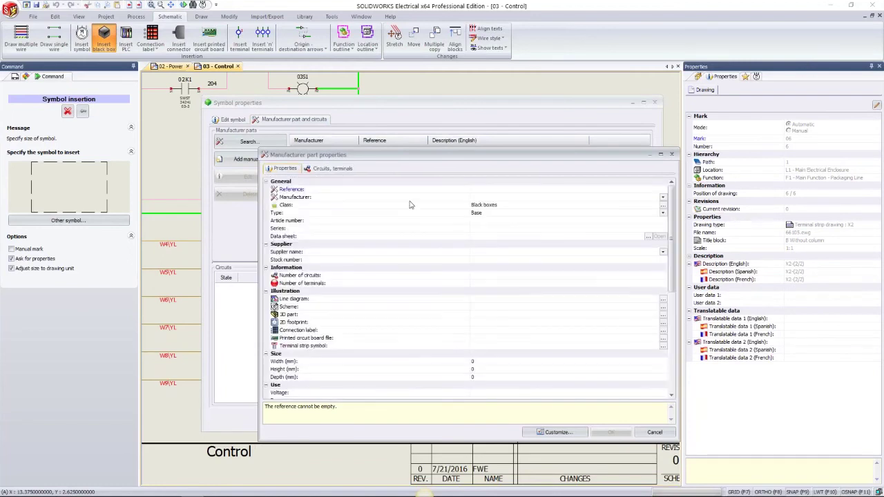
{"action": "left_click", "coordinate": [482, 189]}
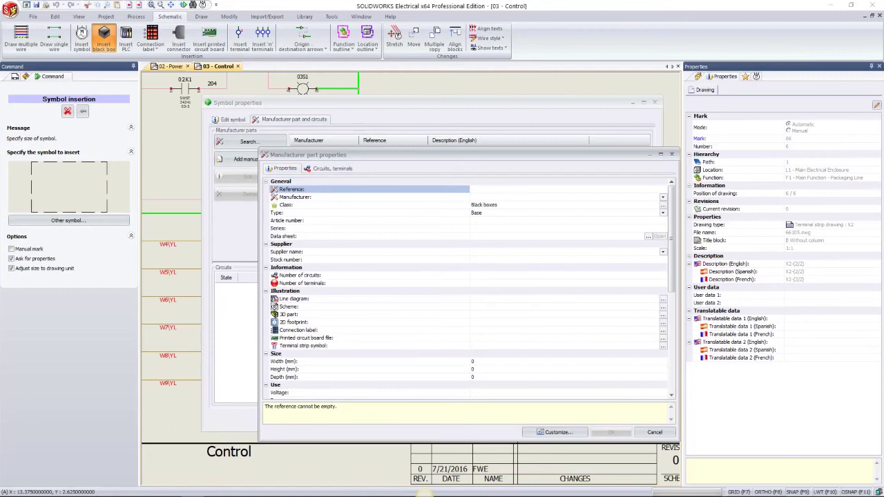
{"action": "type", "text": "3487"}
{"action": "key", "text": "Tab"}
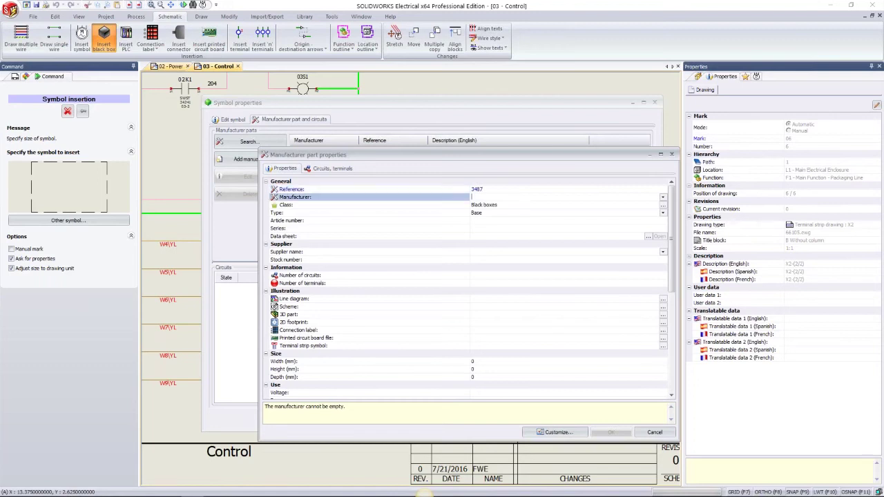
{"action": "type", "text": "SWST"}
{"action": "left_click", "coordinate": [532, 210]}
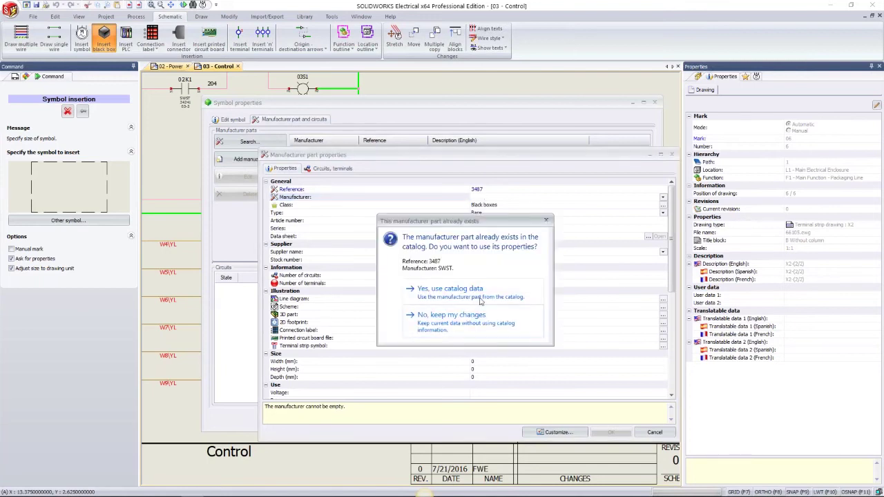
{"action": "left_click", "coordinate": [482, 297]}
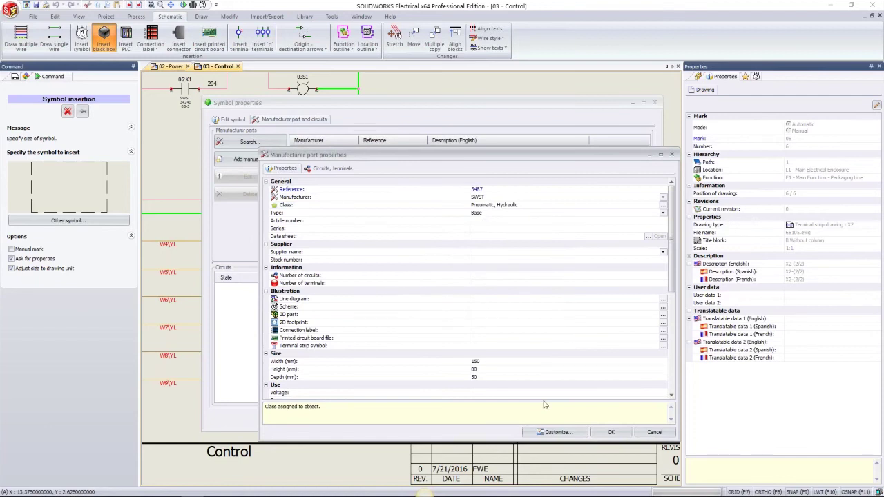
{"action": "left_click", "coordinate": [610, 432]}
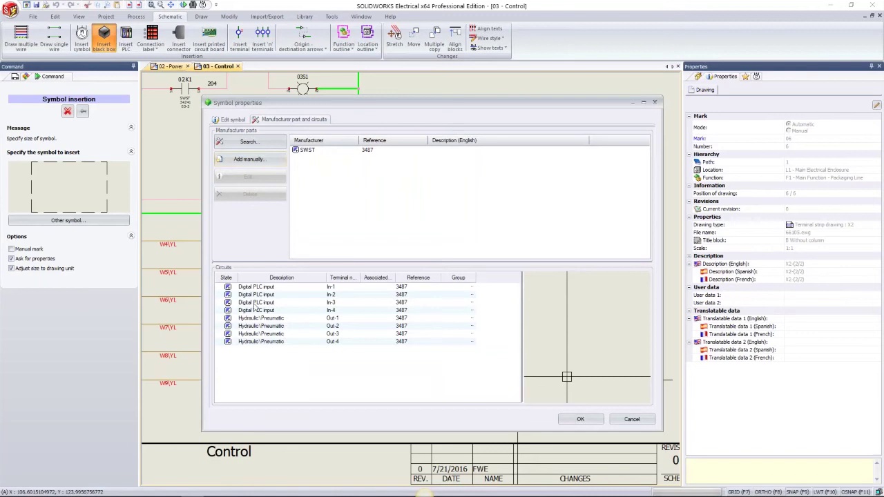
Open part 3487's circuits for editing and delete all of them
{"action": "left_click", "coordinate": [301, 150]}
{"action": "left_click", "coordinate": [261, 181]}
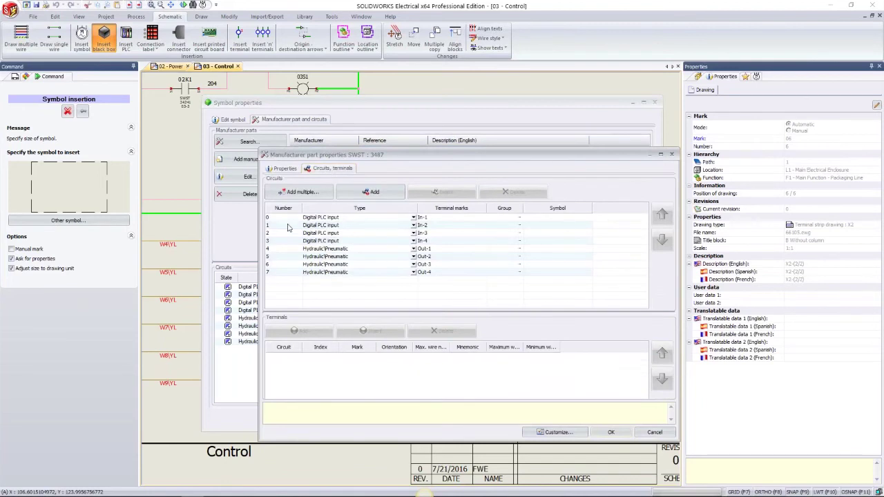
{"action": "key", "text": "ctrl+a"}
{"action": "key", "text": "Delete"}
Add eight Hydraulic\Pneumatic circuits with one terminal each to part 3487
{"action": "left_click", "coordinate": [303, 193]}
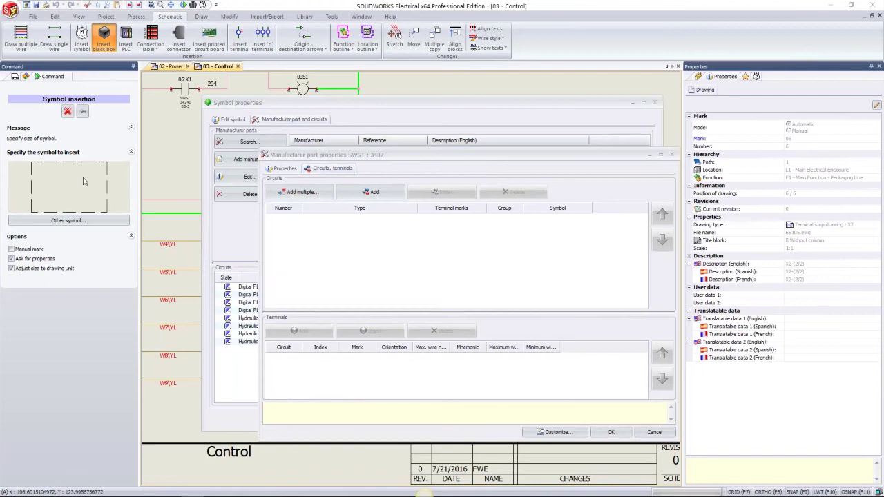
{"action": "left_click", "coordinate": [468, 262]}
{"action": "type", "text": "8"}
{"action": "key", "text": "Tab"}
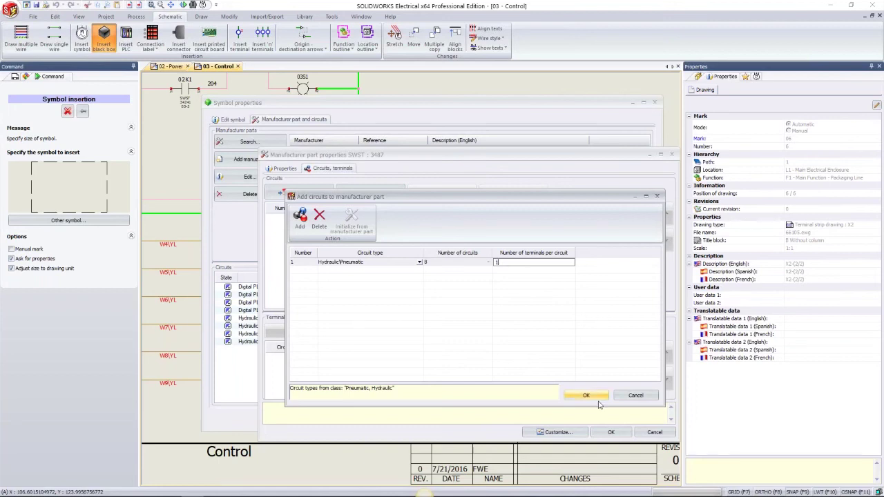
{"action": "left_click", "coordinate": [586, 395]}
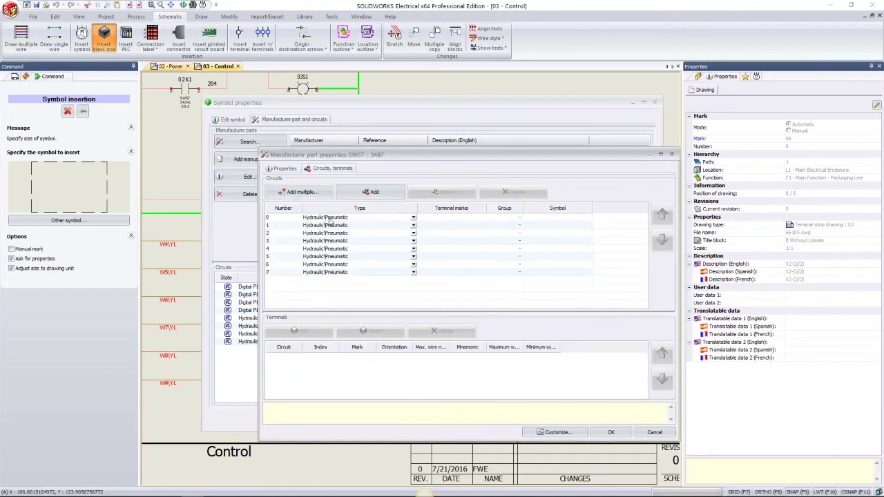
Change the type of circuits 0 to 3 to Digital PLC input
{"action": "left_click", "coordinate": [330, 220]}
{"action": "left_click", "coordinate": [336, 227]}
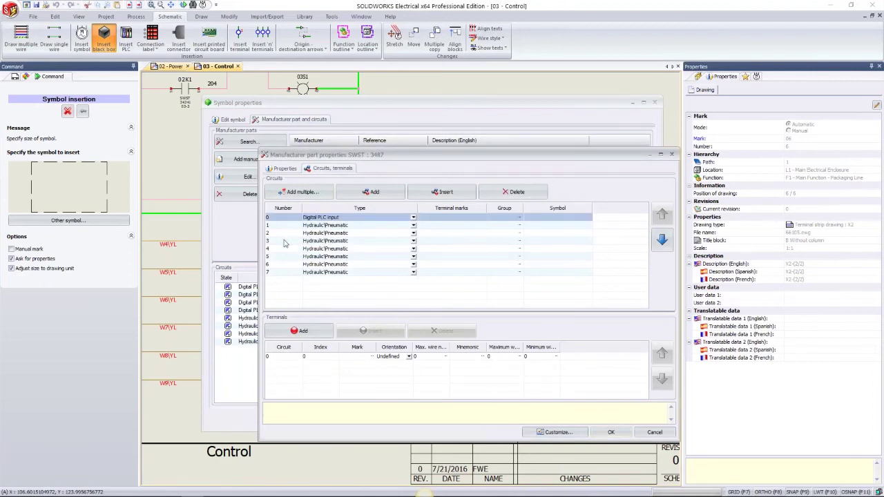
{"action": "left_click", "coordinate": [285, 242], "text": "shift"}
{"action": "left_click", "coordinate": [343, 220]}
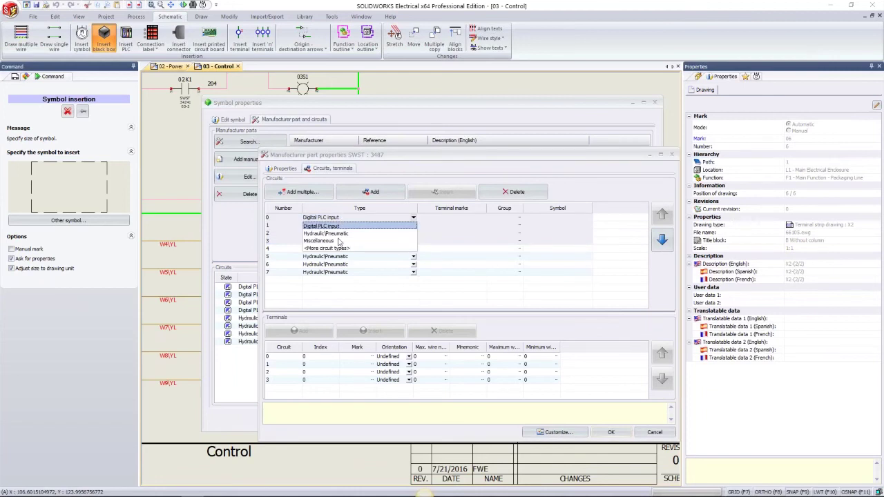
{"action": "left_click", "coordinate": [343, 226]}
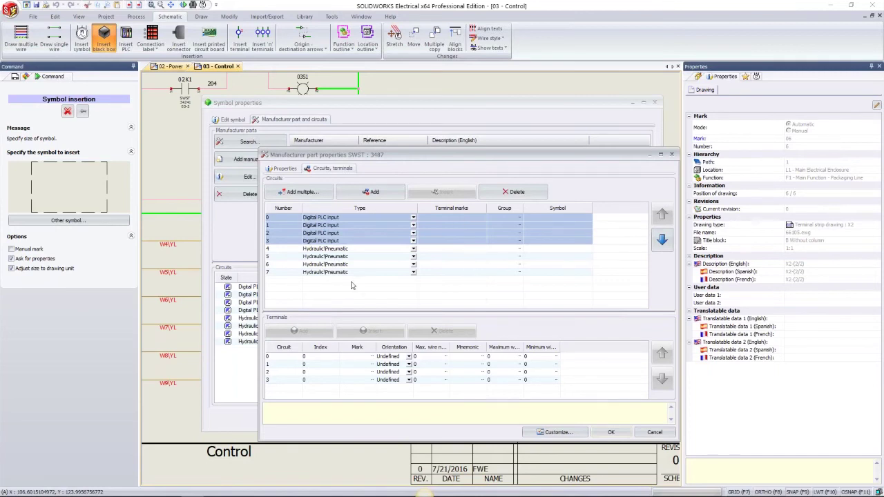
Select all eight circuits and mark the terminals of circuits 0 to 3 as In-01, In-02, In-03 and In-04
{"action": "left_click", "coordinate": [330, 272]}
{"action": "left_click", "coordinate": [330, 273]}
{"action": "left_click", "coordinate": [328, 289]}
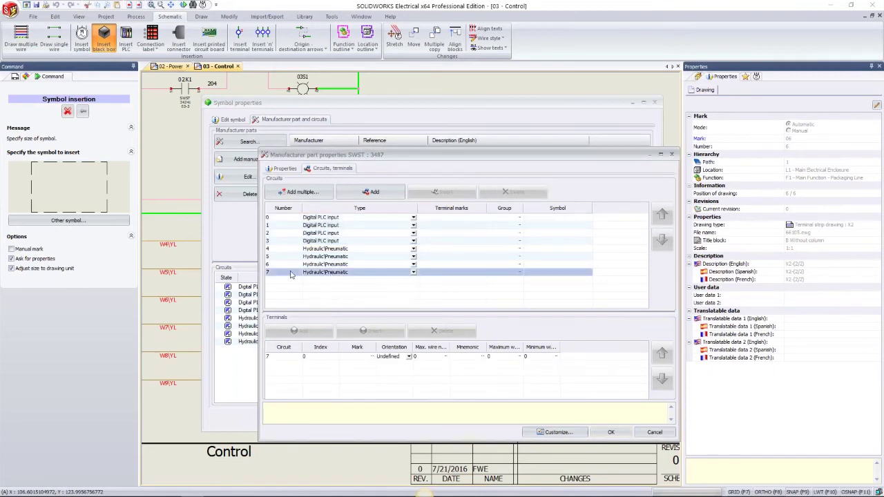
{"action": "left_click", "coordinate": [284, 220], "text": "shift"}
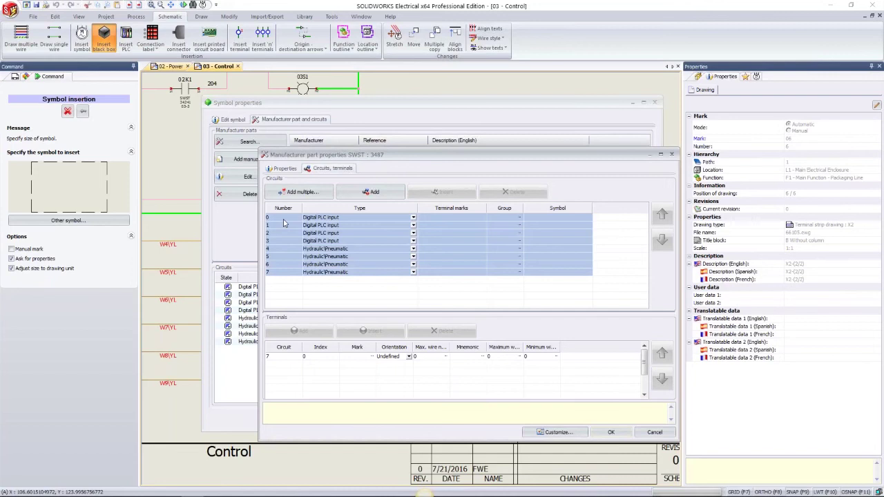
{"action": "left_click", "coordinate": [352, 356]}
{"action": "type", "text": "I"}
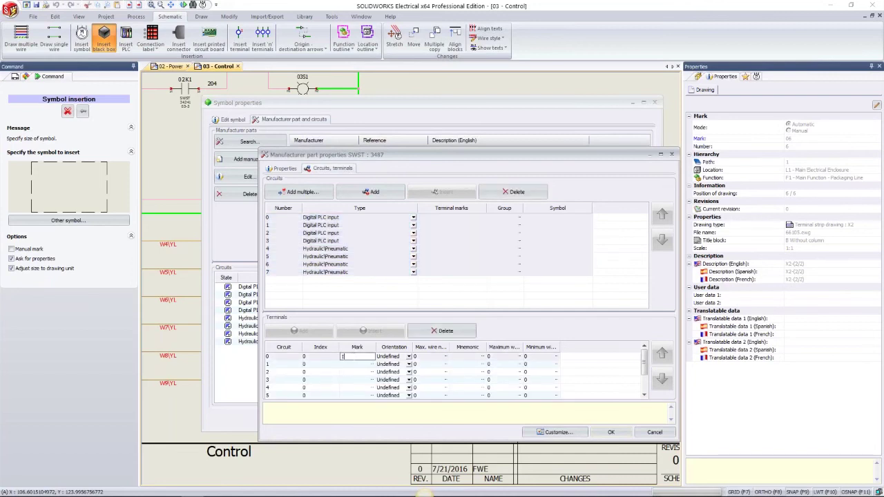
{"action": "type", "text": "n-01"}
{"action": "key", "text": "Return"}
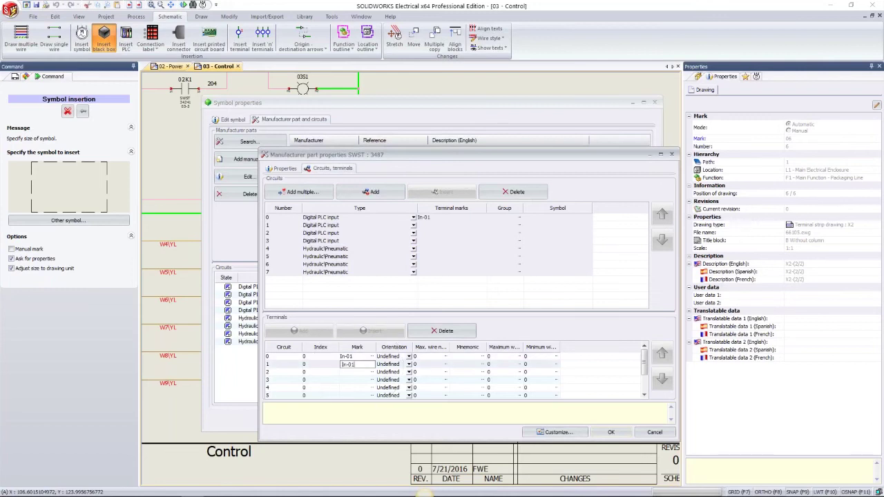
{"action": "key", "text": "Return"}
{"action": "key", "text": "Return"}
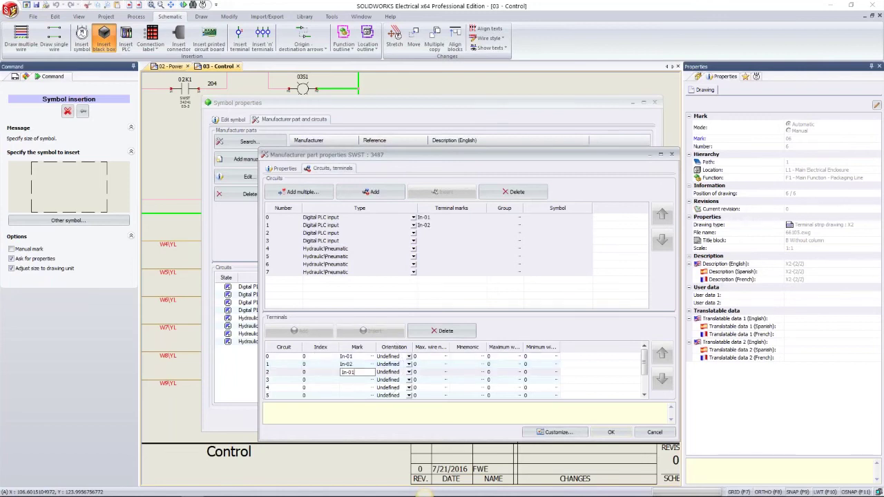
{"action": "key", "text": "Return"}
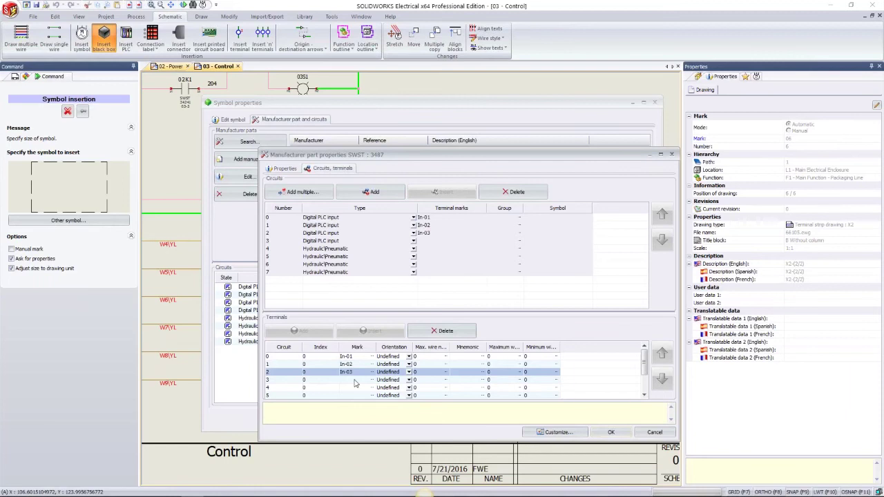
{"action": "key", "text": "Return"}
{"action": "key", "text": "Return"}
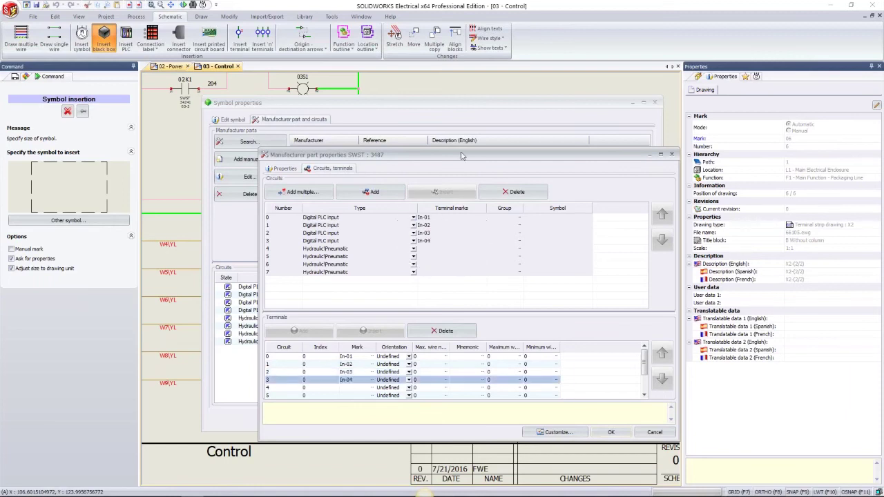
Mark the terminals of circuits 4 and 5 of part 3487 as Out-01 and Out-02
{"action": "left_click_drag", "start_coordinate": [463, 156], "coordinate": [462, 64]}
{"action": "left_click", "coordinate": [362, 346]}
{"action": "left_click", "coordinate": [362, 346]}
{"action": "type", "text": "Out-01"}
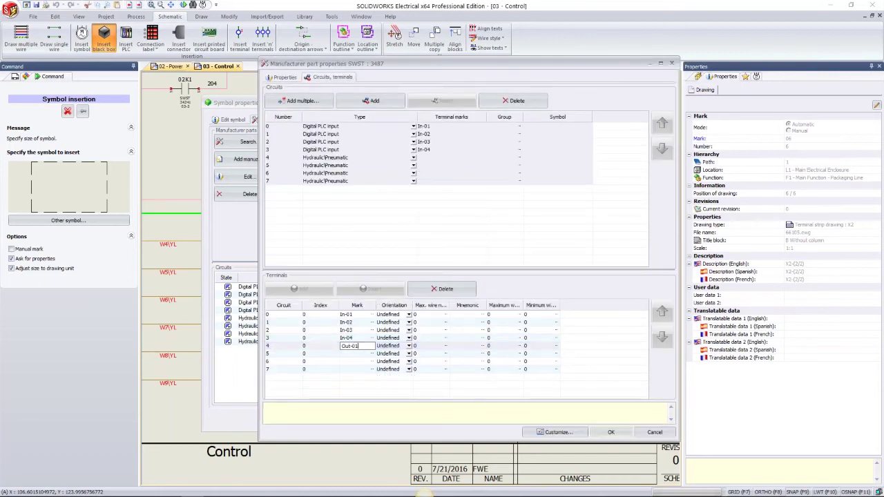
{"action": "key", "text": "Down"}
{"action": "type", "text": "Out-02"}
{"action": "key", "text": "Down"}
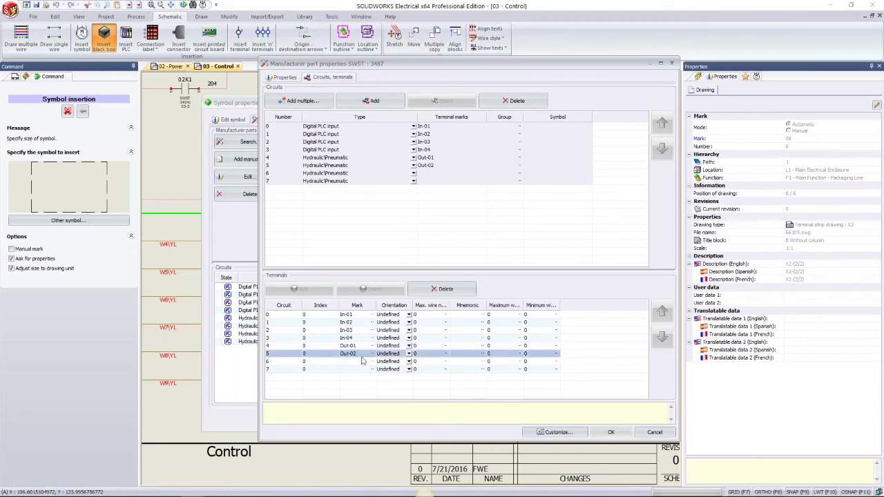
Mark the terminals of circuits 6 and 7 as Out-03 and Out-04
{"action": "type", "text": "Out-01"}
{"action": "key", "text": "BackSpace"}
{"action": "type", "text": "4"}
{"action": "key", "text": "Return"}
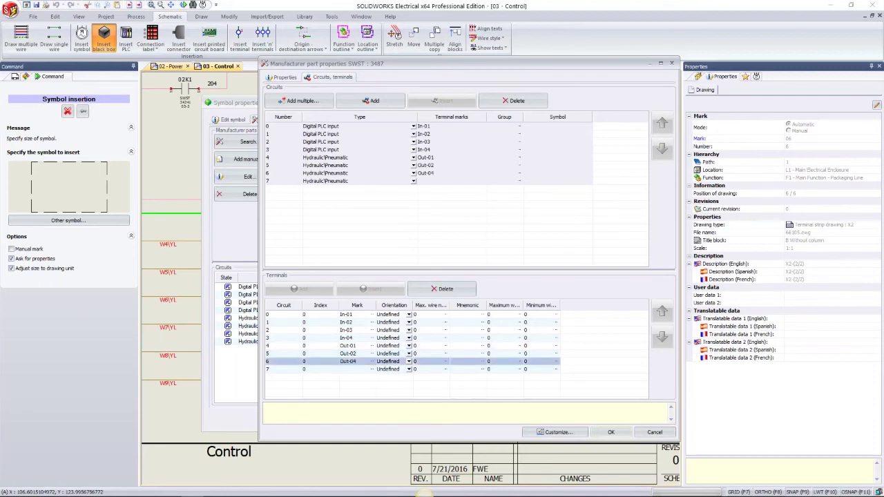
{"action": "left_click", "coordinate": [349, 361]}
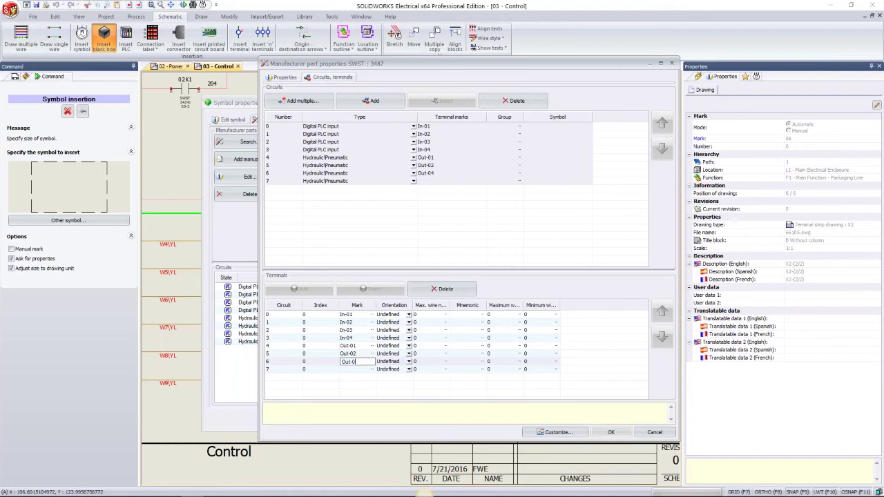
{"action": "type", "text": "3"}
{"action": "key", "text": "Return"}
{"action": "key", "text": "Down"}
{"action": "type", "text": "Out-05"}
{"action": "key", "text": "BackSpace"}
{"action": "type", "text": "4"}
{"action": "key", "text": "Return"}
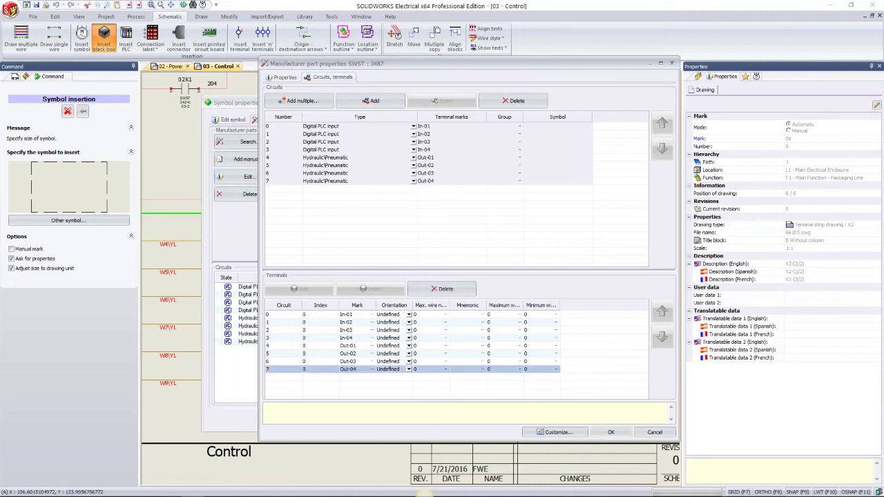
Accept the part's circuit changes, apply them to this component only, and confirm the black box's symbol properties
{"action": "left_click", "coordinate": [611, 433]}
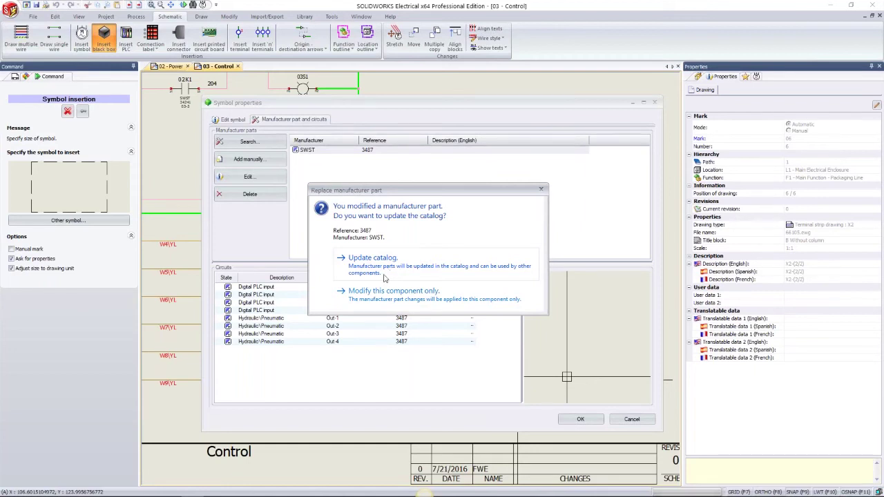
{"action": "left_click", "coordinate": [379, 297]}
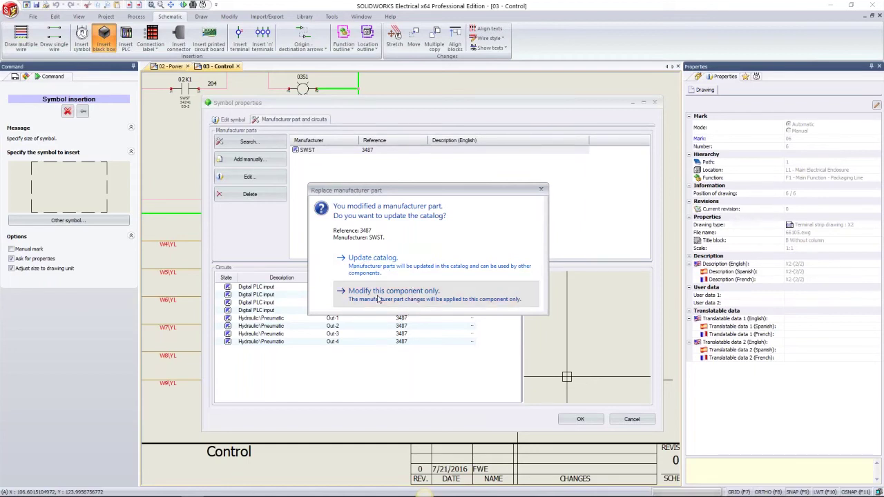
{"action": "left_click", "coordinate": [591, 424]}
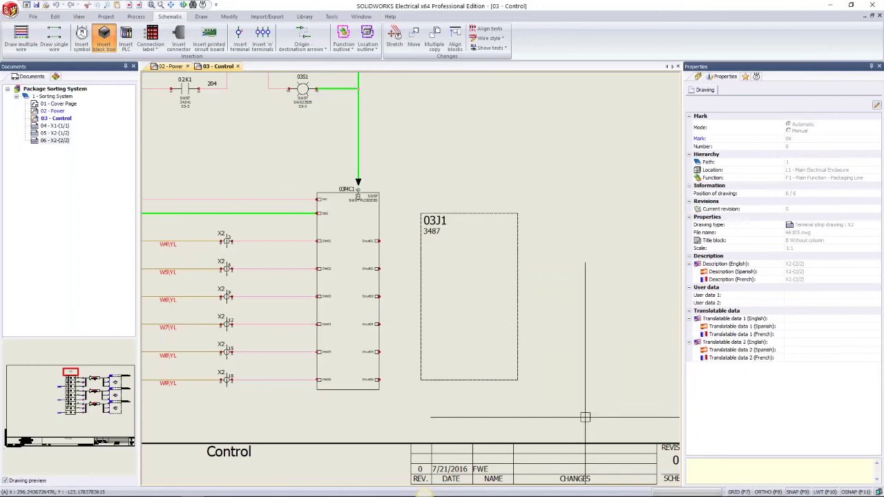
Insert the Pneumatic Devices macro "SPDA Cylinder with WORK lines" twice, one below the other, with the lines ending on the right edge of black box 03J1
{"action": "middle_click_drag", "start_coordinate": [450, 267], "coordinate": [277, 270]}
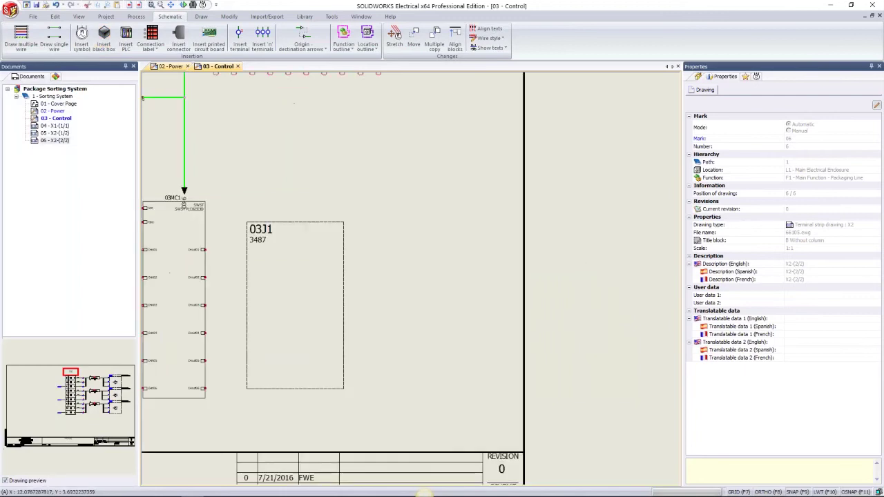
{"action": "left_click", "coordinate": [757, 76]}
{"action": "left_click", "coordinate": [767, 261]}
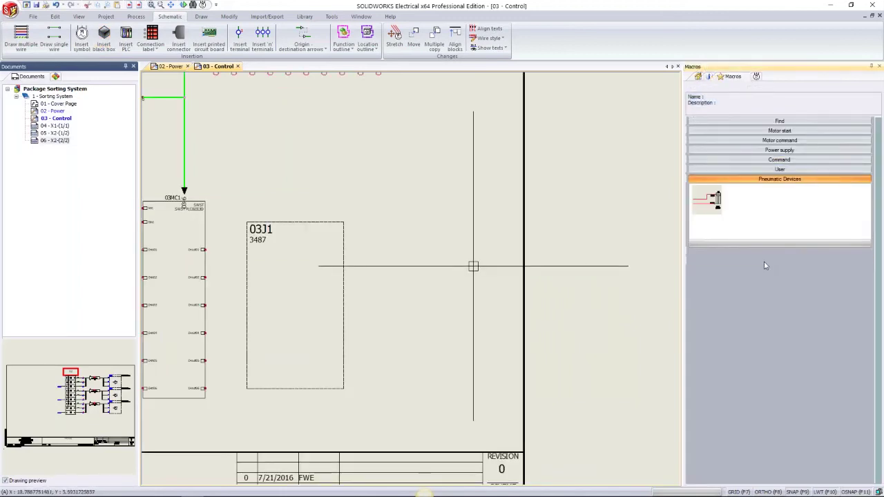
{"action": "left_click_drag", "start_coordinate": [703, 203], "coordinate": [385, 244]}
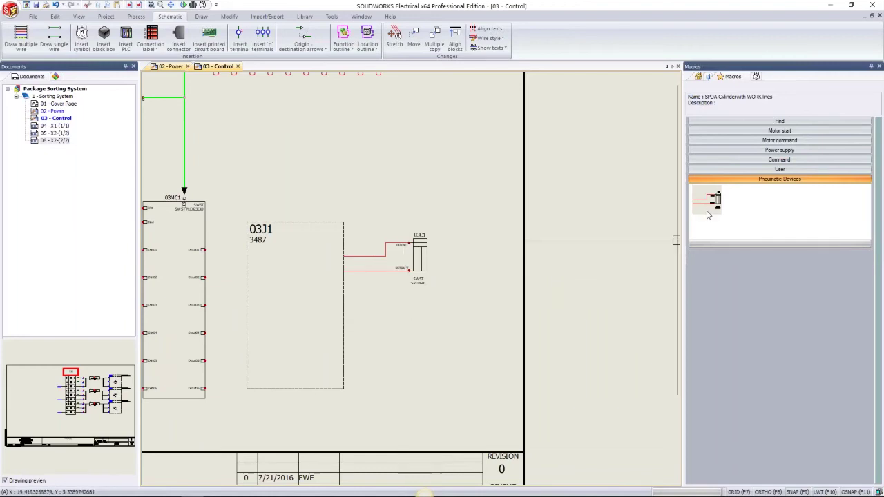
{"action": "left_click_drag", "start_coordinate": [708, 215], "coordinate": [387, 313]}
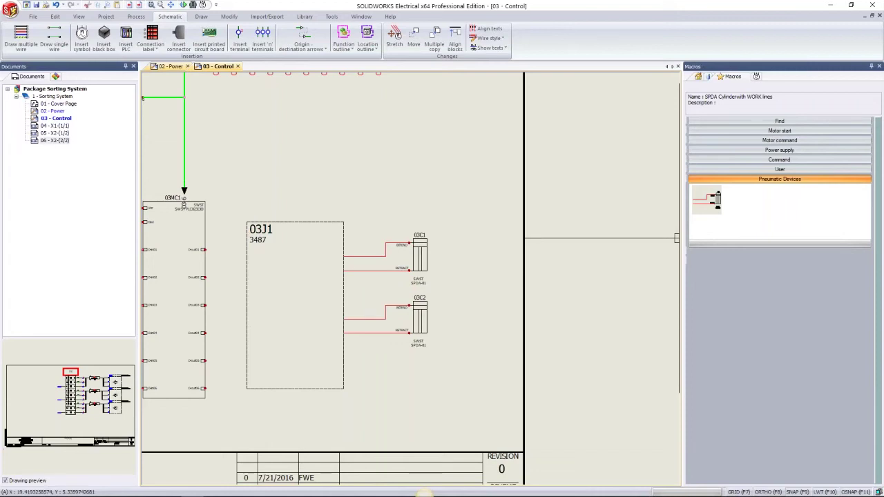
Draw four 24V 18AWG single wires from outputs D-out01 to D-out04 of PLC 03MC1 to the left side of black box 03J1
{"action": "middle_click_drag", "start_coordinate": [175, 254], "coordinate": [275, 264]}
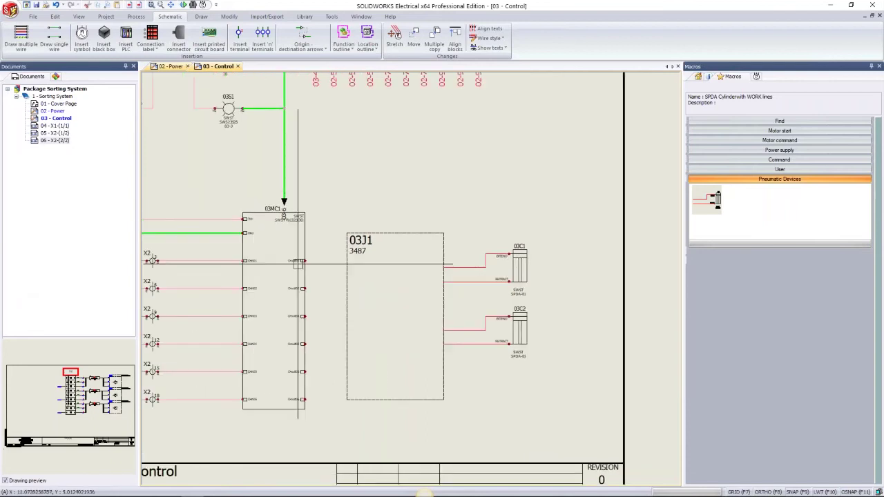
{"action": "left_click", "coordinate": [392, 283]}
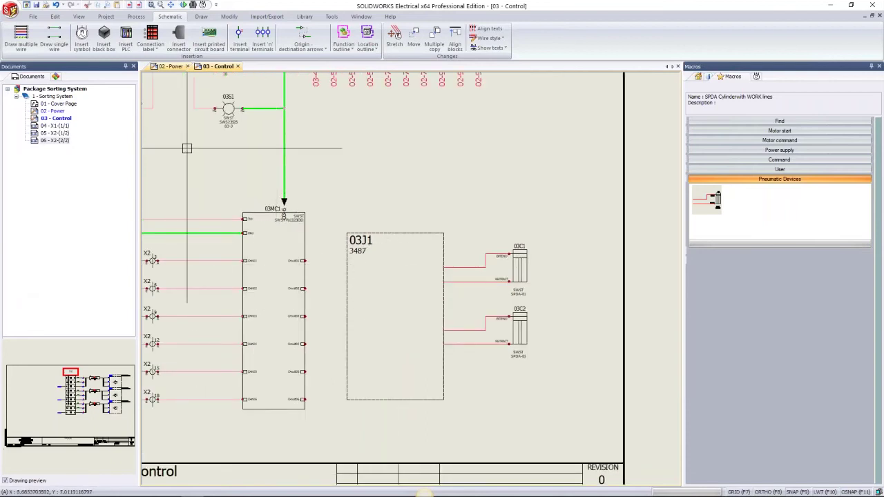
{"action": "left_click", "coordinate": [55, 40]}
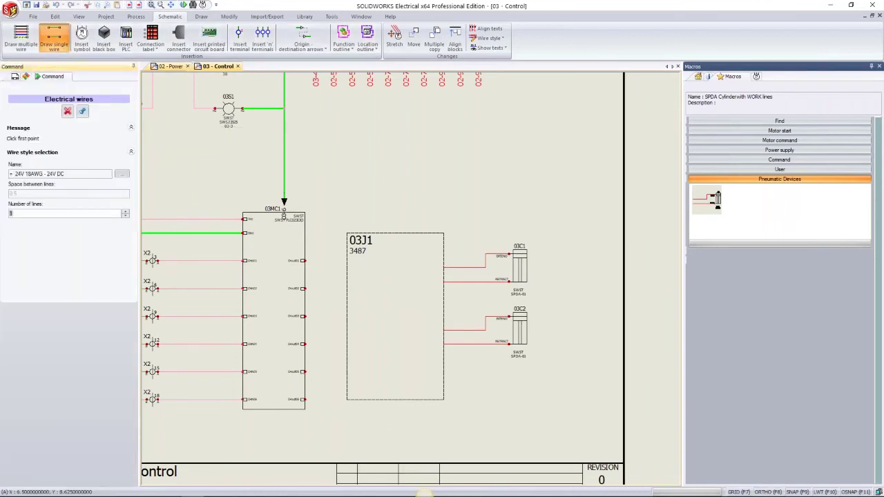
{"action": "key", "text": "BackSpace"}
{"action": "left_click", "coordinate": [469, 274]}
{"action": "type", "text": "4"}
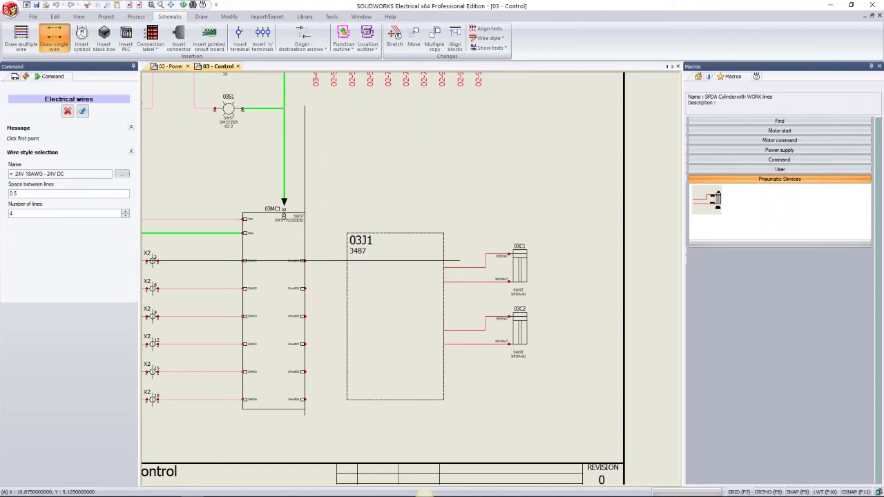
{"action": "left_click", "coordinate": [304, 260]}
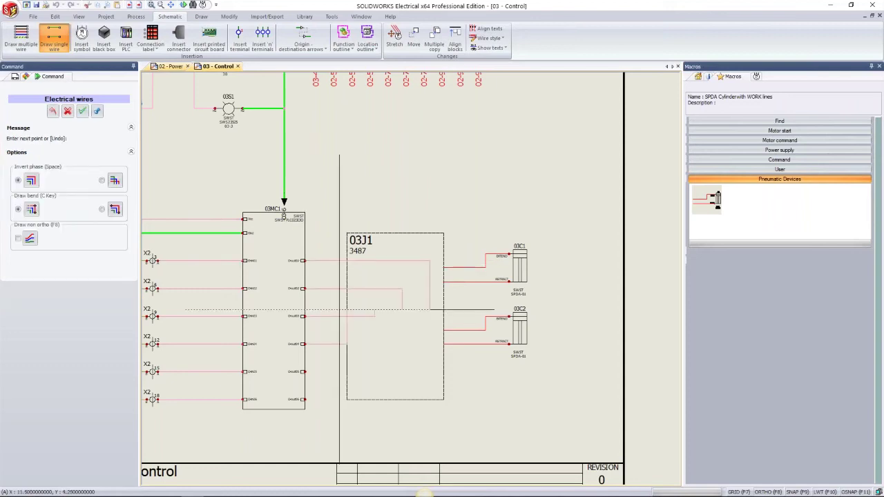
{"action": "key", "text": "Escape"}
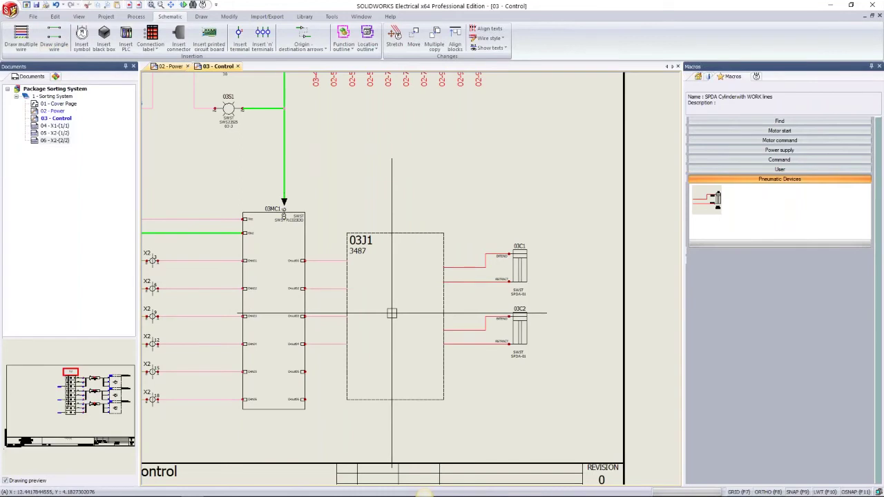
Update black box 03J1 so it gets connection points where the wires and cylinder lines meet its edges
{"action": "left_click", "coordinate": [351, 236]}
{"action": "right_click", "coordinate": [356, 236]}
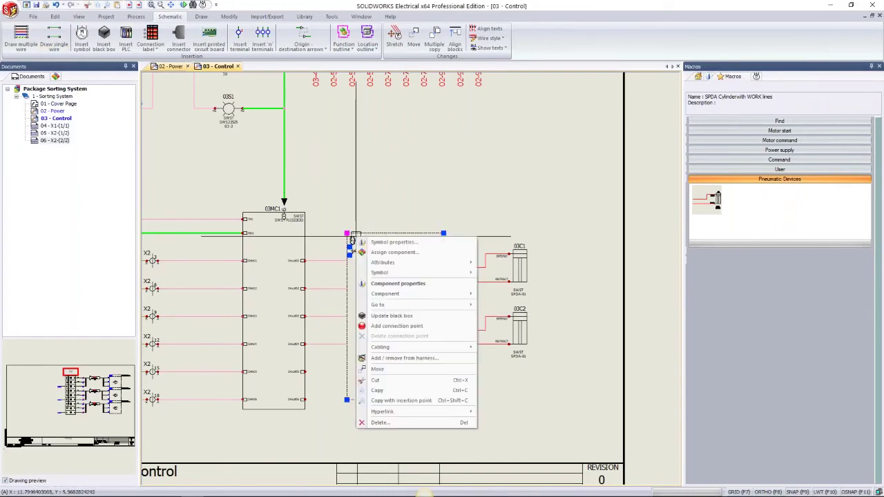
{"action": "left_click", "coordinate": [392, 316]}
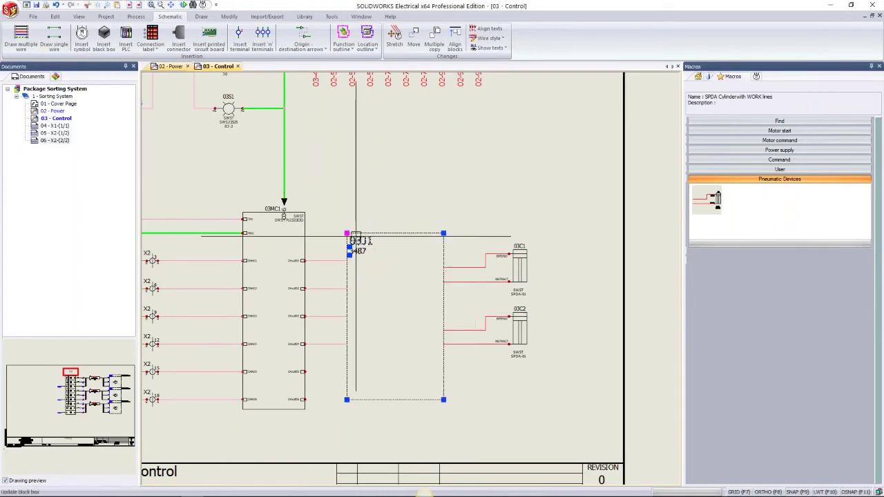
{"action": "scroll", "coordinate": [421, 302], "scroll_direction": "up", "scroll_amount": 2}
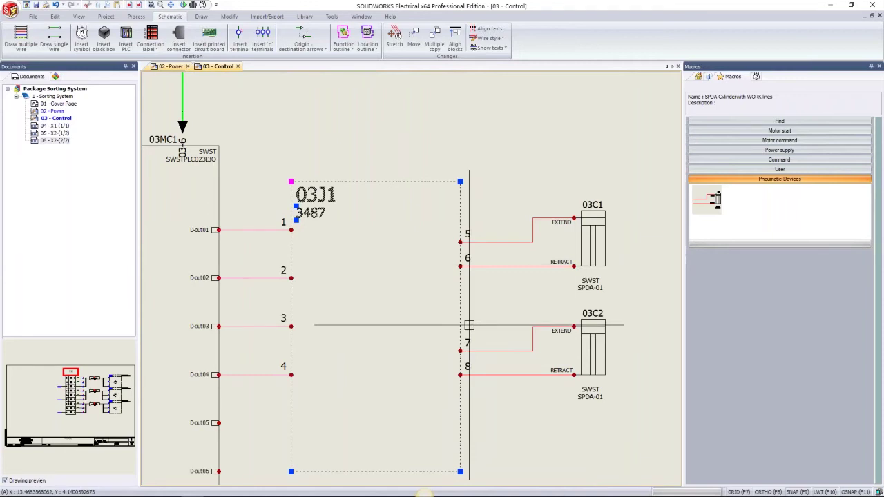
{"action": "key", "text": "Escape"}
Open the manufacturer part and circuits in black box 03J1's symbol properties and widen the terminal number column
{"action": "left_click", "coordinate": [327, 182]}
{"action": "right_click", "coordinate": [327, 182]}
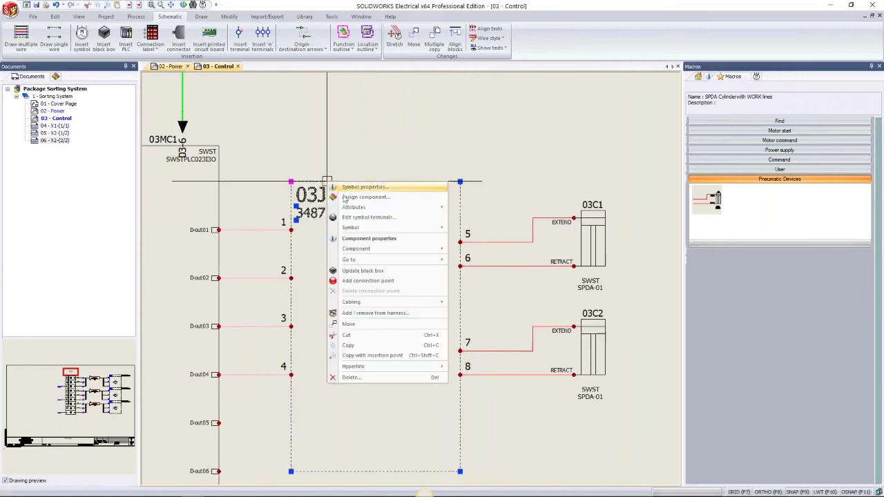
{"action": "mouse_move", "coordinate": [352, 230]}
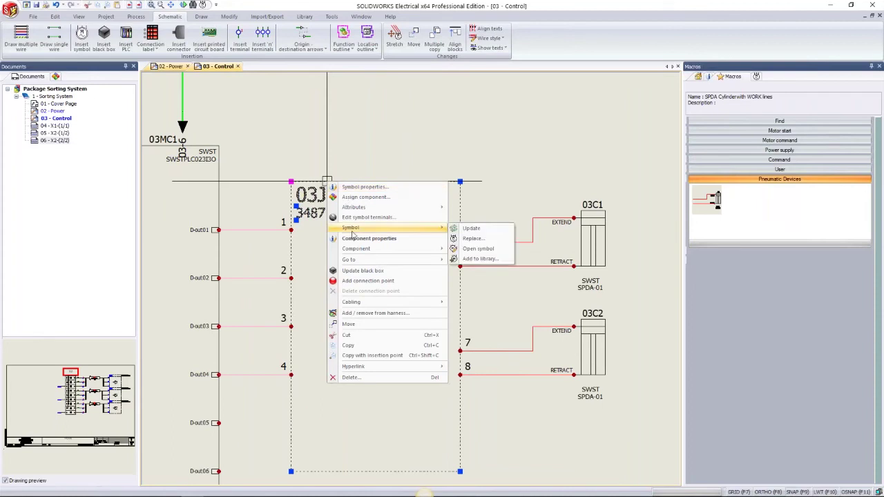
{"action": "left_click", "coordinate": [365, 187]}
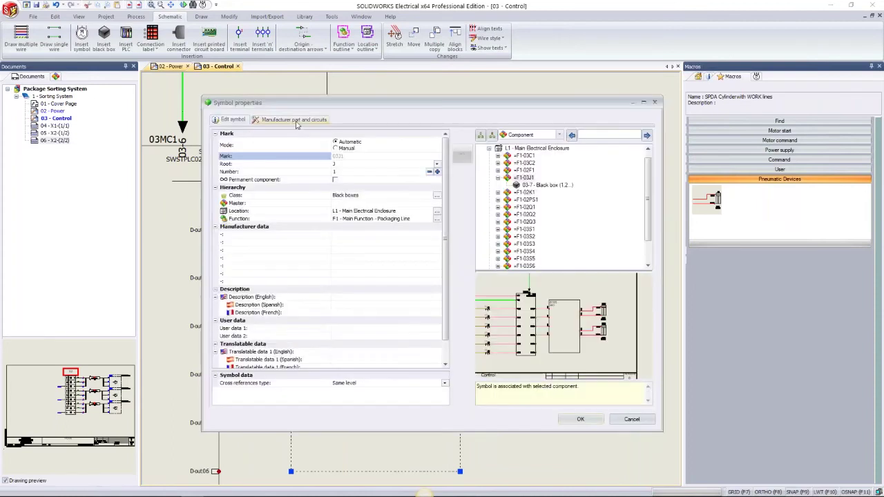
{"action": "left_click", "coordinate": [290, 119]}
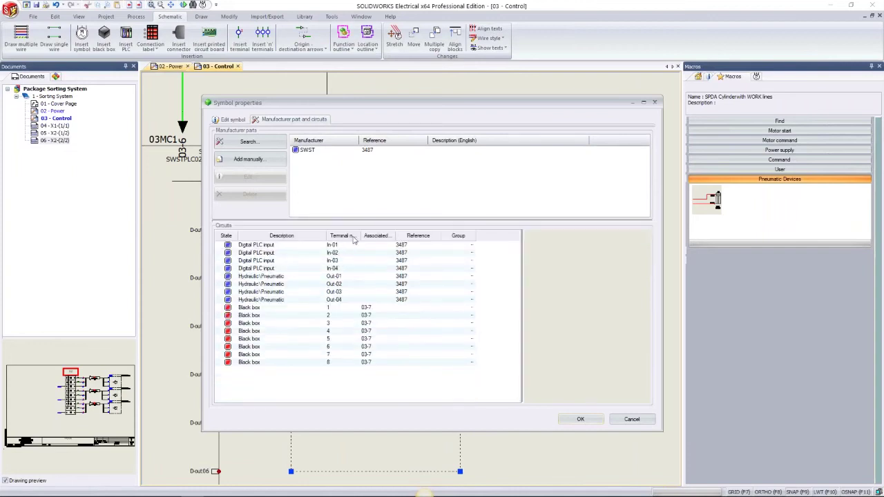
{"action": "left_click_drag", "start_coordinate": [360, 236], "coordinate": [404, 236]}
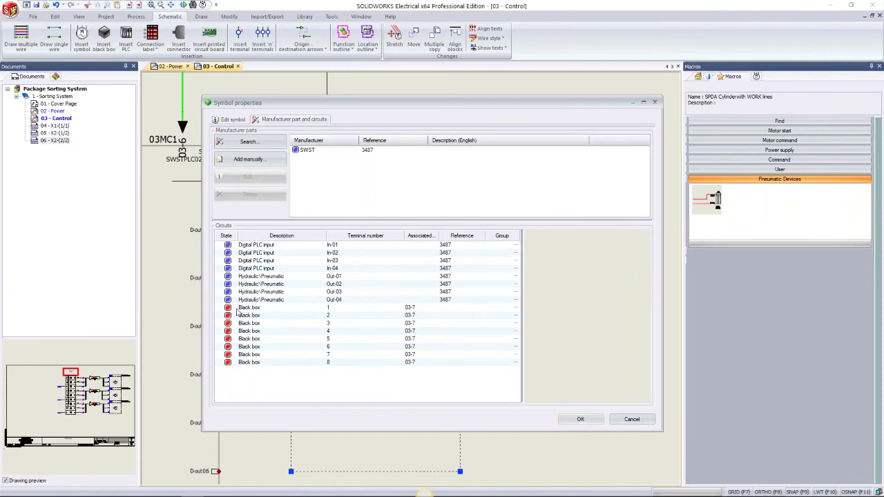
Associate black box circuits 1 to 4 with the Digital PLC input circuits In-01 to In-04, accepting the differing circuit types
{"action": "left_click", "coordinate": [245, 246]}
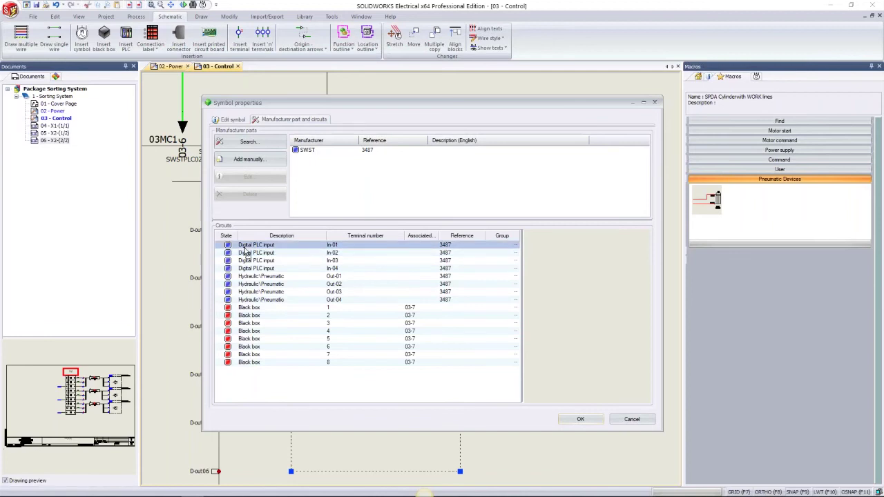
{"action": "left_click_drag", "start_coordinate": [245, 250], "coordinate": [246, 247]}
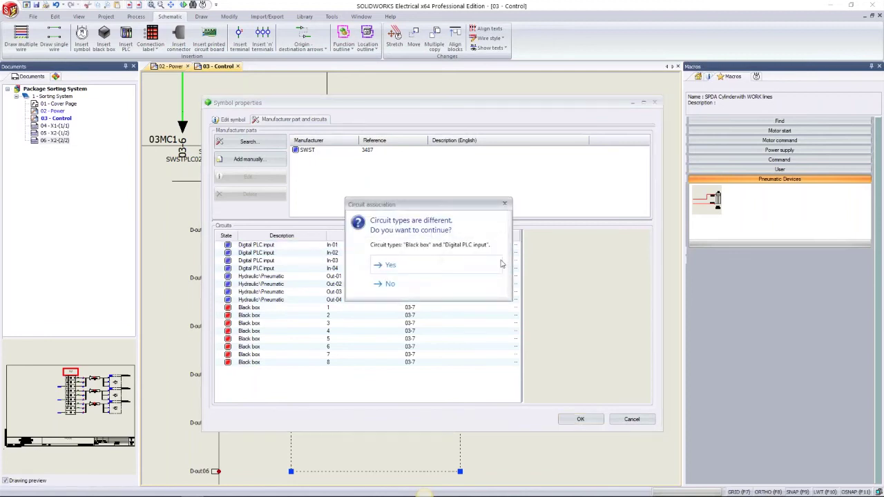
{"action": "left_click", "coordinate": [389, 265]}
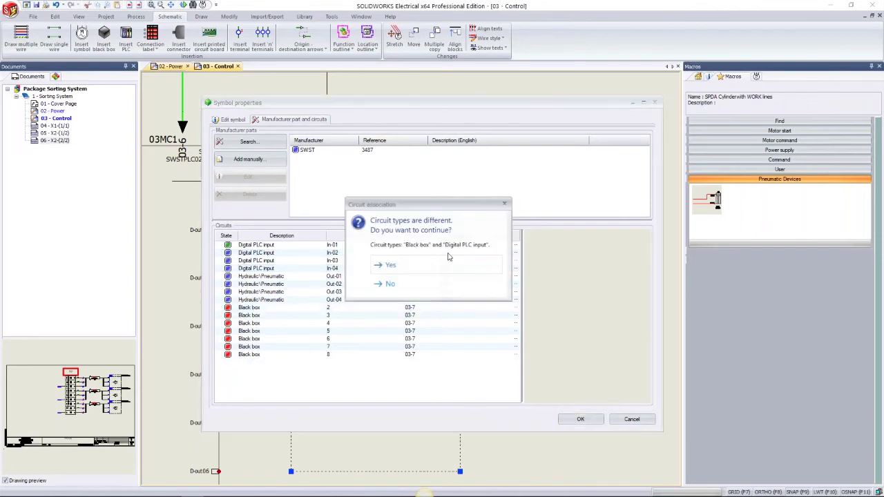
{"action": "left_click", "coordinate": [375, 264]}
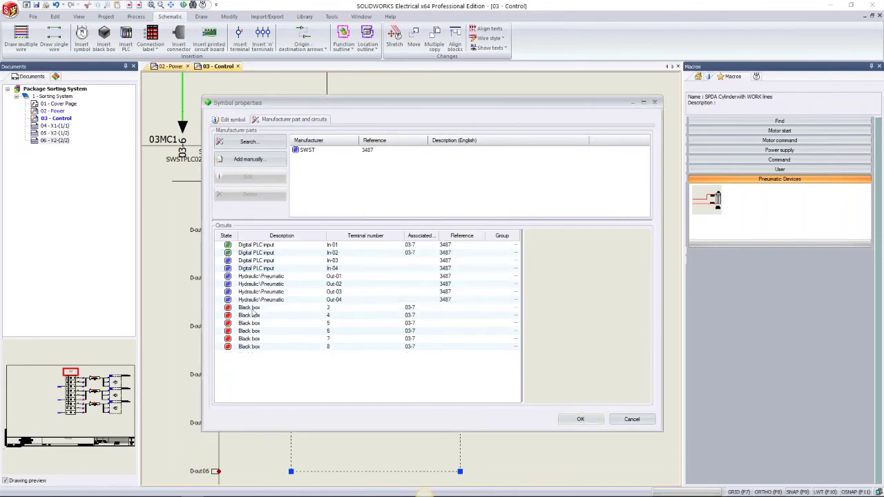
{"action": "left_click_drag", "start_coordinate": [253, 313], "coordinate": [264, 269]}
{"action": "left_click", "coordinate": [375, 265]}
{"action": "left_click_drag", "start_coordinate": [258, 310], "coordinate": [262, 269]}
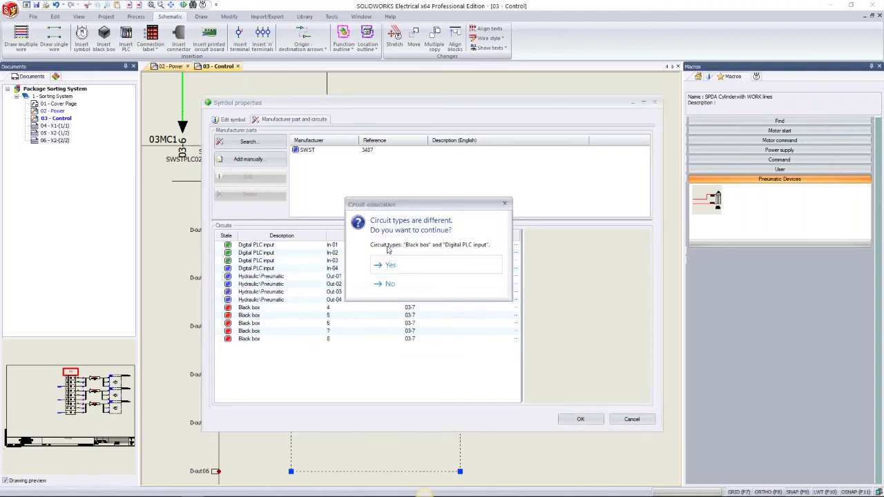
{"action": "left_click", "coordinate": [420, 265]}
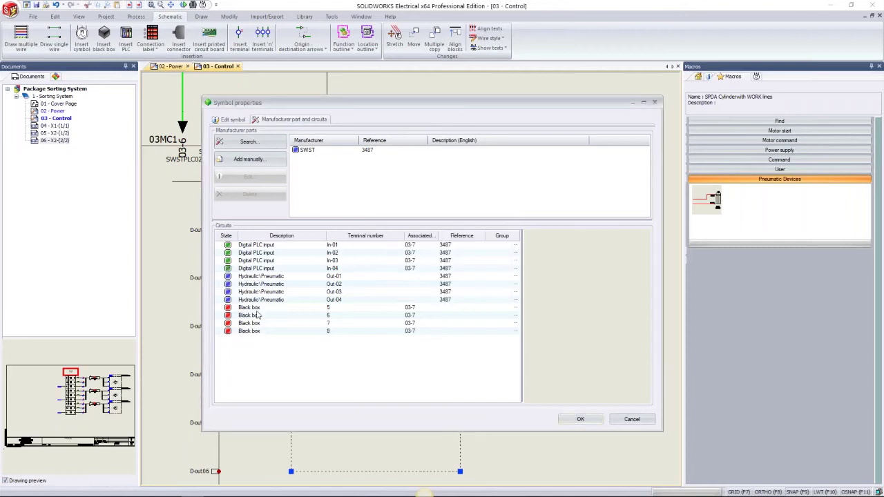
Associate black box circuits 5 to 8 with the Hydraulic\Pneumatic circuits Out-01 to Out-04 and apply the symbol properties
{"action": "left_click_drag", "start_coordinate": [266, 313], "coordinate": [267, 278]}
{"action": "left_click", "coordinate": [408, 282]}
{"action": "mouse_move", "coordinate": [263, 313]}
{"action": "left_mouse_down"}
{"action": "mouse_move", "coordinate": [271, 283]}
{"action": "mouse_move", "coordinate": [261, 300]}
{"action": "left_mouse_up"}
{"action": "key", "text": "Return"}
{"action": "key", "text": "Return"}
{"action": "key", "text": "Return"}
{"action": "key", "text": "Return"}
{"action": "left_click", "coordinate": [583, 423]}
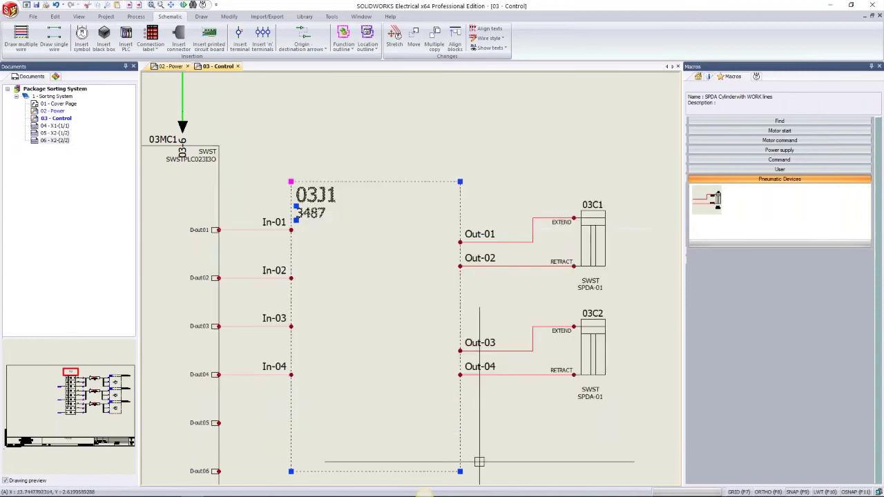
{"action": "middle_click_drag", "start_coordinate": [267, 216], "coordinate": [311, 205]}
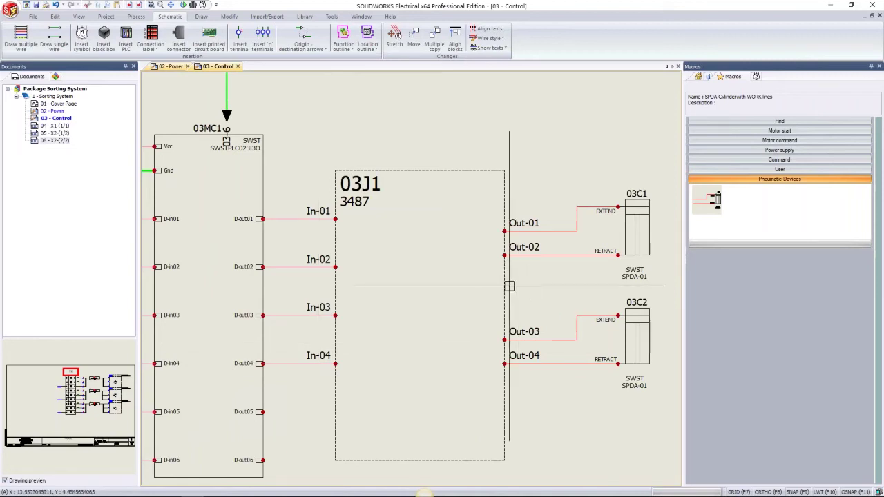
{"action": "scroll", "coordinate": [512, 283], "scroll_direction": "down", "scroll_amount": 2}
{"action": "scroll", "coordinate": [468, 283], "scroll_direction": "down", "scroll_amount": 2}
{"action": "scroll", "coordinate": [468, 282], "scroll_direction": "down", "scroll_amount": 3}
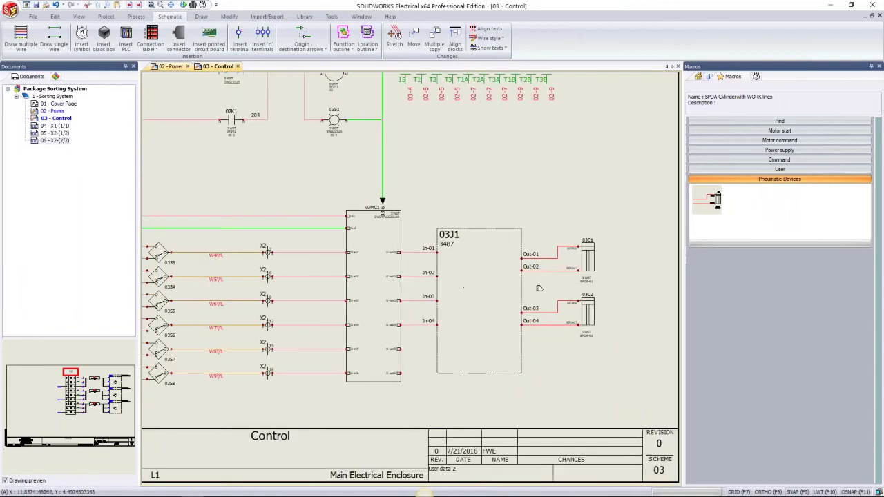
Draw a rectangular location outline around the column of six sensors, assign L2 - Conveyors and change the enclosed components' location
{"action": "middle_click_drag", "start_coordinate": [492, 300], "coordinate": [465, 291]}
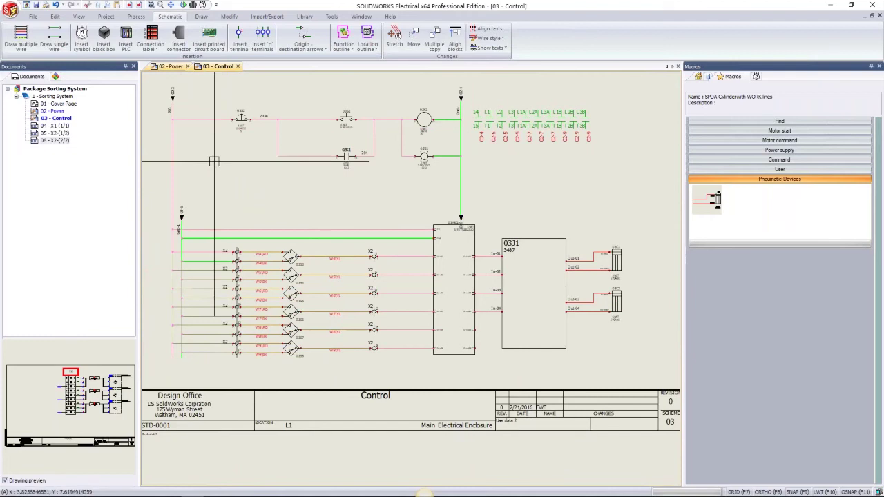
{"action": "left_click", "coordinate": [368, 47]}
{"action": "left_click", "coordinate": [387, 59]}
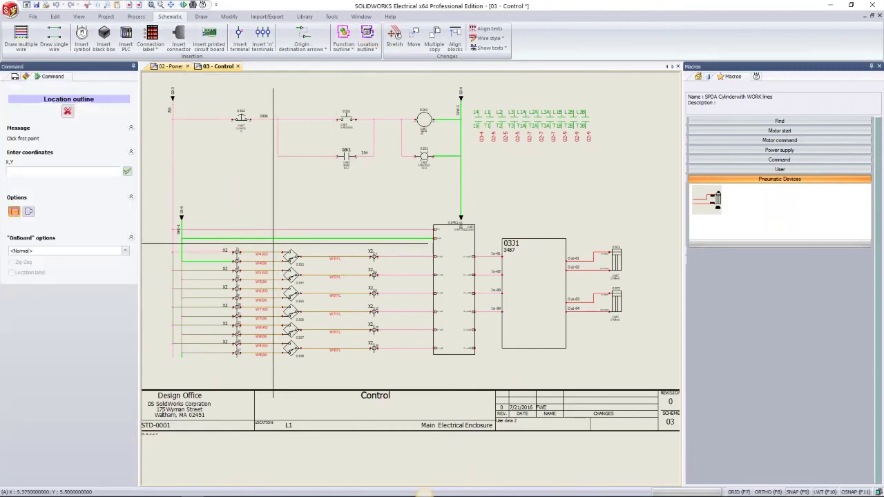
{"action": "left_click", "coordinate": [274, 243]}
{"action": "left_click", "coordinate": [310, 371]}
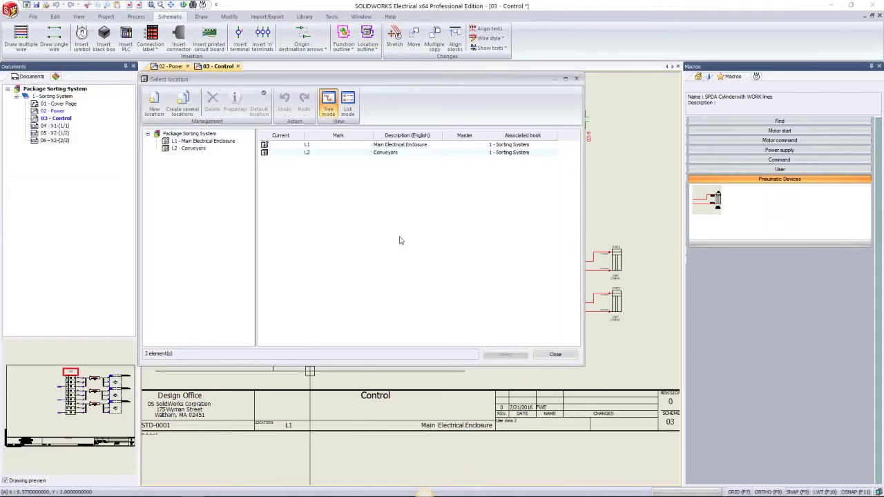
{"action": "double_click", "coordinate": [350, 158]}
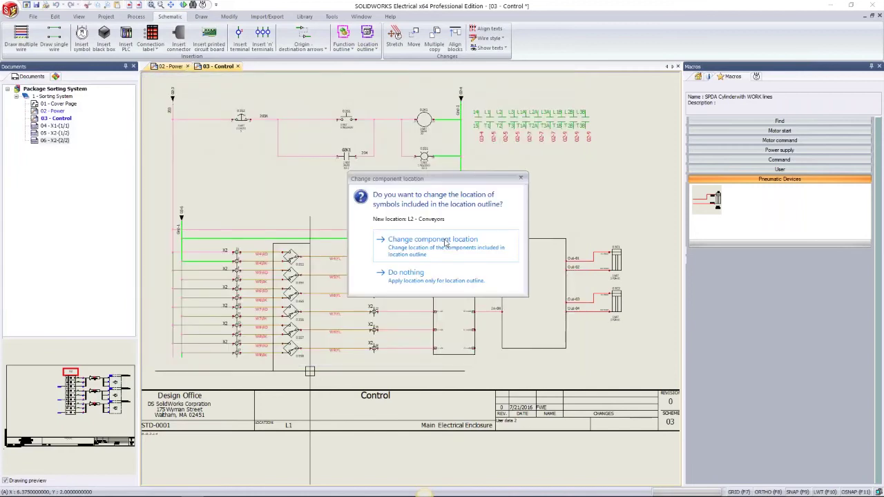
{"action": "left_click", "coordinate": [446, 242]}
Outline cylinders 03C1 and 03C2 with a location rectangle, assign L2 - Conveyors and change the enclosed components' location
{"action": "scroll", "coordinate": [525, 245], "scroll_direction": "up", "scroll_amount": 2}
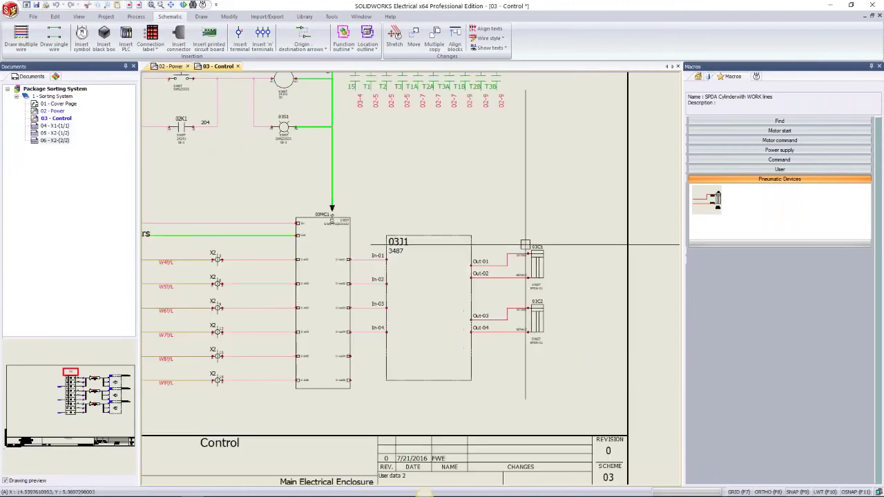
{"action": "left_click", "coordinate": [525, 245]}
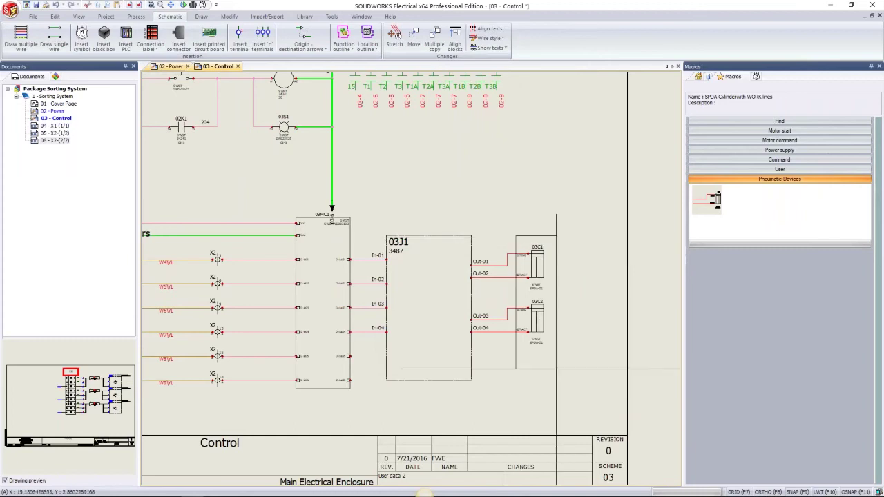
{"action": "left_click", "coordinate": [552, 369]}
{"action": "left_click", "coordinate": [367, 47]}
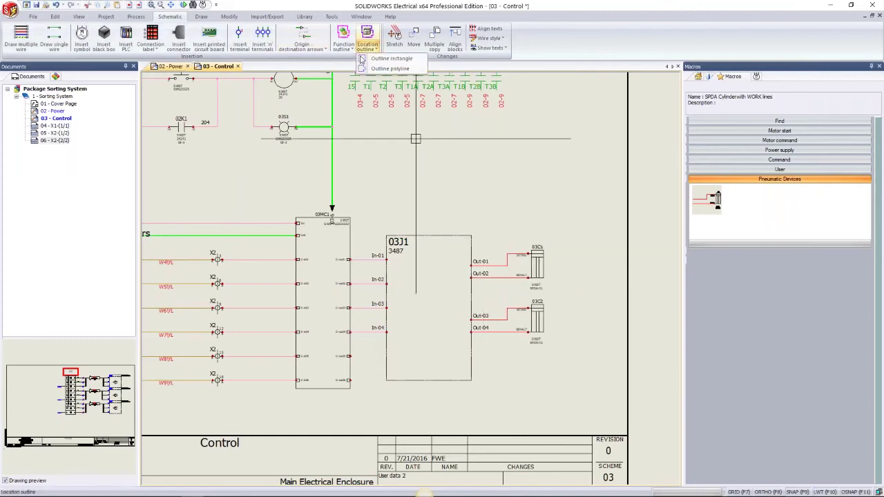
{"action": "left_click", "coordinate": [391, 59]}
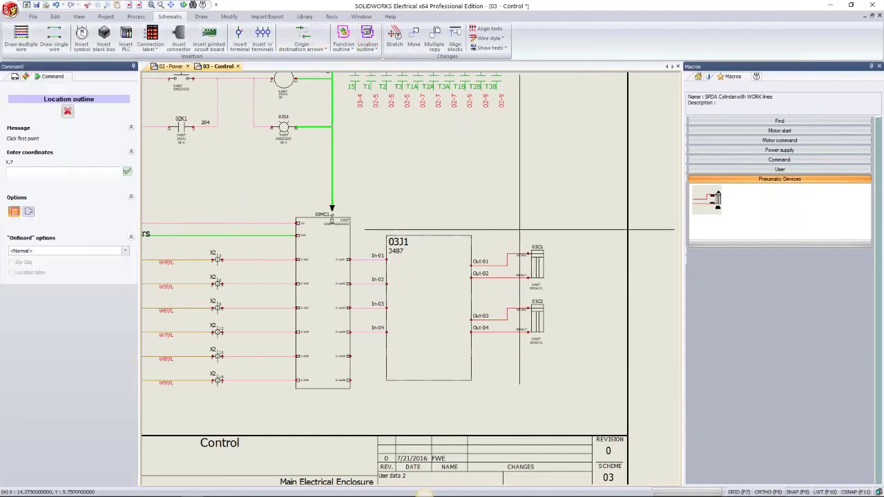
{"action": "left_click", "coordinate": [520, 229]}
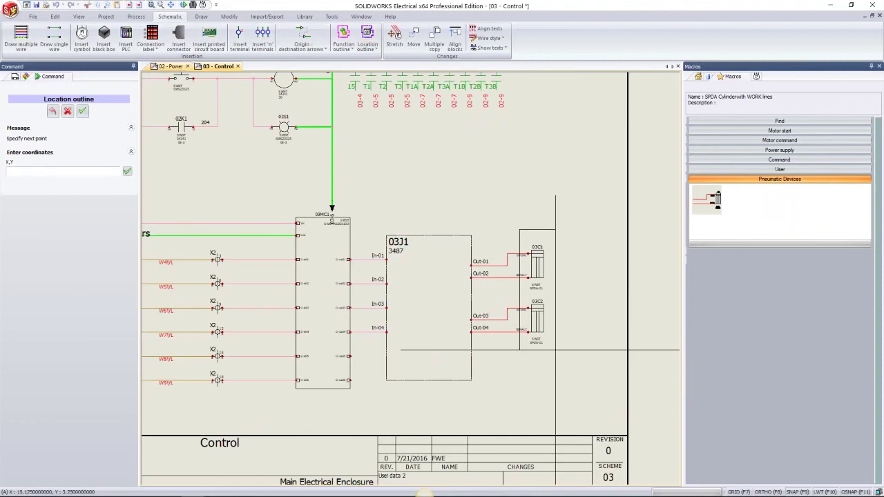
{"action": "left_click", "coordinate": [555, 349]}
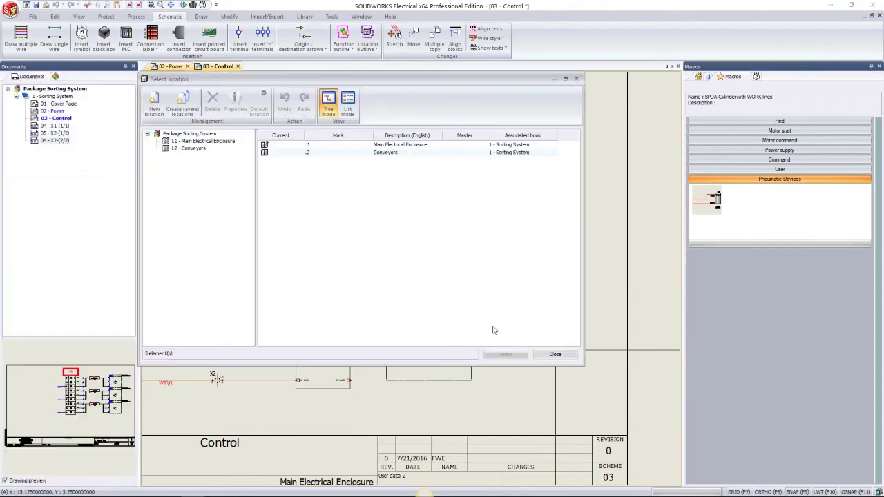
{"action": "double_click", "coordinate": [449, 153]}
{"action": "left_click", "coordinate": [435, 250]}
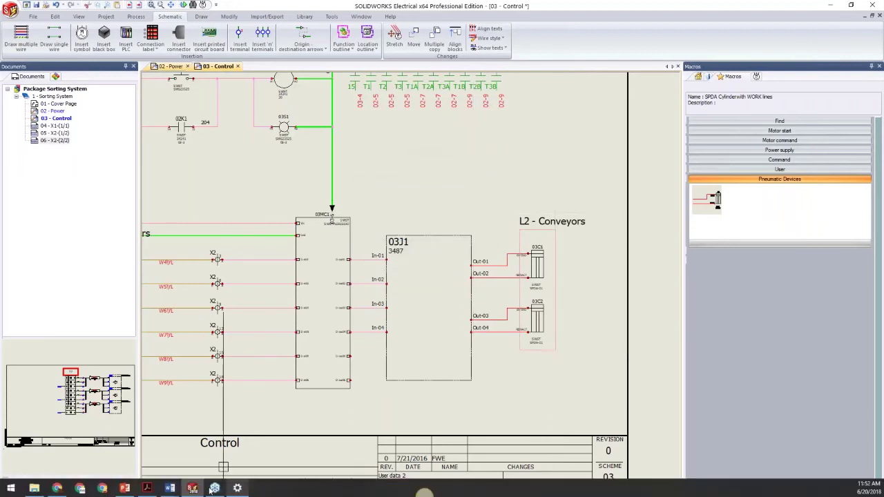
Switch to the PowerPoint slide show
{"action": "mouse_move", "coordinate": [124, 488]}
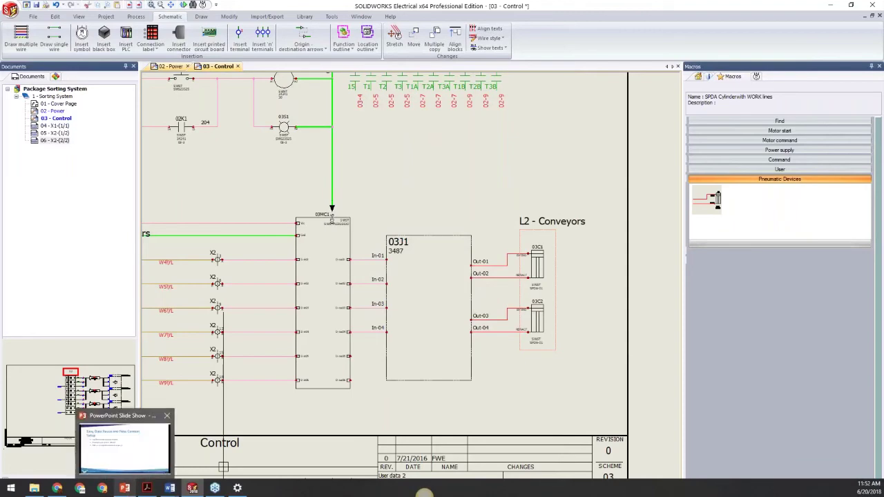
{"action": "left_click", "coordinate": [124, 448]}
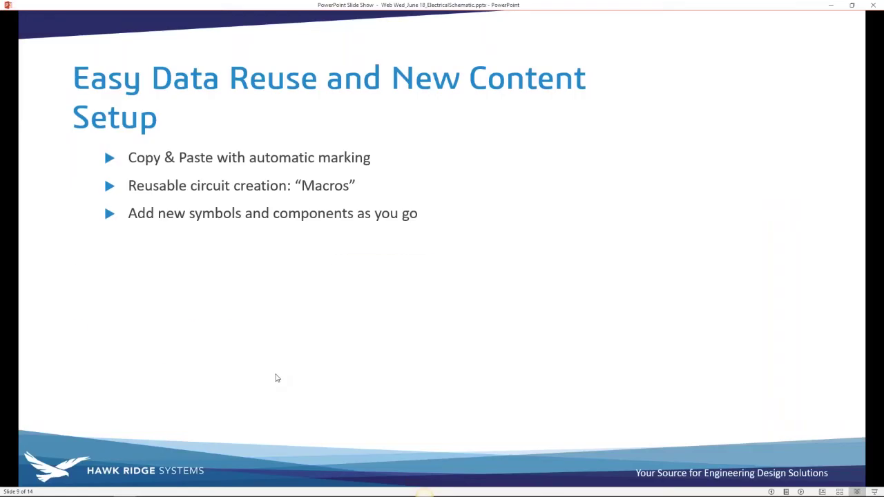
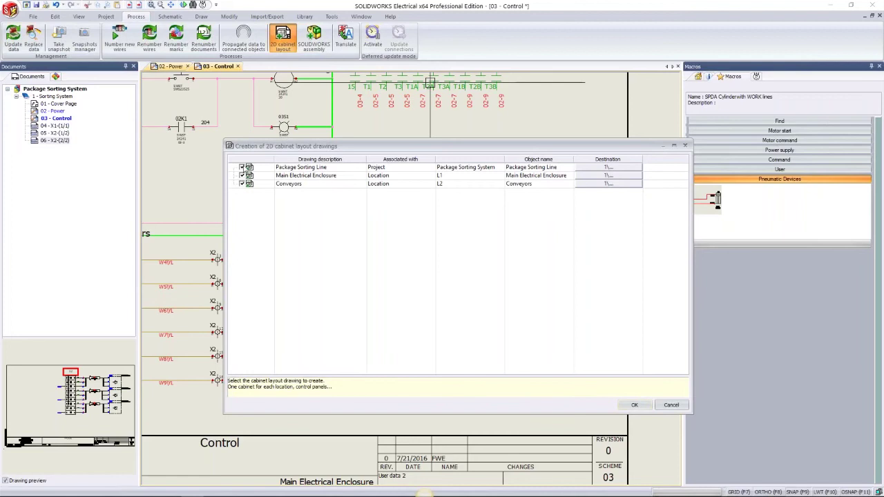
Create a 2D cabinet layout drawing for the Main Electrical Enclosure only and open it
{"action": "left_click", "coordinate": [242, 185]}
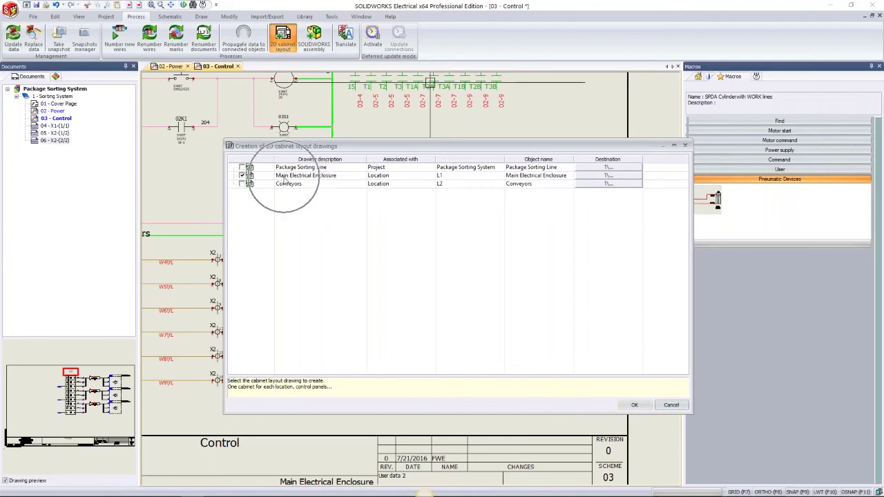
{"action": "left_click", "coordinate": [634, 405]}
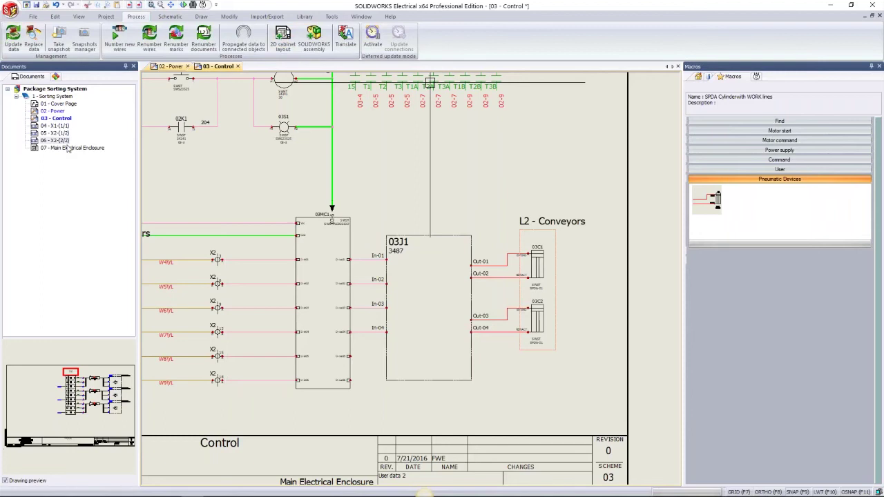
{"action": "double_click", "coordinate": [68, 148]}
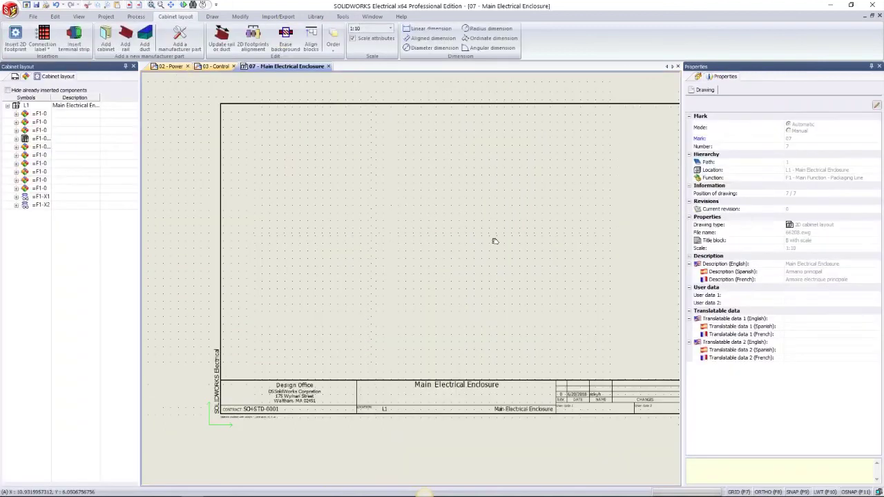
Try to set the Main Electrical Enclosure drawing's scale to 1:5 in its properties and accept applying the changes
{"action": "left_click", "coordinate": [877, 107]}
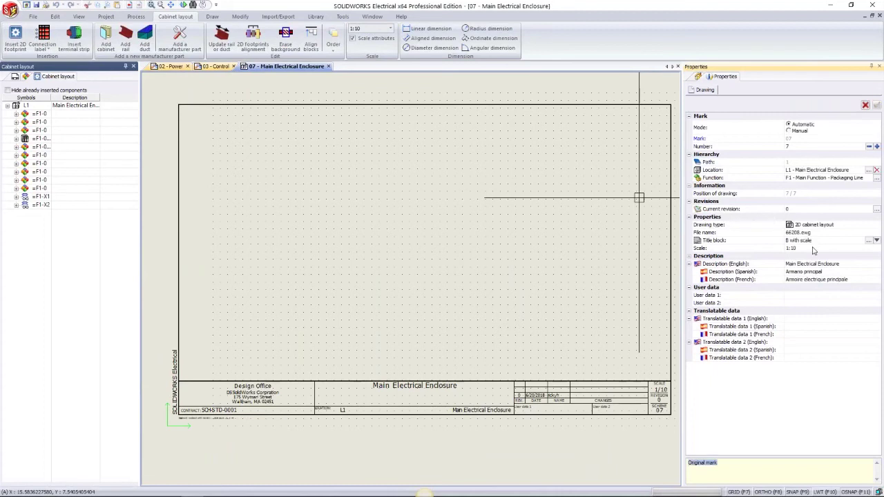
{"action": "left_click", "coordinate": [812, 248]}
{"action": "key", "text": "BackSpace"}
{"action": "type", "text": "5"}
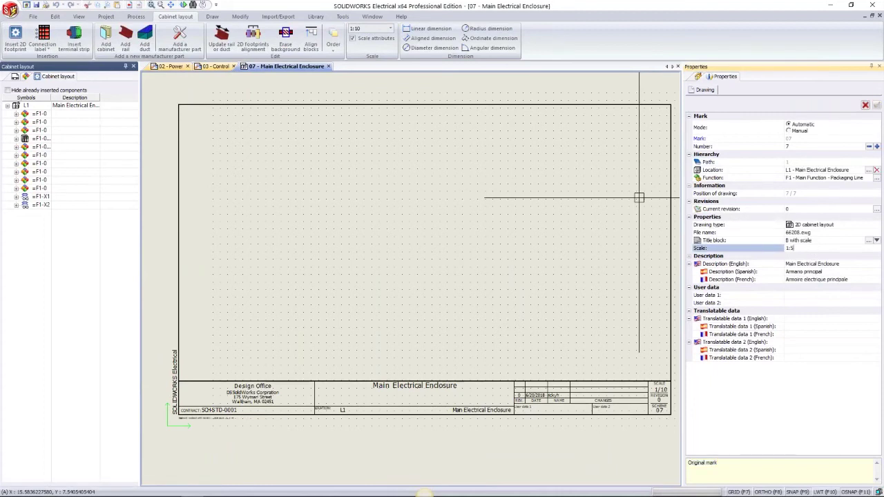
{"action": "left_click", "coordinate": [817, 386]}
{"action": "left_click", "coordinate": [452, 309]}
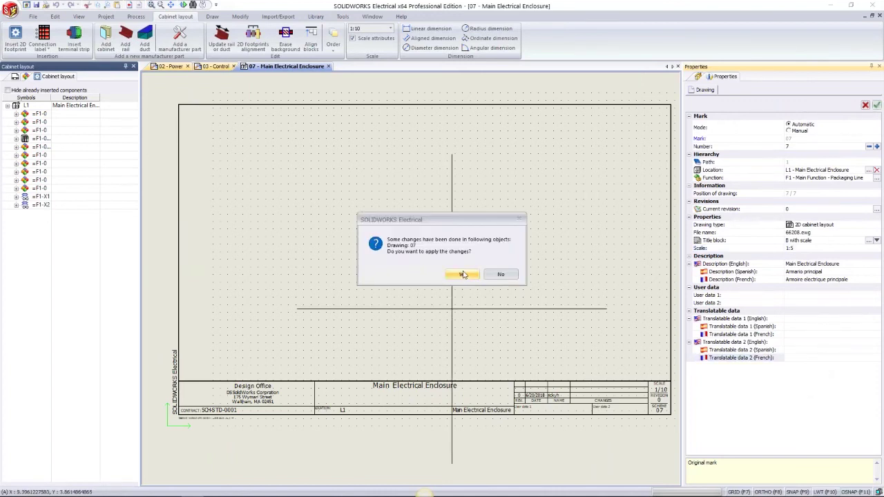
{"action": "left_click", "coordinate": [462, 275]}
{"action": "left_click", "coordinate": [394, 237]}
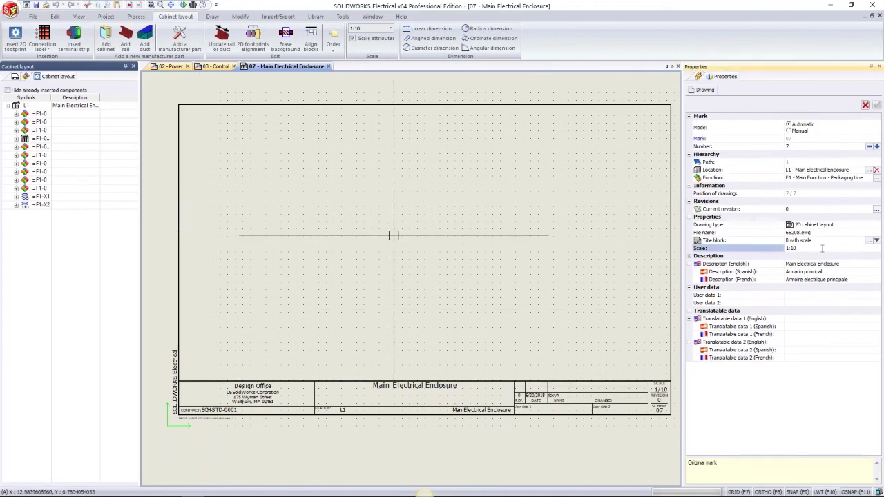
{"action": "key", "text": "BackSpace"}
{"action": "left_click", "coordinate": [865, 106]}
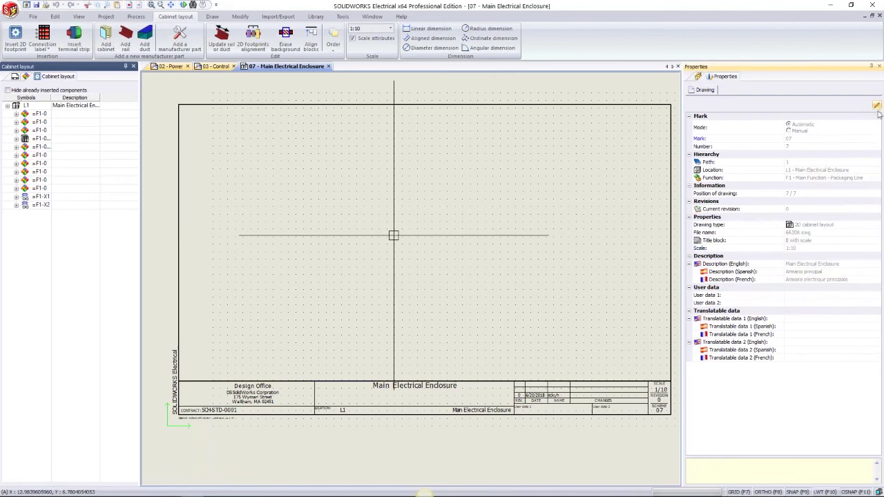
Try again to apply a 1:5 scale in the cabinet layout drawing's properties
{"action": "left_click", "coordinate": [877, 105]}
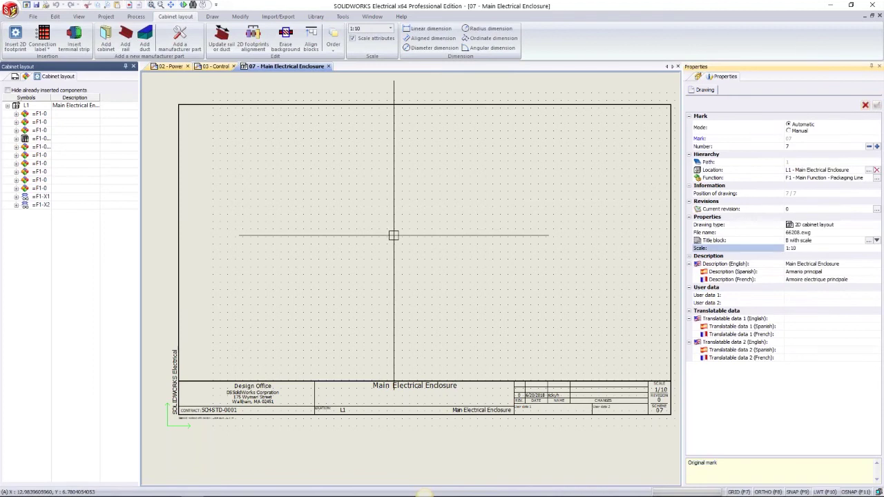
{"action": "key", "text": "BackSpace"}
{"action": "key", "text": "BackSpace"}
{"action": "type", "text": "5"}
{"action": "left_click", "coordinate": [798, 360]}
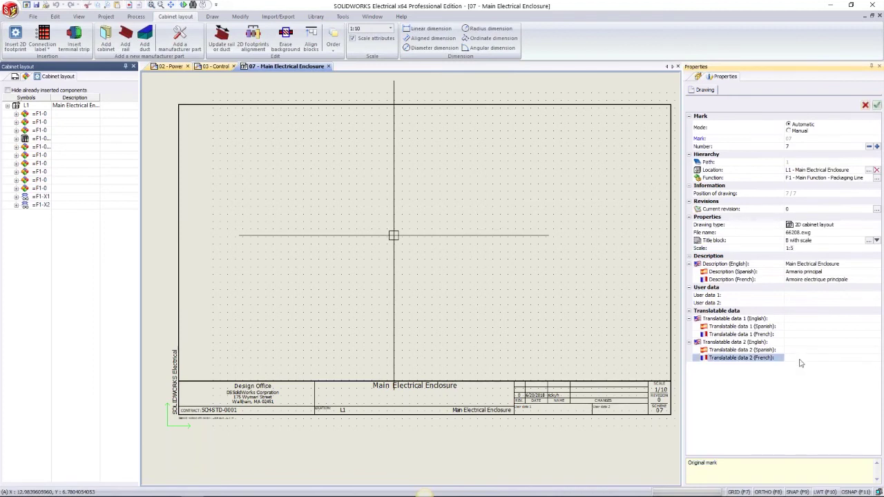
{"action": "left_click", "coordinate": [877, 107]}
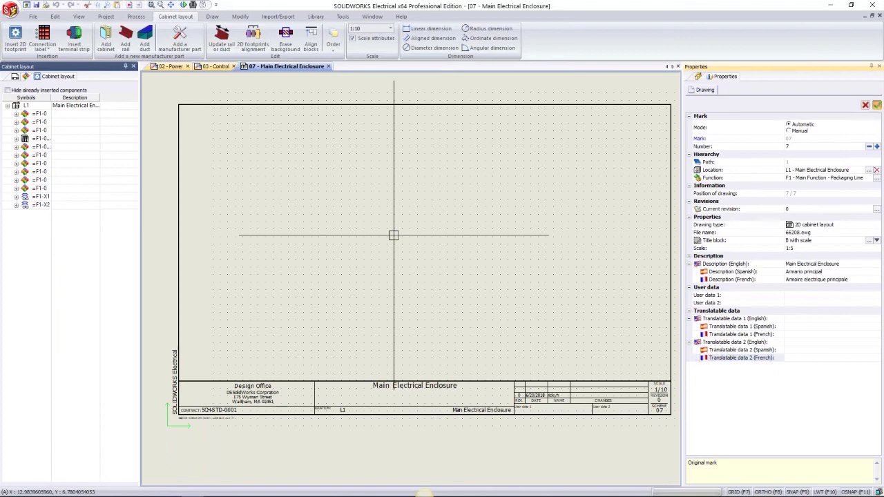
{"action": "left_click", "coordinate": [830, 249]}
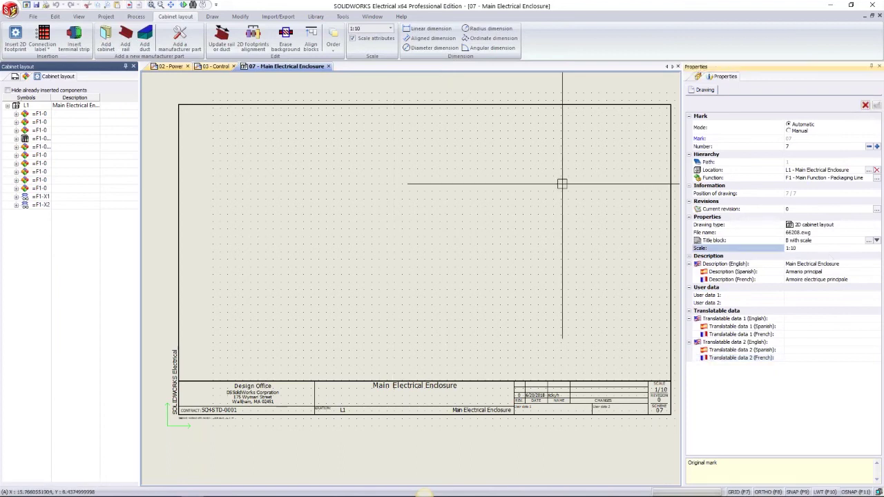
{"action": "key", "text": "BackSpace"}
{"action": "key", "text": "BackSpace"}
{"action": "type", "text": "5"}
{"action": "key", "text": "Return"}
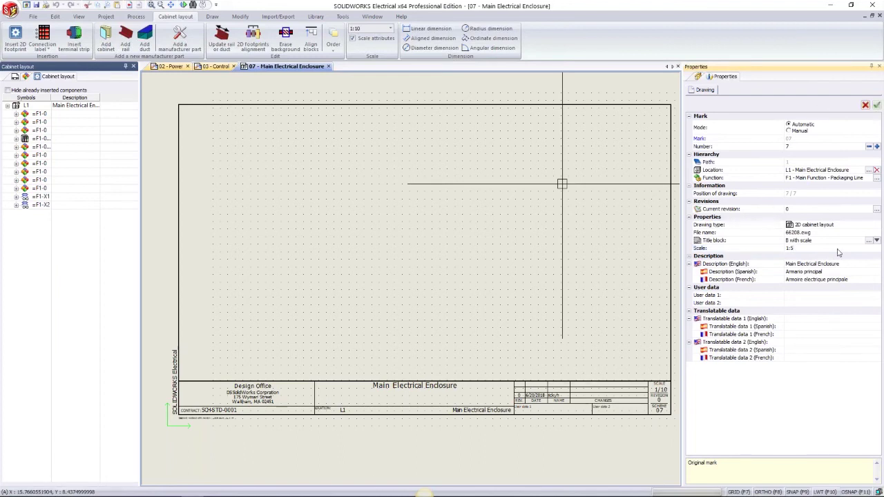
{"action": "left_click", "coordinate": [866, 105]}
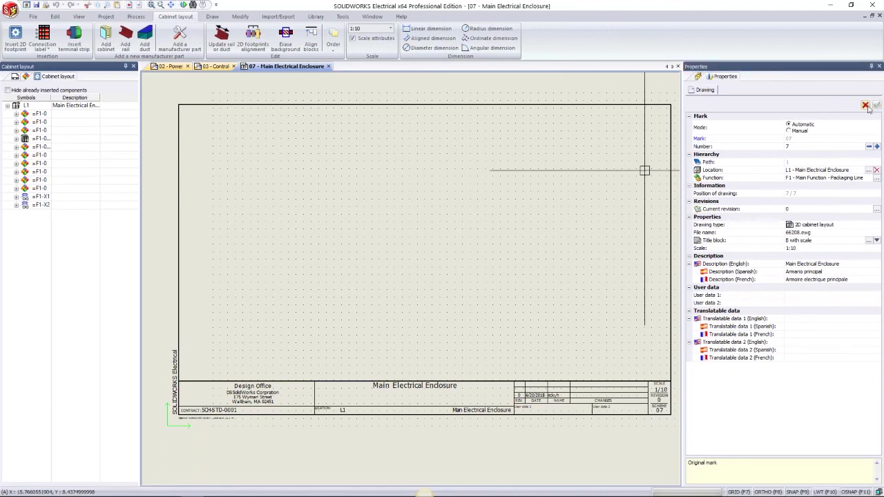
Try the 1:5 scale together with the Manual mark mode, and discard the drawing property changes
{"action": "left_click", "coordinate": [811, 250]}
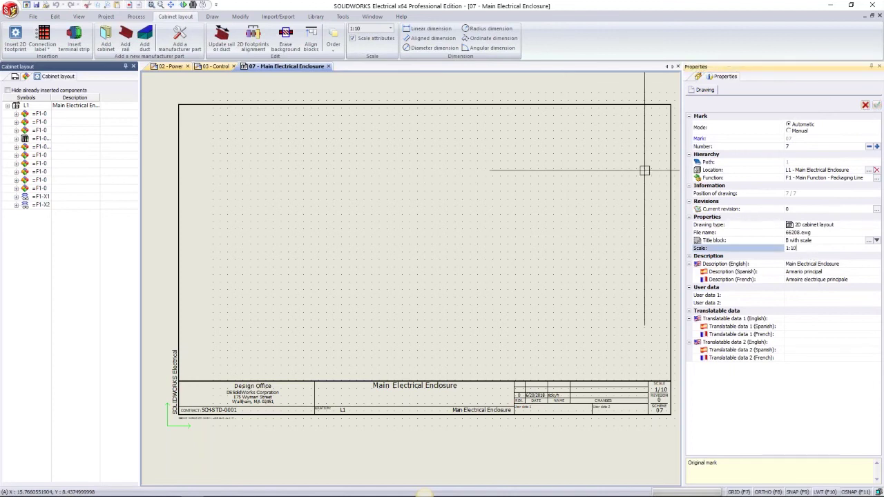
{"action": "key", "text": "BackSpace"}
{"action": "key", "text": "BackSpace"}
{"action": "type", "text": "5"}
{"action": "left_click", "coordinate": [824, 130]}
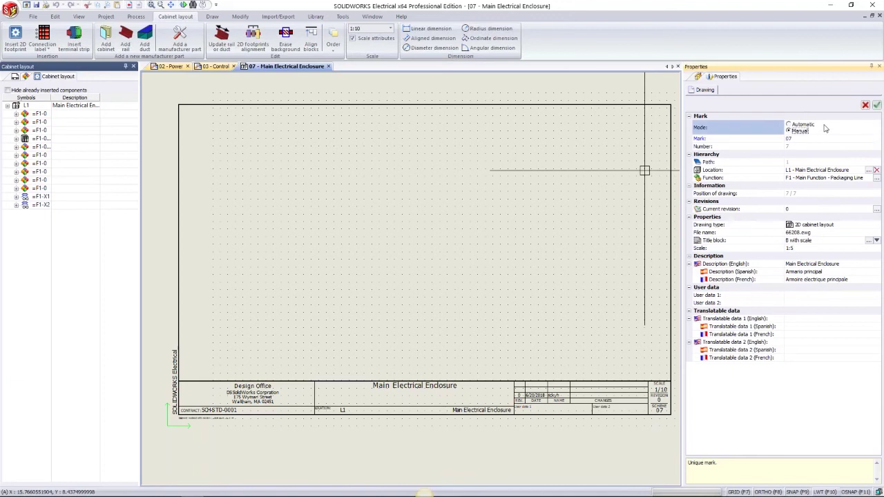
{"action": "left_click", "coordinate": [866, 106]}
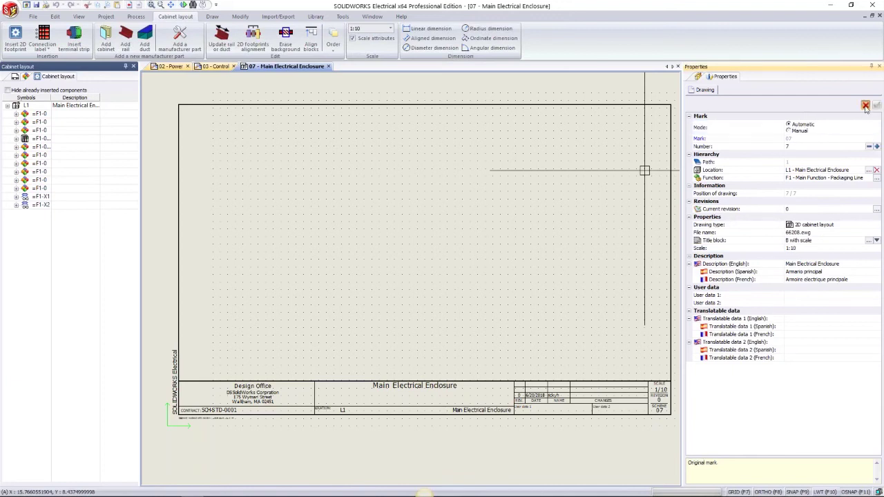
{"action": "left_click", "coordinate": [866, 108]}
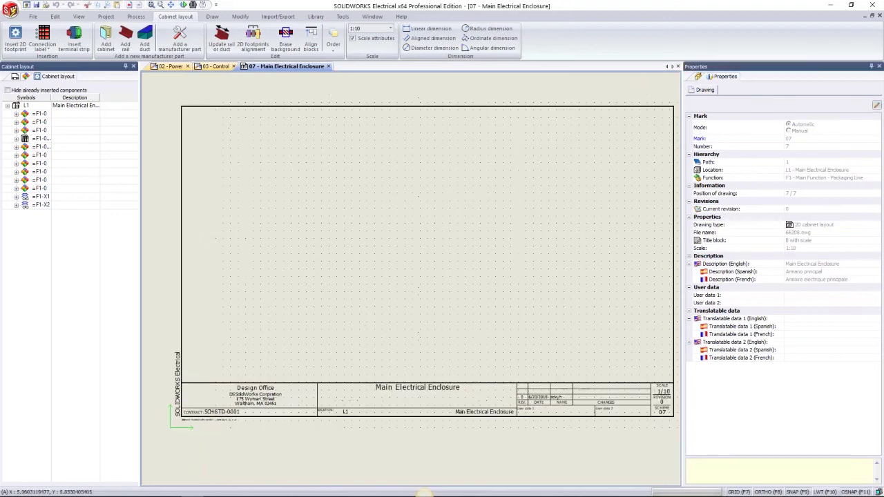
Start adding a cabinet to the Main Electrical Enclosure location and search the Boxes, cabinets parts for reference 1055
{"action": "mouse_move", "coordinate": [311, 260]}
{"action": "middle_mouse_down"}
{"action": "mouse_move", "coordinate": [292, 272]}
{"action": "mouse_move", "coordinate": [270, 268]}
{"action": "middle_mouse_up"}
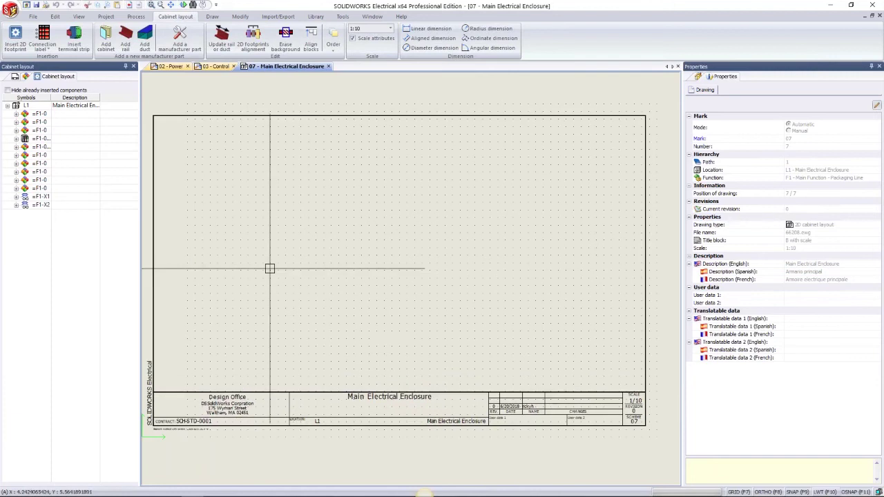
{"action": "left_click", "coordinate": [31, 107]}
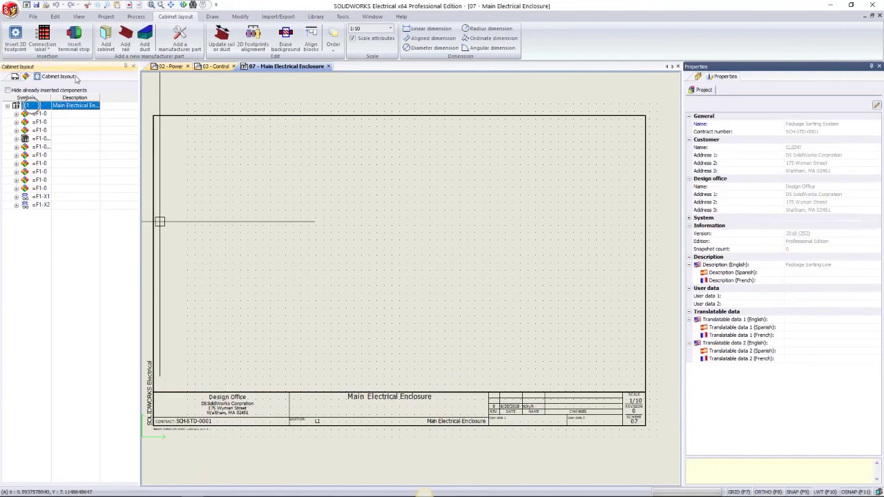
{"action": "left_click", "coordinate": [107, 52]}
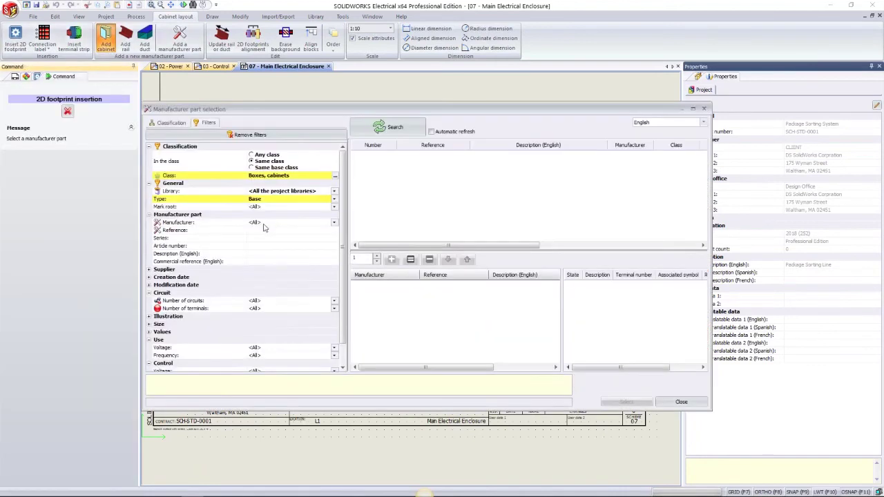
{"action": "left_click", "coordinate": [265, 225]}
{"action": "left_click", "coordinate": [264, 225]}
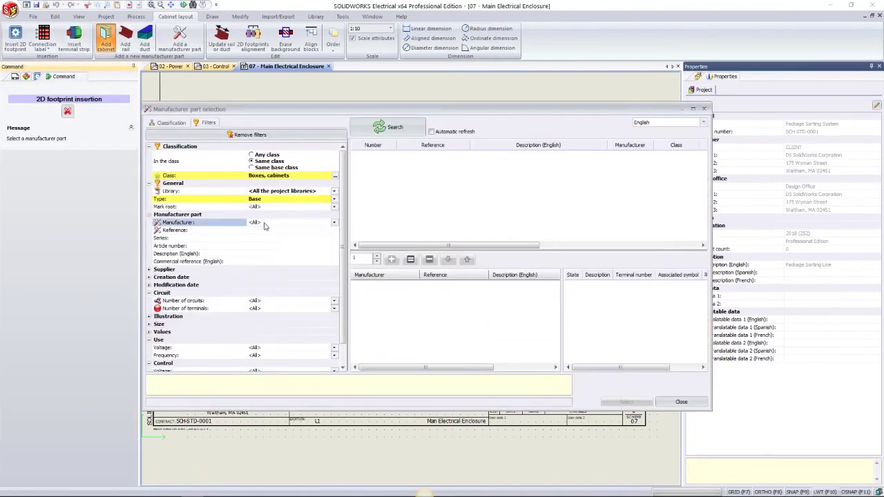
{"action": "left_click", "coordinate": [283, 232]}
{"action": "type", "text": "1055"}
{"action": "key", "text": "Return"}
{"action": "left_click", "coordinate": [390, 128]}
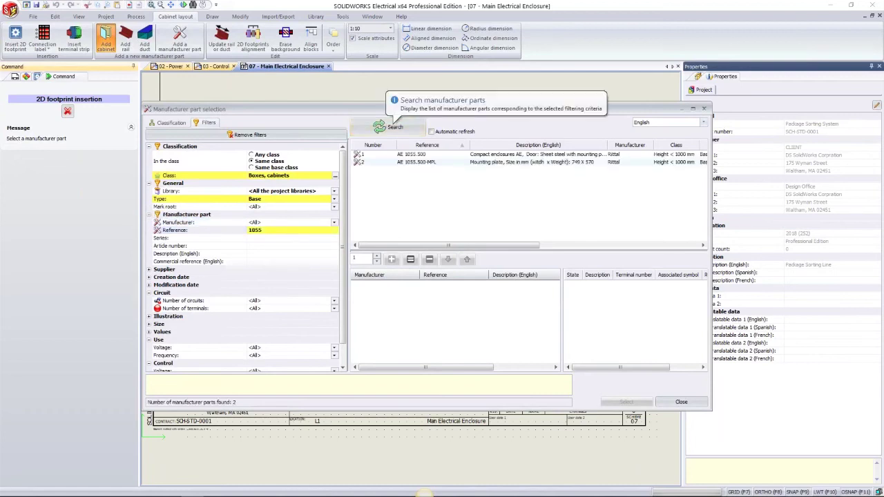
Select the Rittal parts AE 1055.500 and AE 1055.500-MPL and place the AE 1055.500 enclosure footprint in the right half of the sheet
{"action": "left_click", "coordinate": [415, 155]}
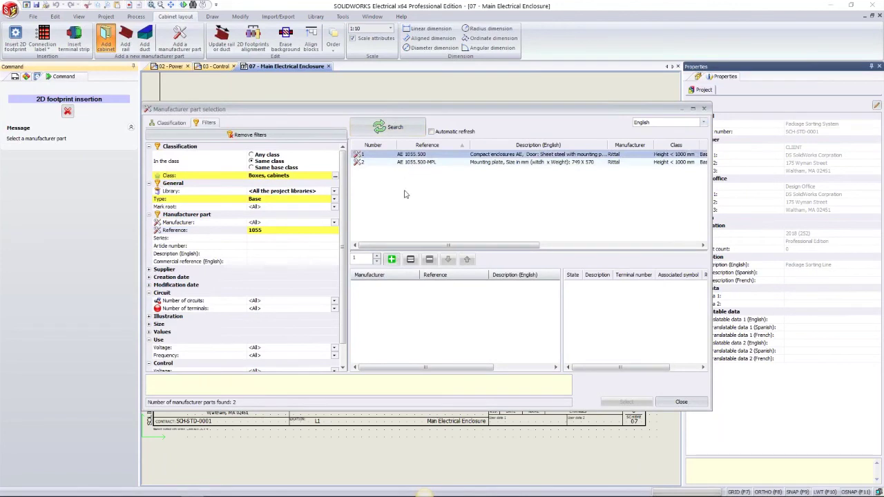
{"action": "left_click", "coordinate": [392, 259]}
{"action": "left_click", "coordinate": [415, 161]}
{"action": "left_click", "coordinate": [391, 259]}
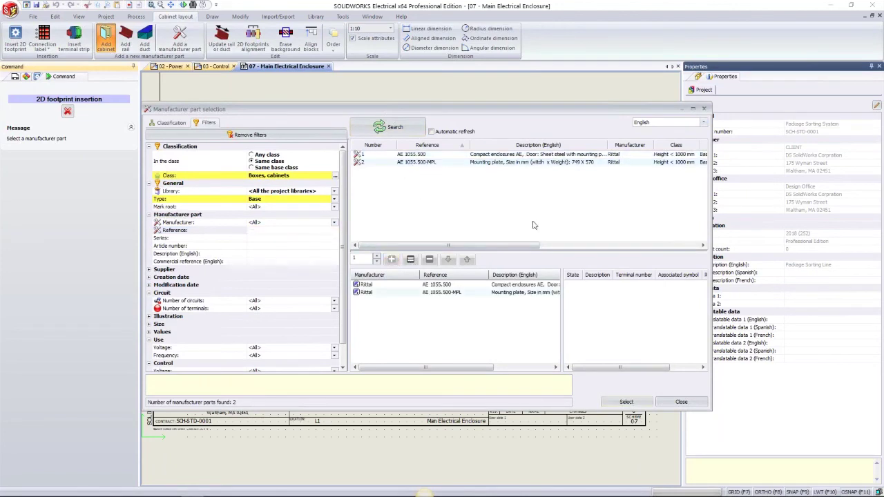
{"action": "left_click", "coordinate": [624, 402]}
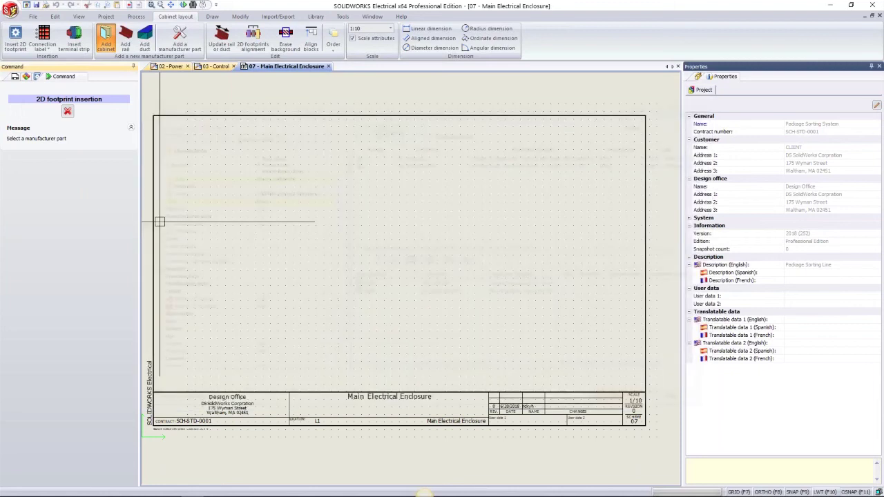
{"action": "scroll", "coordinate": [476, 264], "scroll_direction": "up", "scroll_amount": 1}
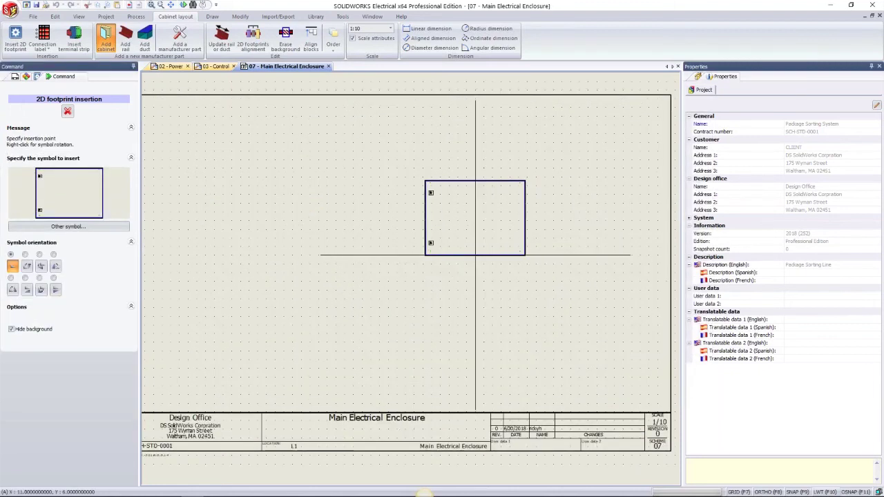
{"action": "left_click", "coordinate": [475, 263]}
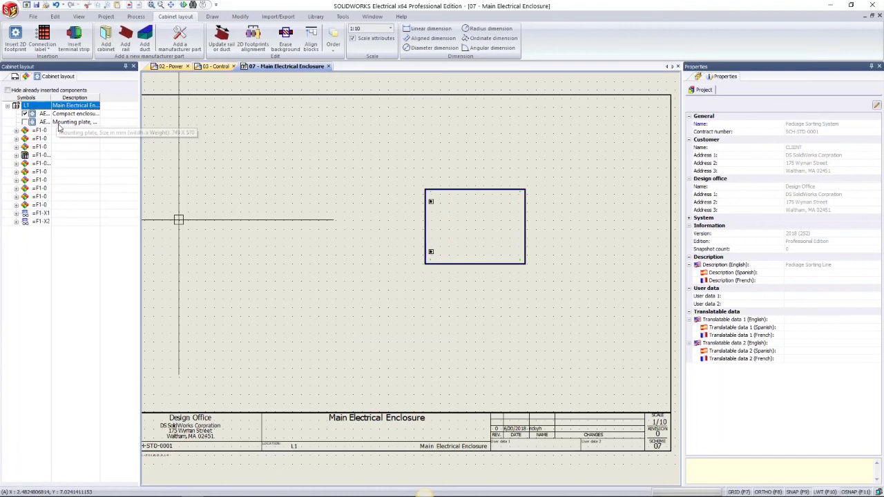
Insert the AE 1055.500-MPL mounting plate as a cabinet, placing it just left of the enclosure footprint
{"action": "left_click", "coordinate": [97, 123]}
{"action": "right_click", "coordinate": [101, 125]}
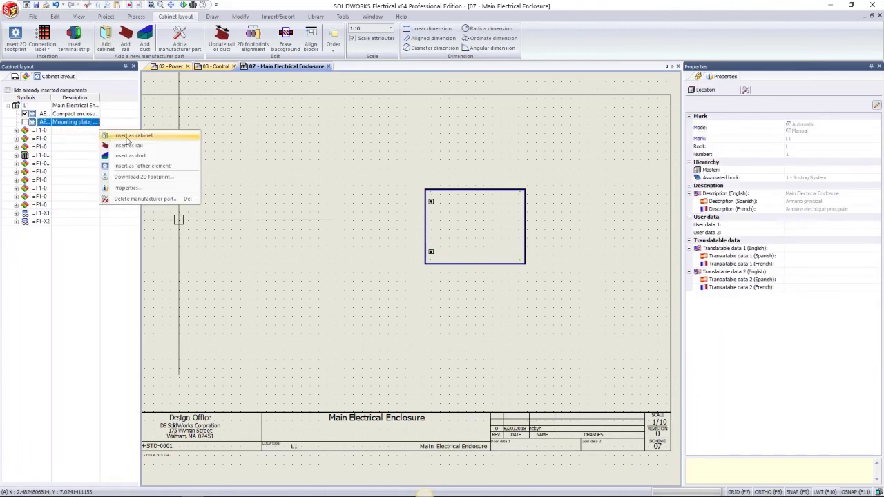
{"action": "left_click", "coordinate": [132, 136]}
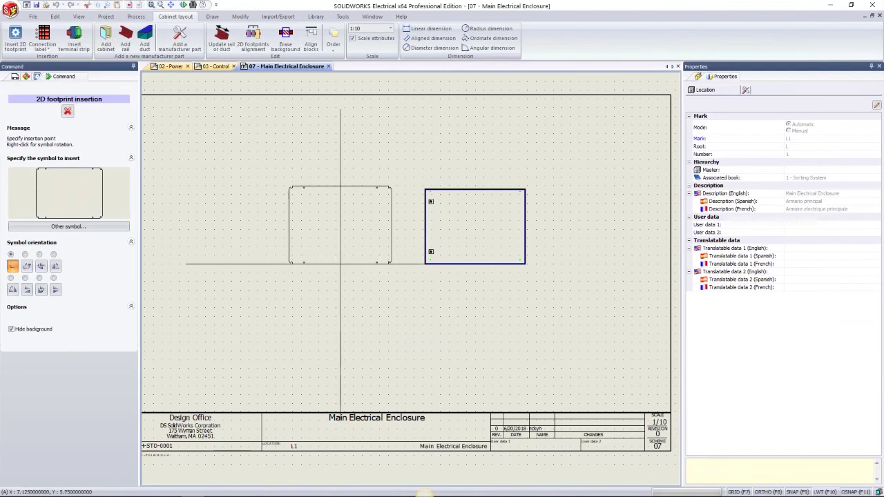
{"action": "left_click", "coordinate": [340, 263]}
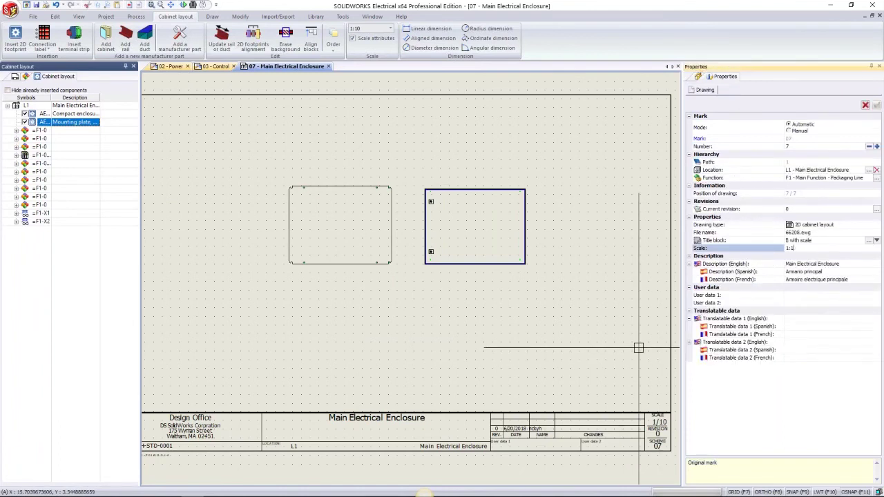
Try once more to set the cabinet layout drawing's scale to 1:5 in its properties
{"action": "type", "text": "1:5"}
{"action": "left_click", "coordinate": [876, 106]}
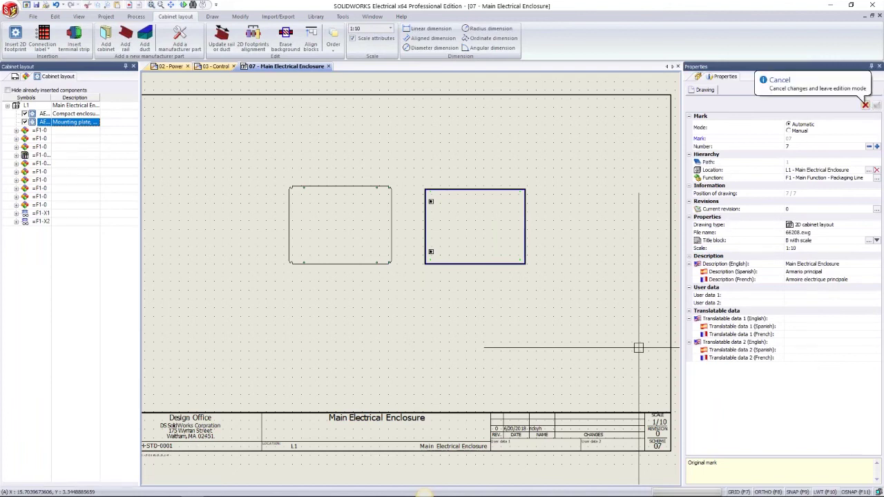
Widen the Symbols column to show full component marks and insert the 02F1 fuse footprint near the mounting plate's upper right corner
{"action": "scroll", "coordinate": [387, 261], "scroll_direction": "up", "scroll_amount": 4}
{"action": "scroll", "coordinate": [493, 333], "scroll_direction": "down", "scroll_amount": 1}
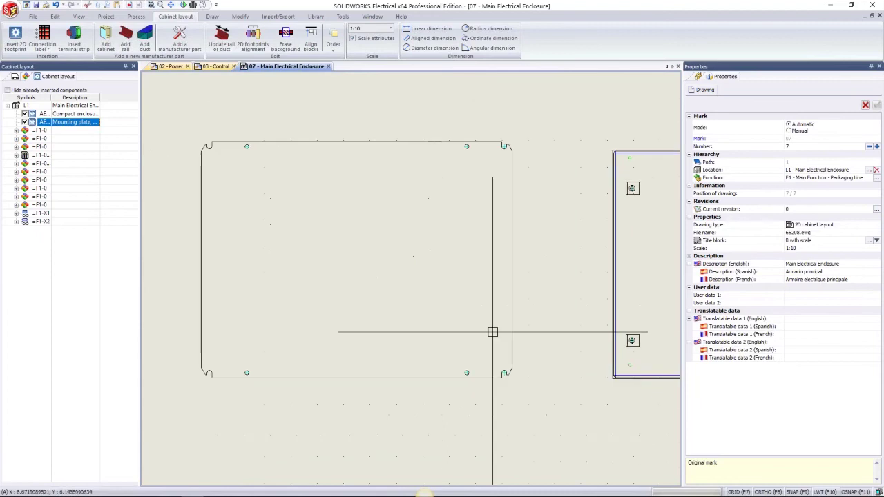
{"action": "scroll", "coordinate": [257, 198], "scroll_direction": "up", "scroll_amount": 2}
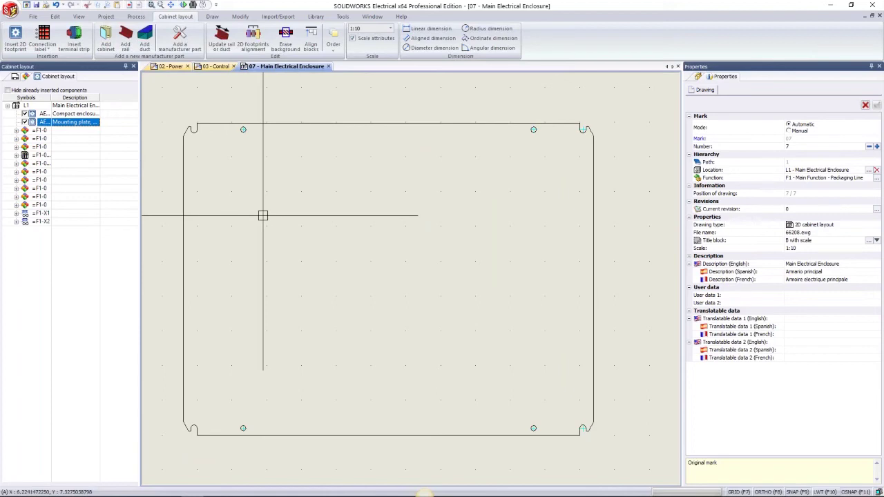
{"action": "scroll", "coordinate": [315, 229], "scroll_direction": "down", "scroll_amount": 1}
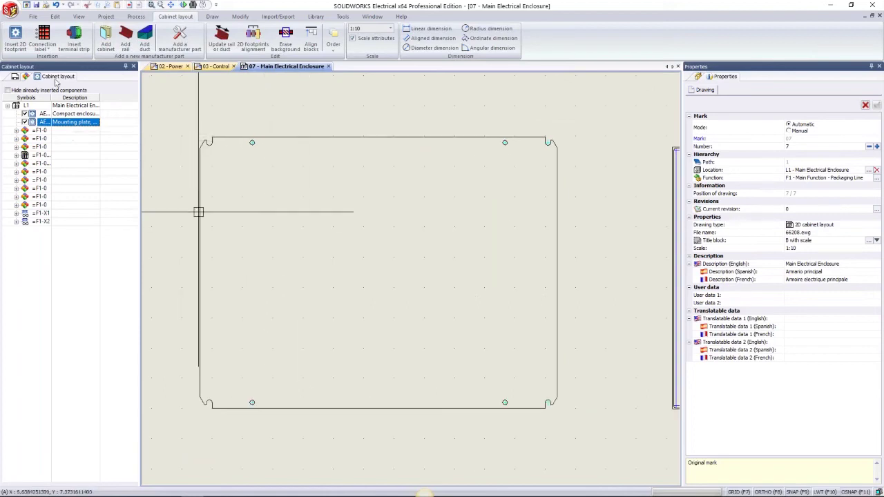
{"action": "left_click_drag", "start_coordinate": [51, 105], "coordinate": [82, 105]}
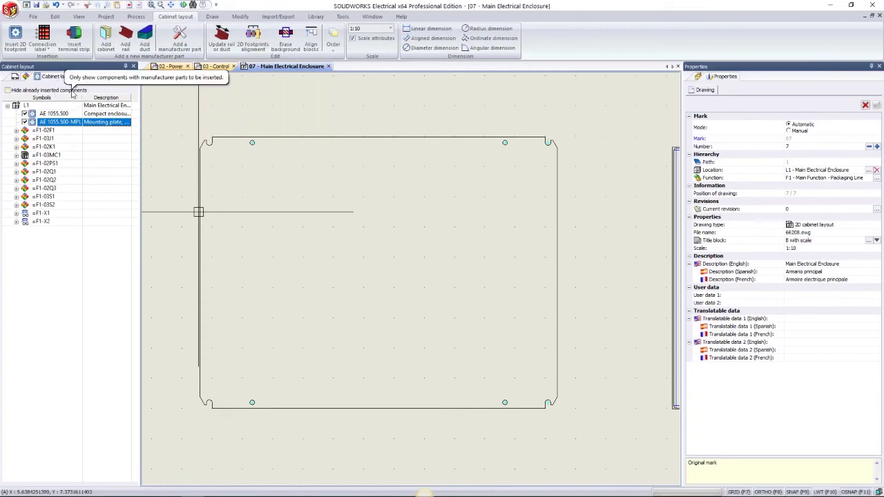
{"action": "right_click", "coordinate": [51, 133]}
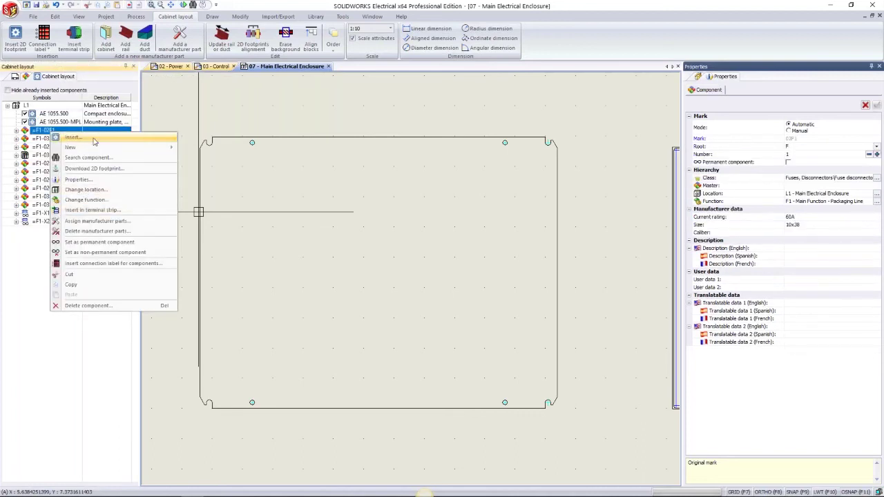
{"action": "left_click", "coordinate": [94, 141]}
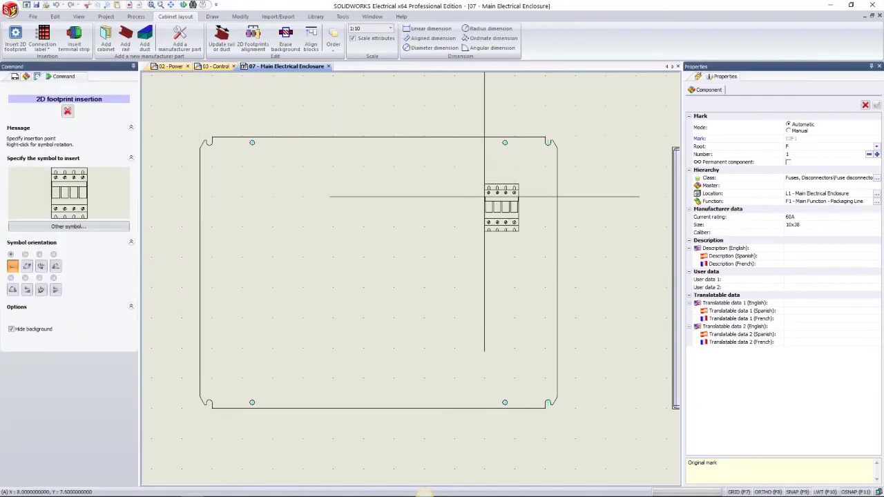
{"action": "left_click", "coordinate": [484, 197]}
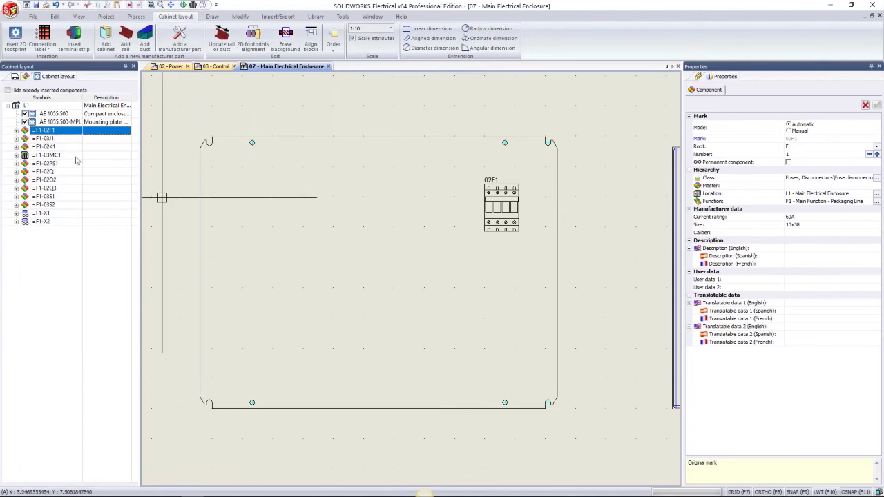
Insert circuit breakers 02Q1, 02Q2 and 02Q3 together in a horizontal row left of 02F1, with a footprint spacing of 1
{"action": "left_click", "coordinate": [61, 173]}
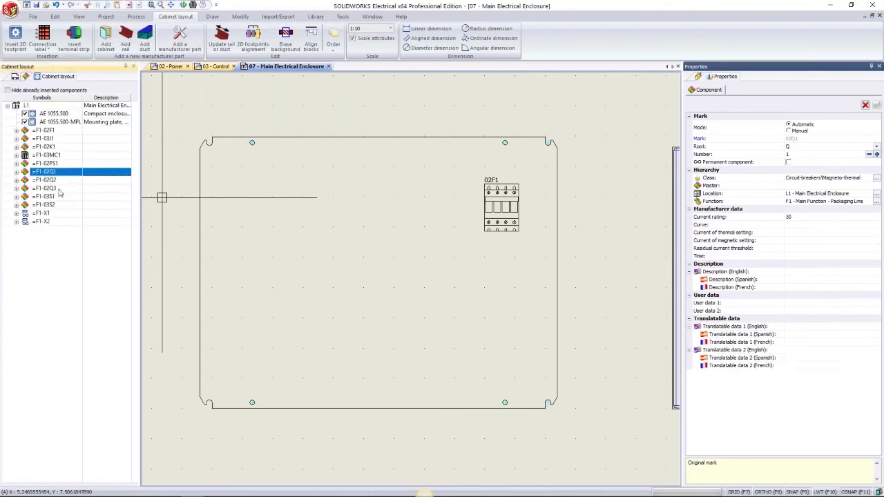
{"action": "left_click", "coordinate": [61, 189], "text": "shift"}
{"action": "right_click", "coordinate": [62, 189]}
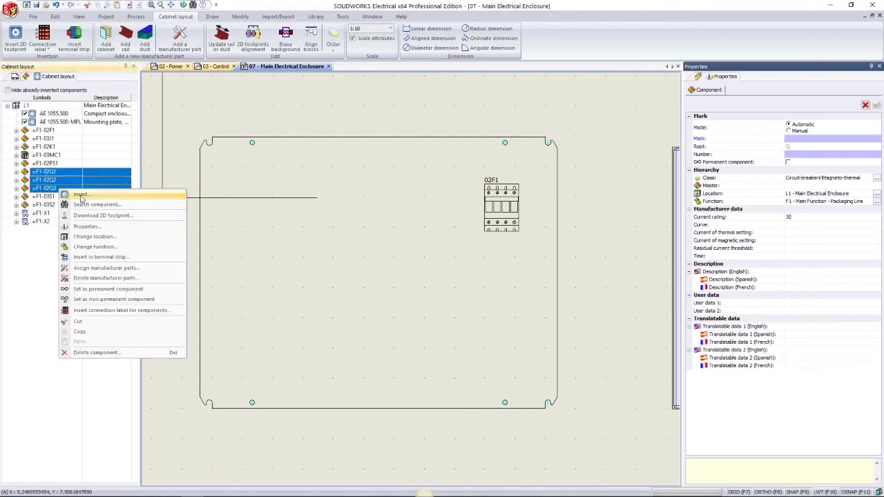
{"action": "left_click", "coordinate": [81, 195]}
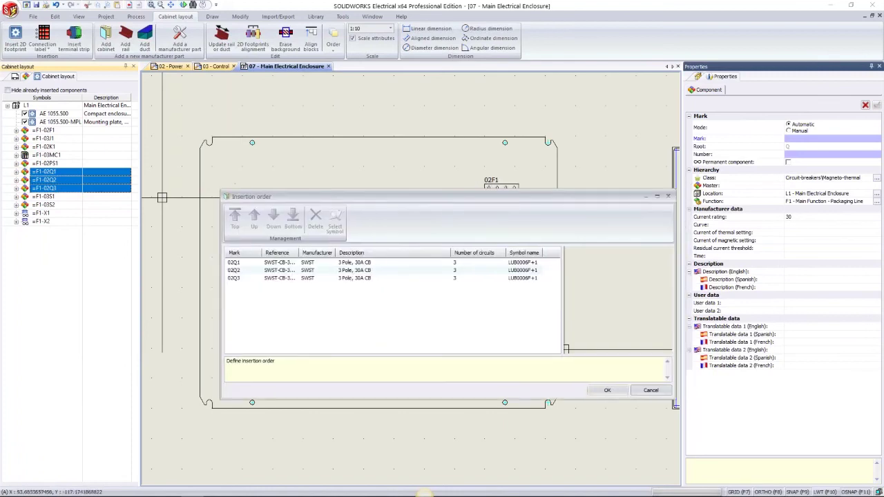
{"action": "left_click", "coordinate": [607, 391]}
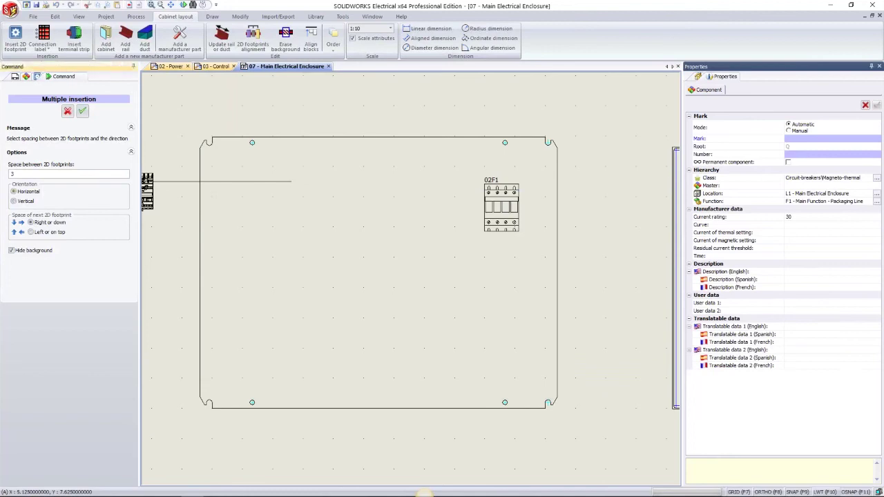
{"action": "key", "text": "BackSpace"}
{"action": "type", "text": "1"}
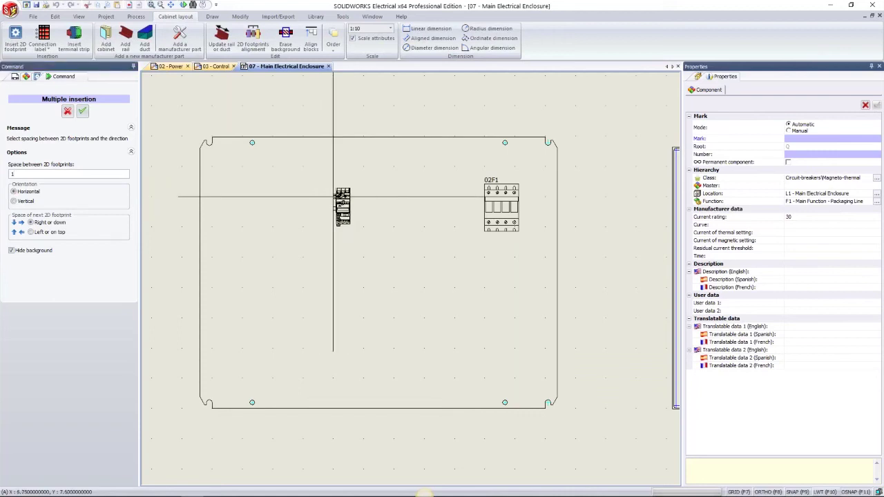
{"action": "left_click", "coordinate": [344, 200]}
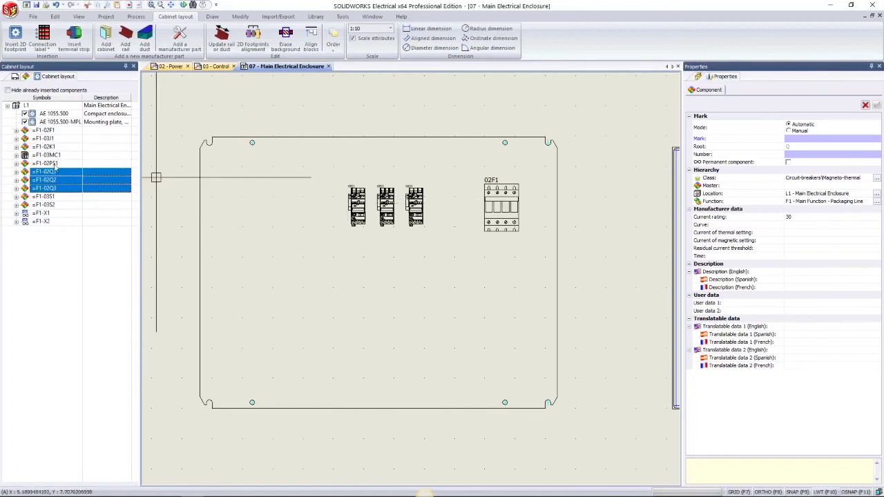
Insert the 02PS1 power supply footprint in the plate's upper left area and the 03MC1 PLC footprint below it
{"action": "right_click_drag", "start_coordinate": [53, 163], "coordinate": [88, 178]}
{"action": "left_click", "coordinate": [107, 184]}
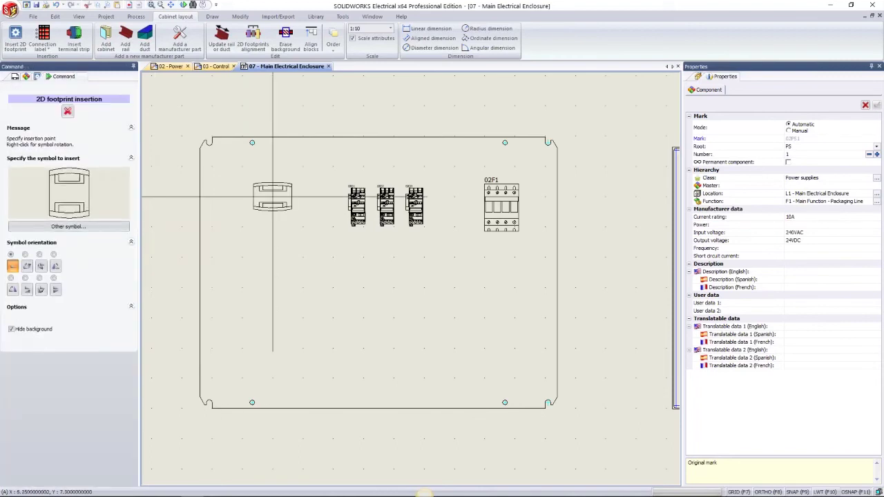
{"action": "left_click", "coordinate": [272, 197]}
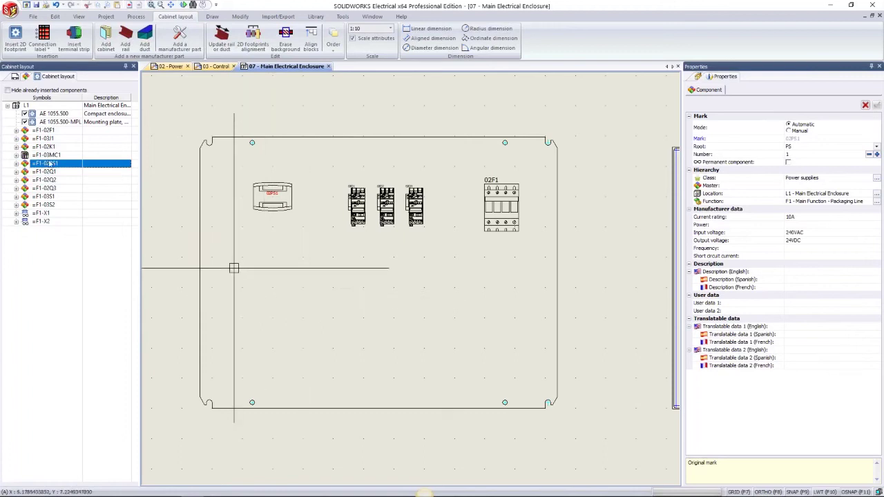
{"action": "right_click", "coordinate": [84, 158]}
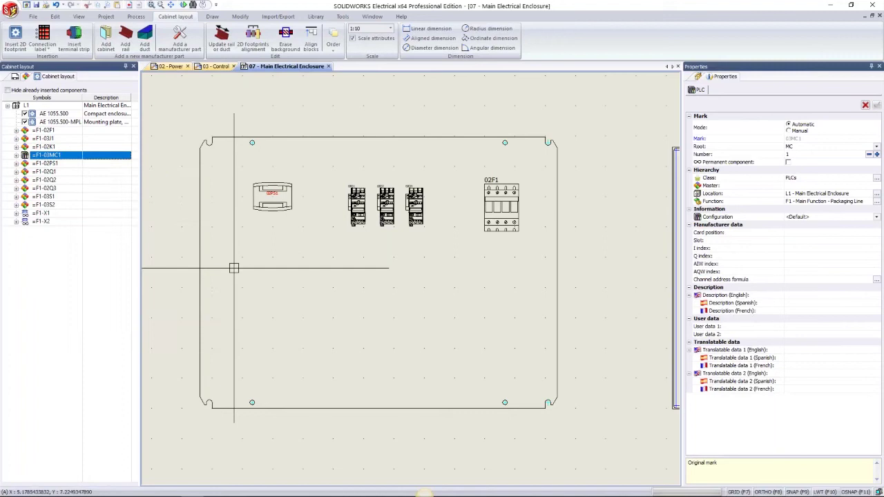
{"action": "left_click", "coordinate": [257, 280]}
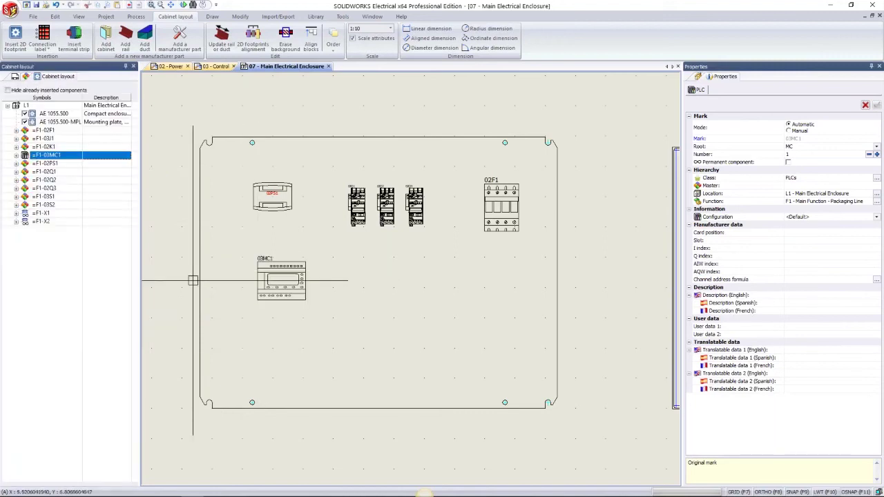
Insert the 02K1 contactor's two footprints in a horizontal row below 02F1, and hide already inserted components in the cabinet layout list
{"action": "left_click", "coordinate": [47, 146]}
{"action": "right_click", "coordinate": [75, 160]}
{"action": "left_click", "coordinate": [97, 164]}
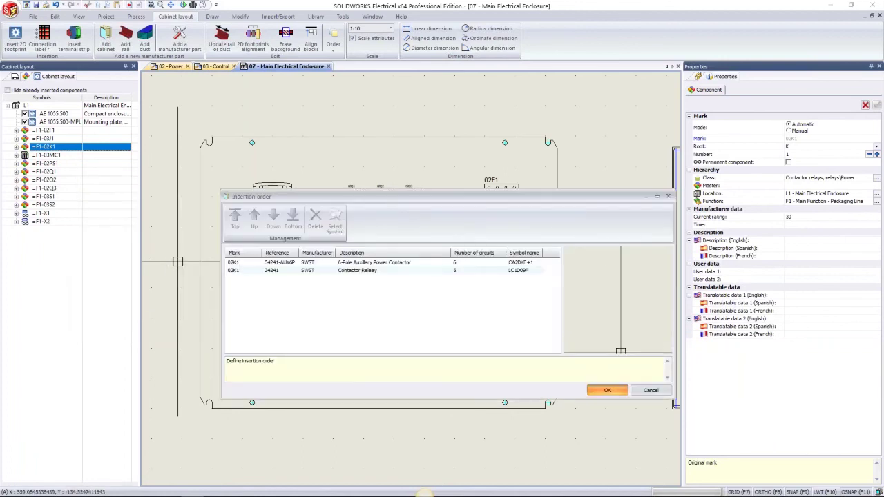
{"action": "left_click", "coordinate": [608, 391]}
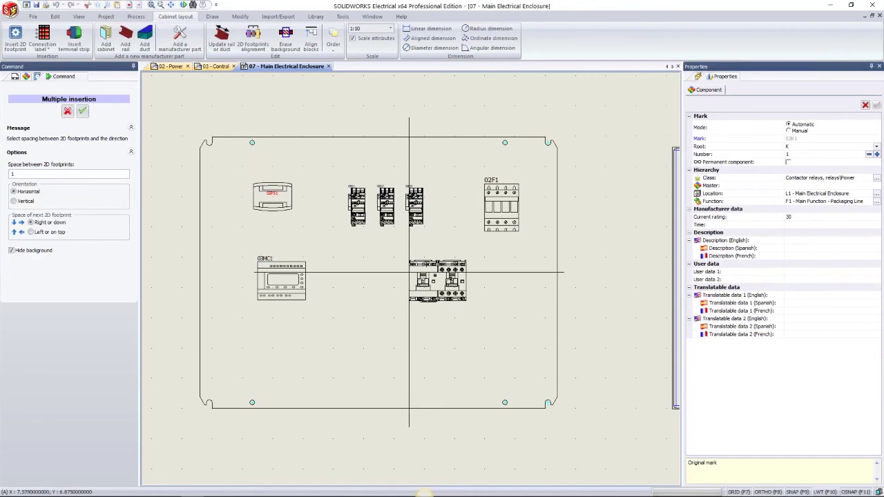
{"action": "left_click", "coordinate": [424, 272]}
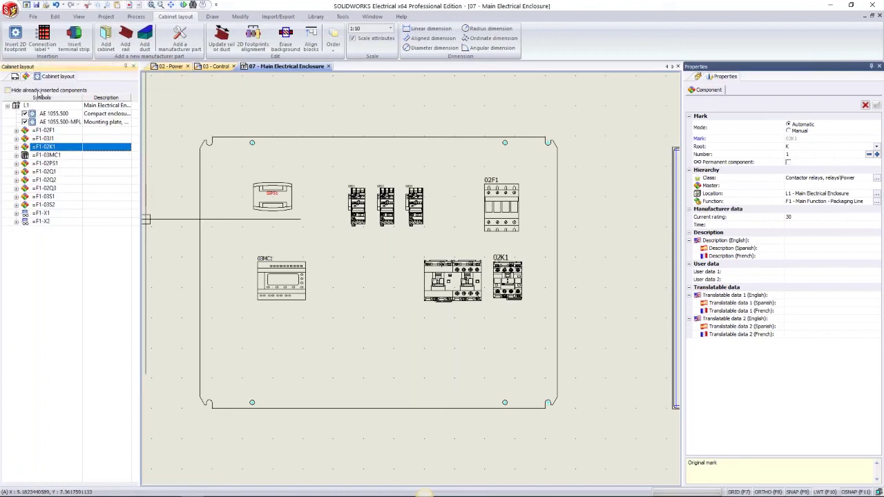
{"action": "left_click", "coordinate": [8, 90]}
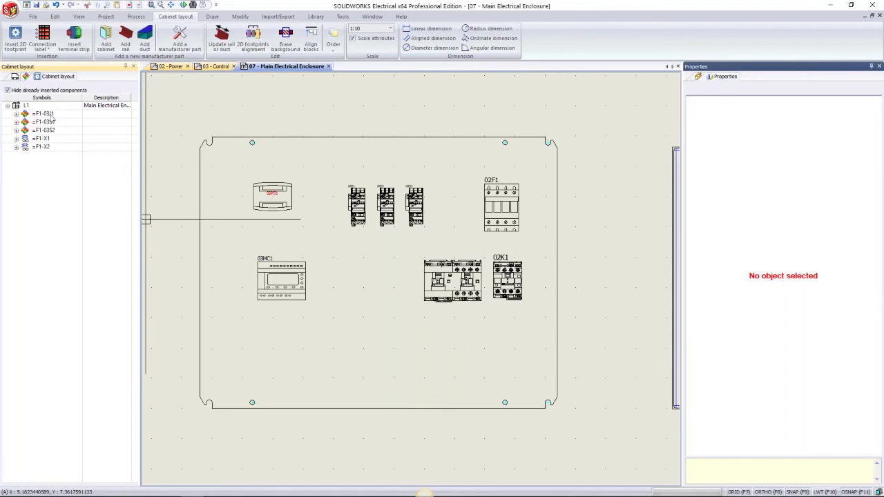
Insert the 03J1 component's footprint near the mounting plate's lower centre, below the circuit breakers
{"action": "left_click", "coordinate": [51, 116]}
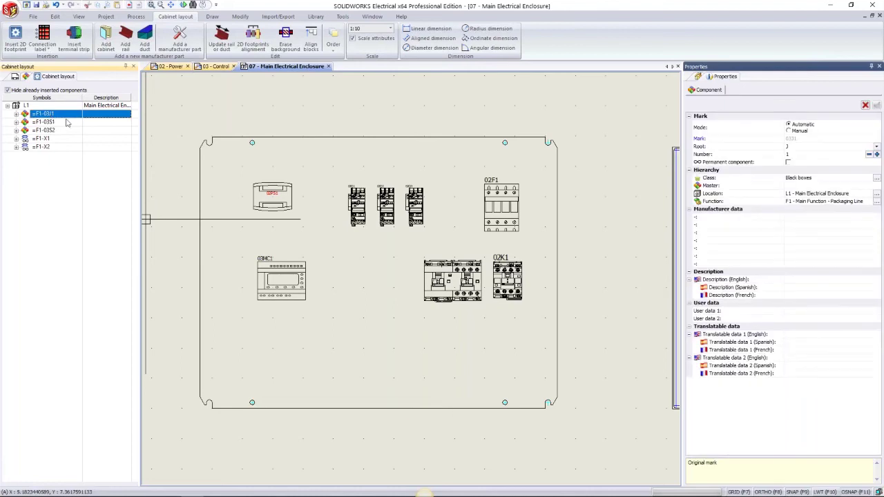
{"action": "right_click", "coordinate": [51, 116]}
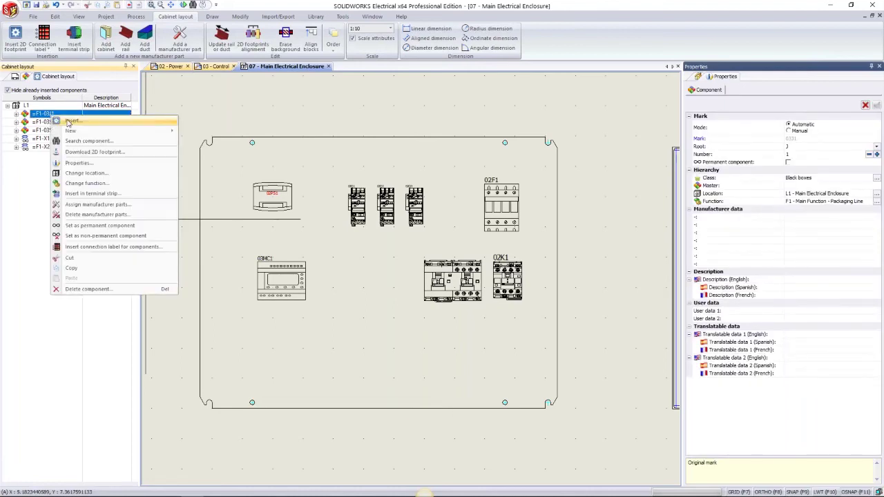
{"action": "left_click", "coordinate": [72, 122]}
{"action": "left_click", "coordinate": [379, 347]}
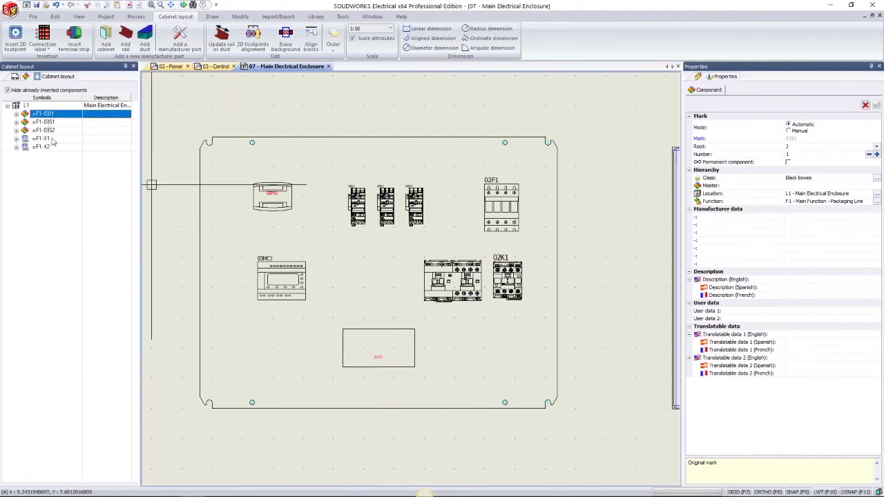
Insert terminal strip X2 below the 03MC1 PLC with 0 spacing between terminals, running to the right
{"action": "right_click", "coordinate": [61, 139]}
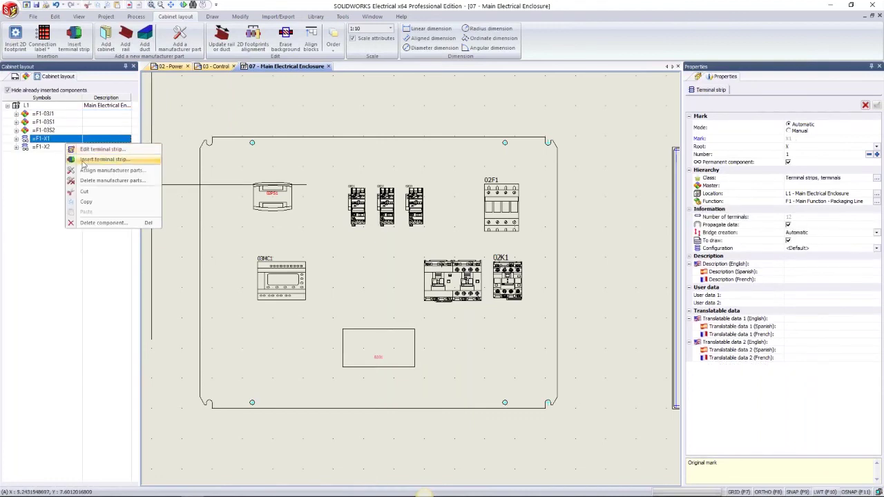
{"action": "key", "text": "Escape"}
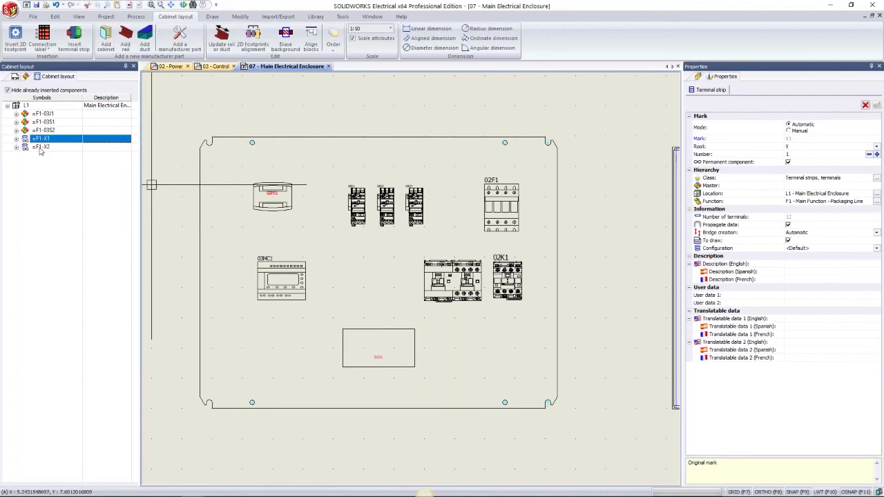
{"action": "right_click", "coordinate": [41, 147]}
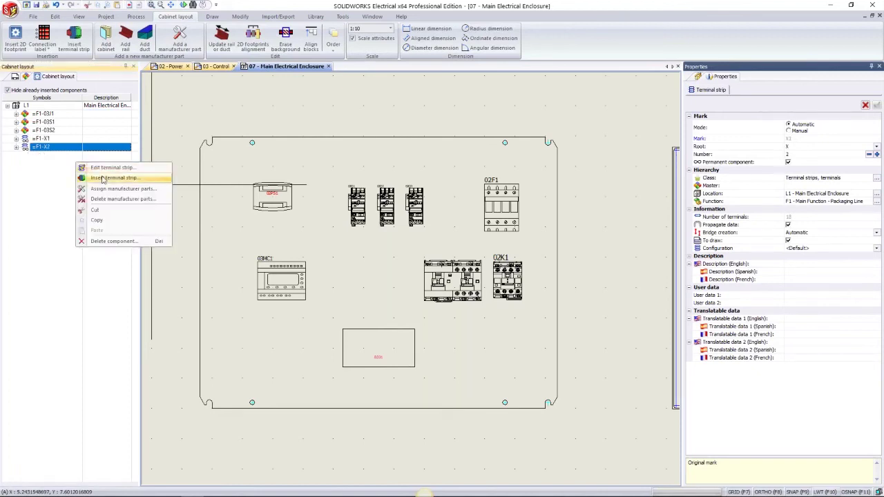
{"action": "left_click", "coordinate": [104, 178]}
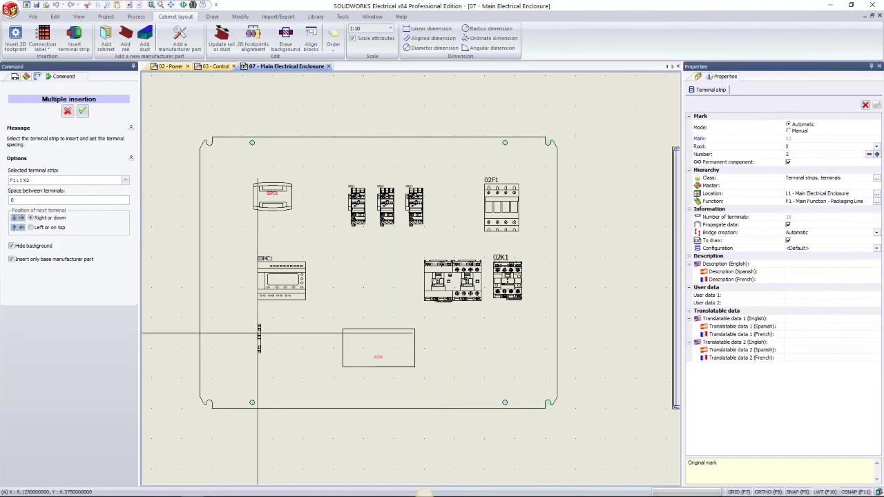
{"action": "left_click", "coordinate": [258, 333]}
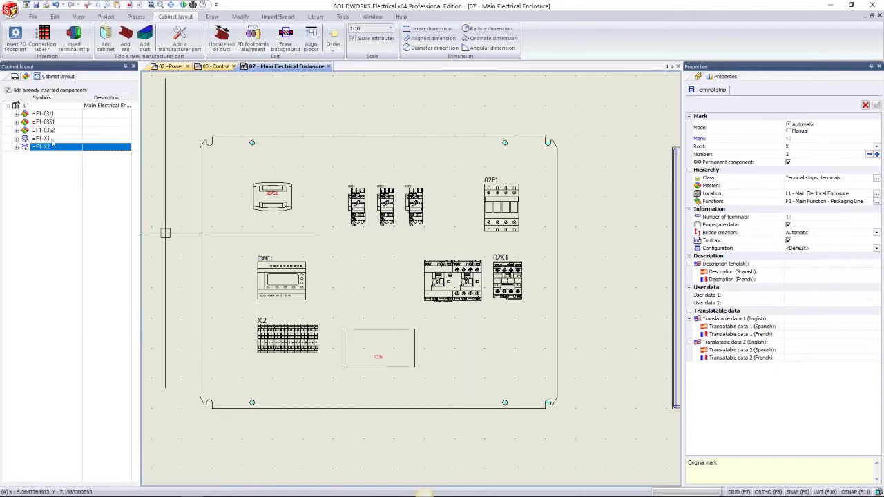
Insert terminal strip X1 to the right of 03J1, below the contactor footprints, with 0 spacing between terminals
{"action": "right_click", "coordinate": [52, 139]}
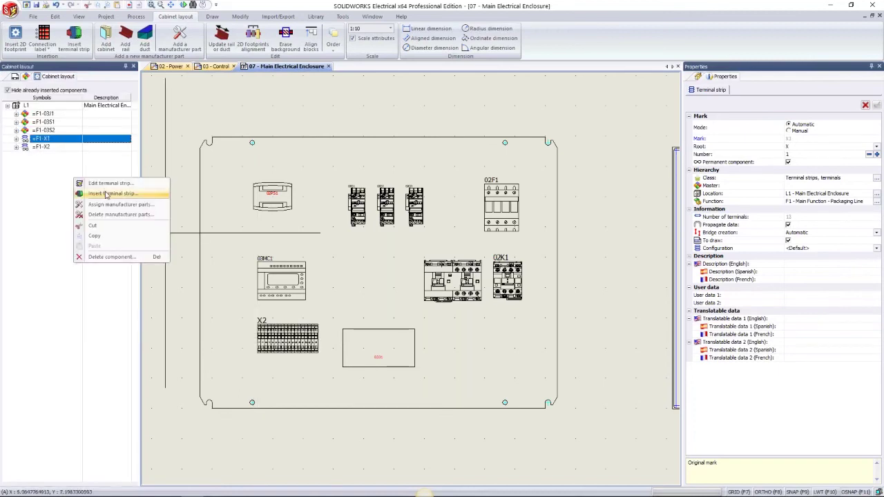
{"action": "left_click", "coordinate": [107, 195]}
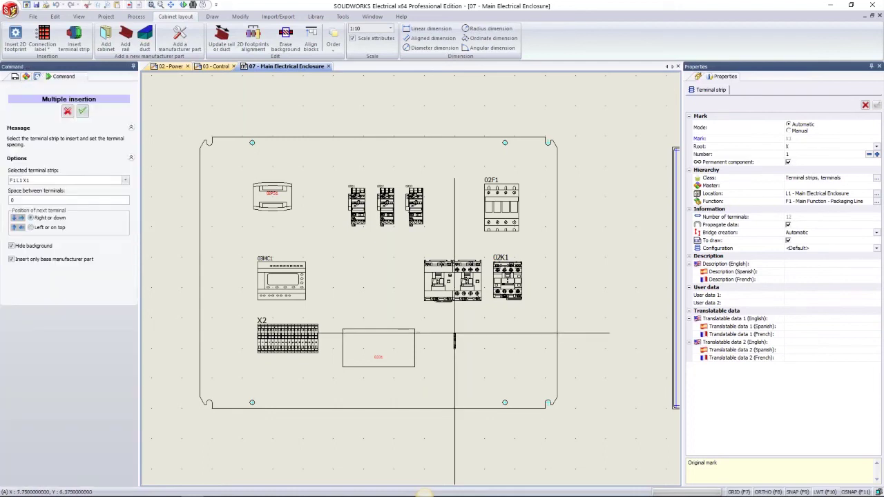
{"action": "left_click", "coordinate": [454, 338]}
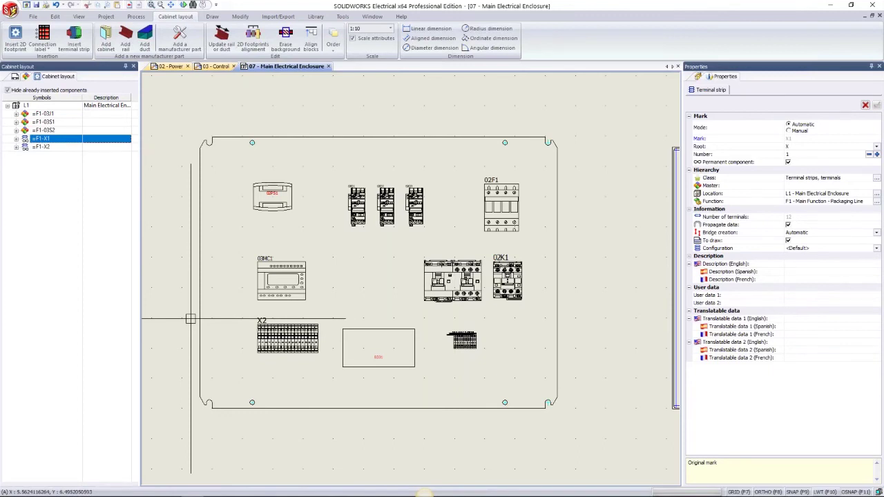
Add a horizontal Legrand 036200 duct about 25 inches long above the top row of components
{"action": "left_click", "coordinate": [146, 46]}
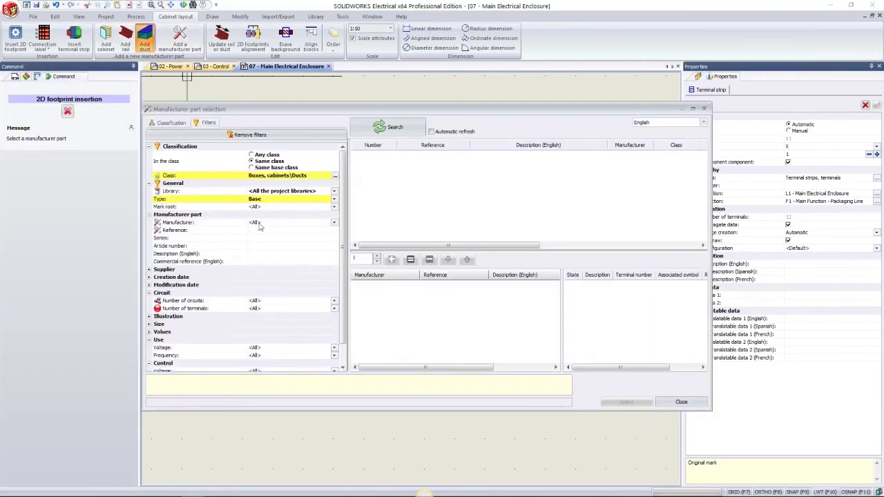
{"action": "left_click", "coordinate": [263, 224]}
{"action": "left_click", "coordinate": [270, 230]}
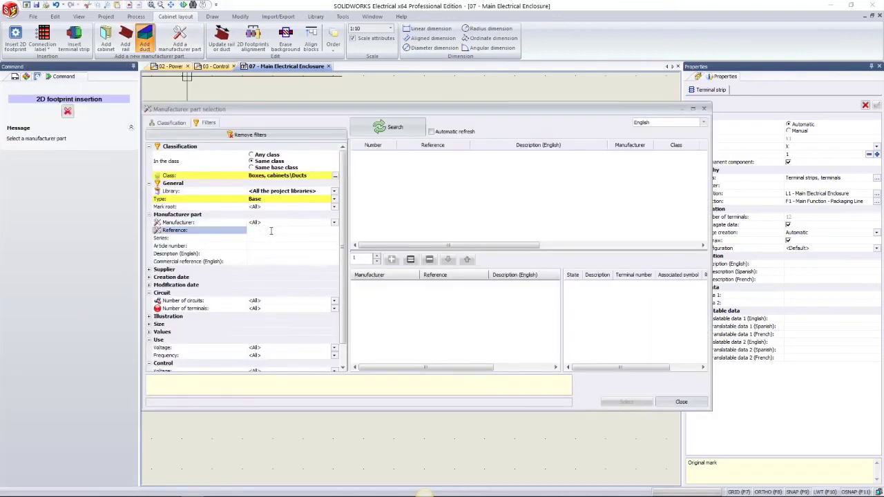
{"action": "type", "text": "036200"}
{"action": "key", "text": "Return"}
{"action": "left_click", "coordinate": [409, 129]}
{"action": "left_click", "coordinate": [408, 154]}
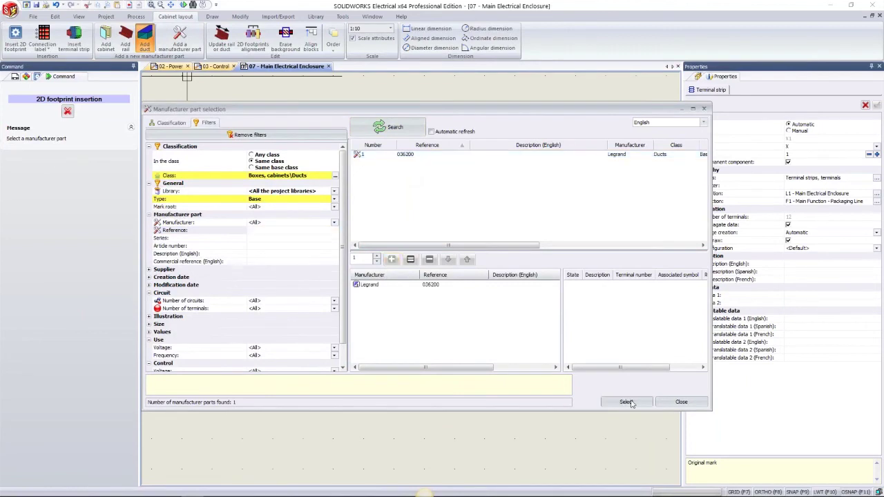
{"action": "left_click", "coordinate": [626, 402]}
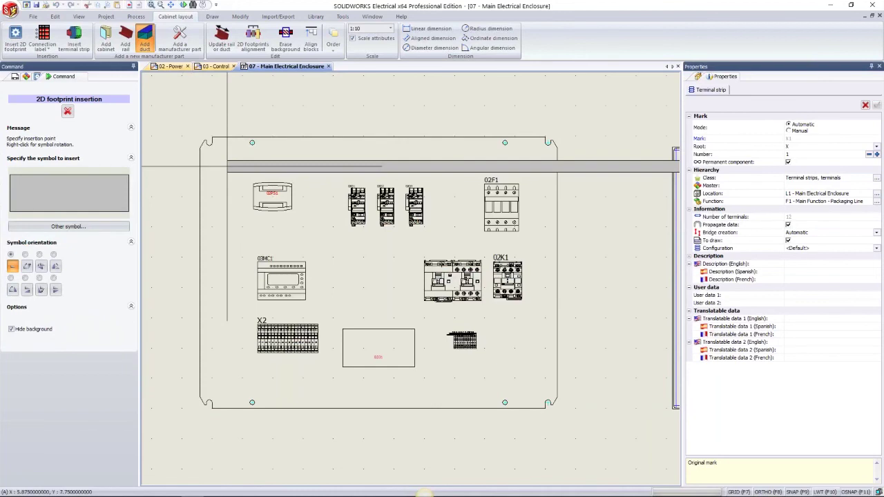
{"action": "left_click", "coordinate": [228, 166]}
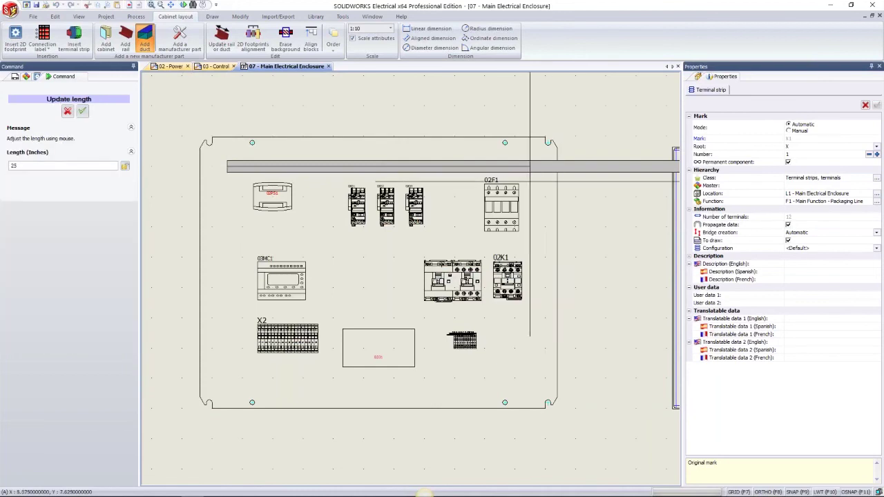
{"action": "left_click", "coordinate": [529, 166]}
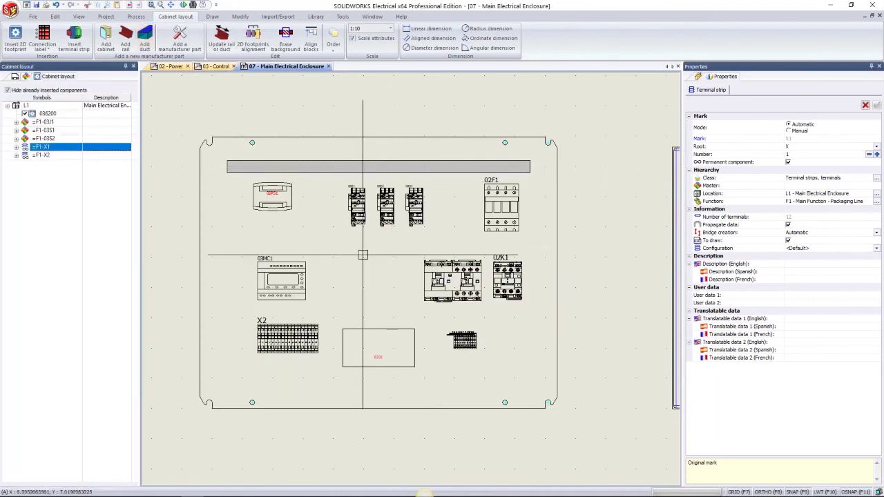
Copy the top duct and paste two aligned copies, one below the top component row and one below the middle row
{"action": "left_click", "coordinate": [244, 169]}
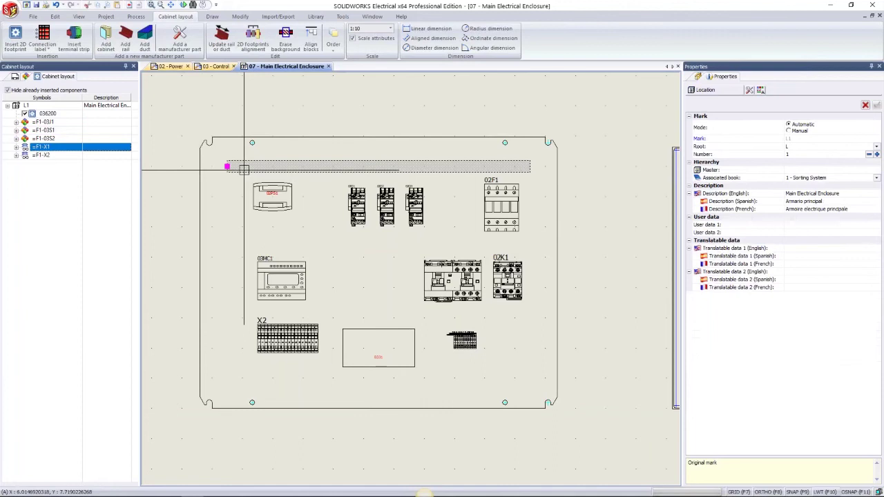
{"action": "key", "text": "ctrl+v"}
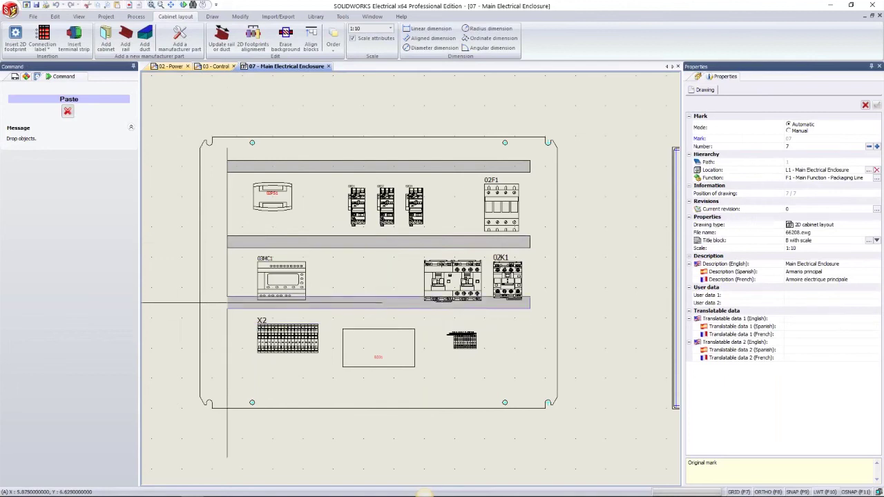
{"action": "left_click", "coordinate": [228, 318]}
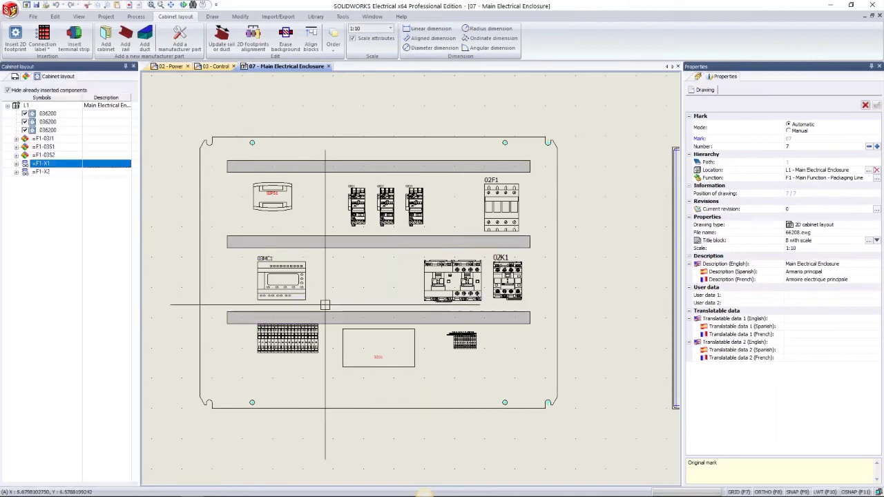
{"action": "left_click", "coordinate": [304, 351]}
{"action": "key", "text": "Escape"}
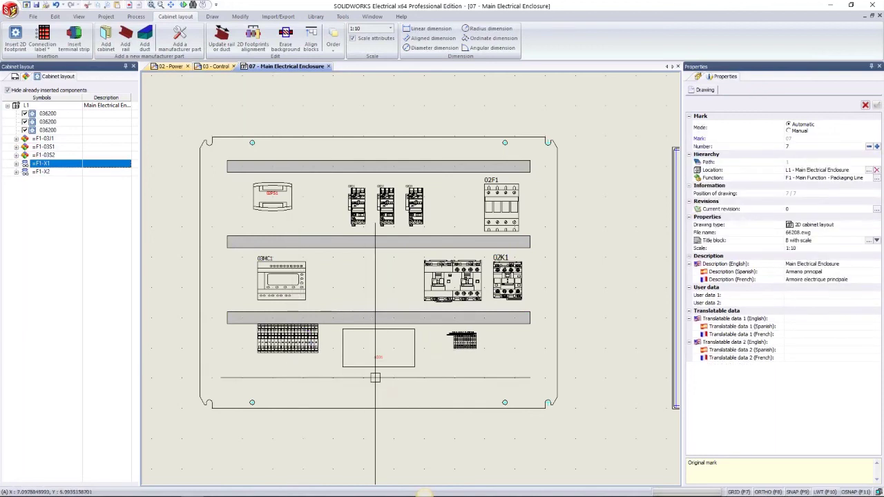
{"action": "left_click", "coordinate": [367, 315]}
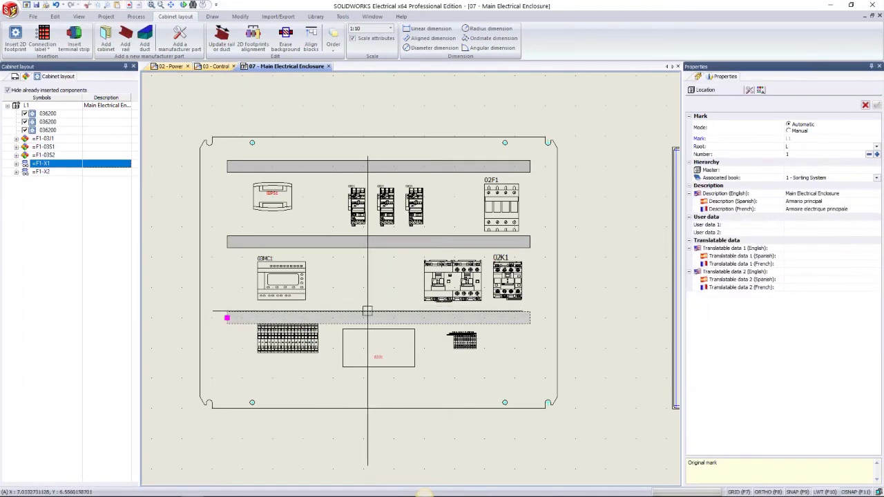
{"action": "left_click_drag", "start_coordinate": [367, 311], "coordinate": [370, 317]}
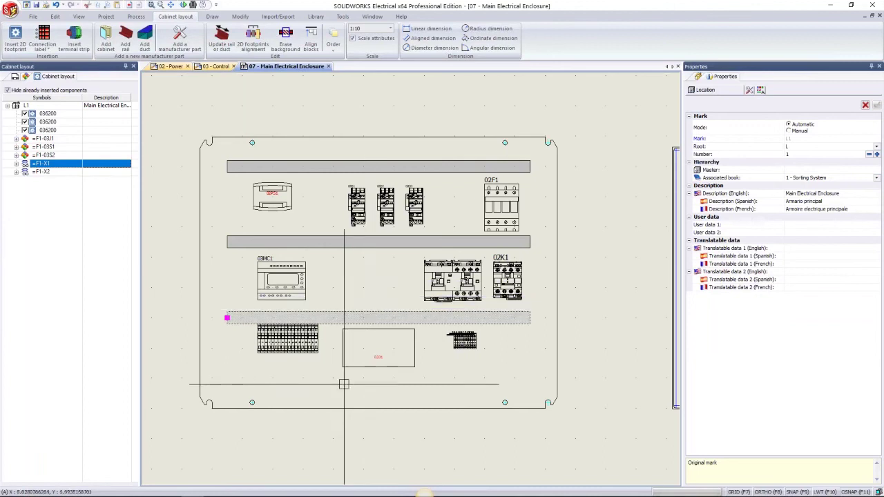
{"action": "key", "text": "Escape"}
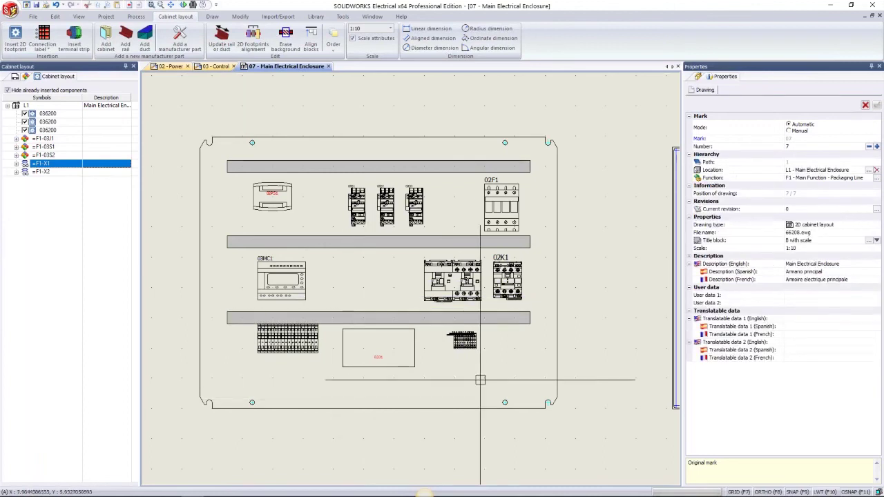
Add a short vertical Legrand 036200 duct between the circuit breakers and 02F1, fitted between the top and middle horizontal ducts
{"action": "left_click", "coordinate": [143, 44]}
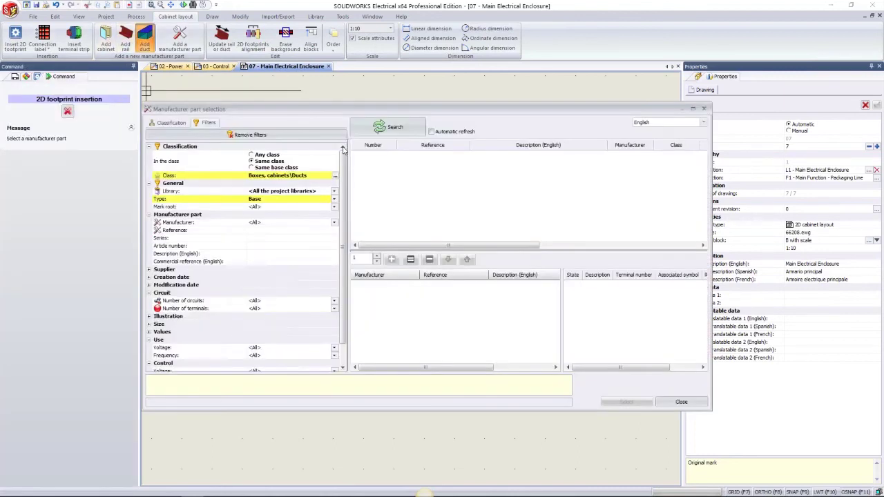
{"action": "left_click", "coordinate": [270, 230]}
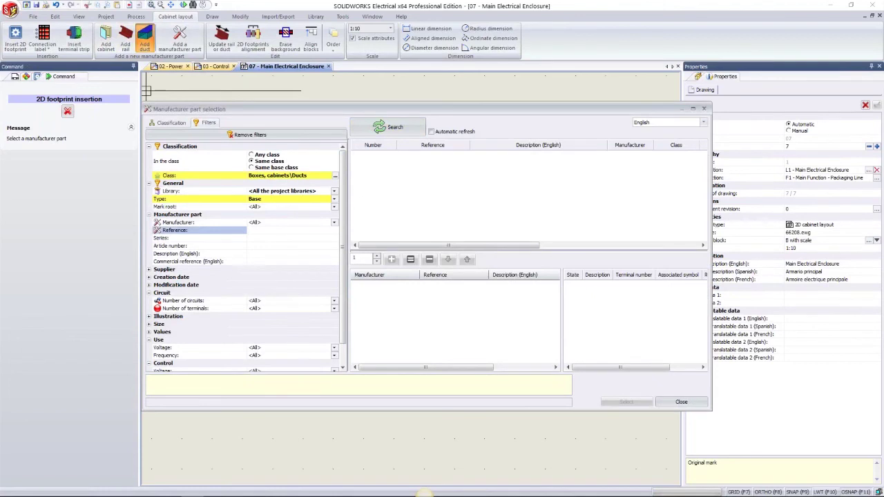
{"action": "type", "text": "036200"}
{"action": "left_click", "coordinate": [391, 127]}
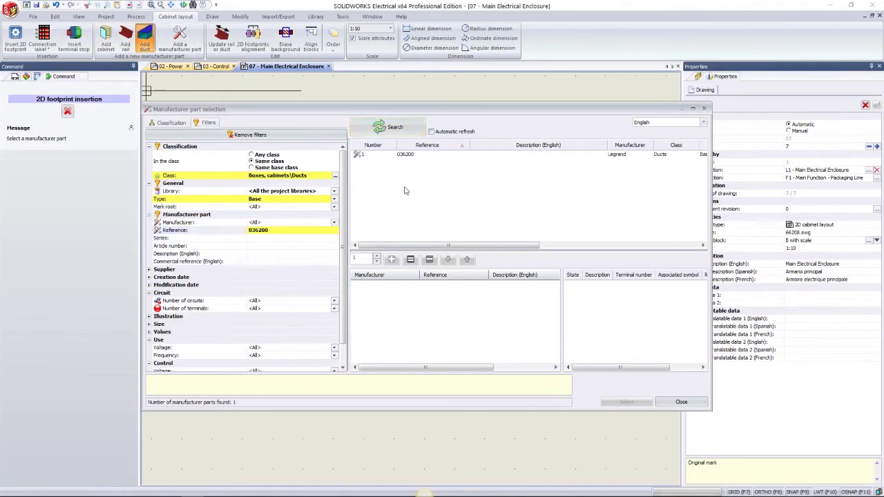
{"action": "left_click", "coordinate": [392, 259]}
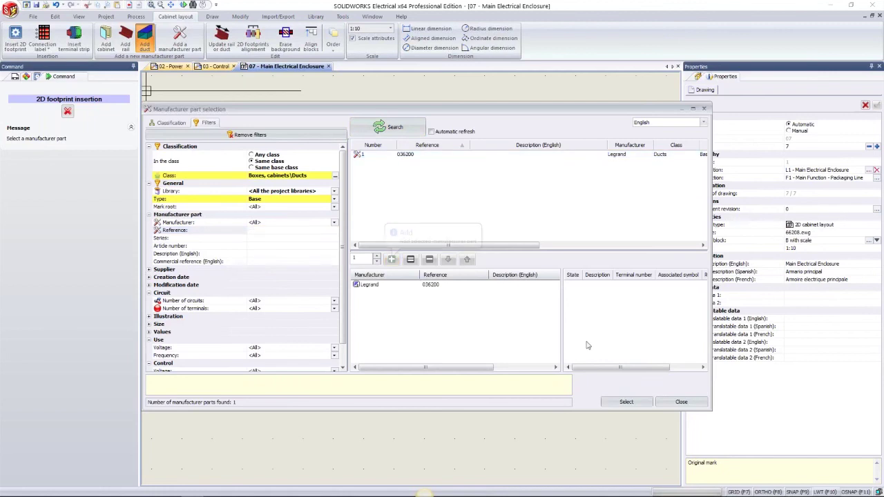
{"action": "left_click", "coordinate": [624, 402]}
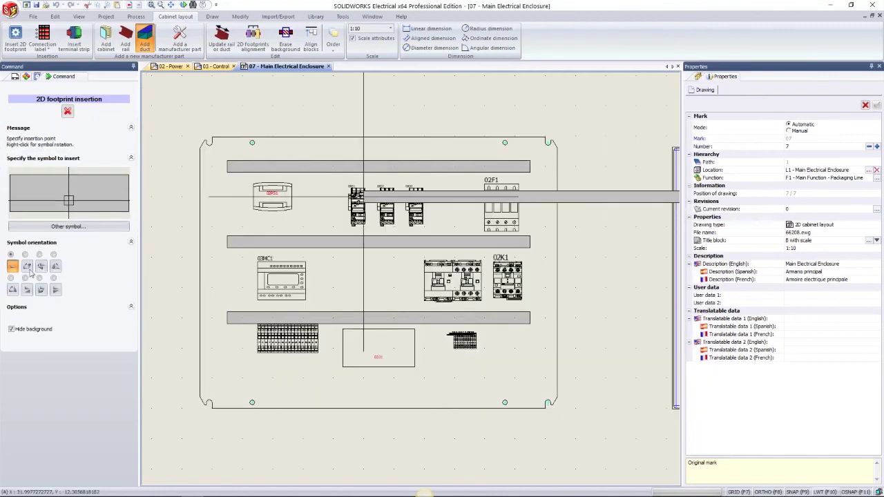
{"action": "left_click", "coordinate": [28, 268]}
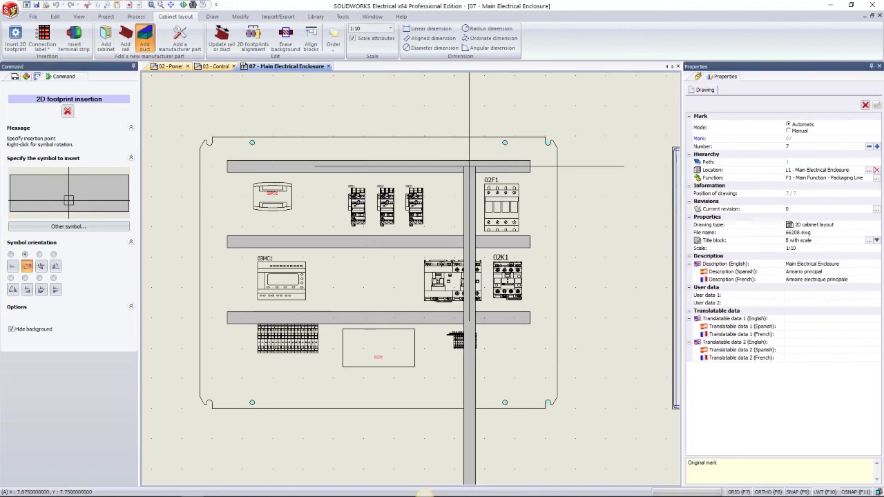
{"action": "left_click", "coordinate": [455, 182]}
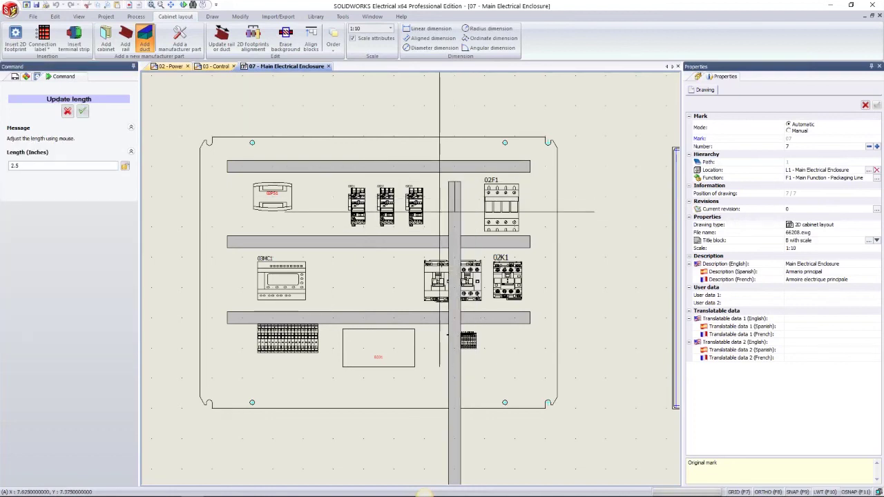
{"action": "left_click", "coordinate": [454, 227]}
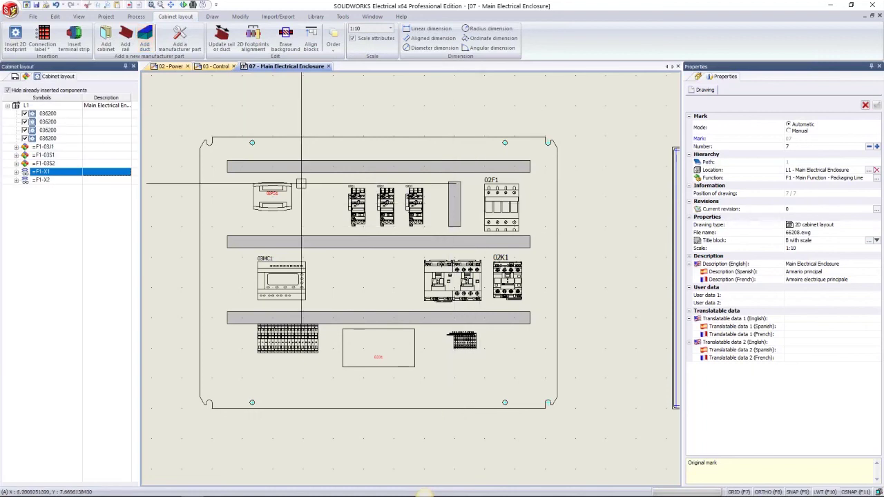
Add a horizontal Legrand 034486 rail about 17 inches long through the power supply and circuit breakers in the top row
{"action": "left_click", "coordinate": [124, 43]}
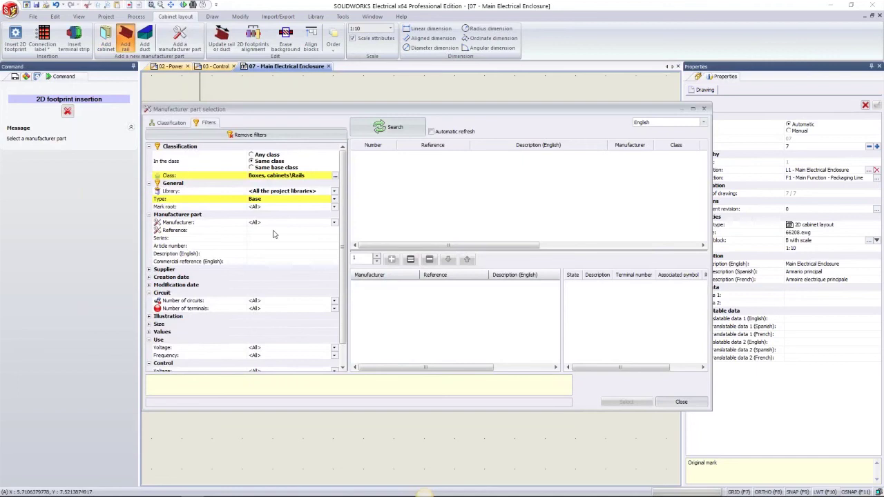
{"action": "left_click", "coordinate": [273, 231]}
{"action": "type", "text": "03"}
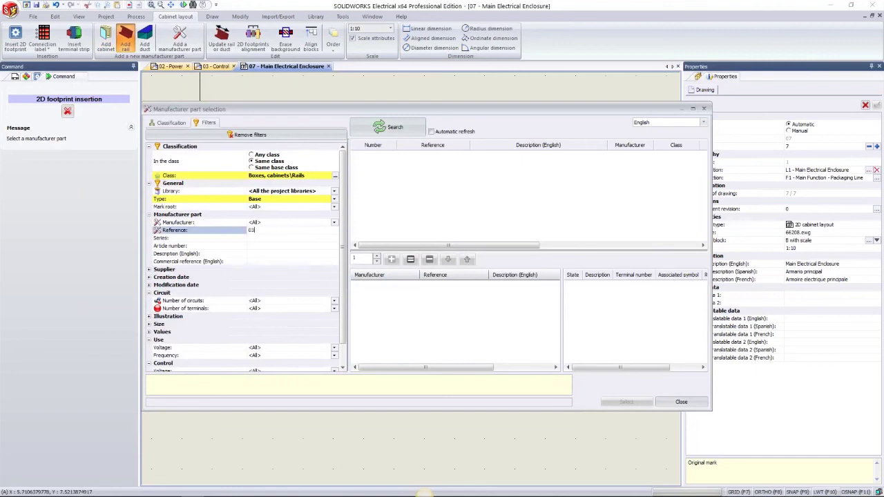
{"action": "type", "text": "4486"}
{"action": "key", "text": "Return"}
{"action": "left_click", "coordinate": [390, 127]}
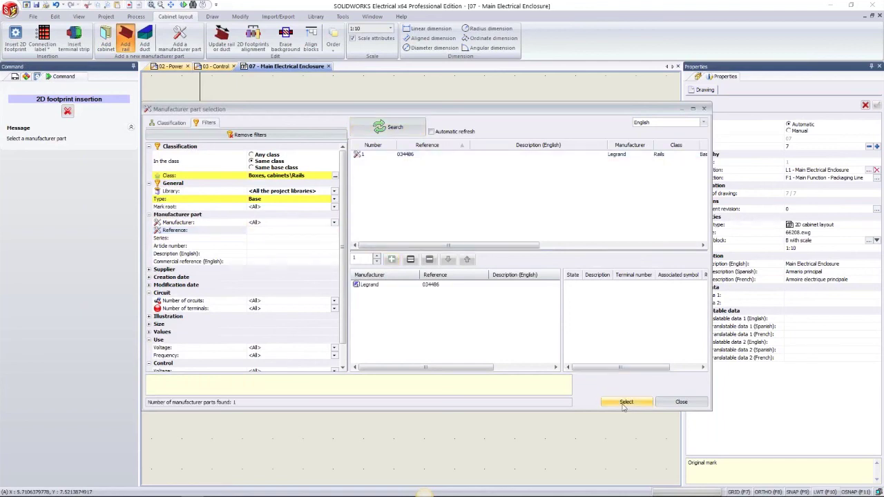
{"action": "left_click", "coordinate": [625, 405]}
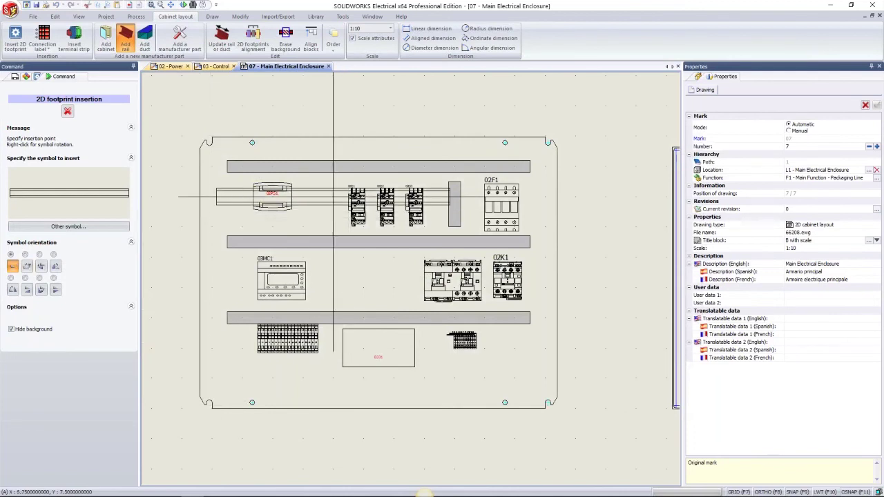
{"action": "left_click", "coordinate": [339, 197]}
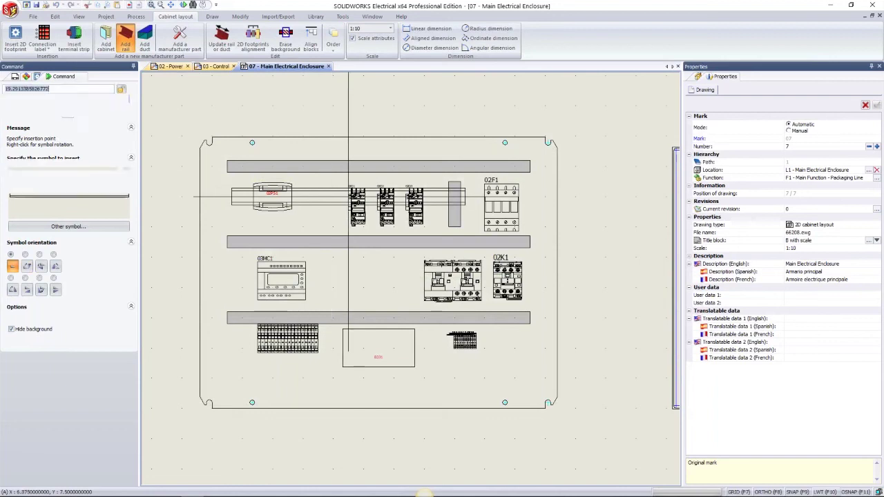
{"action": "left_click", "coordinate": [439, 197]}
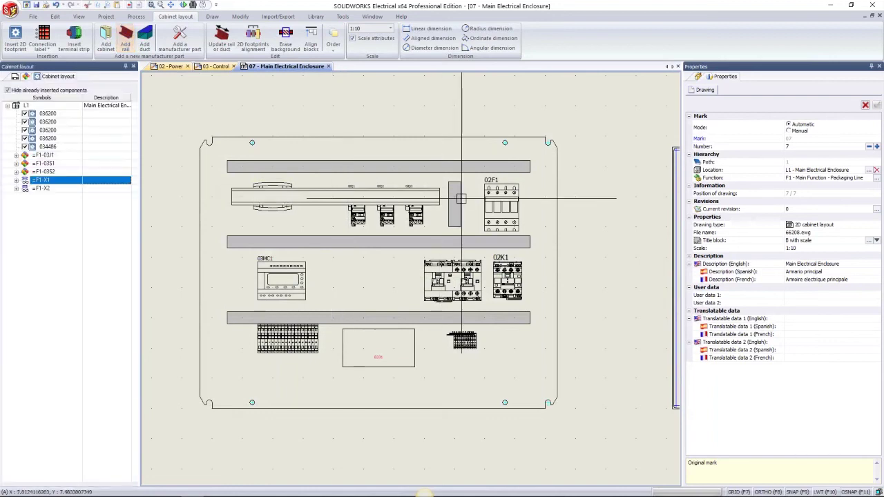
Copy the top-row rail, paste it across 02F1 and shorten the copy to about 4.6 inches, ending in line with the ducts
{"action": "left_click", "coordinate": [305, 194]}
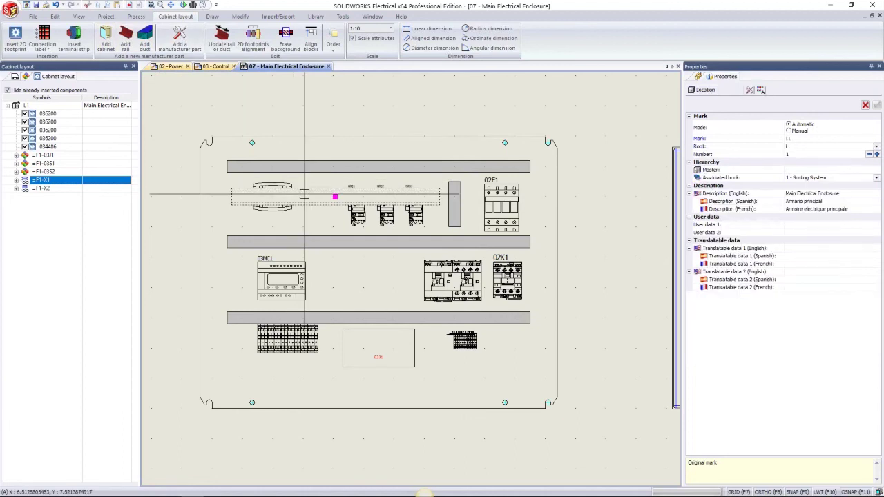
{"action": "key", "text": "ctrl+v"}
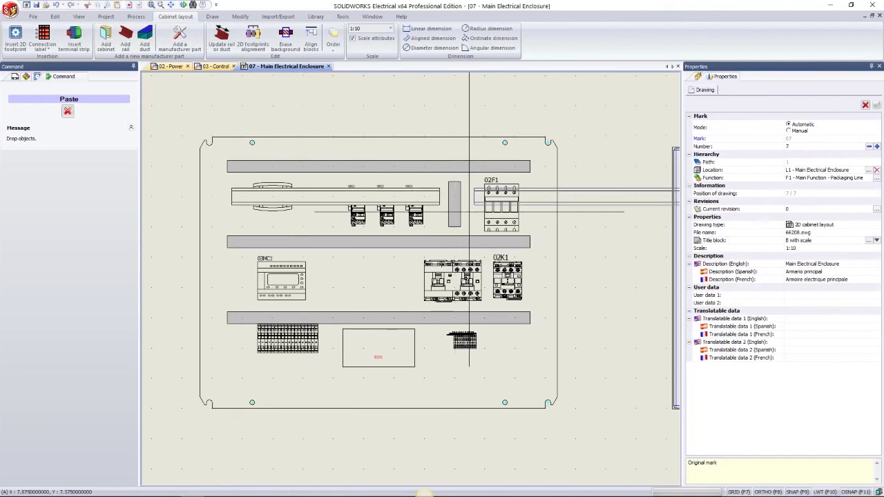
{"action": "left_click", "coordinate": [546, 201]}
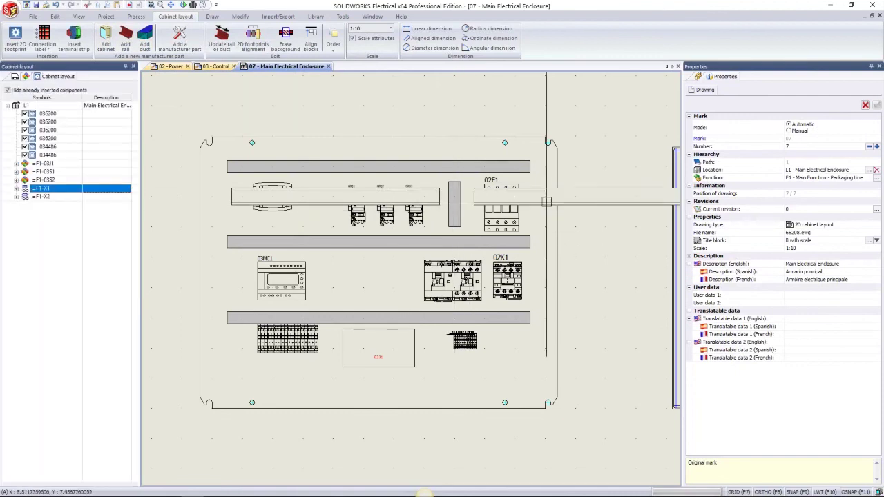
{"action": "left_click", "coordinate": [547, 201]}
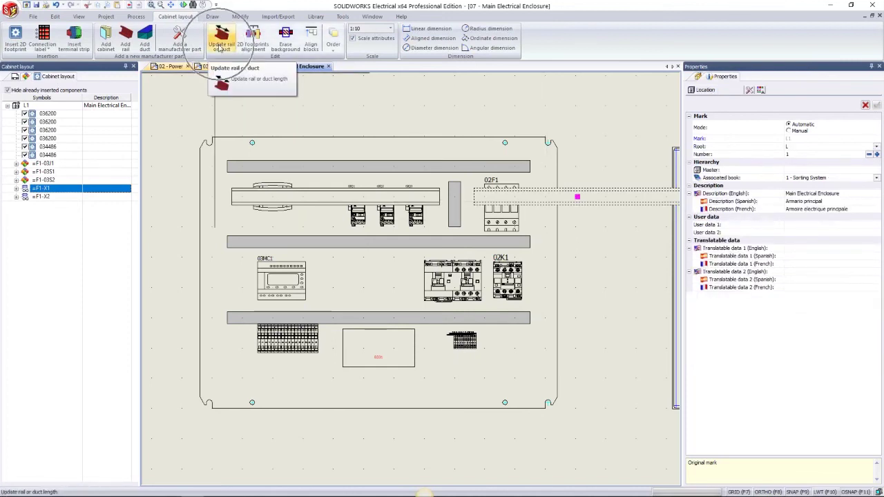
{"action": "left_click", "coordinate": [221, 42]}
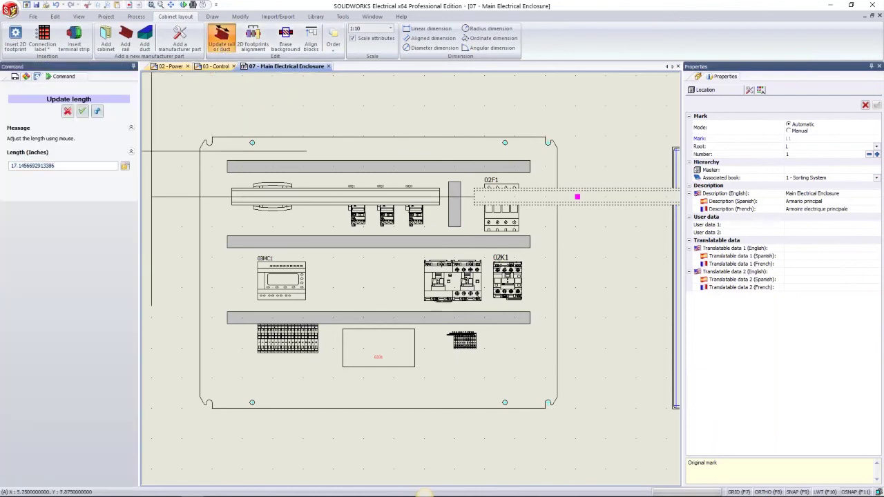
{"action": "left_click", "coordinate": [529, 198]}
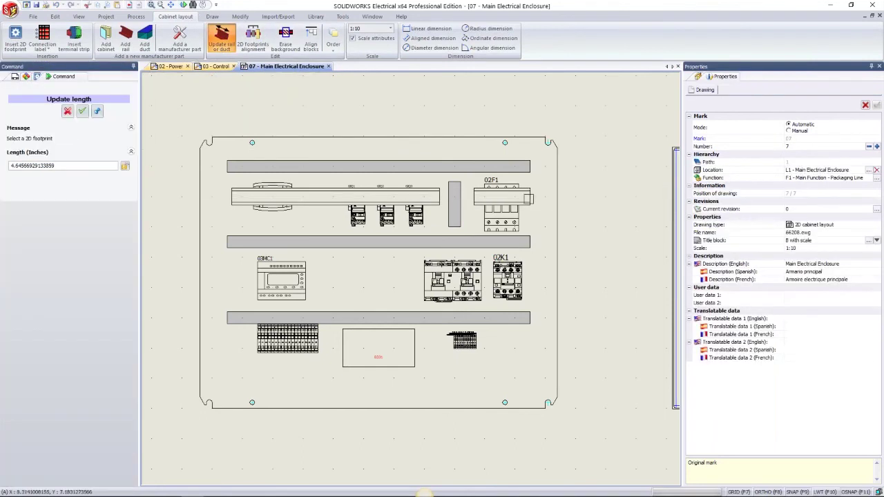
{"action": "left_click", "coordinate": [82, 111]}
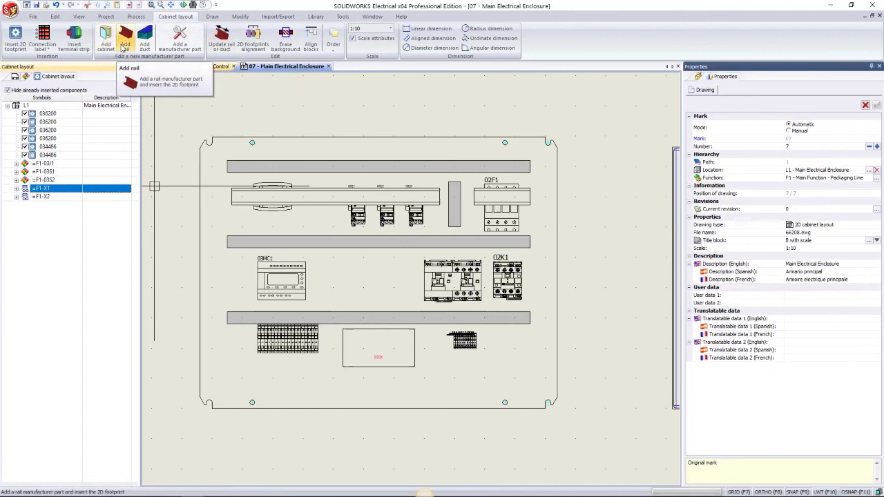
Add a horizontal Legrand 034486 rail about 24.6 inches long across the middle component row, from 03MC1 past 02K1
{"action": "left_click", "coordinate": [123, 47]}
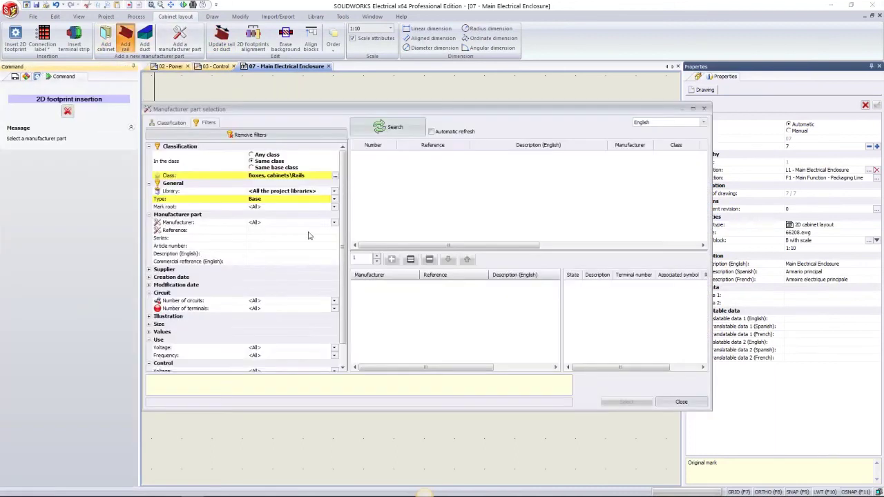
{"action": "type", "text": "034"}
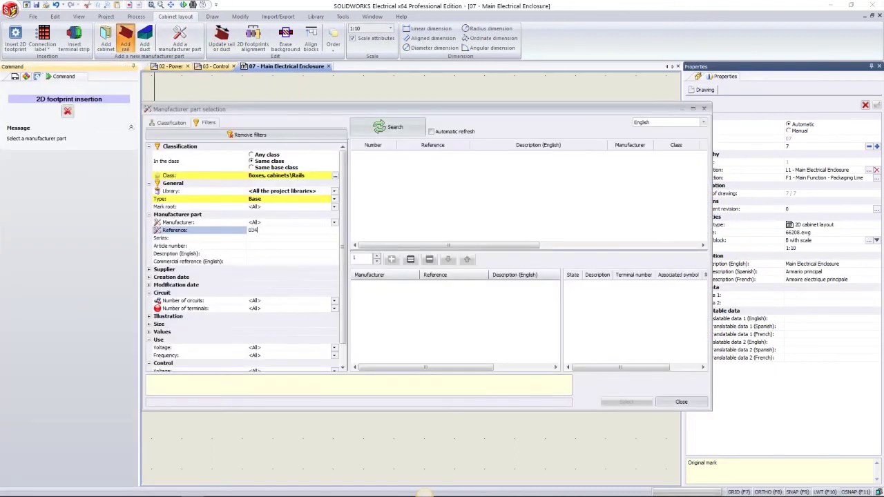
{"action": "type", "text": "886"}
{"action": "key", "text": "Return"}
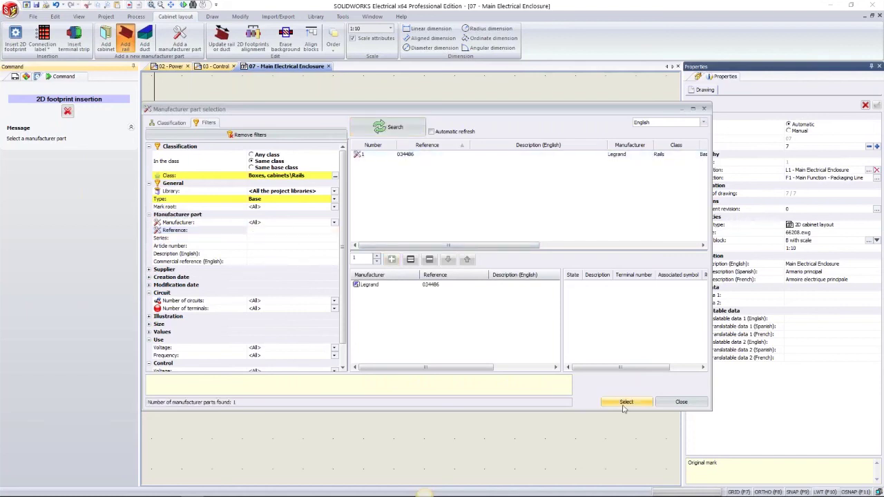
{"action": "left_click", "coordinate": [623, 403]}
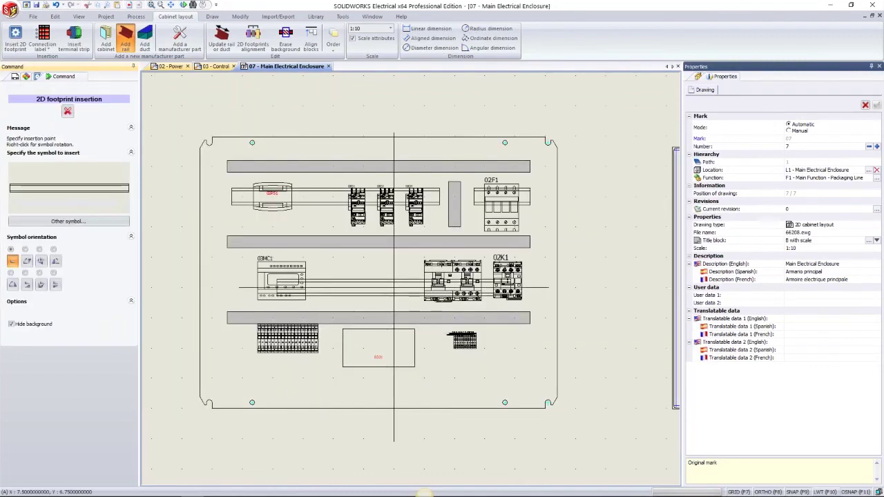
{"action": "left_click", "coordinate": [397, 271]}
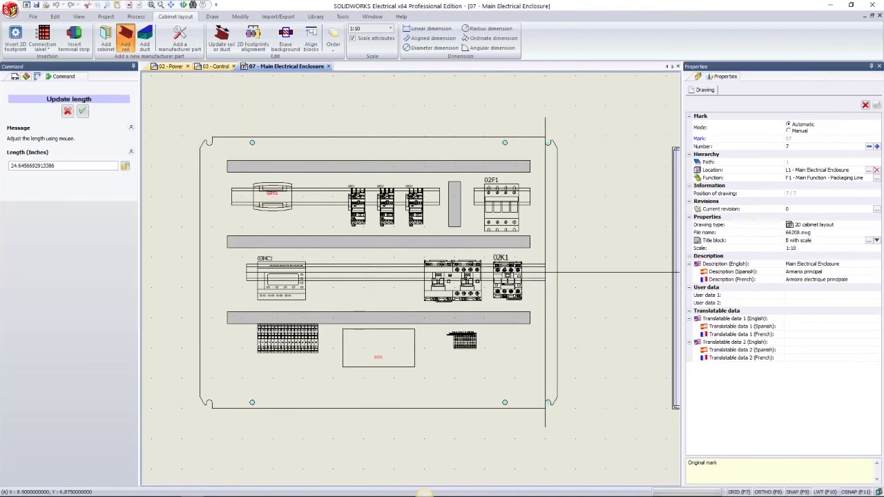
{"action": "left_click", "coordinate": [545, 271]}
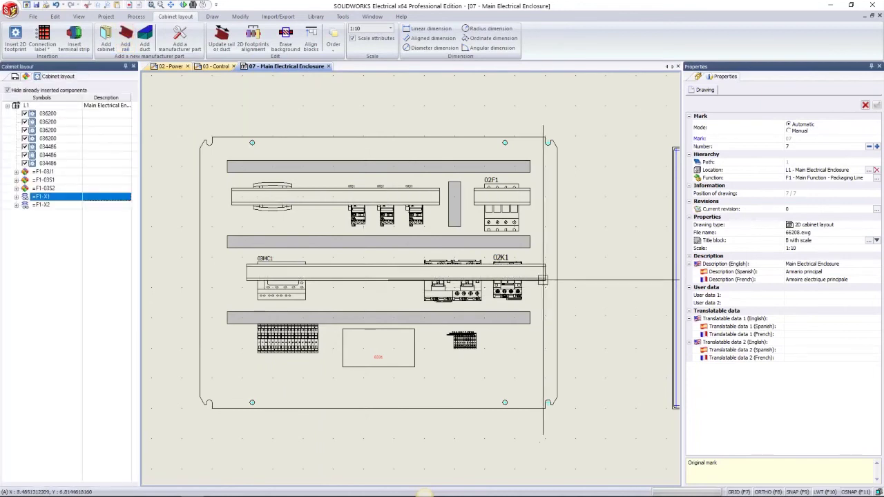
Copy the middle-row rail and paste it across the terminal strips, just under the lowest horizontal duct
{"action": "left_click", "coordinate": [543, 277]}
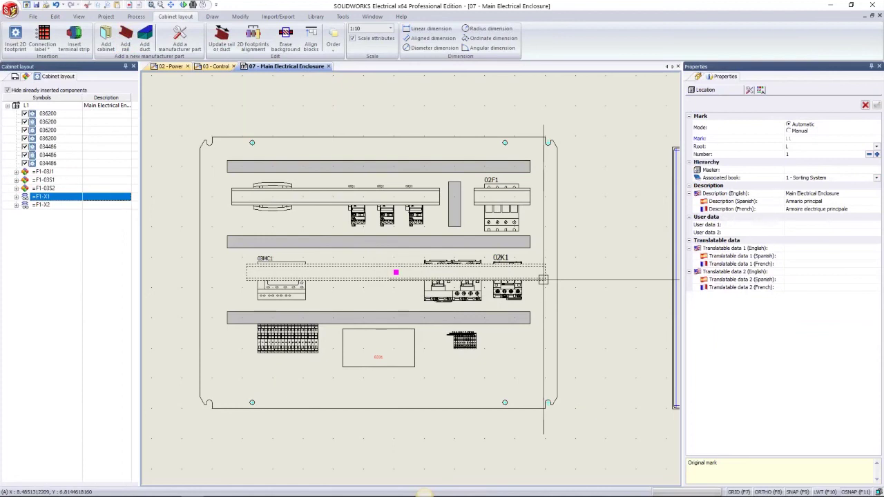
{"action": "key", "text": "ctrl+c"}
{"action": "key", "text": "ctrl+v"}
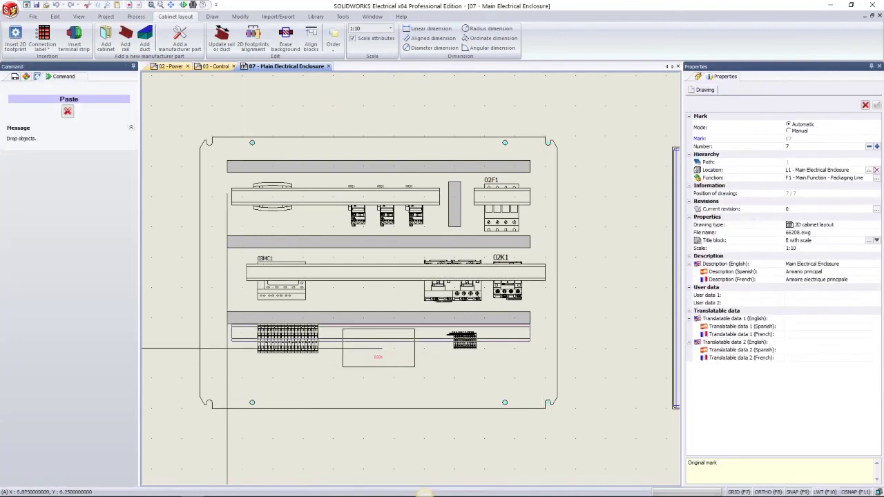
{"action": "left_click", "coordinate": [227, 348]}
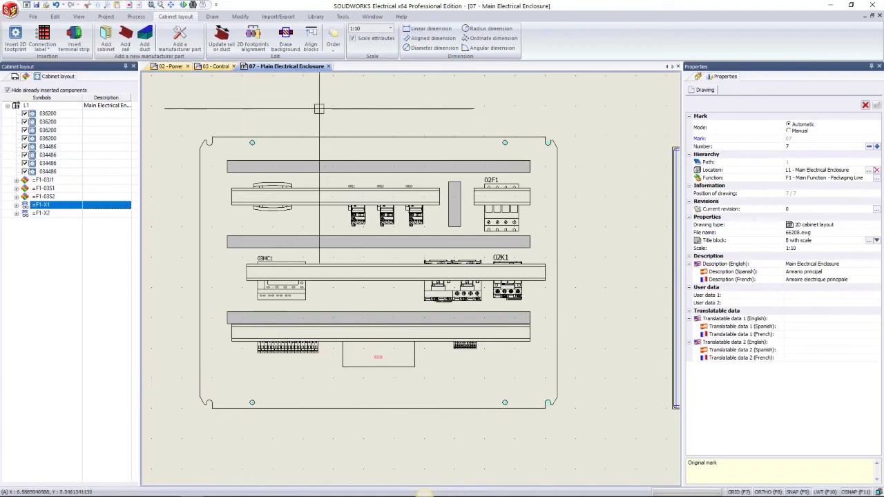
{"action": "left_click", "coordinate": [334, 42]}
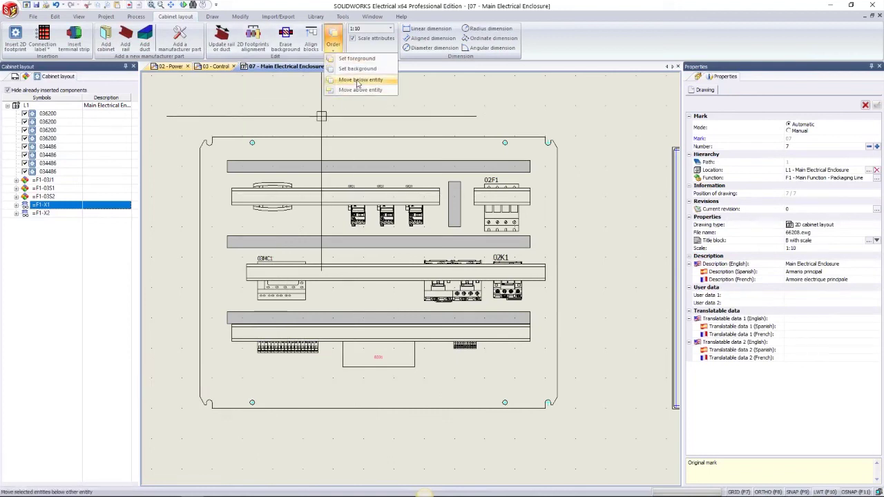
{"action": "left_click", "coordinate": [358, 80]}
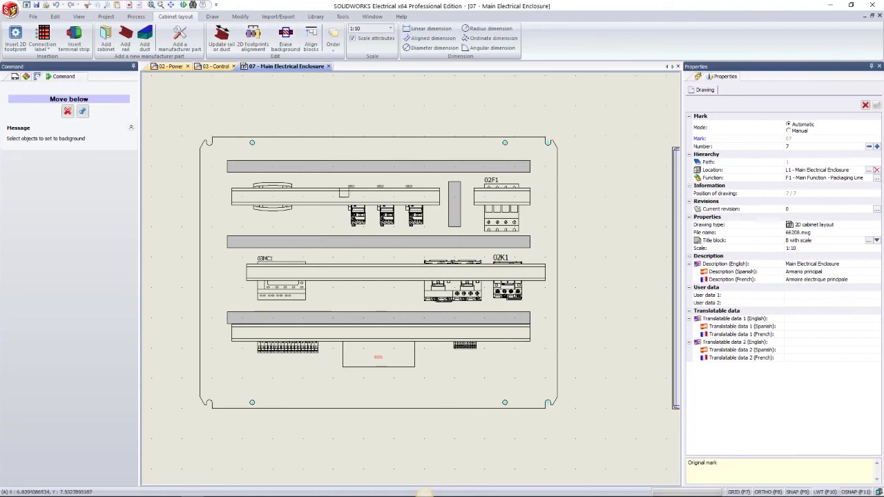
{"action": "left_click", "coordinate": [356, 196]}
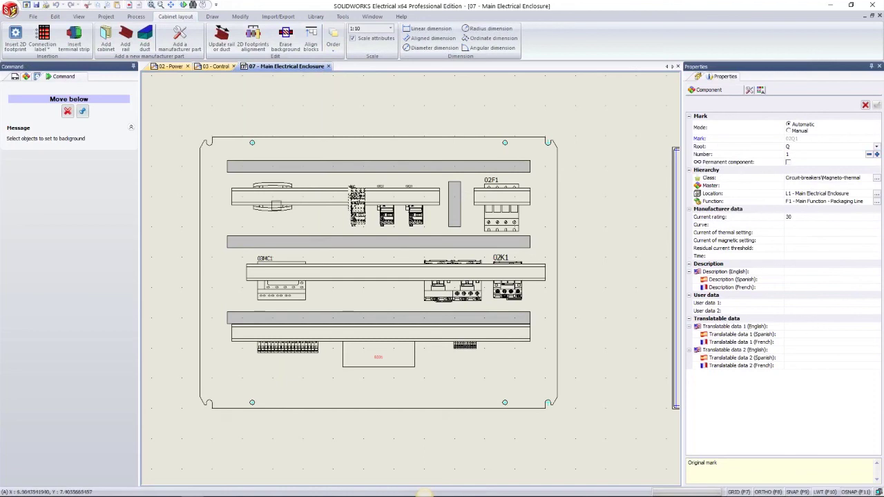
{"action": "left_click", "coordinate": [67, 112]}
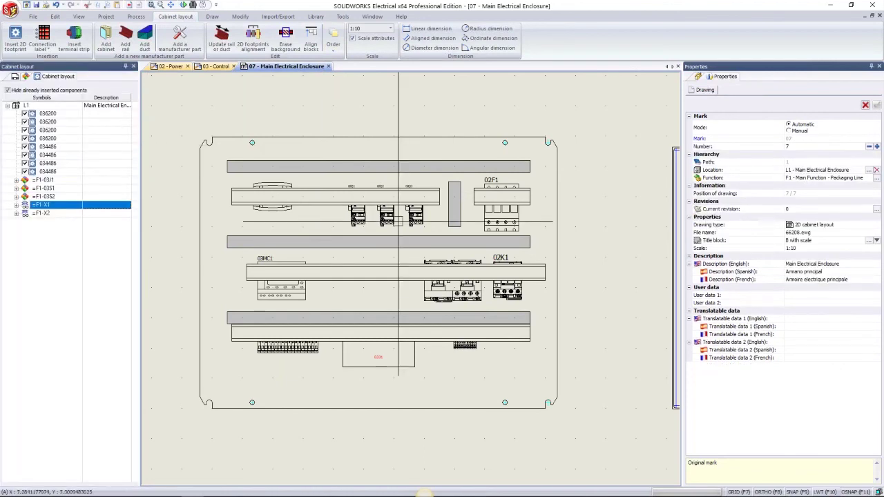
Select all four rails and move them below the component footprints and terminal strips in the display order
{"action": "left_click", "coordinate": [324, 201]}
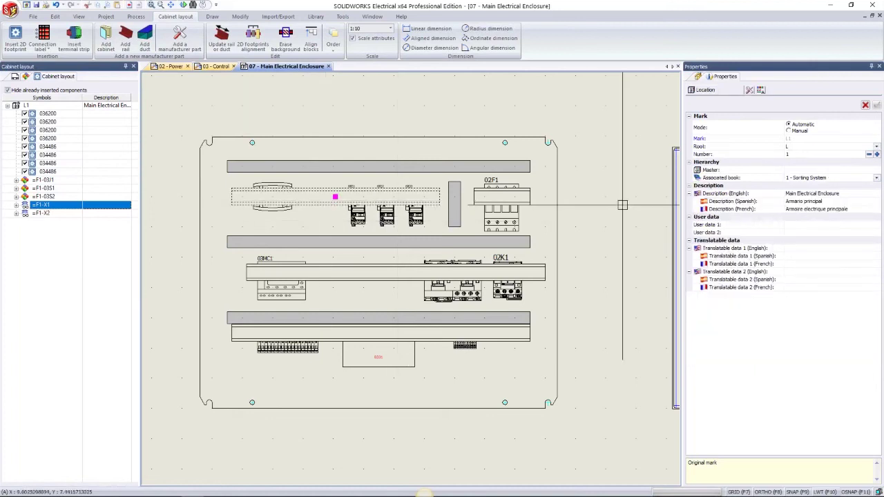
{"action": "left_click", "coordinate": [528, 200]}
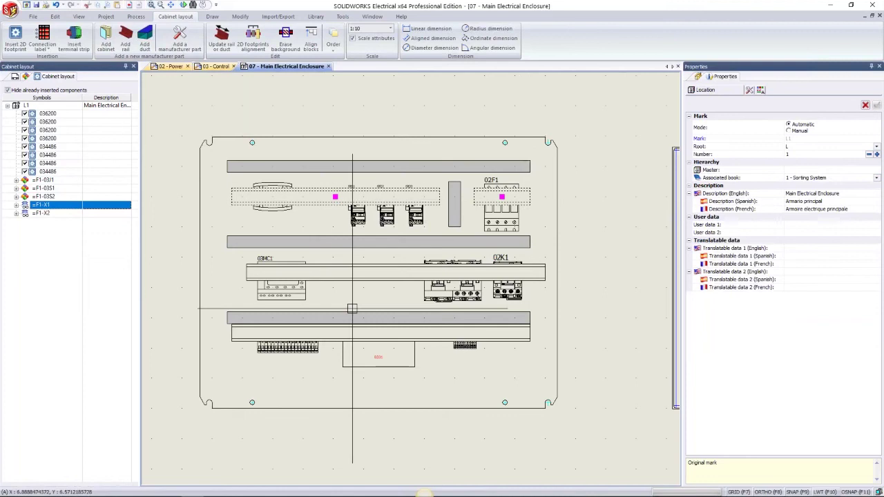
{"action": "left_click", "coordinate": [387, 273]}
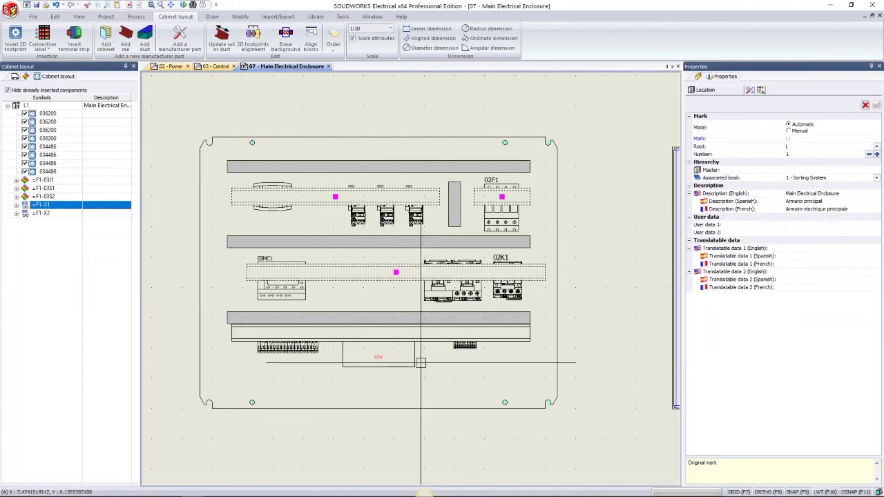
{"action": "left_click", "coordinate": [432, 341]}
{"action": "left_click", "coordinate": [333, 38]}
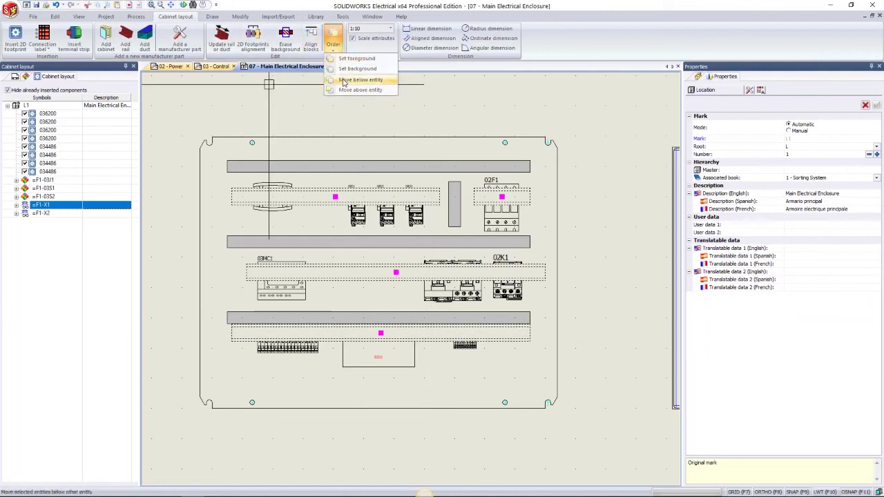
{"action": "left_click", "coordinate": [344, 81]}
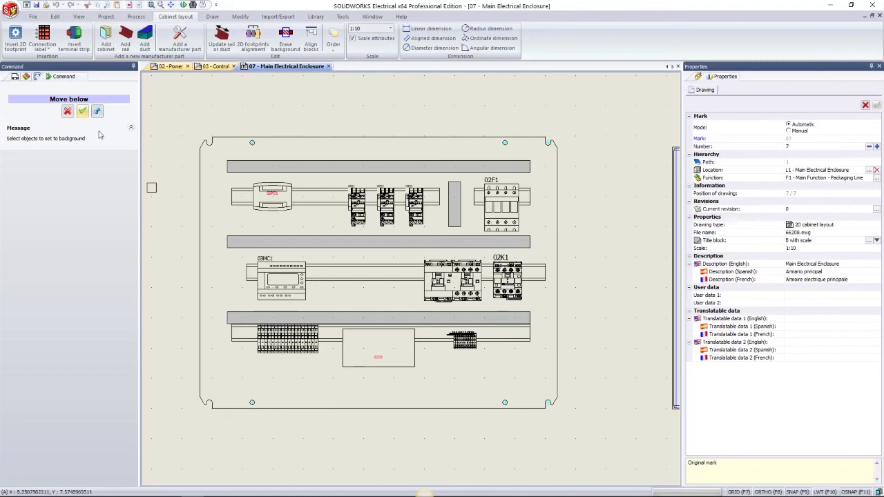
{"action": "left_click", "coordinate": [82, 112]}
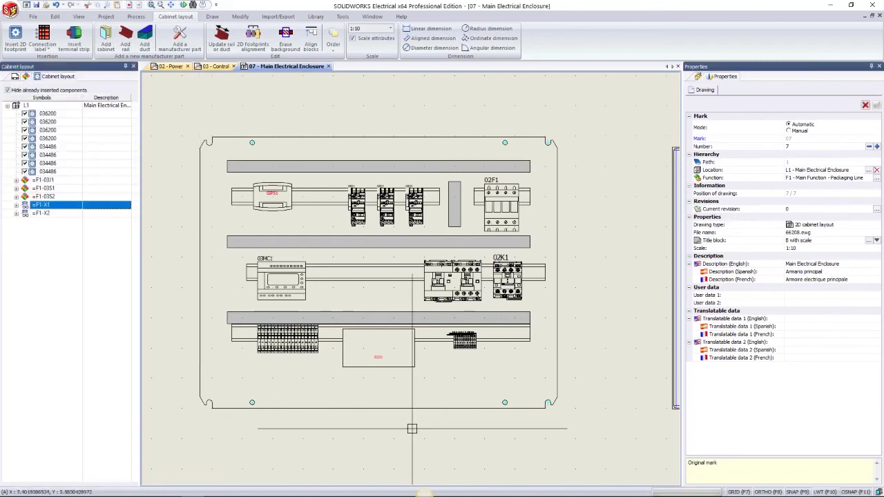
Insert the 2D footprints of pushbutton 03S1 and emergency stop 03S2 together, stacked vertically with 03S1 on top, in the upper part of the enclosure door
{"action": "scroll", "coordinate": [412, 429], "scroll_direction": "down", "scroll_amount": 5}
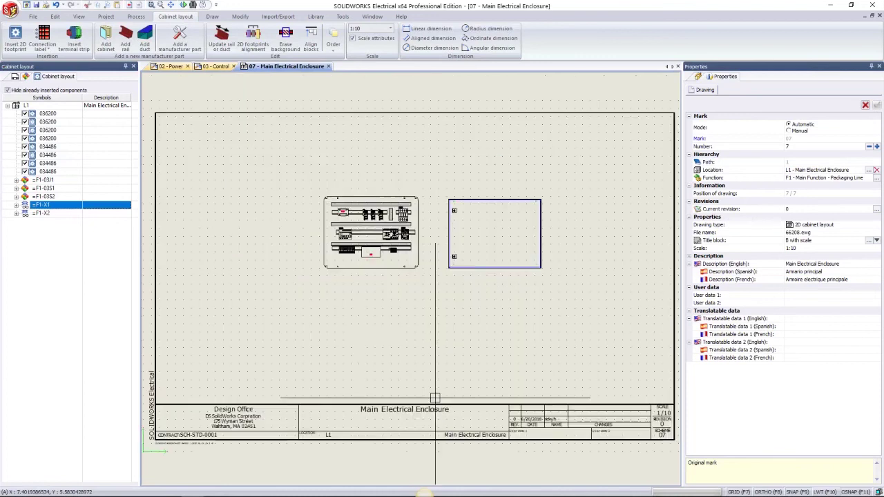
{"action": "scroll", "coordinate": [483, 287], "scroll_direction": "up", "scroll_amount": 5}
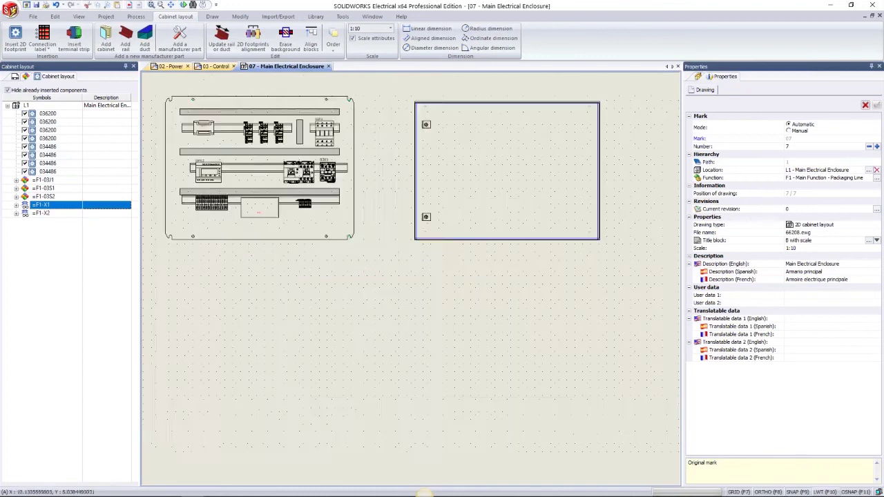
{"action": "left_click", "coordinate": [47, 189]}
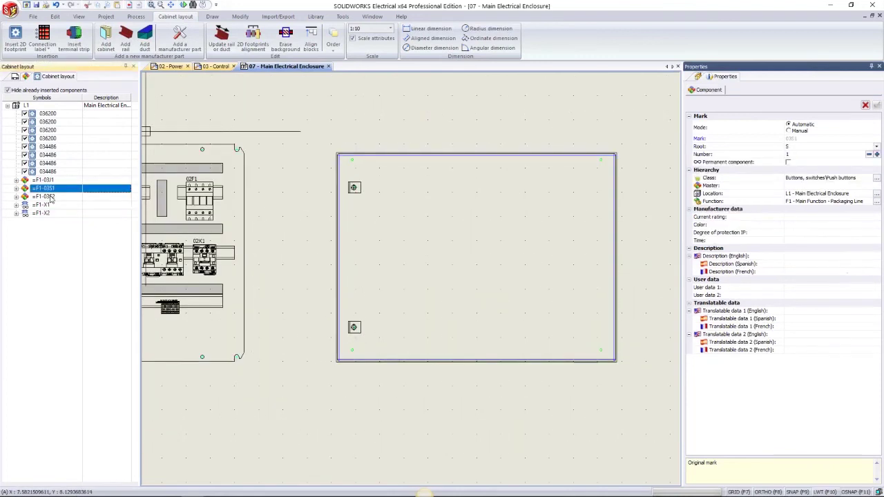
{"action": "left_click", "coordinate": [47, 197], "text": "shift"}
{"action": "right_click", "coordinate": [51, 198]}
{"action": "left_click", "coordinate": [69, 201]}
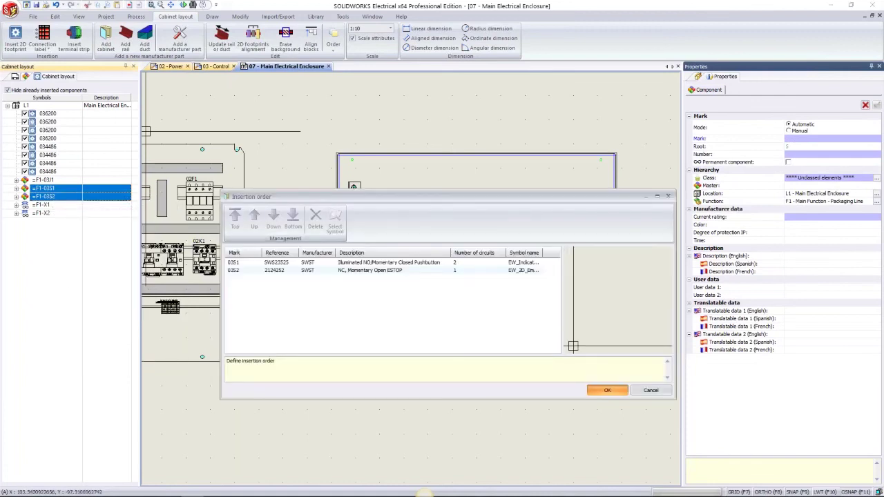
{"action": "key", "text": "Return"}
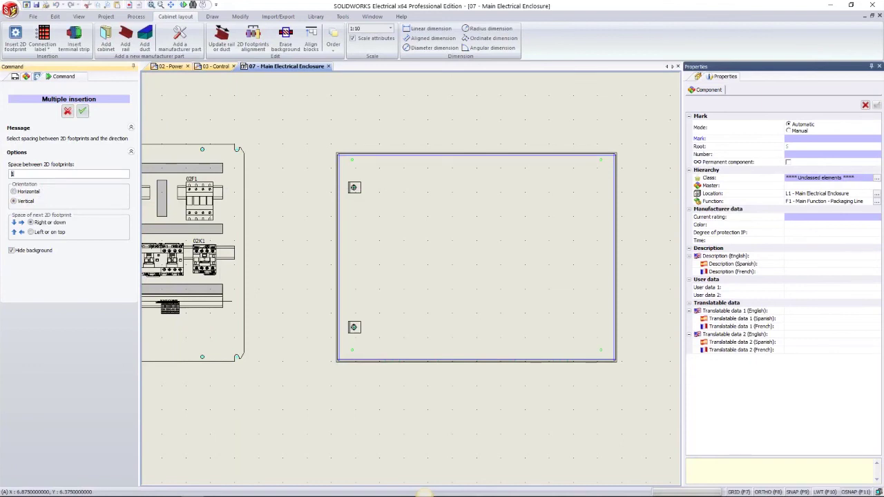
{"action": "left_click", "coordinate": [415, 205]}
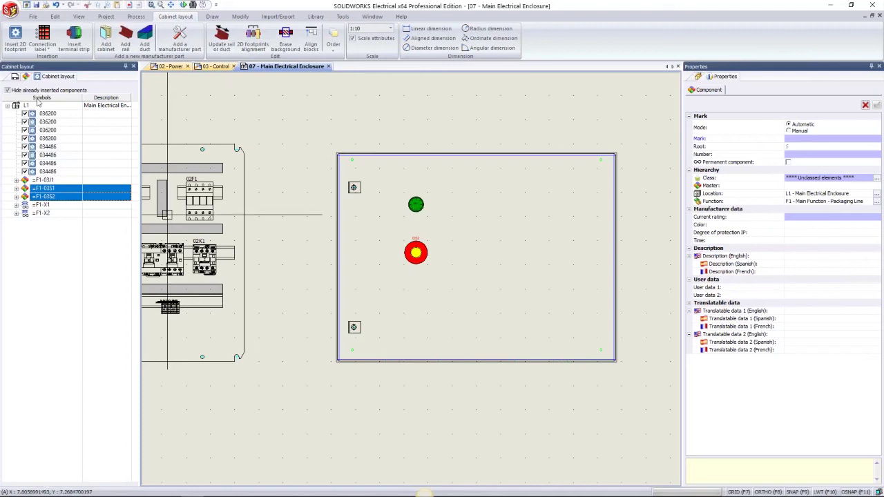
{"action": "left_click", "coordinate": [228, 146]}
{"action": "scroll", "coordinate": [435, 264], "scroll_direction": "down", "scroll_amount": 5}
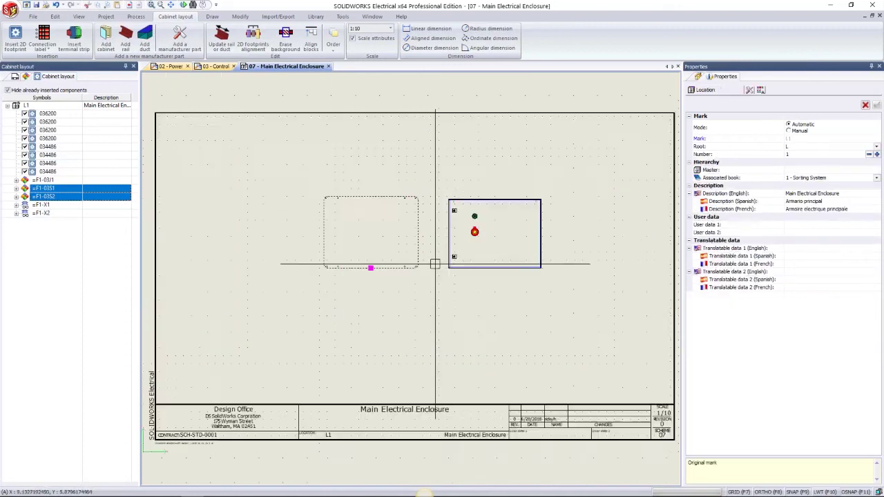
{"action": "key", "text": "Escape"}
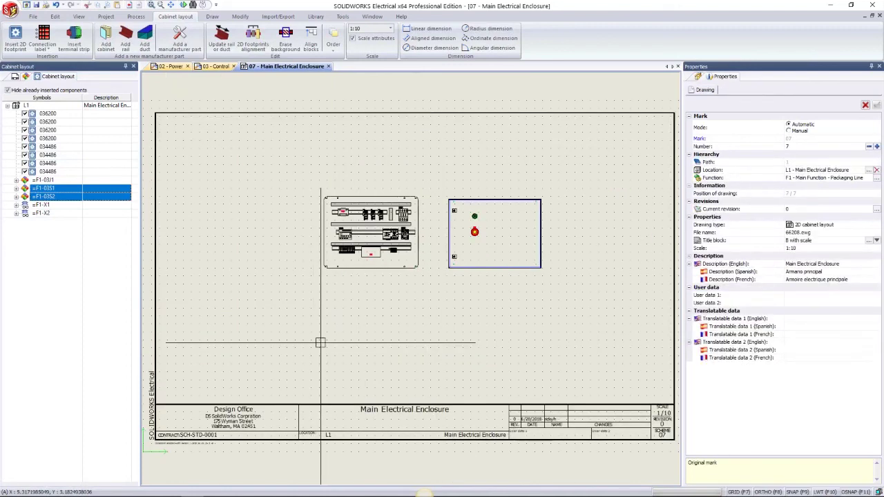
{"action": "scroll", "coordinate": [406, 246], "scroll_direction": "up", "scroll_amount": 3}
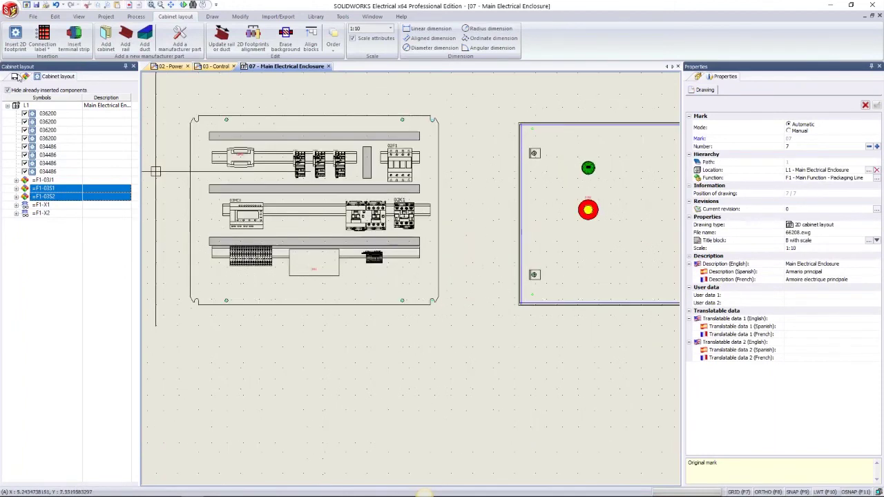
Open the project's report manager and look at the Bill Of Materials grouped by manufacturer and the Drawings list
{"action": "left_click", "coordinate": [17, 76]}
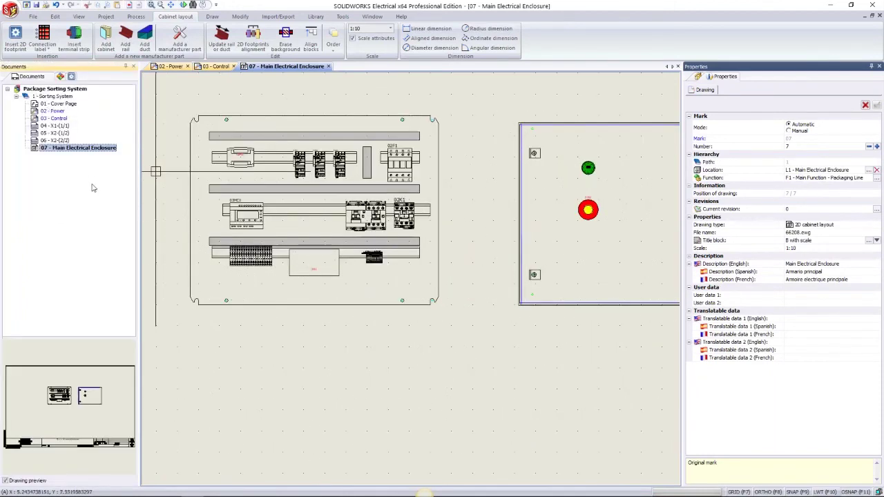
{"action": "left_click", "coordinate": [107, 16]}
{"action": "left_click", "coordinate": [384, 38]}
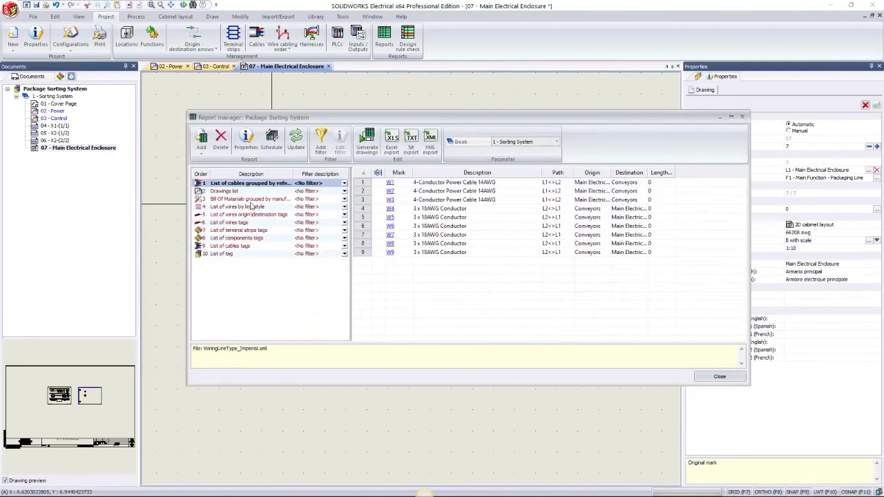
{"action": "left_click", "coordinate": [245, 199]}
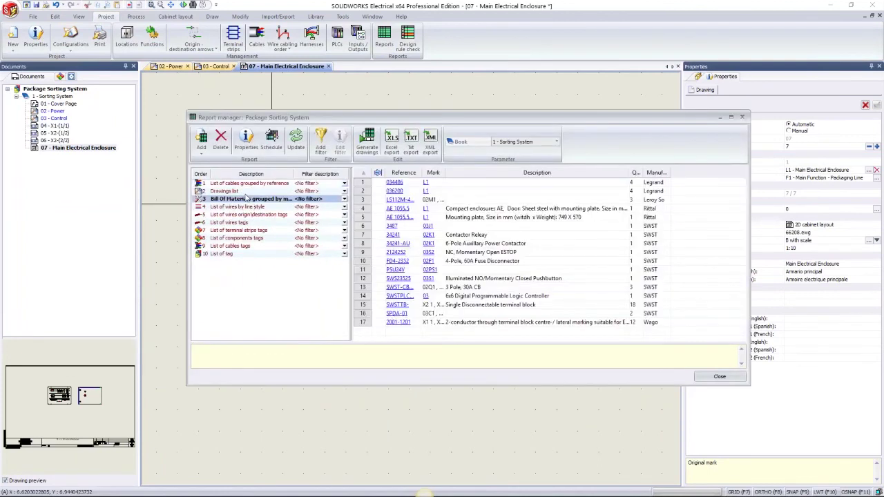
{"action": "left_click", "coordinate": [227, 191]}
Add the List of cable cores report configuration (WiringCable_Imperial) to the project's reports
{"action": "left_click", "coordinate": [201, 152]}
{"action": "left_click", "coordinate": [210, 162]}
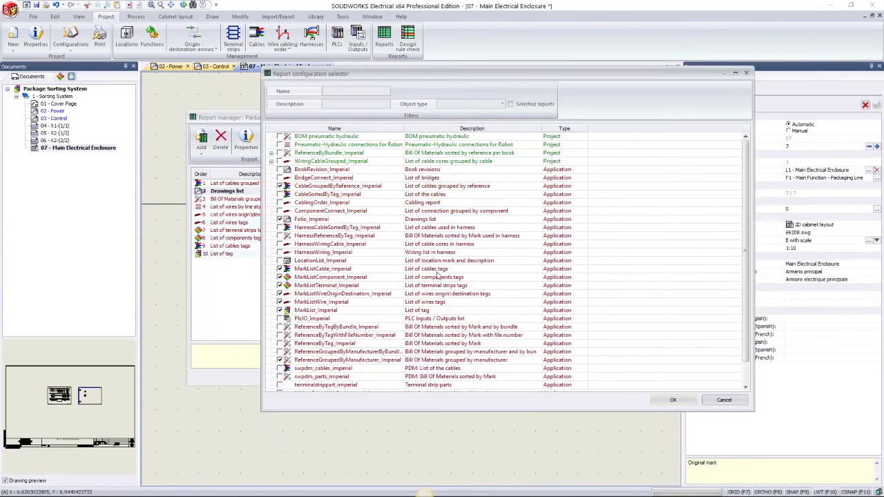
{"action": "scroll", "coordinate": [368, 383], "scroll_direction": "down", "scroll_amount": 1}
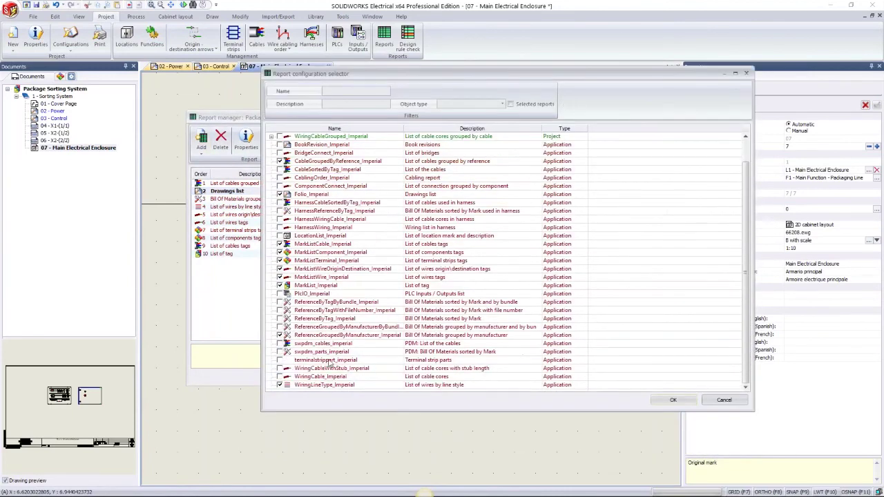
{"action": "left_click", "coordinate": [280, 377]}
{"action": "left_click", "coordinate": [663, 402]}
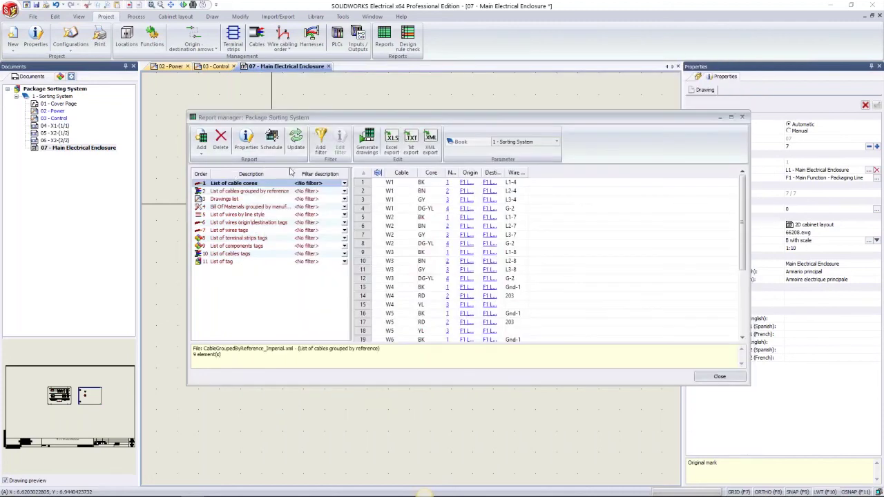
Generate drawings for the cable cores, cables grouped by reference, drawings list, Bill Of Materials grouped by manufacturer and wires by line style reports
{"action": "left_click", "coordinate": [372, 145]}
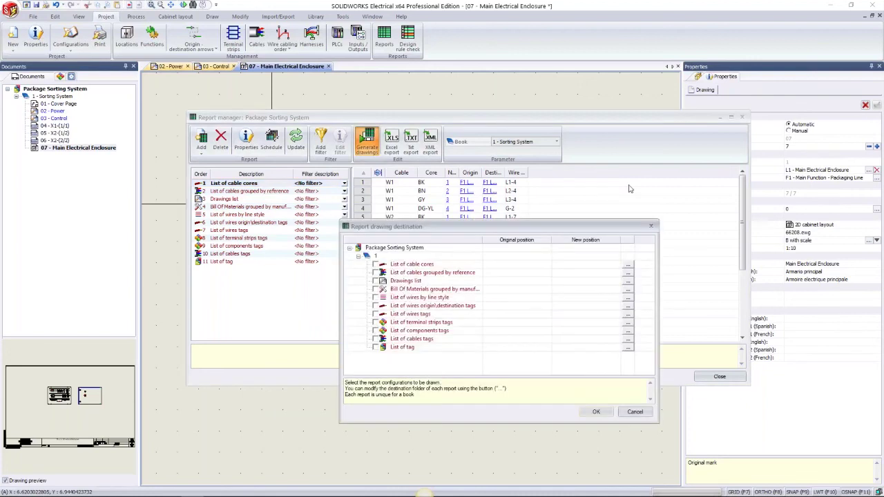
{"action": "left_click", "coordinate": [351, 186]}
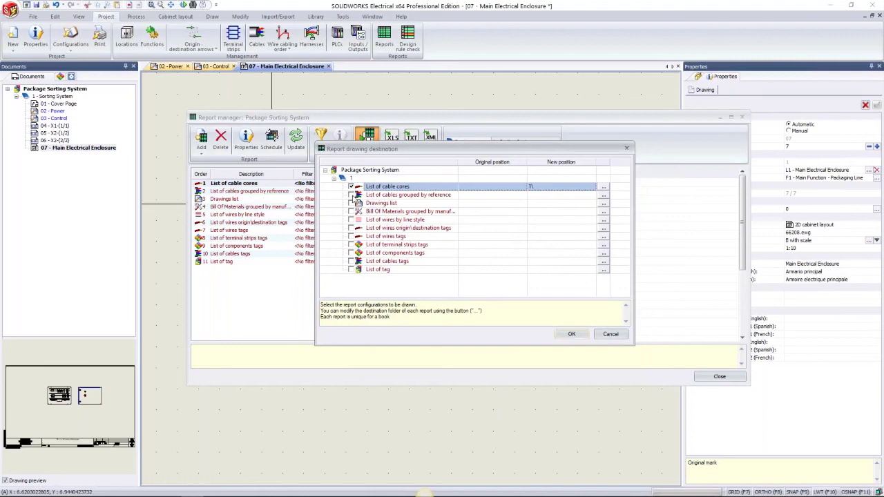
{"action": "left_click", "coordinate": [351, 195]}
{"action": "left_click", "coordinate": [352, 203]}
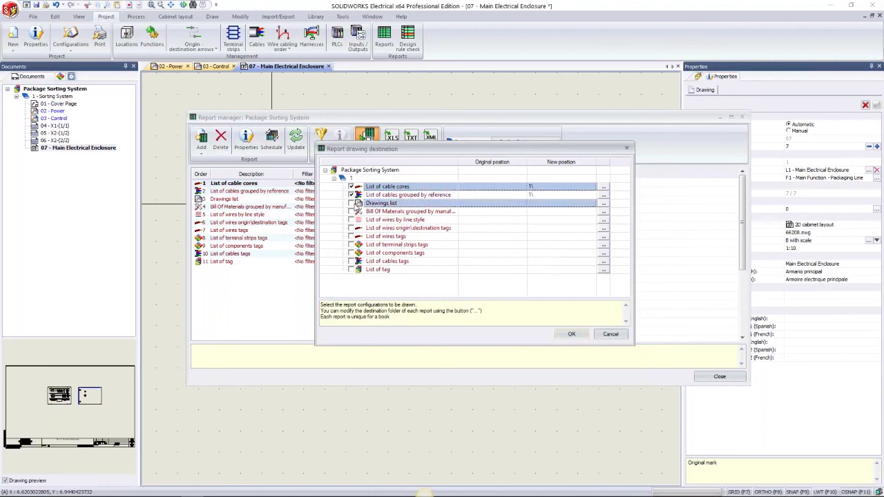
{"action": "left_click", "coordinate": [351, 212]}
{"action": "left_click", "coordinate": [351, 220]}
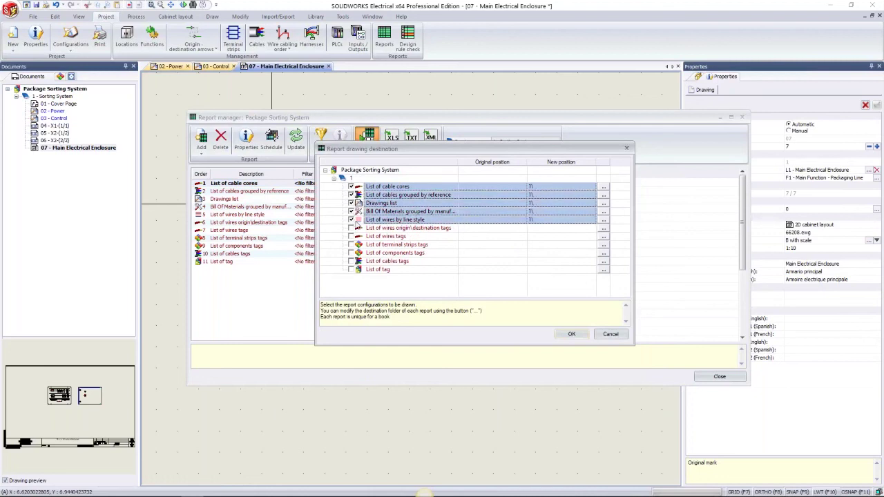
{"action": "left_click", "coordinate": [571, 336]}
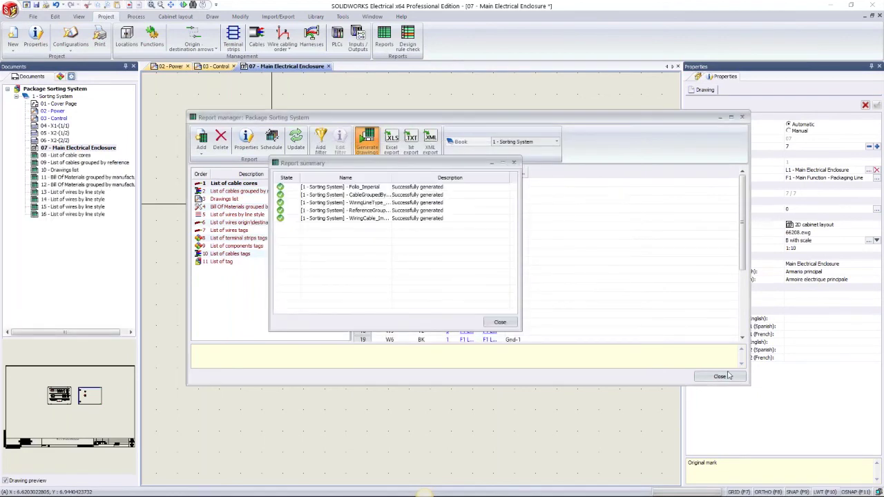
{"action": "left_click", "coordinate": [513, 163]}
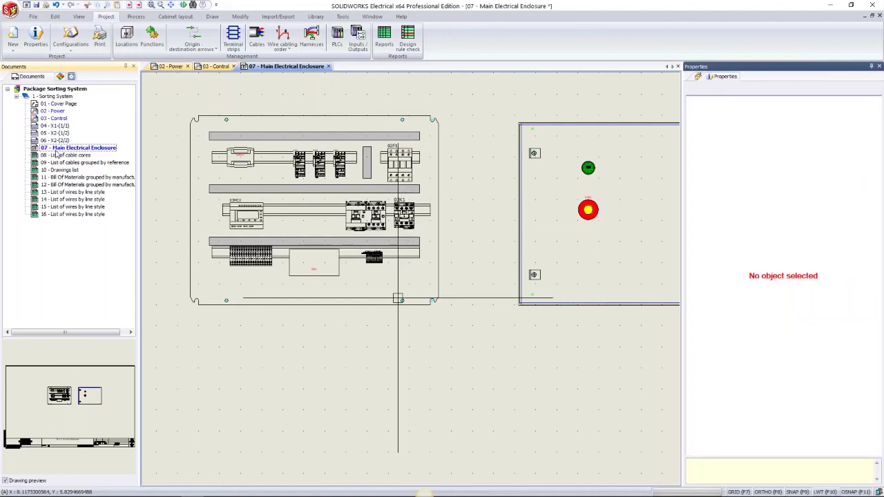
Examine the generated Drawings list and first List of wires by line style drawing, and preview the two cable list drawings
{"action": "double_click", "coordinate": [64, 169]}
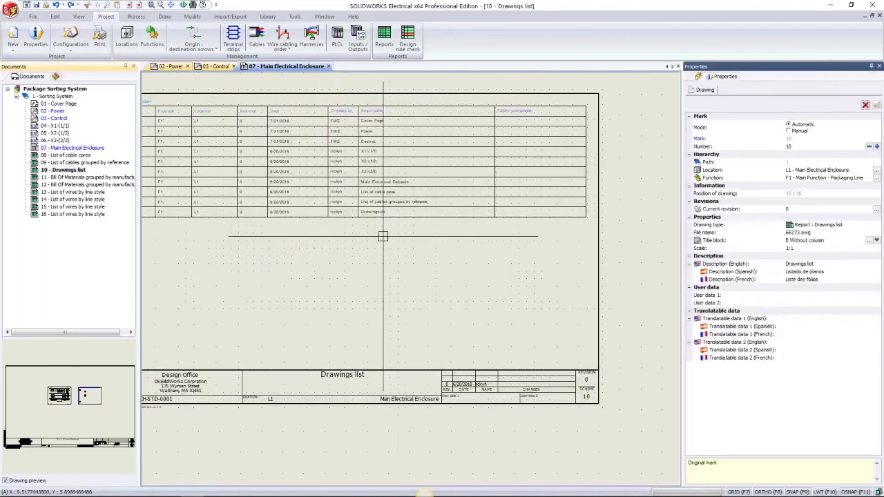
{"action": "scroll", "coordinate": [383, 236], "scroll_direction": "up", "scroll_amount": 3}
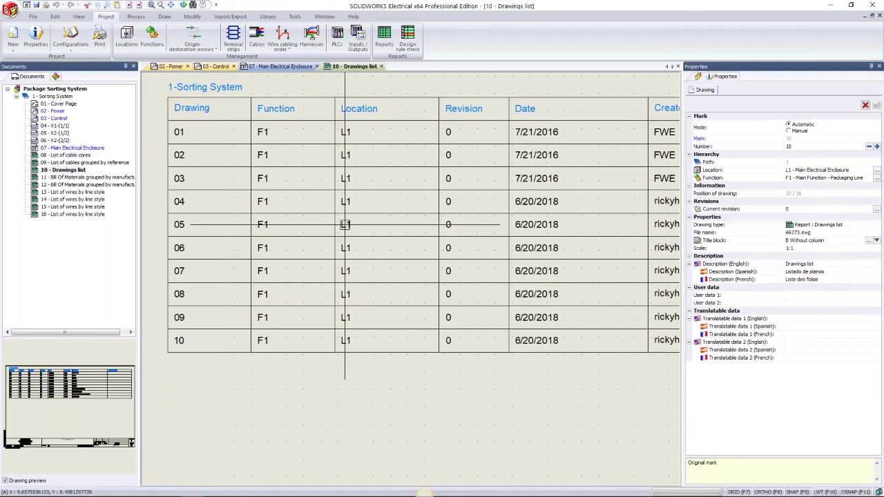
{"action": "double_click", "coordinate": [78, 191]}
{"action": "scroll", "coordinate": [430, 247], "scroll_direction": "down", "scroll_amount": 2}
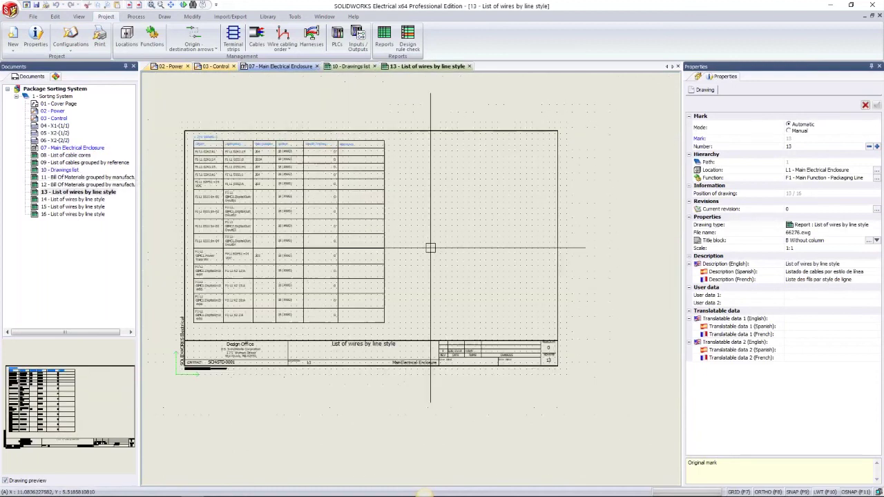
{"action": "scroll", "coordinate": [235, 184], "scroll_direction": "up", "scroll_amount": 2}
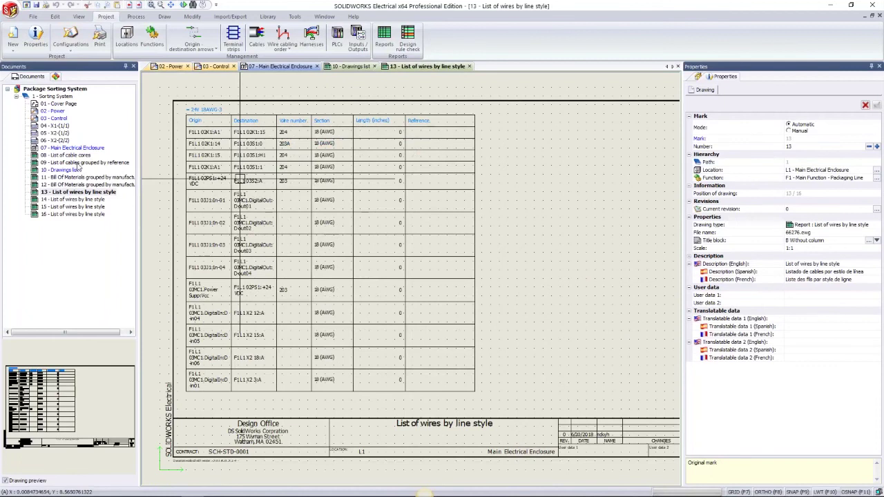
{"action": "left_click", "coordinate": [78, 164]}
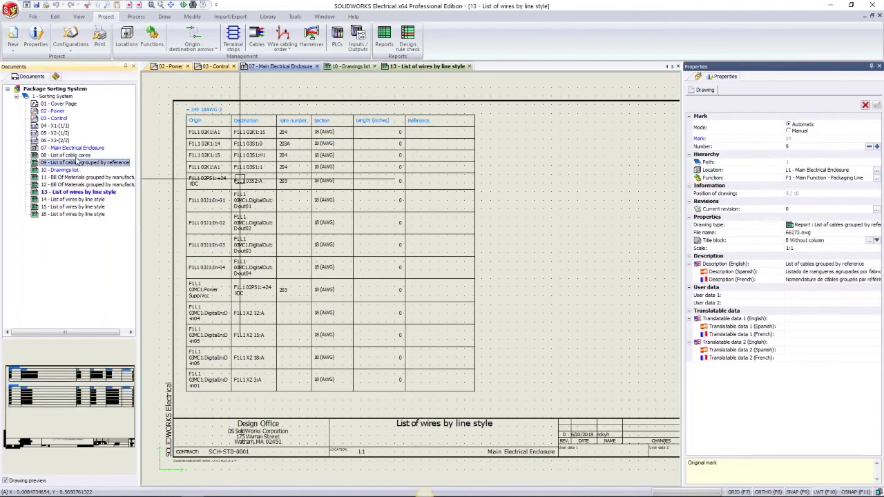
{"action": "left_click", "coordinate": [68, 156]}
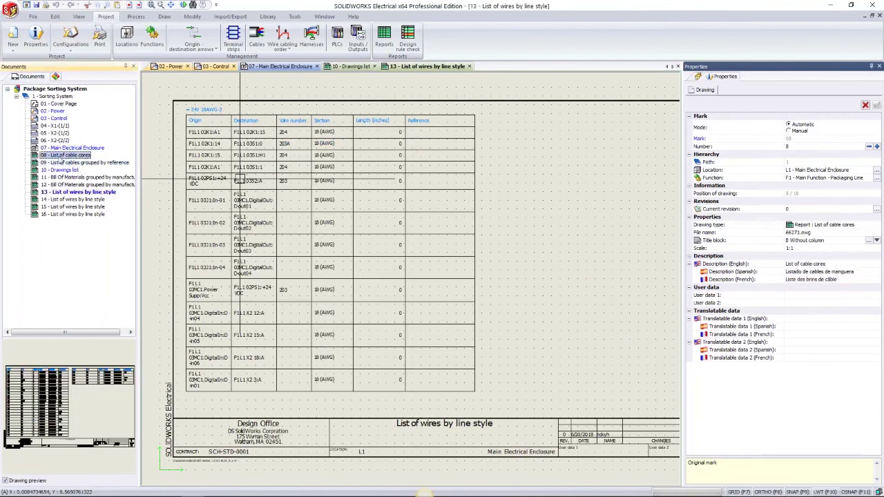
{"action": "left_click_drag", "start_coordinate": [62, 161], "coordinate": [62, 142]}
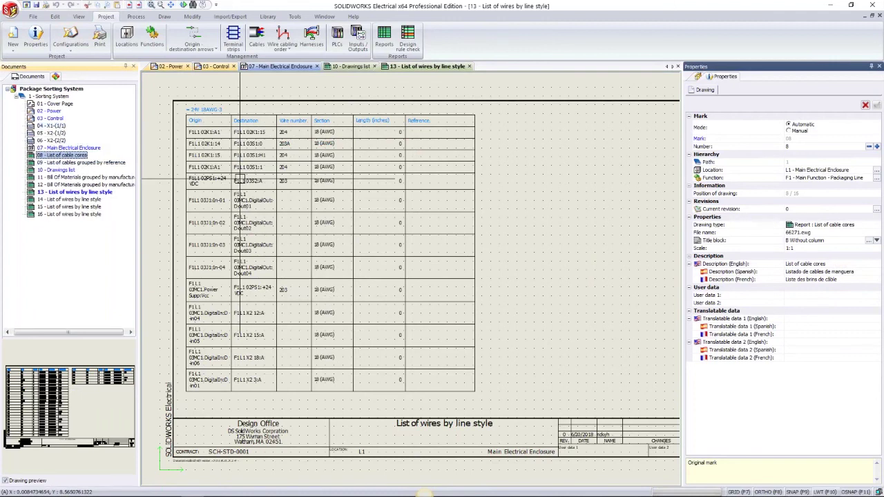
Update the selected report drawings of the 1 - Sorting System book
{"action": "right_click", "coordinate": [51, 97]}
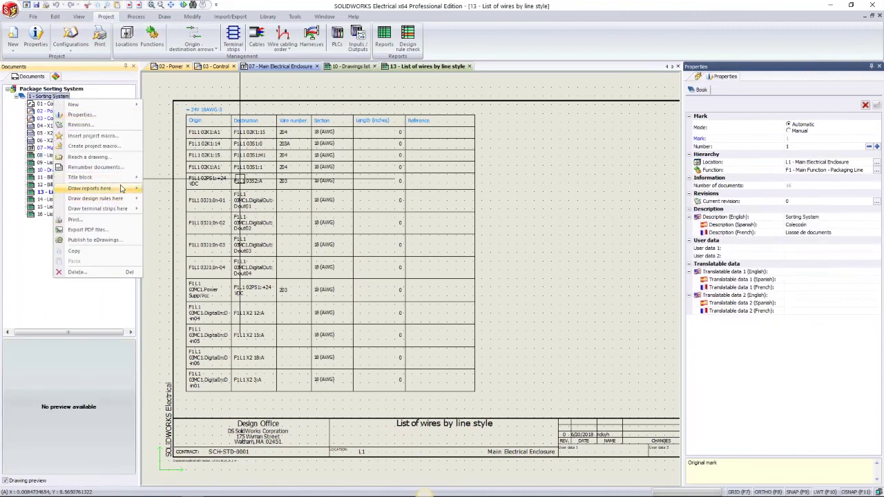
{"action": "mouse_move", "coordinate": [120, 189]}
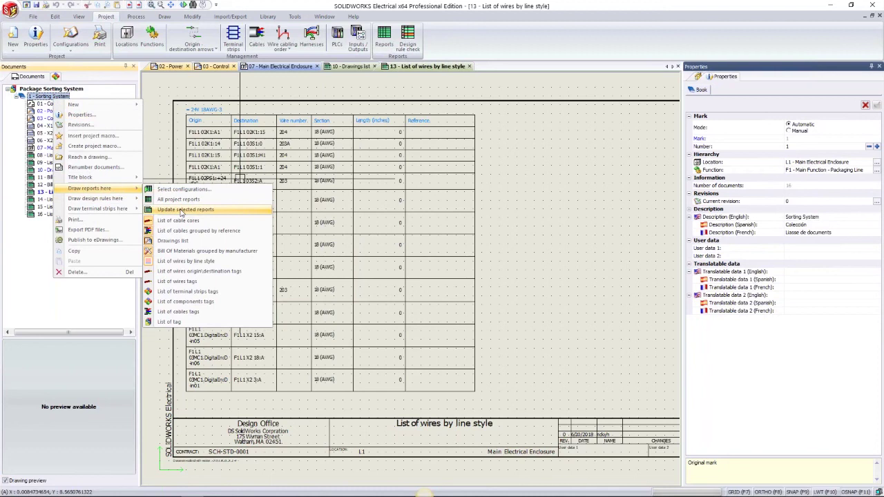
{"action": "left_click", "coordinate": [181, 210]}
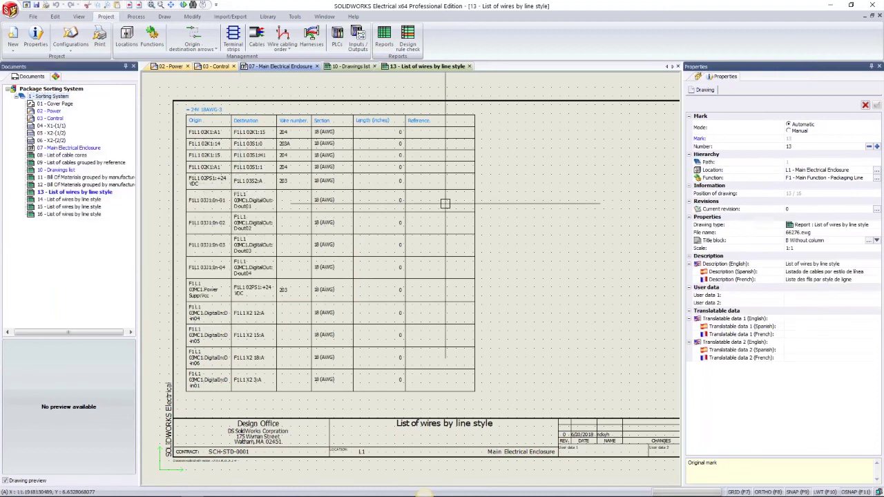
Number the new wires in the project without modifying the existing wire numbers
{"action": "left_click", "coordinate": [136, 17]}
{"action": "left_click", "coordinate": [119, 38]}
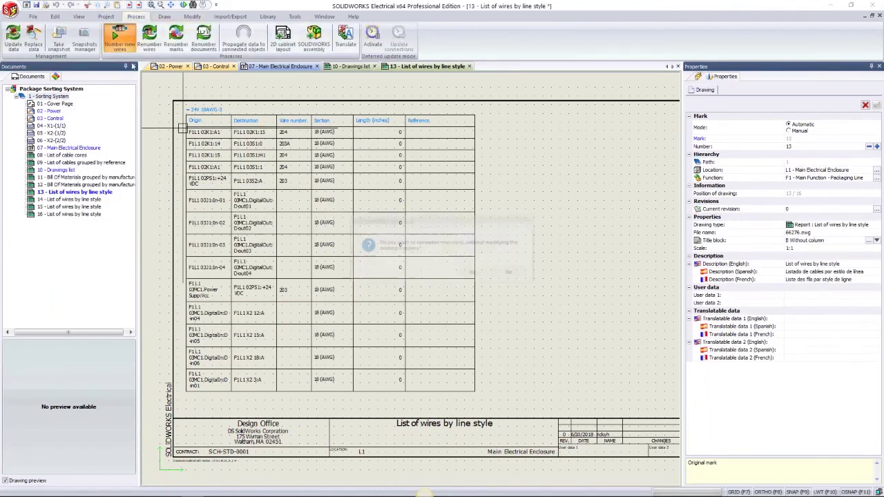
{"action": "left_click", "coordinate": [474, 274]}
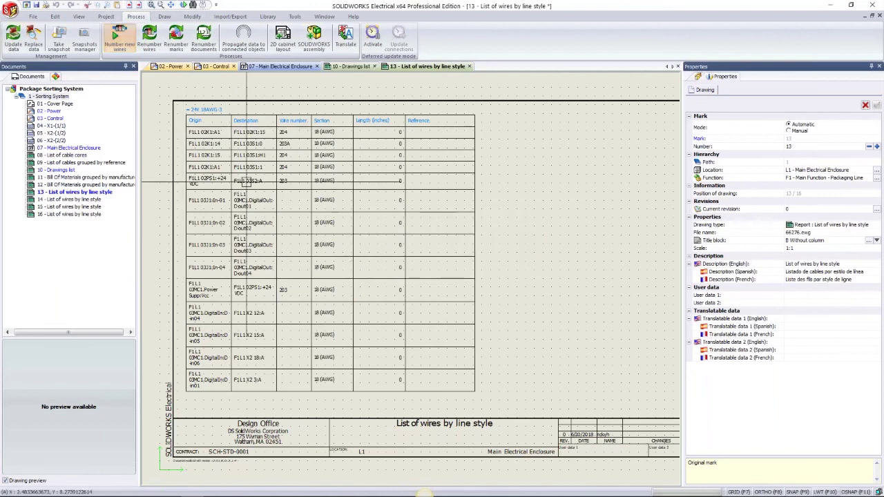
{"action": "left_click", "coordinate": [176, 42]}
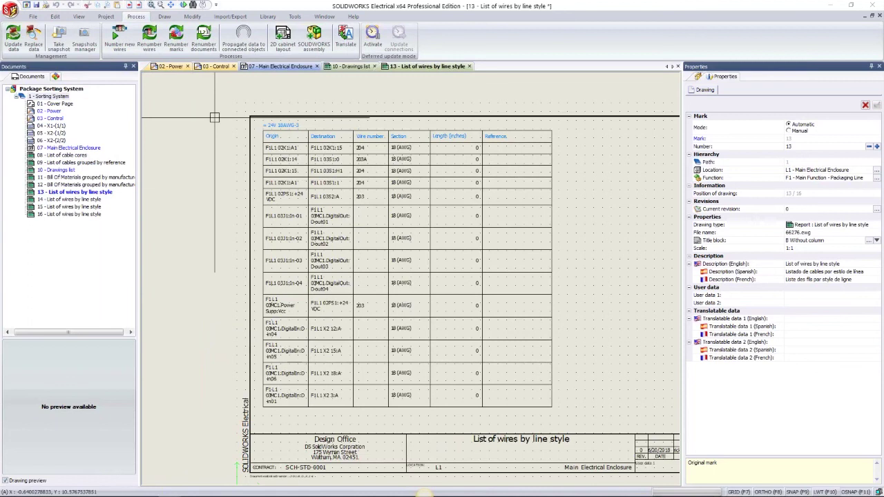
{"action": "left_click", "coordinate": [224, 16]}
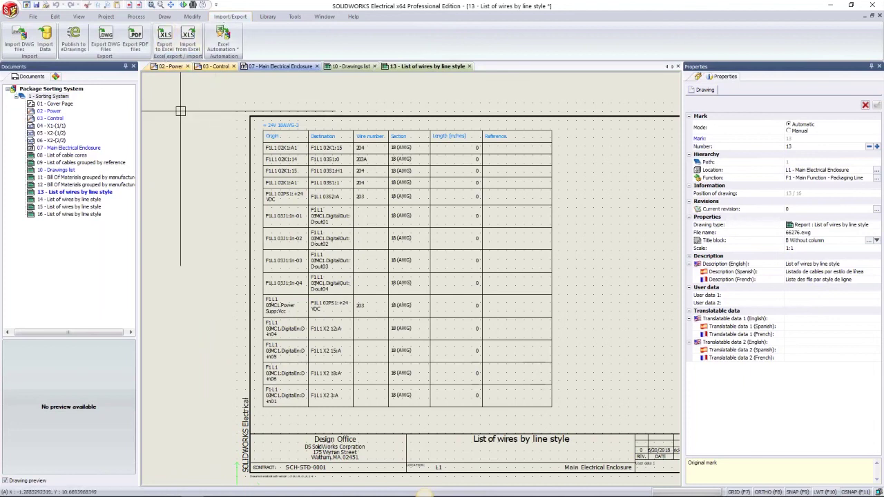
Export all project drawings to a PDF named Schematic in the Electrical Project folder, without updating the drawings
{"action": "left_click", "coordinate": [136, 46]}
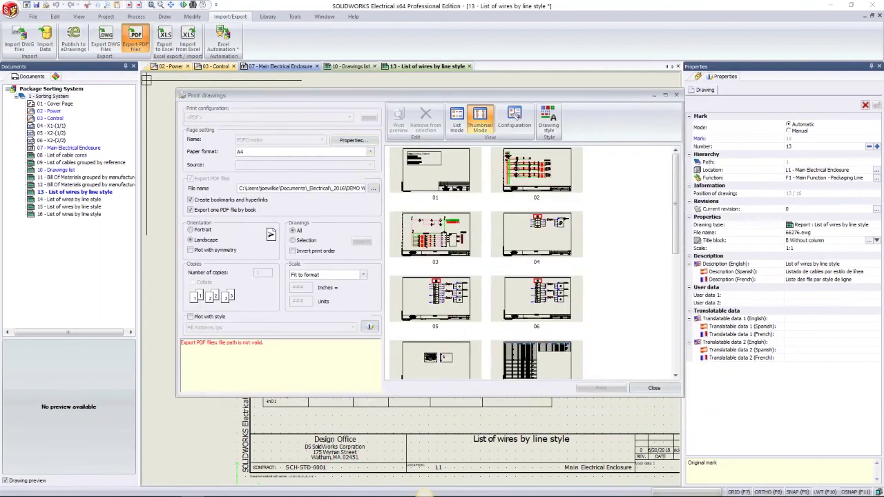
{"action": "left_click", "coordinate": [373, 188]}
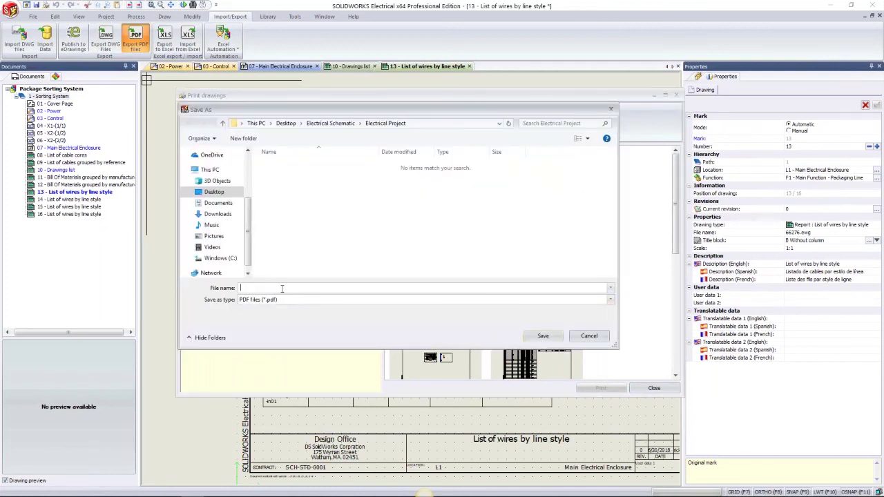
{"action": "type", "text": "Schematic"}
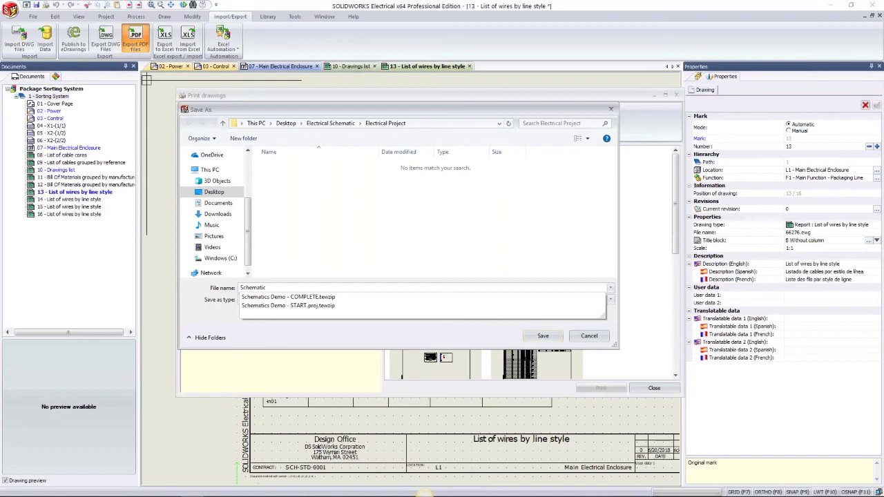
{"action": "left_click", "coordinate": [560, 343]}
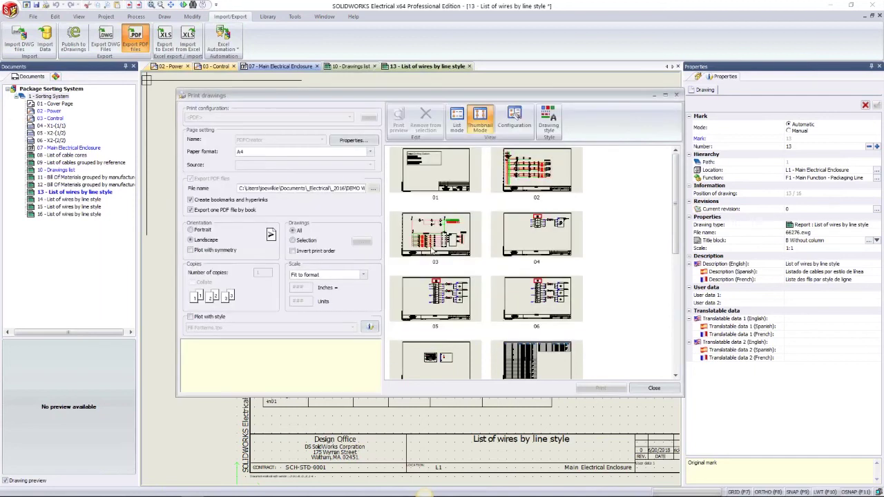
{"action": "left_click", "coordinate": [602, 389]}
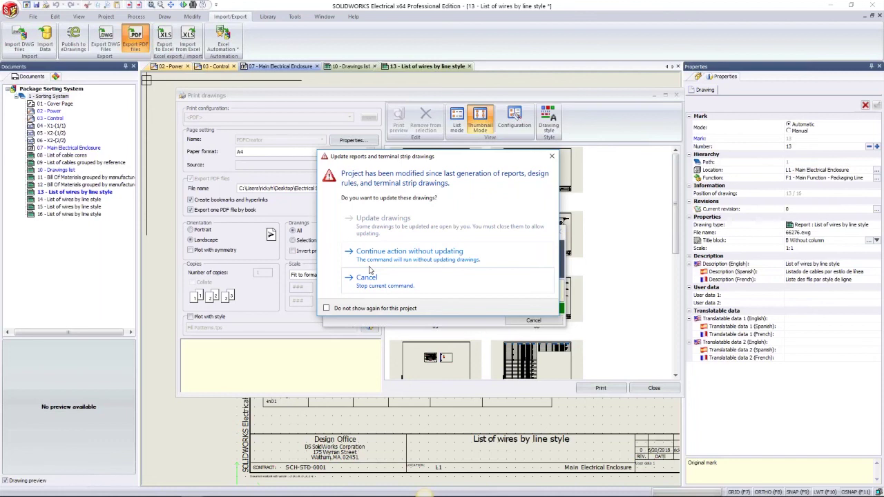
{"action": "left_click", "coordinate": [373, 262]}
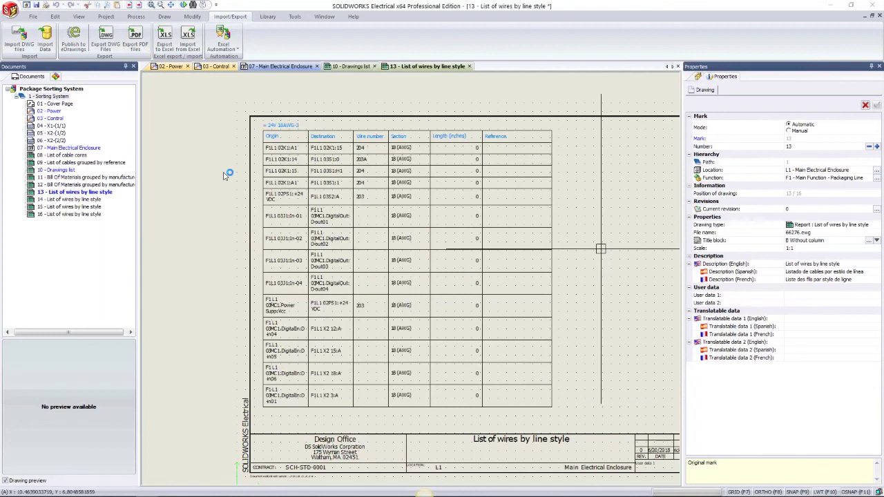
Look through the exported PDF's schematic pages, and use page thumbnails to view the X2-(2/2) and List of cable cores pages
{"action": "scroll", "coordinate": [295, 238], "scroll_direction": "down", "scroll_amount": 6}
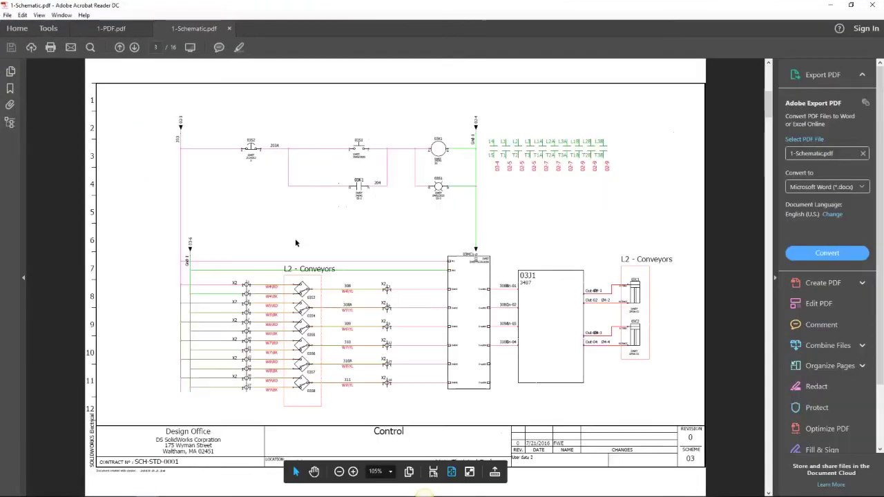
{"action": "scroll", "coordinate": [296, 243], "scroll_direction": "up", "scroll_amount": 3}
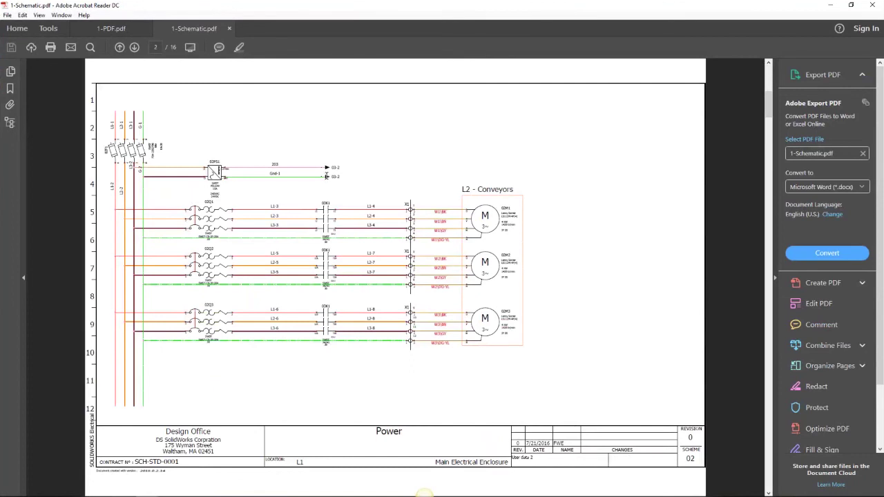
{"action": "left_click", "coordinate": [10, 72]}
{"action": "left_click", "coordinate": [112, 211]}
{"action": "left_click", "coordinate": [130, 275]}
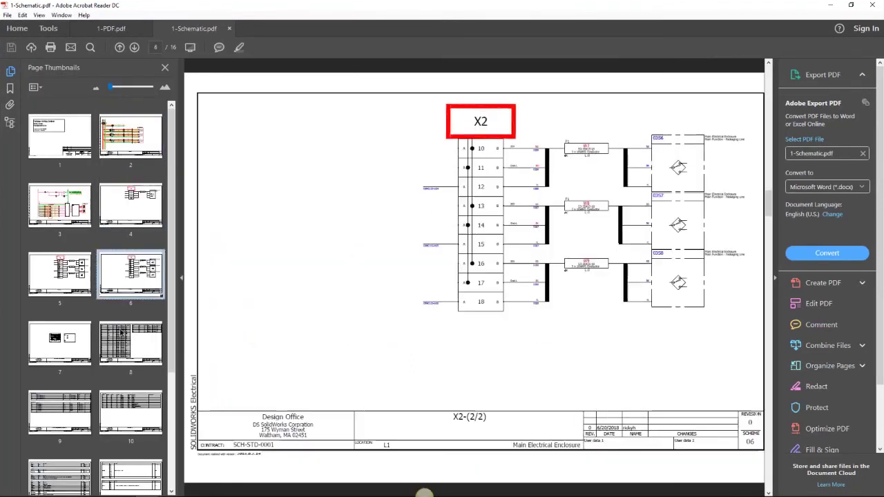
{"action": "left_click", "coordinate": [130, 343]}
{"action": "left_click", "coordinate": [82, 346]}
{"action": "left_click", "coordinate": [131, 343]}
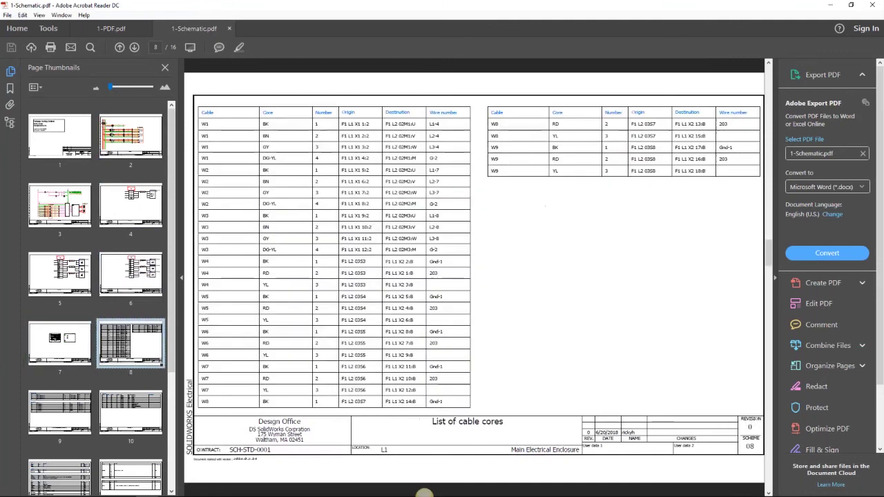
Show the PDF's document bookmarks and use them to view 05 - X2-(1/2) and 08 - List of cable cores
{"action": "left_click", "coordinate": [10, 88]}
{"action": "left_click", "coordinate": [28, 108]}
{"action": "left_click", "coordinate": [36, 123]}
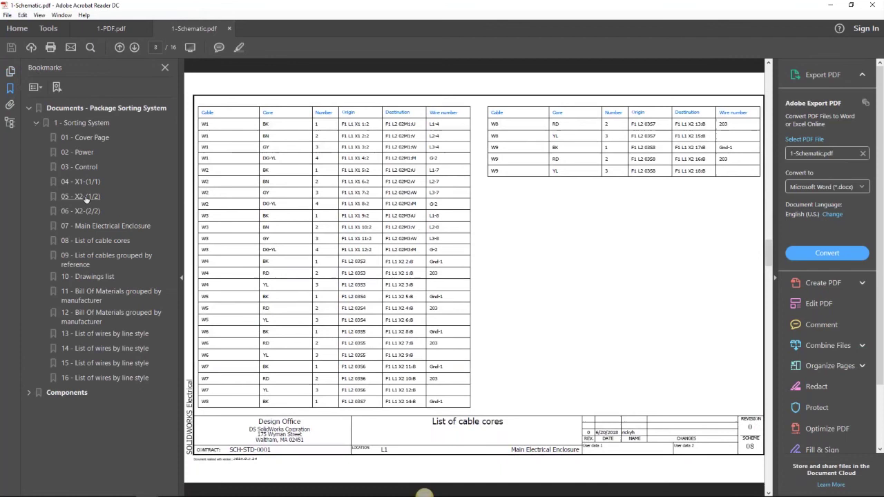
{"action": "left_click", "coordinate": [85, 197]}
{"action": "left_click", "coordinate": [95, 240]}
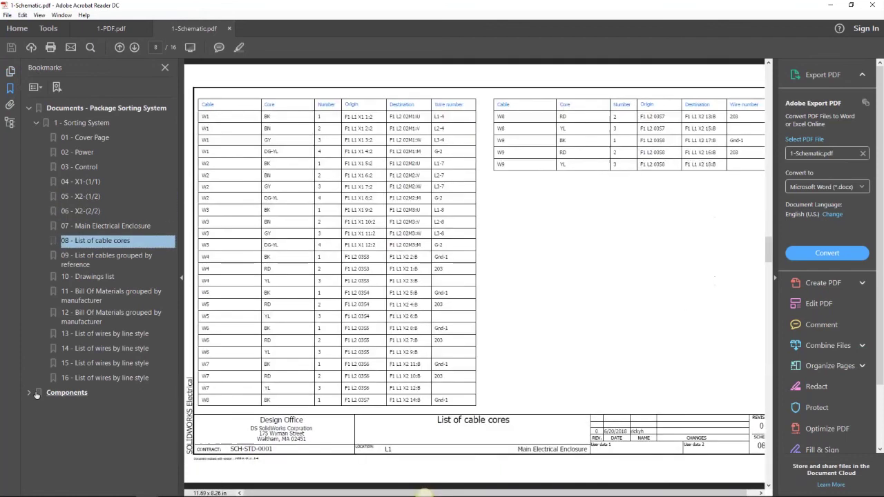
Expand the L1 - Main Electrical Enclosure component bookmarks and view both 02F1 entries, ending at the 4 Pole Fuse Disconnector
{"action": "left_click", "coordinate": [37, 394]}
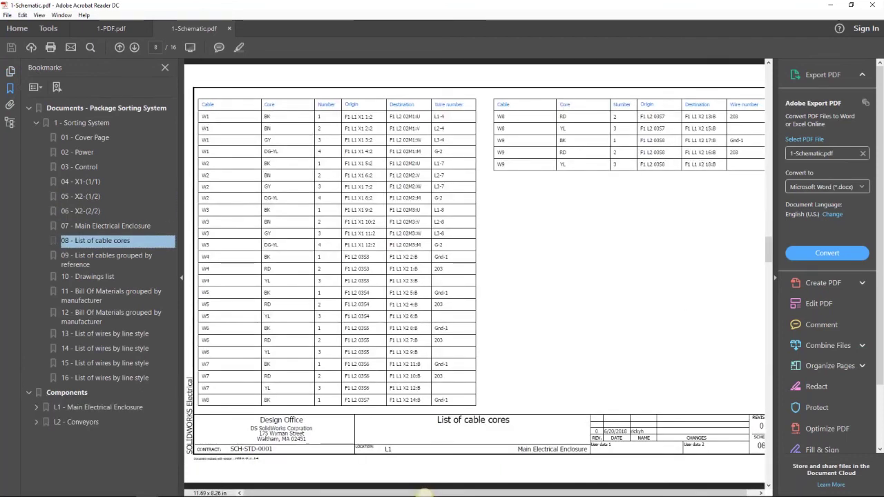
{"action": "left_click", "coordinate": [36, 406]}
{"action": "scroll", "coordinate": [49, 316], "scroll_direction": "down", "scroll_amount": 3}
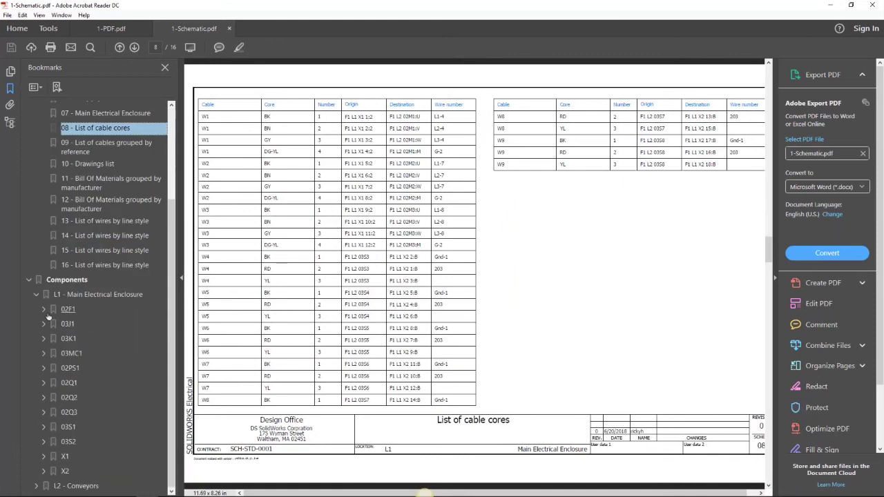
{"action": "left_click", "coordinate": [44, 310]}
{"action": "left_click", "coordinate": [118, 324]}
{"action": "left_click", "coordinate": [116, 345]}
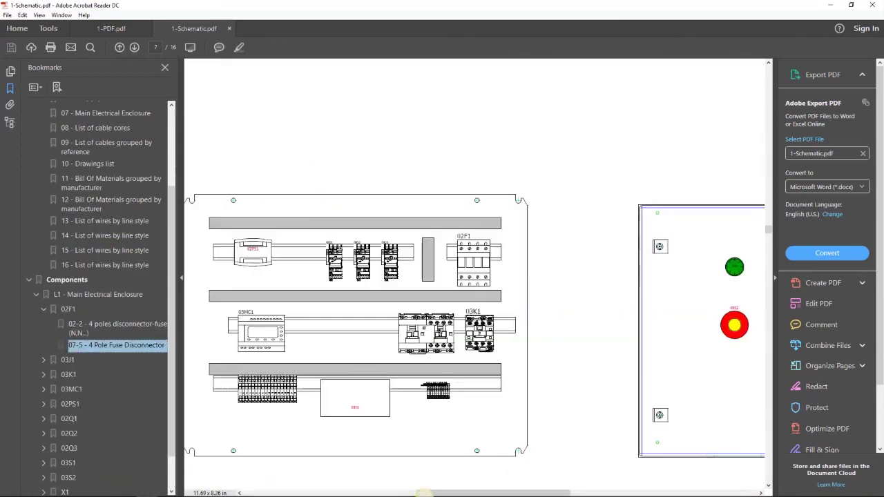
Expand the 03J1 component bookmark and view its black box symbol and its cabinet layout footprint
{"action": "left_click", "coordinate": [43, 360]}
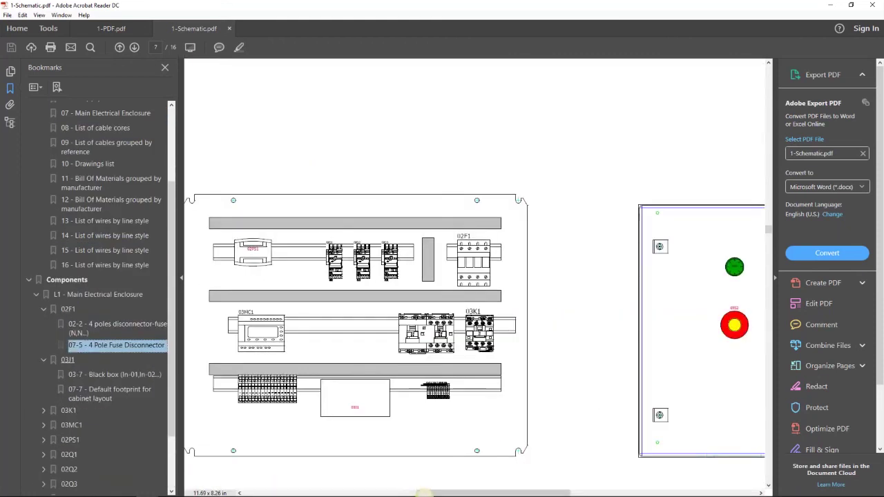
{"action": "left_click", "coordinate": [93, 376]}
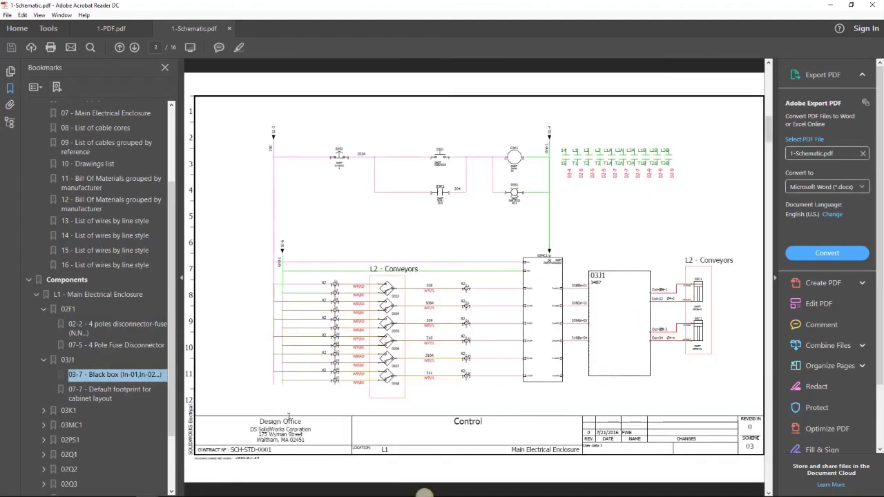
{"action": "left_click", "coordinate": [102, 394]}
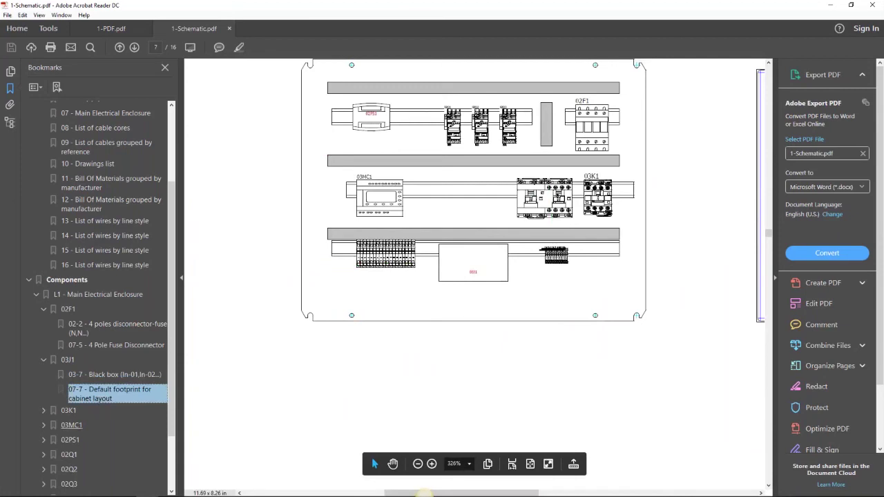
View 03K1's 02-5 and 02-7 power contacts through its bookmarks and follow wire 203's 03-2 cross-reference
{"action": "left_click", "coordinate": [44, 411]}
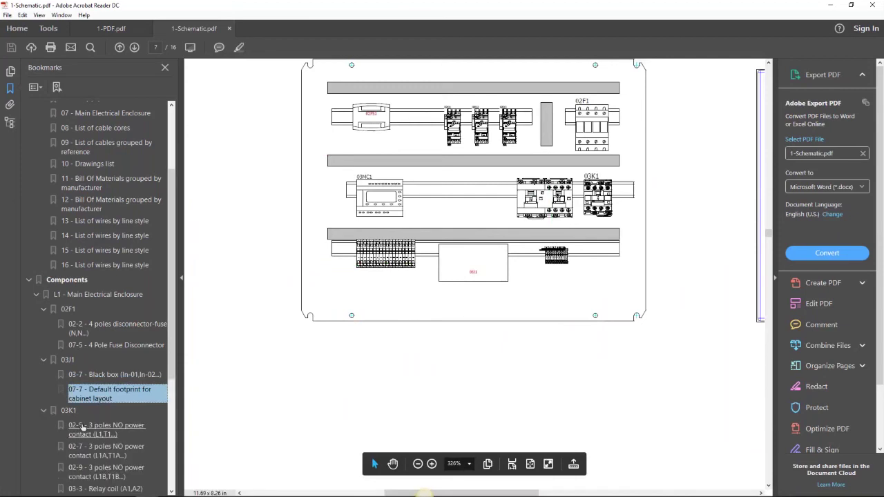
{"action": "left_click", "coordinate": [83, 428]}
{"action": "left_click", "coordinate": [103, 452]}
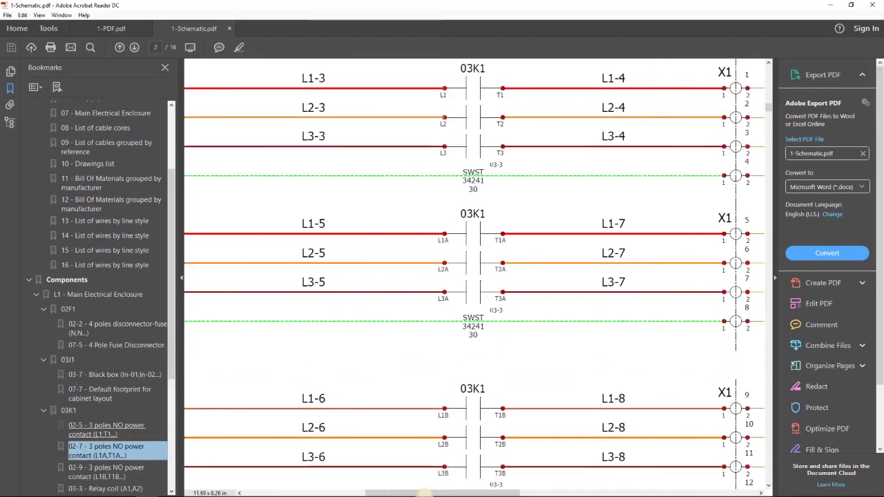
{"action": "left_click", "coordinate": [103, 429]}
{"action": "scroll", "coordinate": [508, 156], "scroll_direction": "up", "scroll_amount": 1}
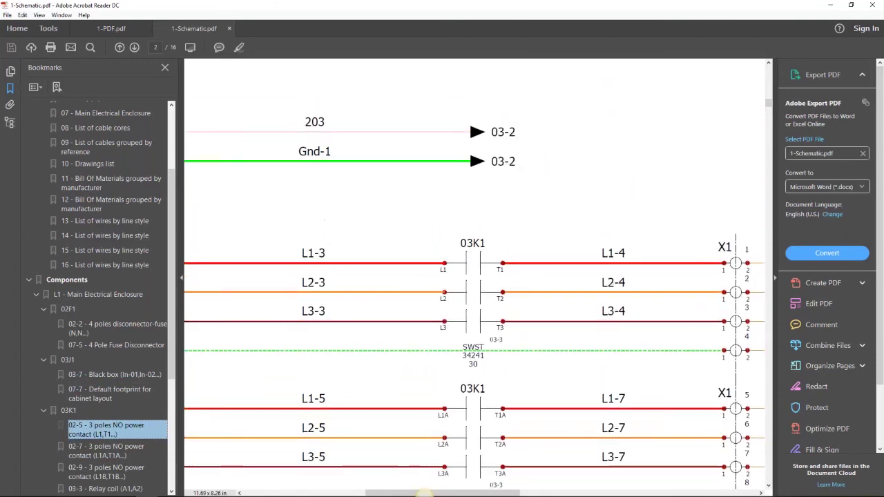
{"action": "left_click", "coordinate": [502, 134]}
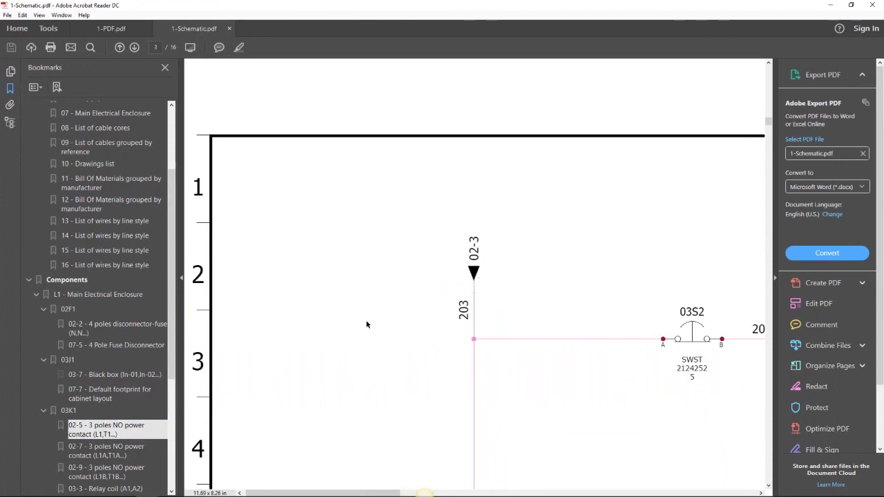
View 03K1's 02-7 and 02-9 power contacts, its Aux Contactor and its 03-4 NO contact through the bookmarks
{"action": "left_click", "coordinate": [116, 453]}
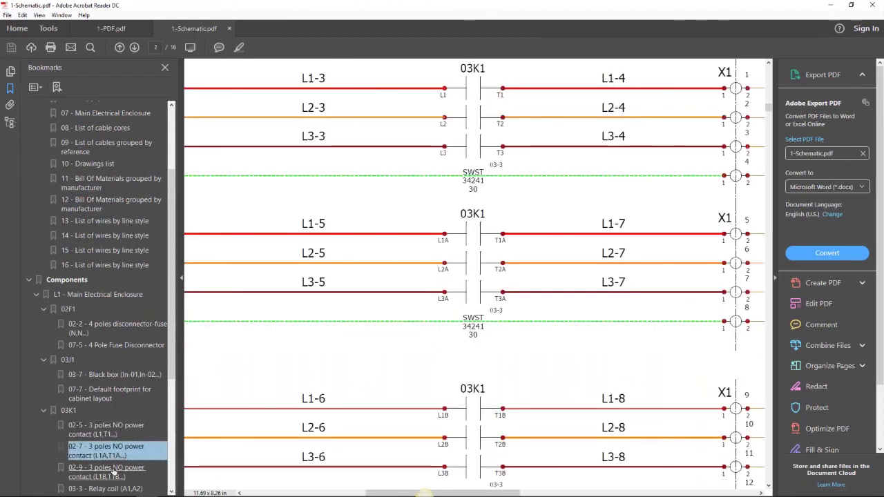
{"action": "left_click", "coordinate": [114, 472]}
{"action": "scroll", "coordinate": [114, 415], "scroll_direction": "down", "scroll_amount": 3}
{"action": "left_click", "coordinate": [117, 352]}
{"action": "left_click", "coordinate": [111, 338]}
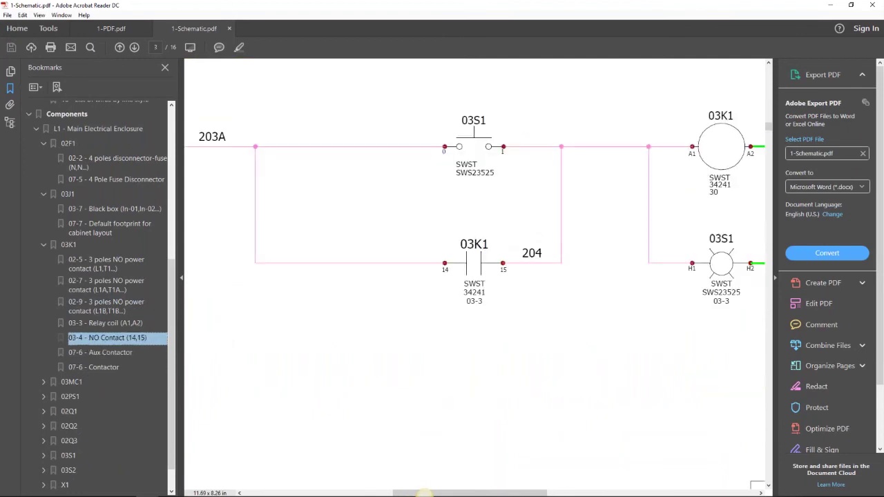
Examine the Control page's Gnd-1 wire arrow near 03MC1, the 03K1 contact cross-references and the full drawing
{"action": "scroll", "coordinate": [522, 487], "scroll_direction": "right", "scroll_amount": 5}
{"action": "scroll", "coordinate": [522, 487], "scroll_direction": "left", "scroll_amount": 5}
{"action": "scroll", "coordinate": [438, 310], "scroll_direction": "down", "scroll_amount": 3}
{"action": "scroll", "coordinate": [435, 326], "scroll_direction": "down", "scroll_amount": 1}
{"action": "scroll", "coordinate": [436, 325], "scroll_direction": "down", "scroll_amount": 1}
{"action": "left_click", "coordinate": [431, 327]}
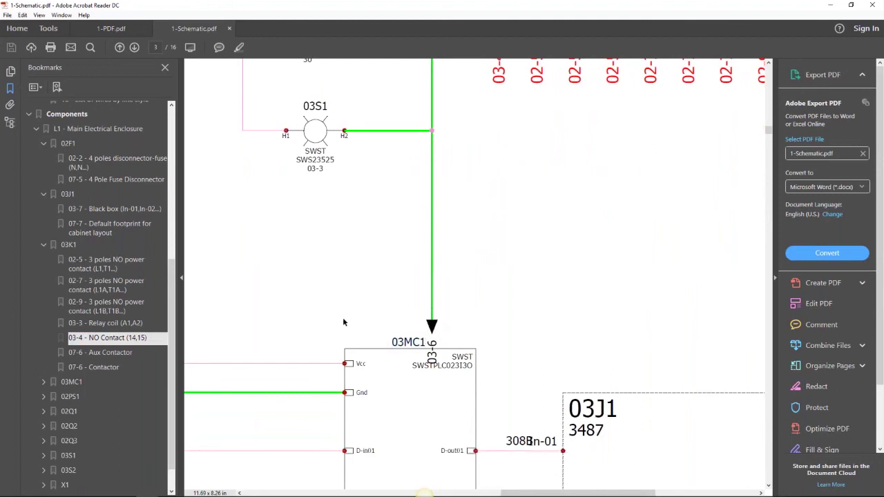
{"action": "scroll", "coordinate": [460, 257], "scroll_direction": "right", "scroll_amount": 6}
{"action": "scroll", "coordinate": [460, 256], "scroll_direction": "up", "scroll_amount": 9}
{"action": "scroll", "coordinate": [460, 256], "scroll_direction": "down", "scroll_amount": 6}
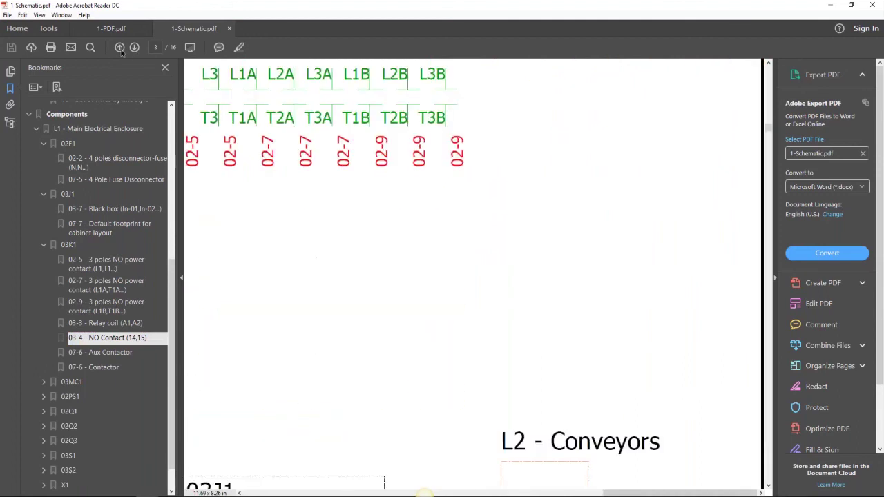
{"action": "scroll", "coordinate": [266, 167], "scroll_direction": "down", "scroll_amount": 5, "text": "ctrl"}
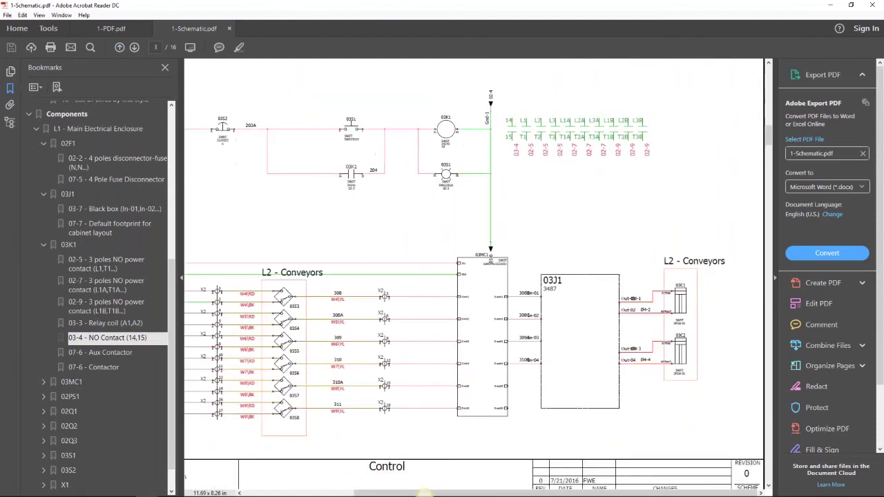
{"action": "scroll", "coordinate": [266, 167], "scroll_direction": "down", "scroll_amount": 1}
{"action": "scroll", "coordinate": [266, 167], "scroll_direction": "down", "scroll_amount": 2, "text": "ctrl"}
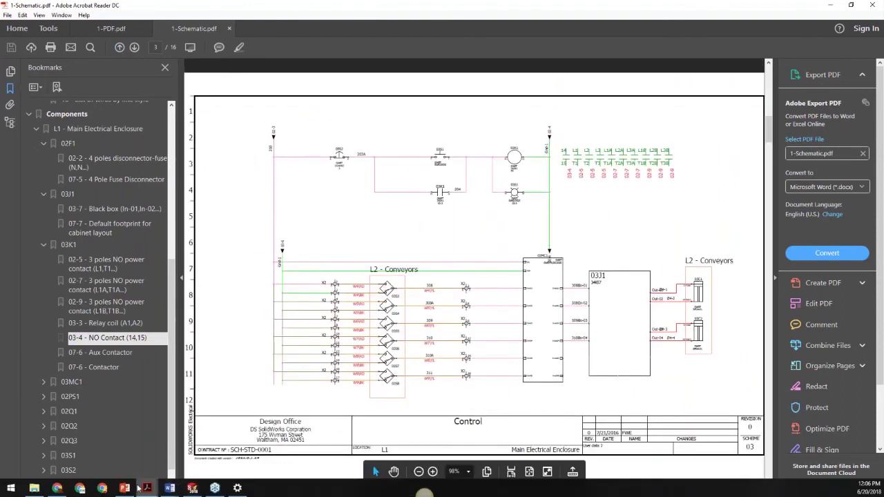
Switch to the PowerPoint slide show at the Rapid Changes and Professional Documentation slide
{"action": "left_click", "coordinate": [124, 488]}
{"action": "left_click", "coordinate": [290, 382]}
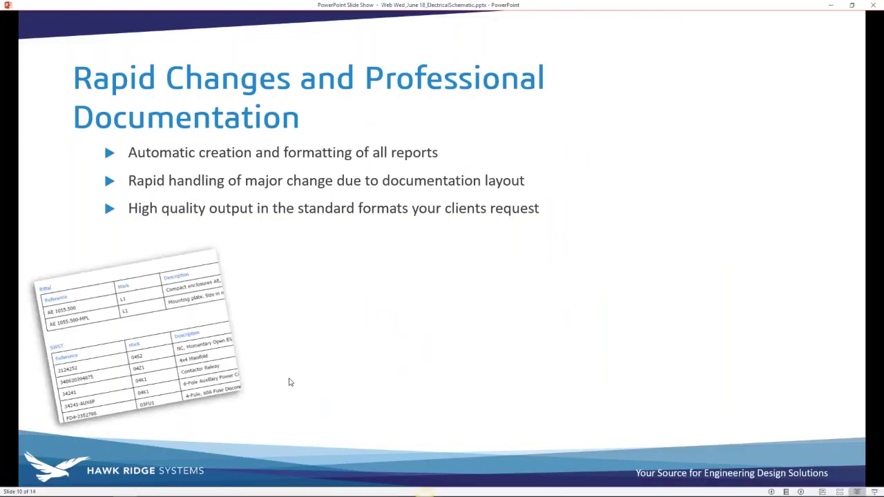